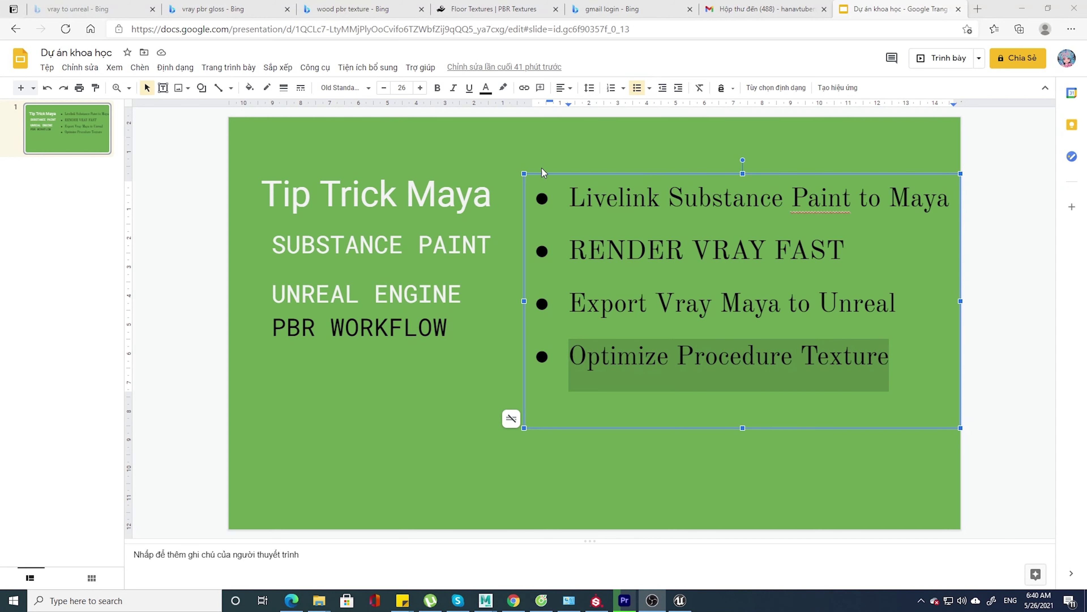
Step: Show the 'Tip Trick Maya' slide full screen, exit it, and minimize the browser to reveal Premiere Pro
{"action": "left_click", "coordinate": [937, 59]}
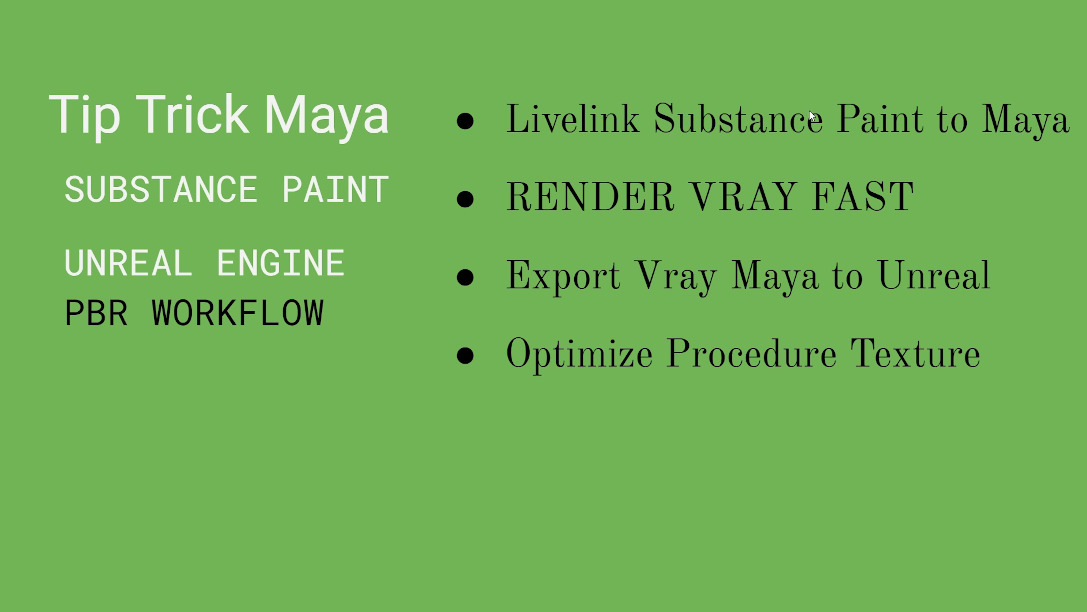
{"action": "key", "text": "Escape"}
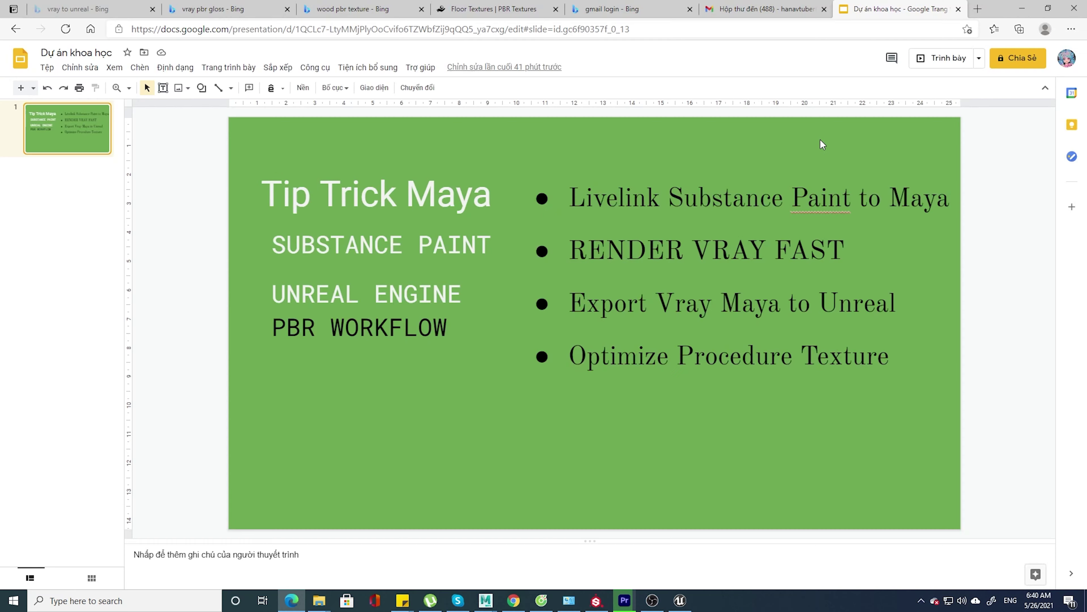
{"action": "left_click", "coordinate": [1022, 8]}
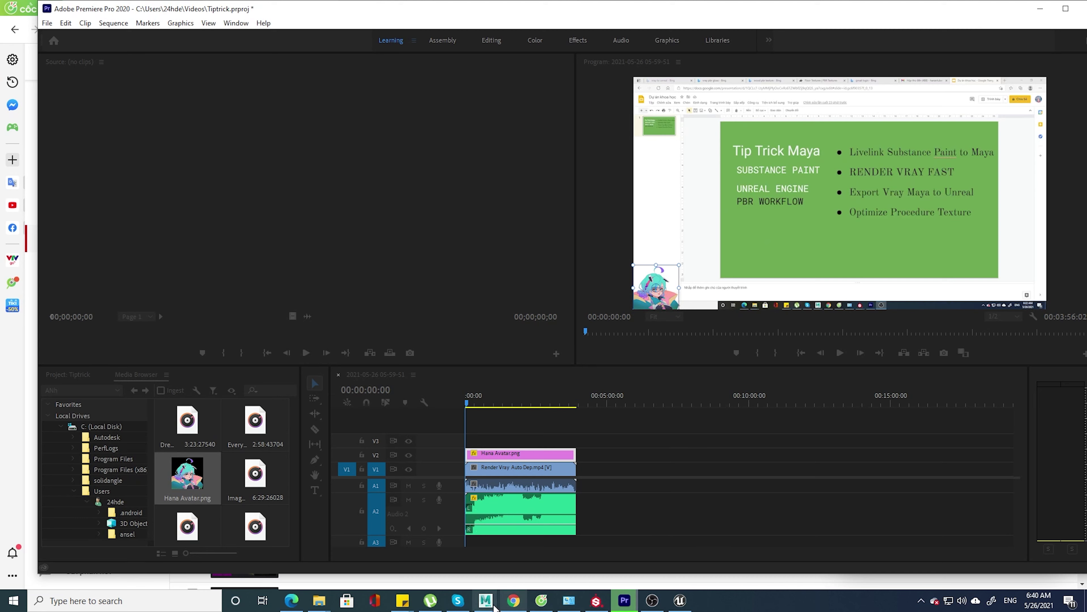
Step: Render a V-Ray preview of the textured card in Maya, then close the Frame Buffer
{"action": "mouse_move", "coordinate": [485, 601]}
{"action": "left_click", "coordinate": [438, 562]}
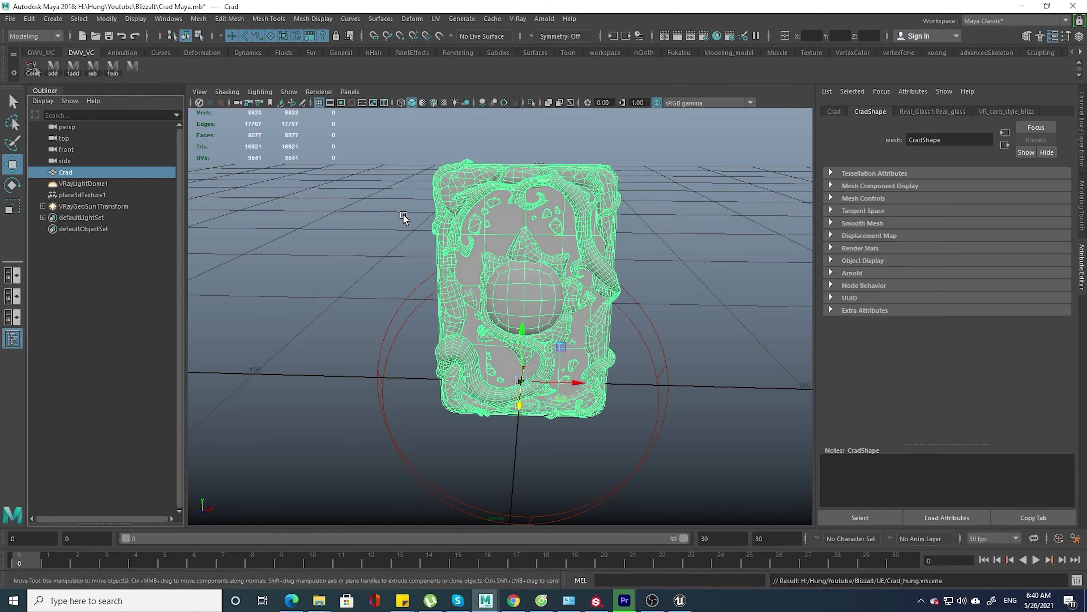
{"action": "left_click", "coordinate": [690, 38]}
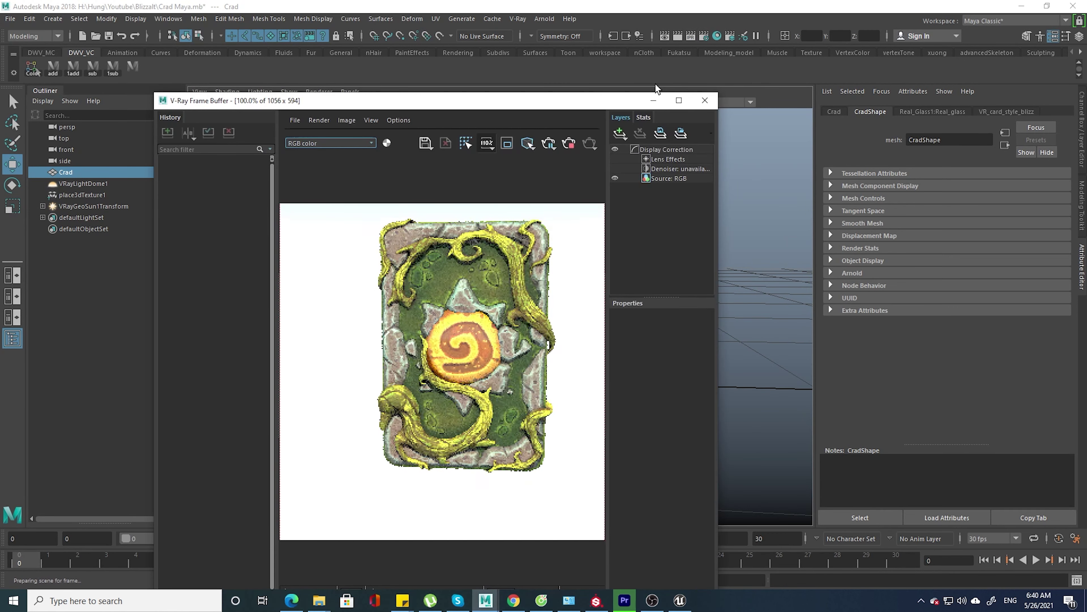
{"action": "left_click_drag", "start_coordinate": [628, 105], "coordinate": [645, 86]}
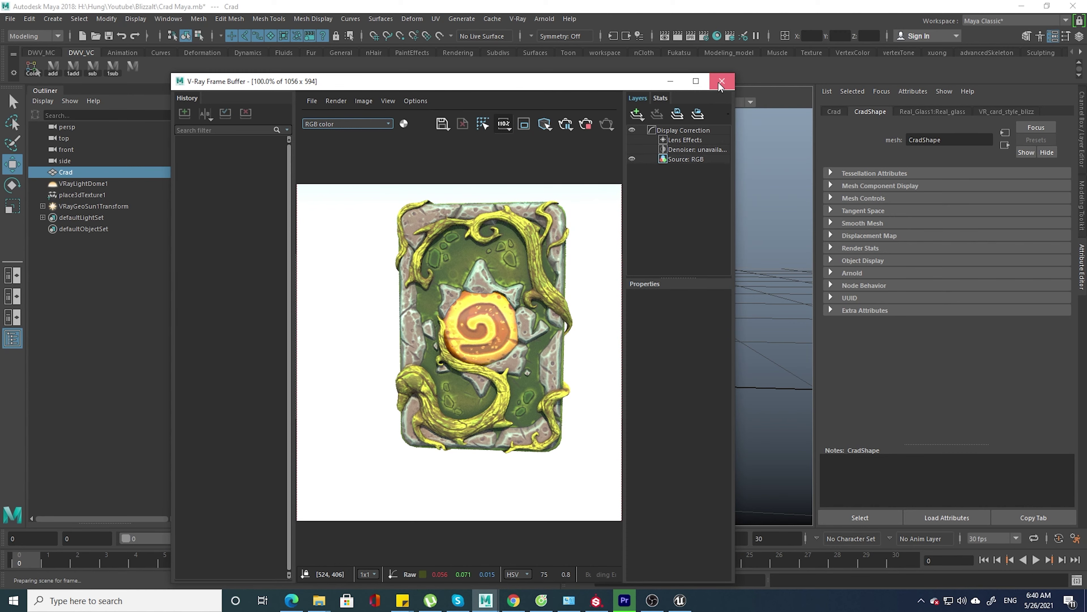
{"action": "left_click", "coordinate": [721, 83]}
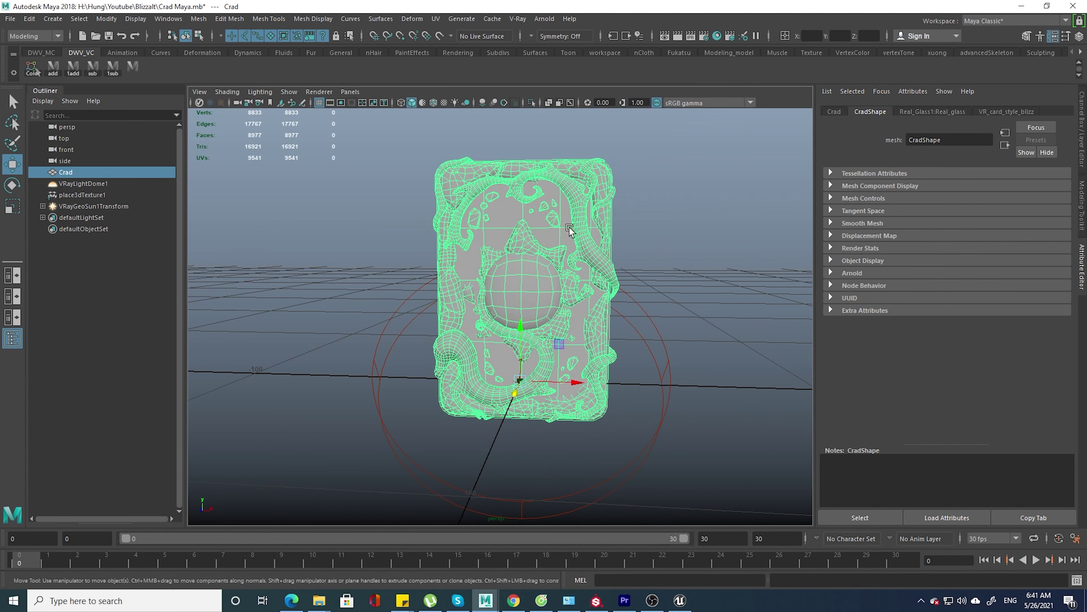
{"action": "mouse_move", "coordinate": [319, 601]}
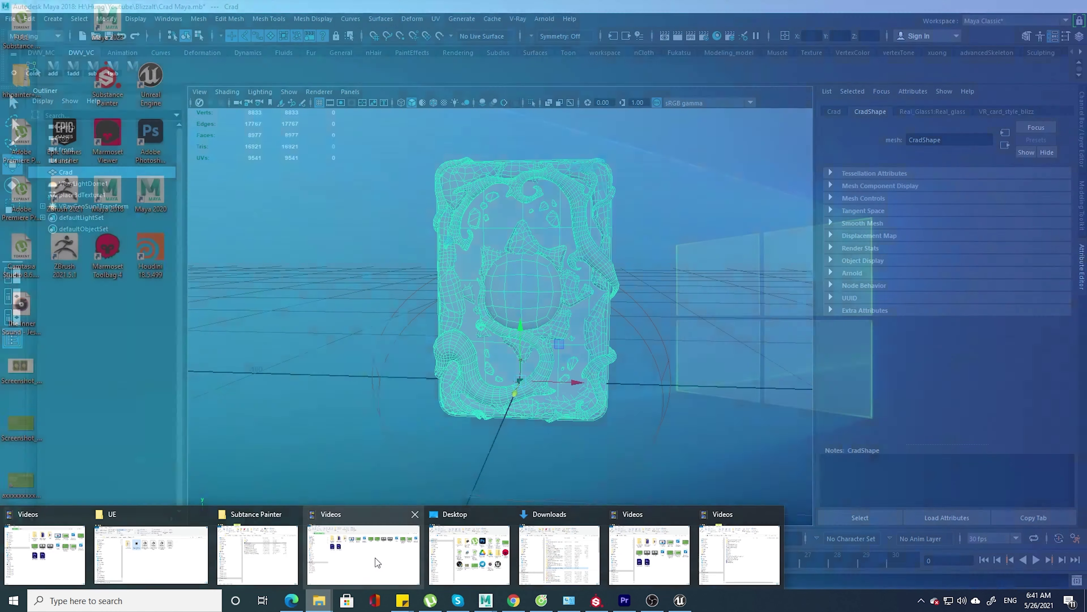
Step: Maximize Hypershade, separate the normal/remapColor1 and ior texture nodes, then switch to Substance Painter
{"action": "key", "text": "ctrl+shift+h"}
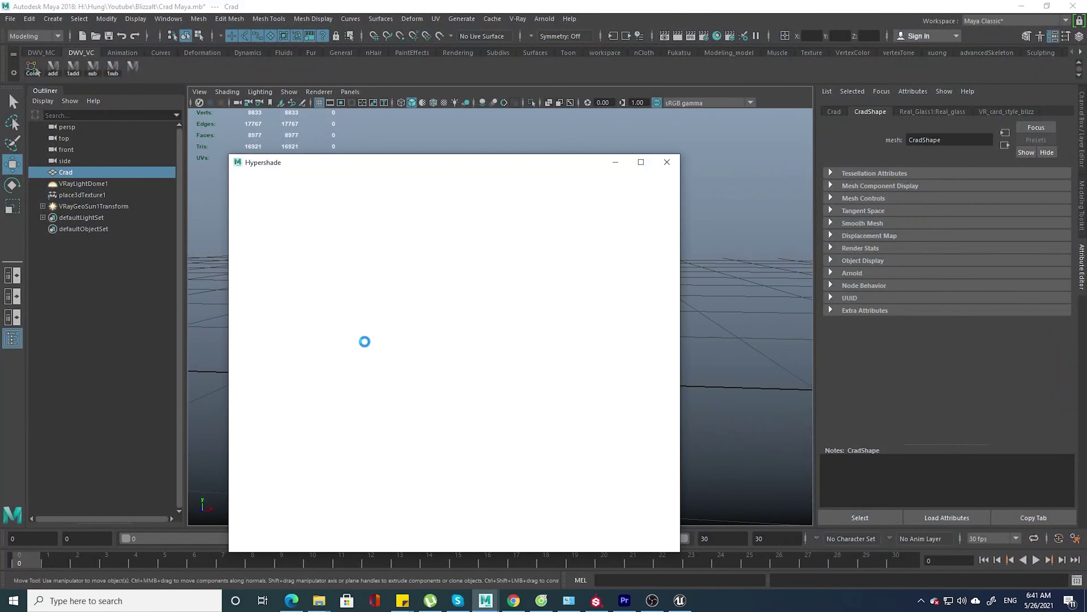
{"action": "left_click", "coordinate": [641, 162]}
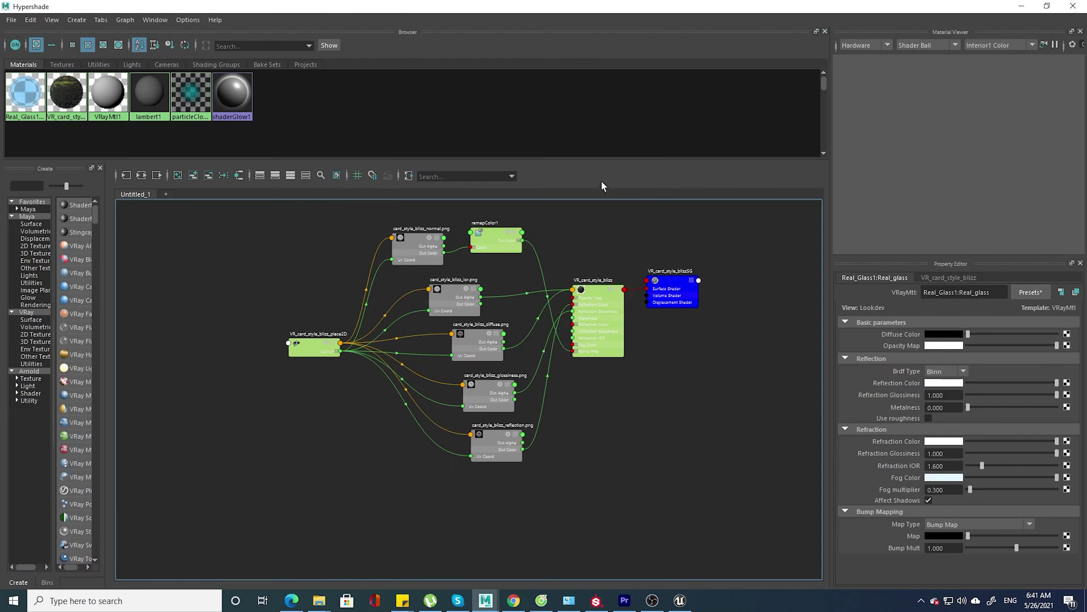
{"action": "scroll", "coordinate": [400, 302], "scroll_direction": "up", "scroll_amount": 2}
{"action": "scroll", "coordinate": [404, 334], "scroll_direction": "up", "scroll_amount": 2}
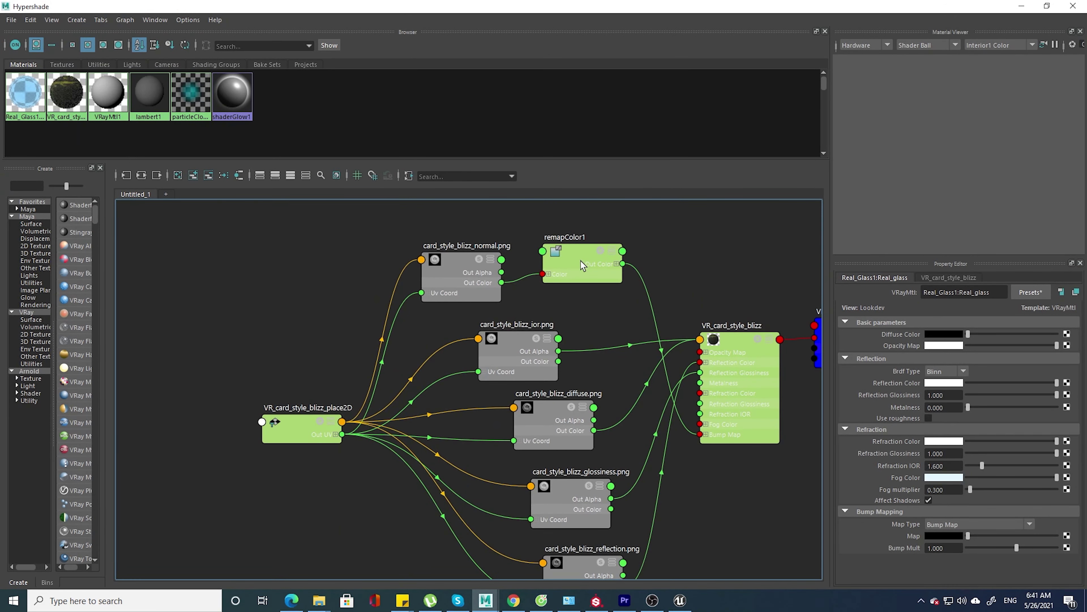
{"action": "left_click_drag", "start_coordinate": [567, 264], "coordinate": [635, 269]}
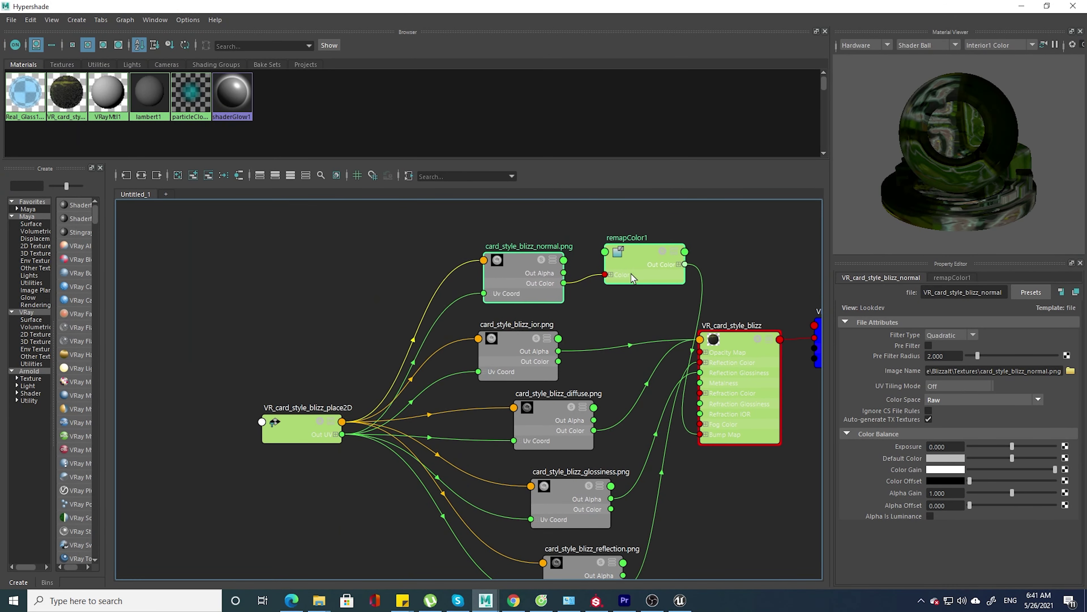
{"action": "mouse_move", "coordinate": [459, 232]}
{"action": "left_mouse_down"}
{"action": "mouse_move", "coordinate": [546, 353]}
{"action": "mouse_move", "coordinate": [570, 343]}
{"action": "left_mouse_up"}
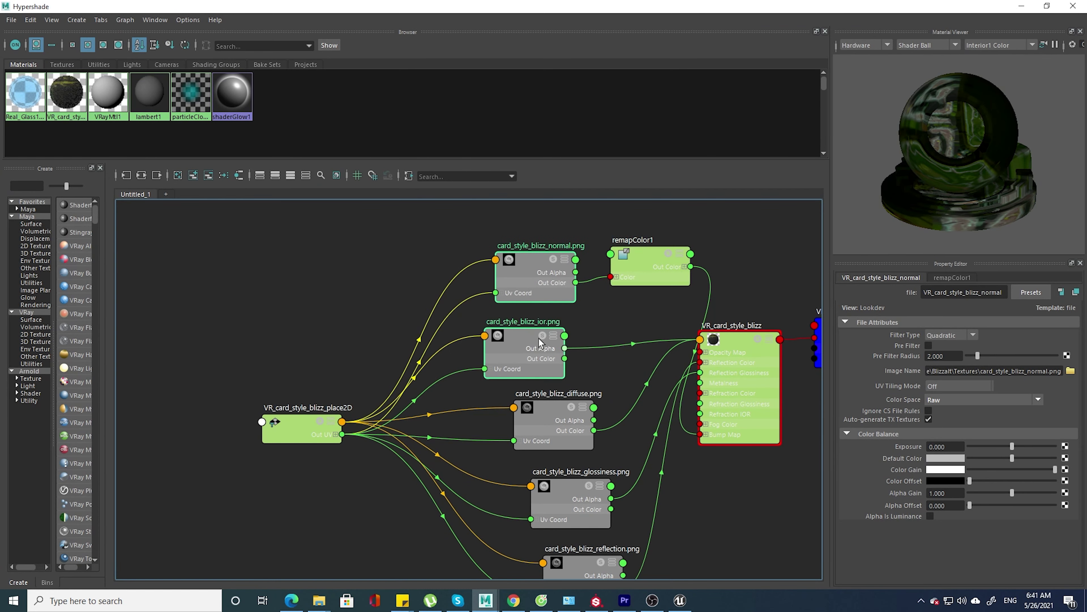
{"action": "left_click", "coordinate": [596, 600]}
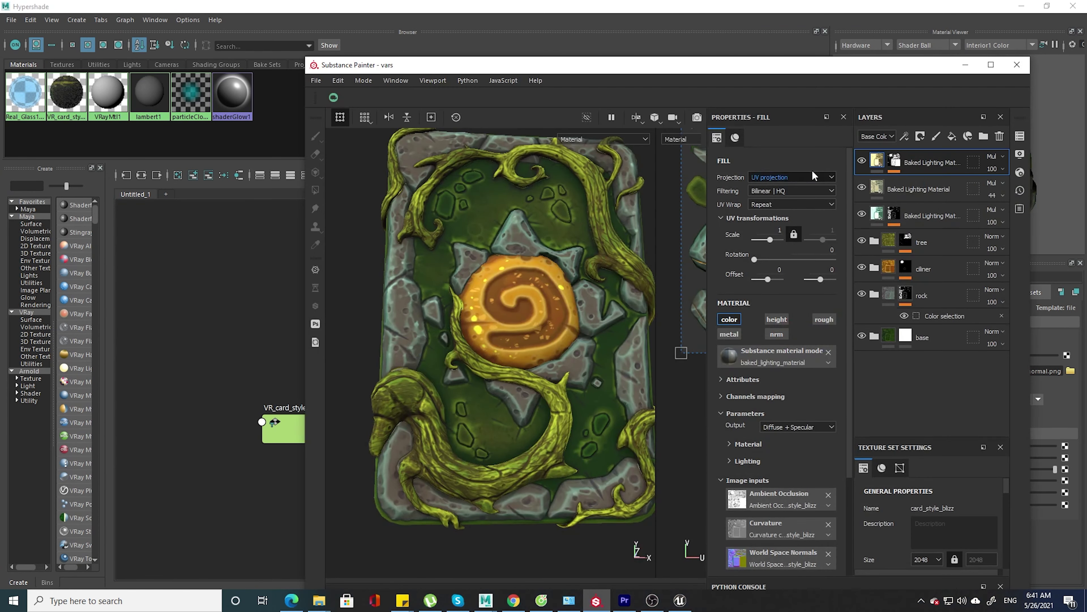
Step: Enable UDIMs in the Hedgehog Connect link settings
{"action": "left_click_drag", "start_coordinate": [711, 70], "coordinate": [672, 65]}
{"action": "left_click", "coordinate": [295, 91]}
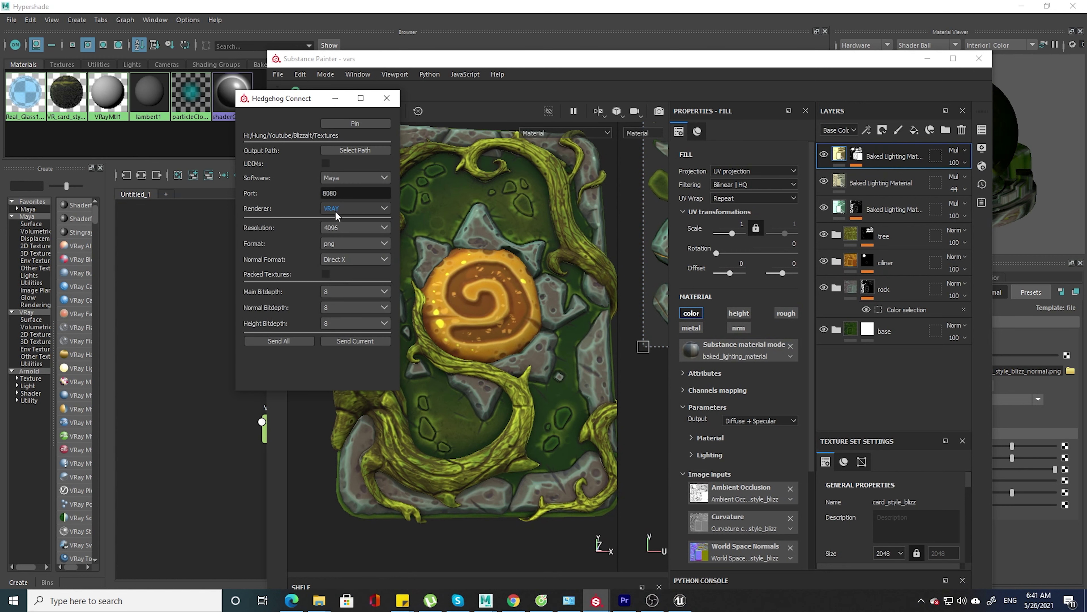
{"action": "left_click", "coordinate": [325, 163]}
Step: Open the Export Textures window from the File menu
{"action": "left_click", "coordinate": [392, 99]}
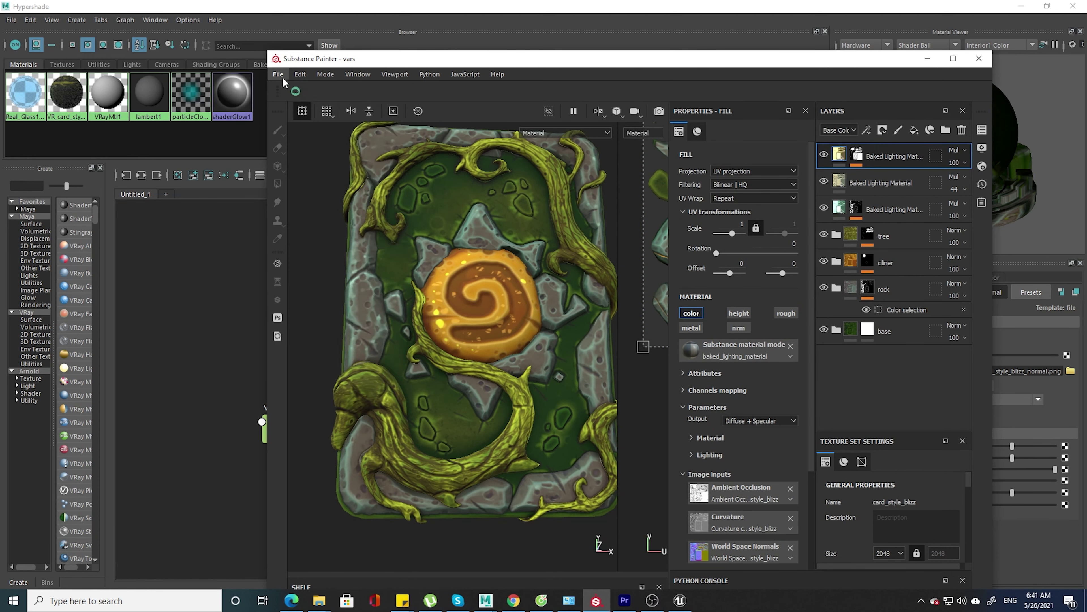
{"action": "left_click", "coordinate": [278, 74]}
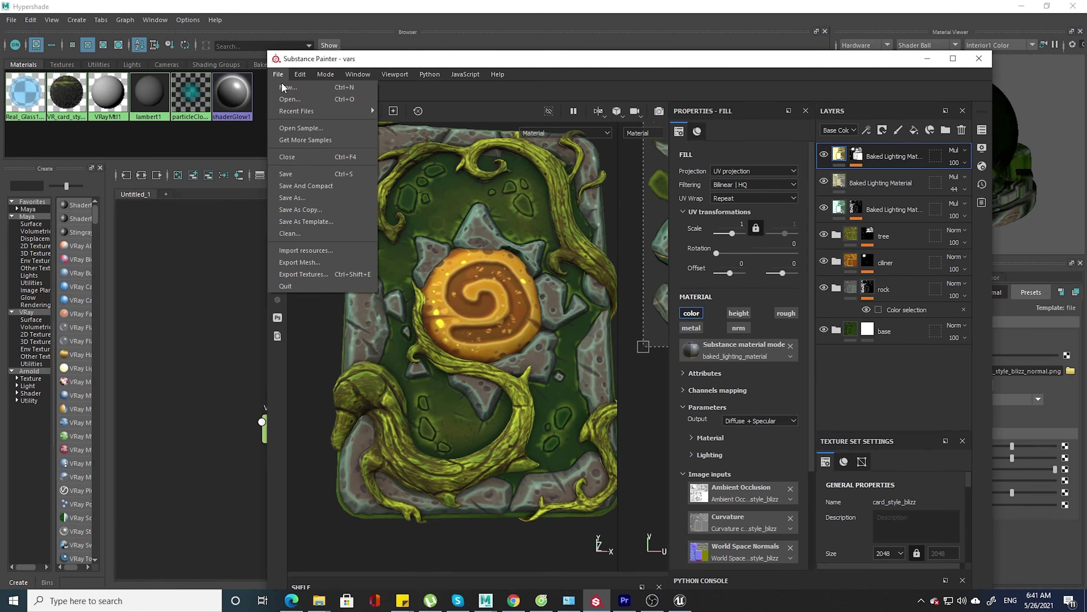
{"action": "left_click", "coordinate": [323, 273]}
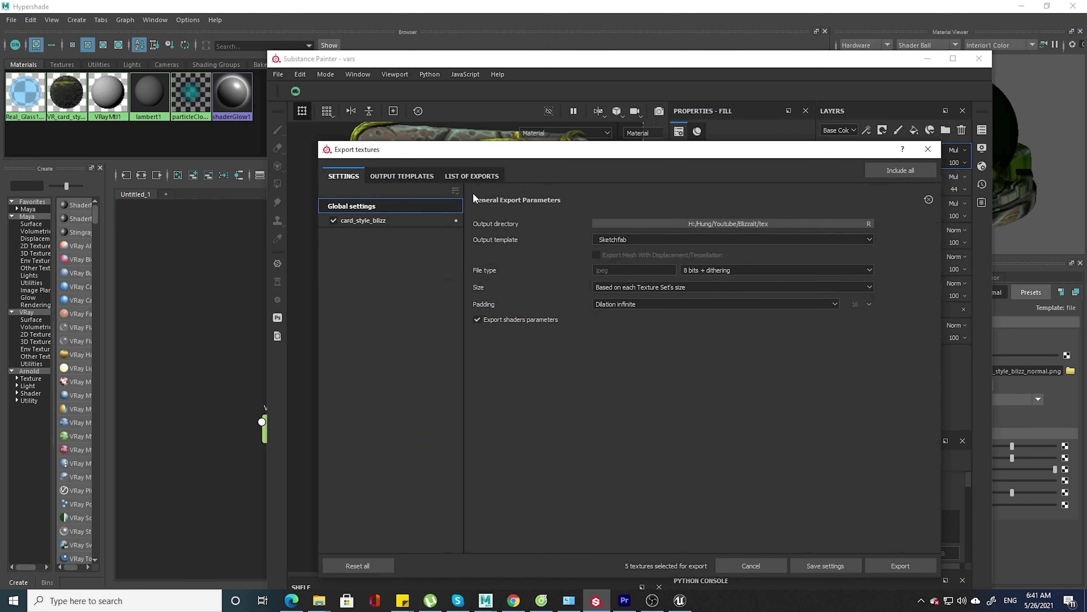
{"action": "left_click", "coordinate": [469, 175]}
{"action": "left_click", "coordinate": [418, 176]}
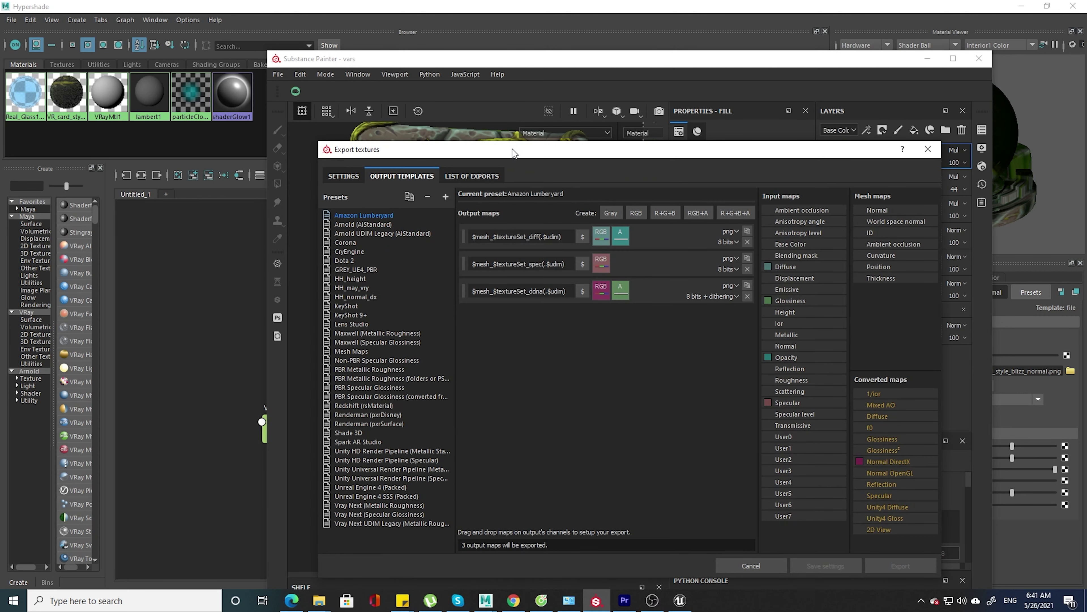
{"action": "left_click_drag", "start_coordinate": [512, 148], "coordinate": [498, 108]}
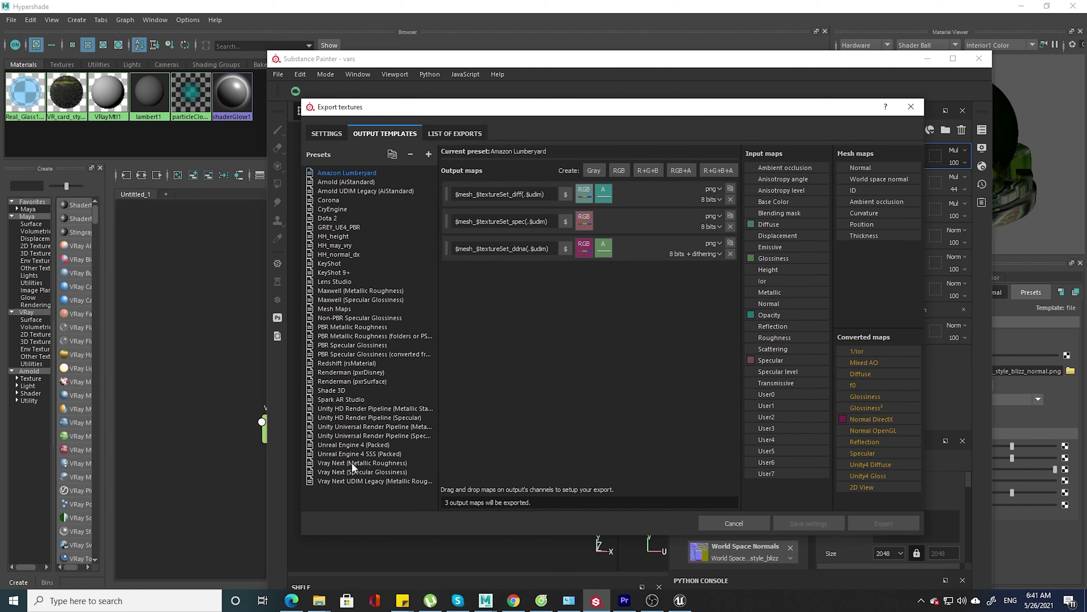
{"action": "left_click", "coordinate": [339, 473]}
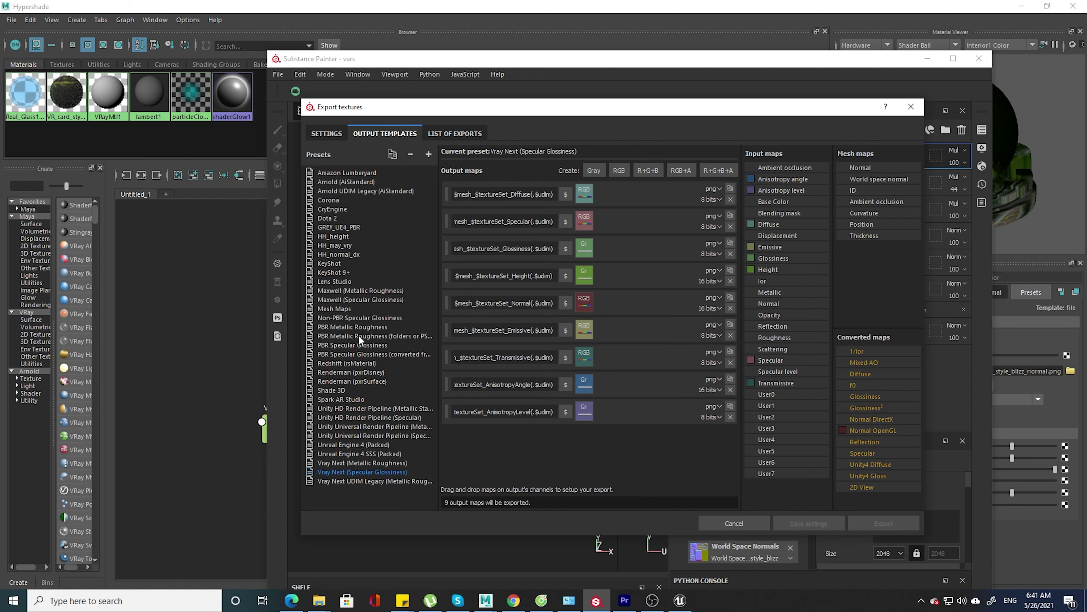
{"action": "left_click", "coordinate": [364, 345]}
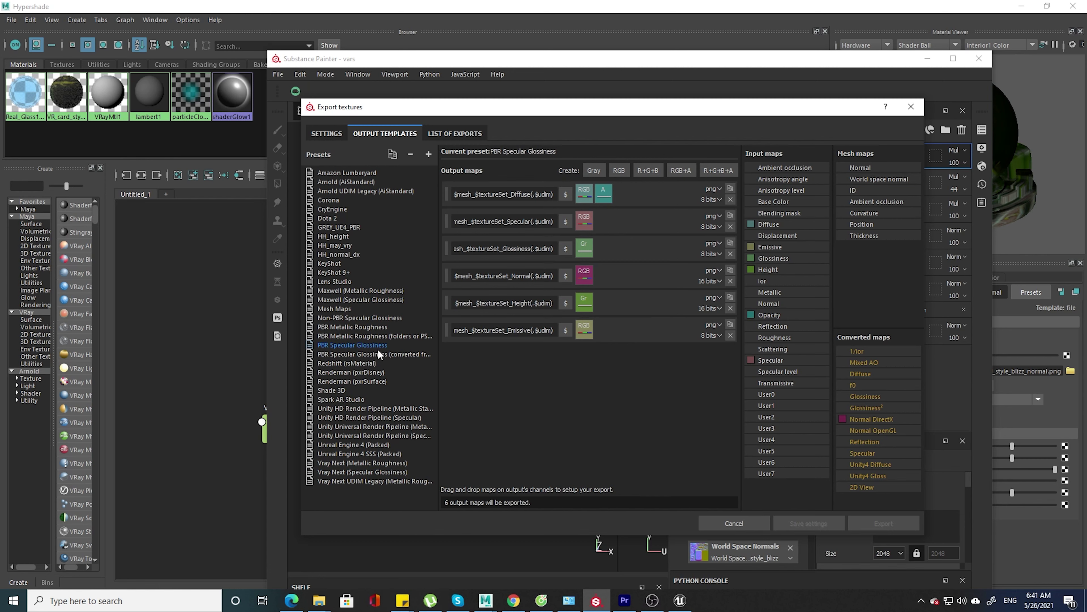
{"action": "left_click", "coordinate": [355, 337]}
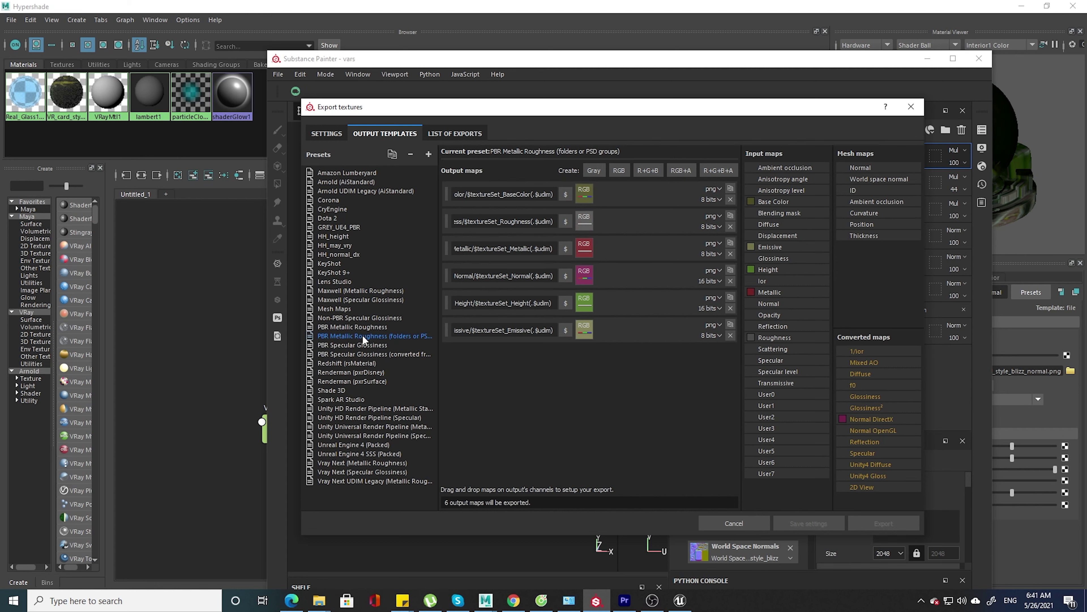
{"action": "left_click", "coordinate": [326, 133]}
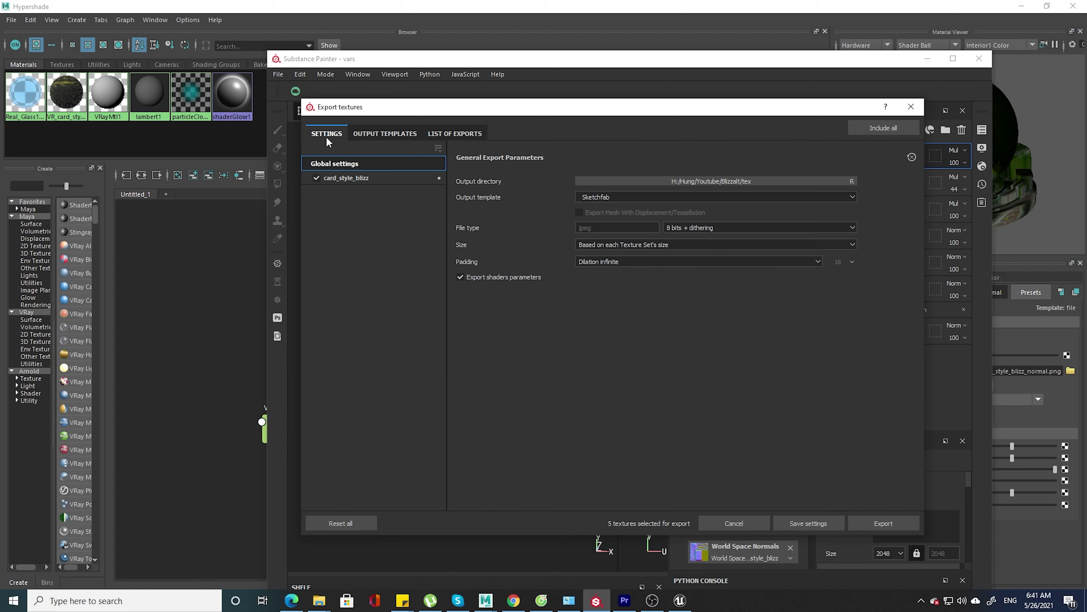
Step: Reset the export settings to defaults and review the global and card_style_blizz settings
{"action": "left_click", "coordinate": [352, 177]}
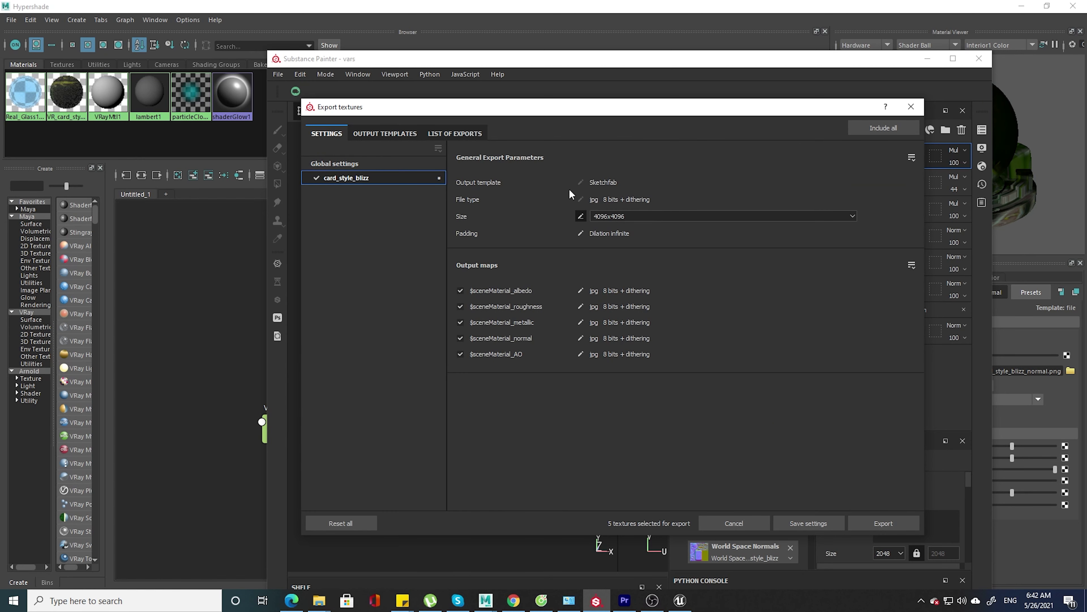
{"action": "left_click", "coordinate": [453, 135]}
{"action": "left_click", "coordinate": [405, 133]}
{"action": "left_click", "coordinate": [340, 133]}
{"action": "left_click", "coordinate": [359, 523]}
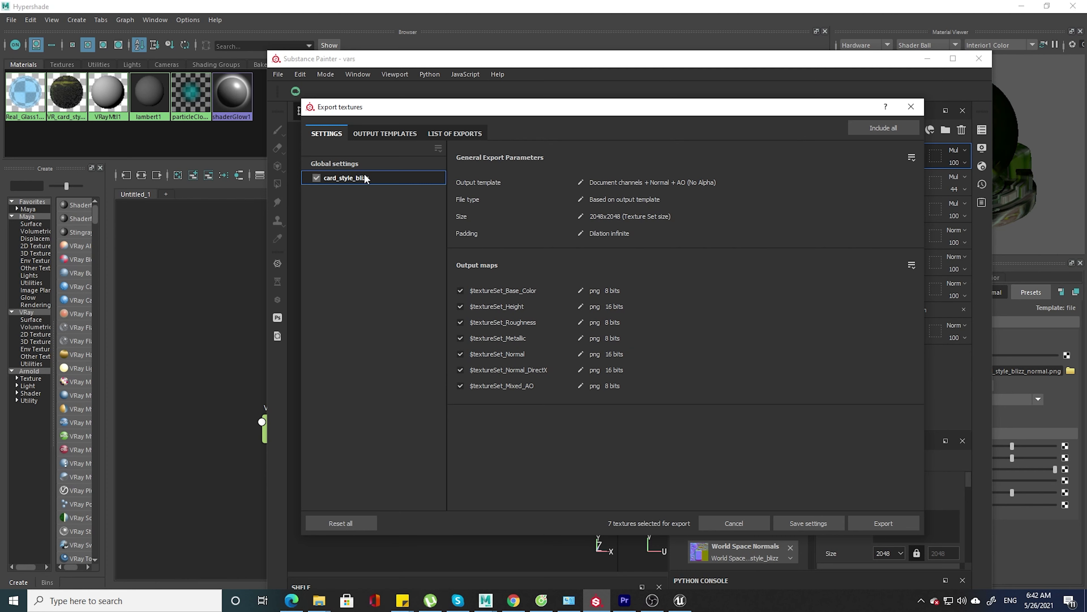
{"action": "left_click", "coordinate": [365, 164]}
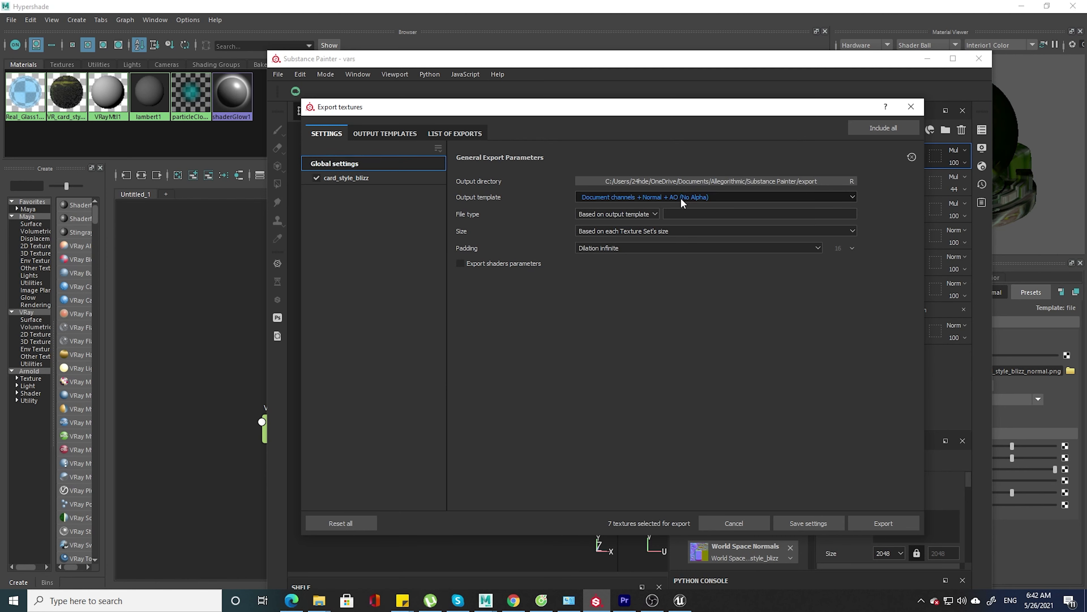
{"action": "left_click", "coordinate": [347, 177]}
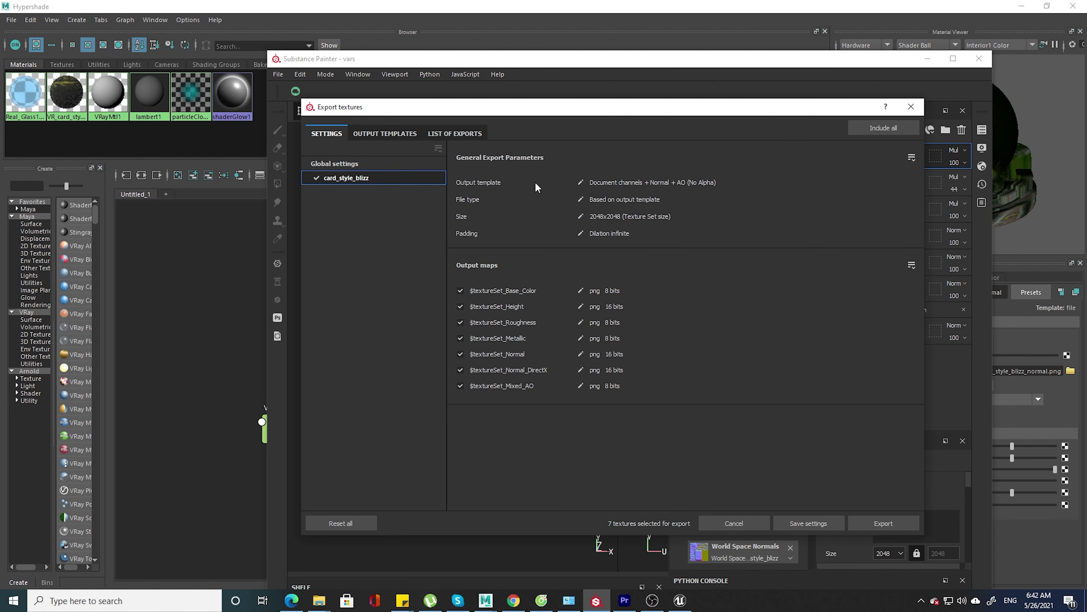
Step: Override card_style_blizz's output template with PBR Metallic Roughness and close the export window
{"action": "left_click", "coordinate": [580, 181]}
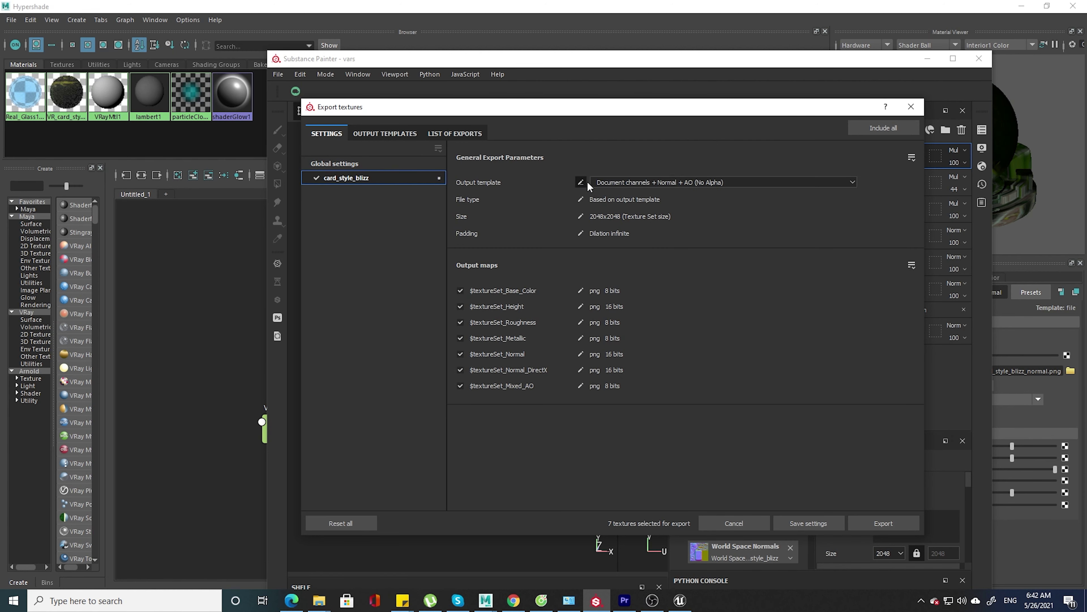
{"action": "left_click", "coordinate": [711, 181]}
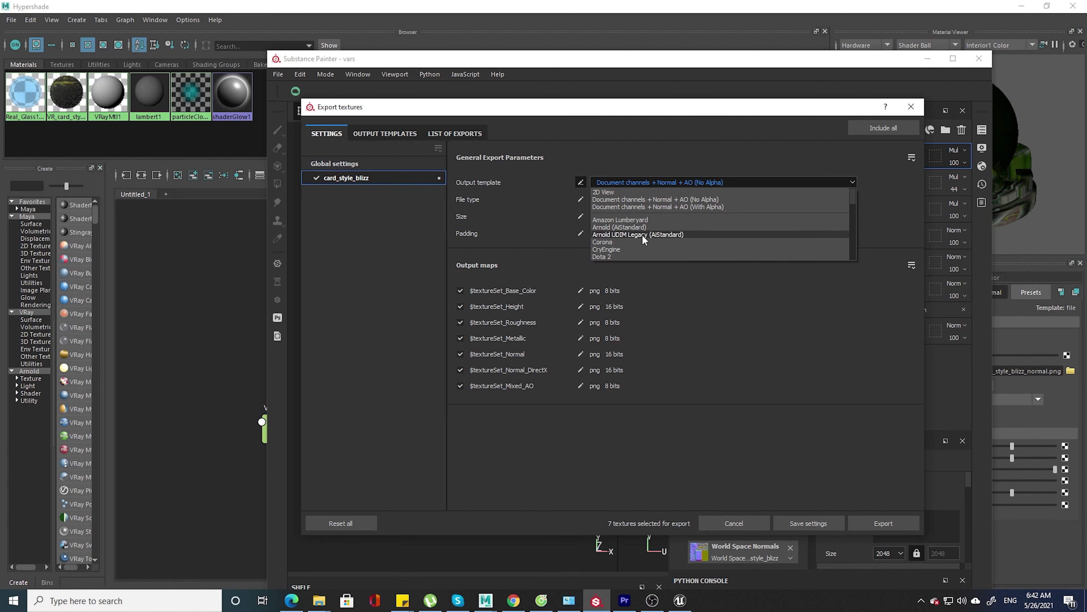
{"action": "scroll", "coordinate": [640, 226], "scroll_direction": "down", "scroll_amount": 1}
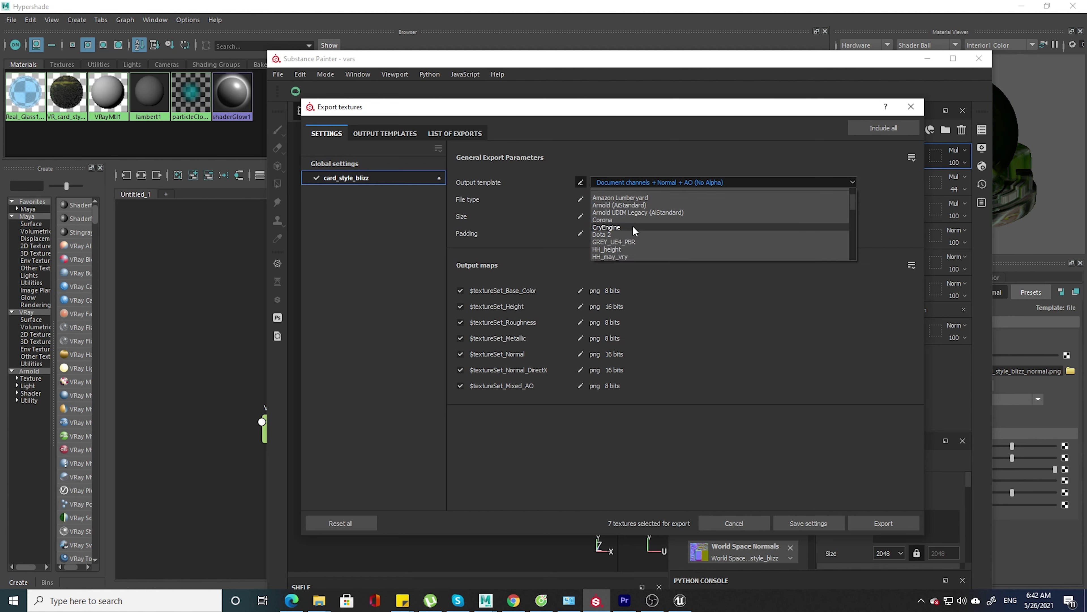
{"action": "scroll", "coordinate": [634, 228], "scroll_direction": "down", "scroll_amount": 1}
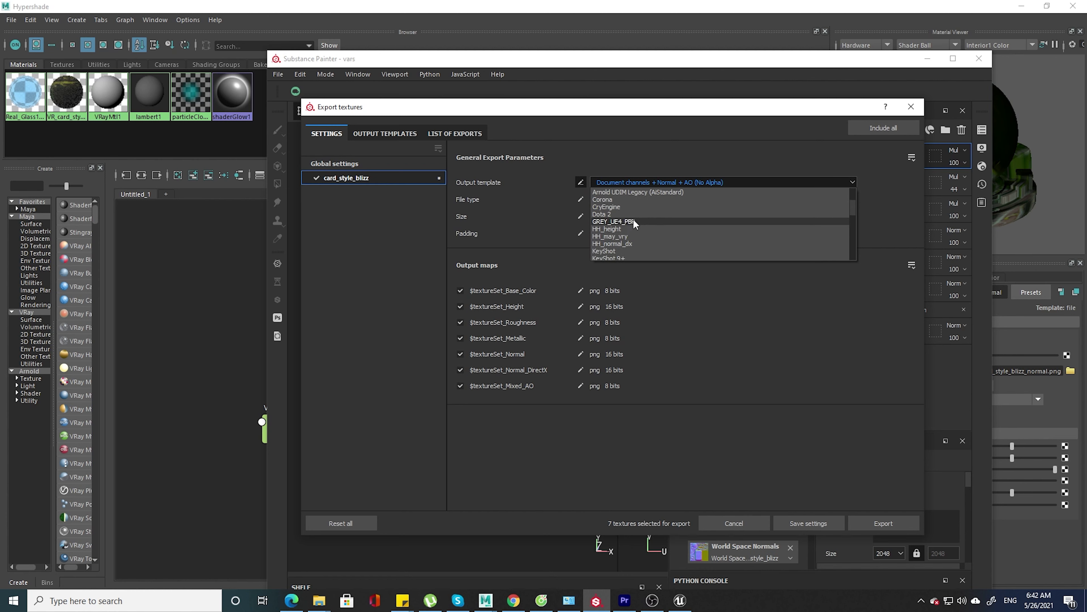
{"action": "scroll", "coordinate": [685, 218], "scroll_direction": "down", "scroll_amount": 1}
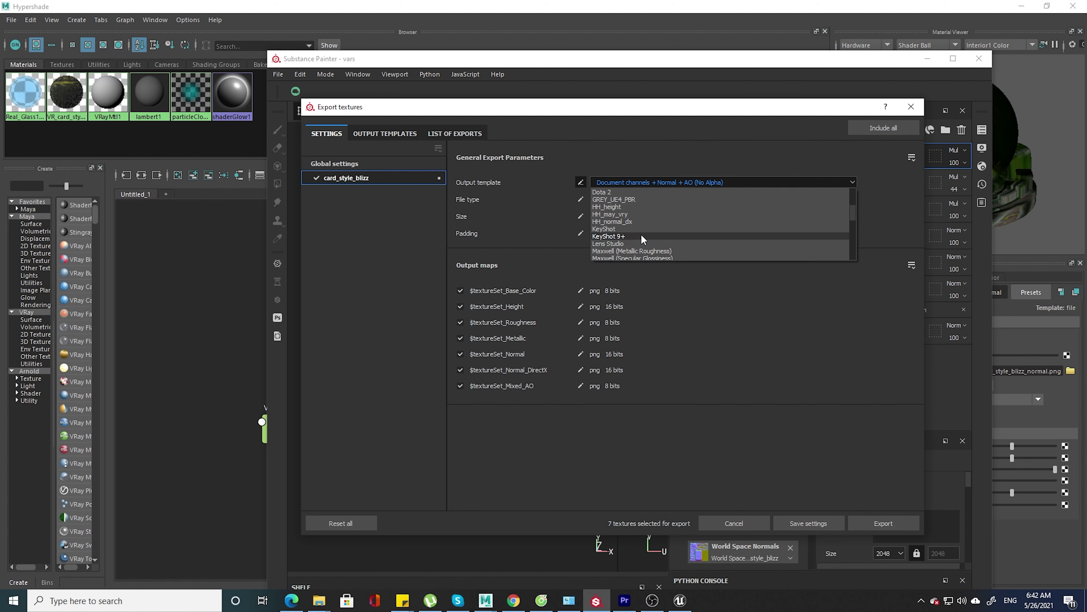
{"action": "scroll", "coordinate": [634, 237], "scroll_direction": "down", "scroll_amount": 1}
{"action": "scroll", "coordinate": [623, 242], "scroll_direction": "down", "scroll_amount": 1}
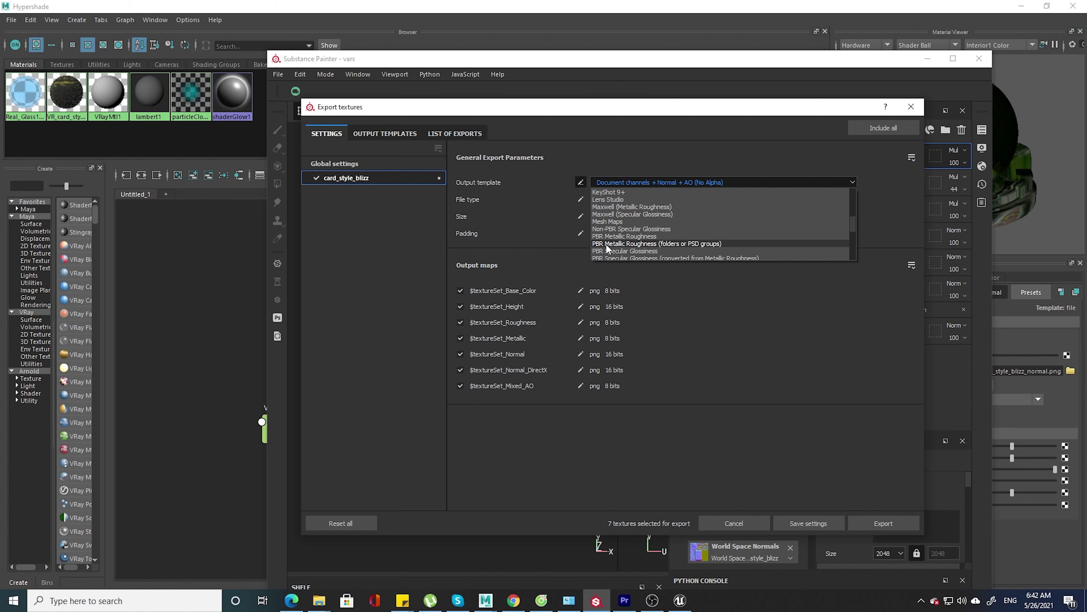
{"action": "left_click", "coordinate": [629, 237]}
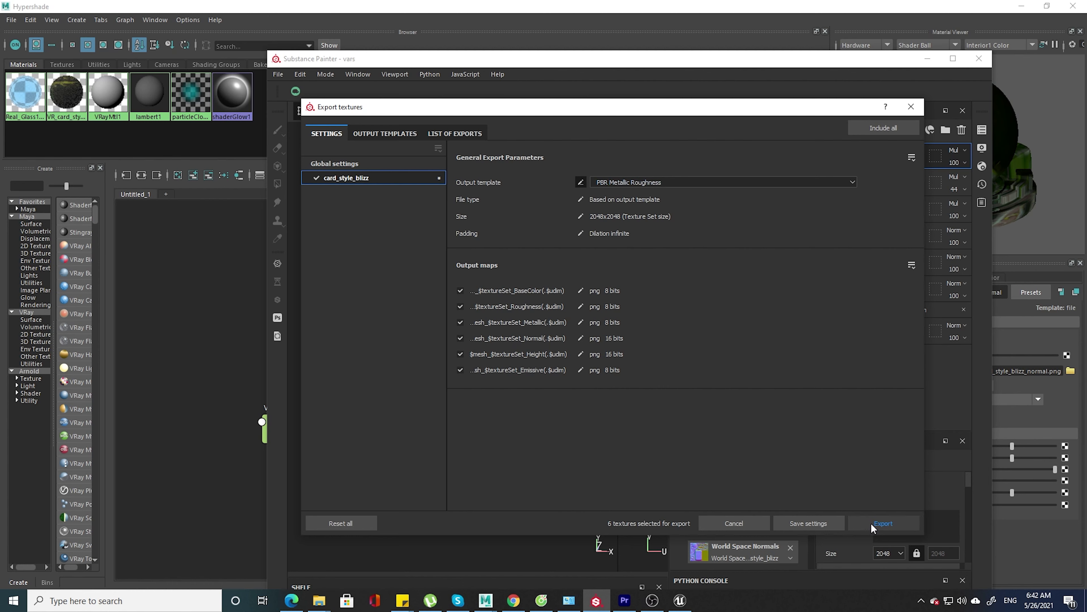
{"action": "left_click", "coordinate": [909, 111]}
{"action": "left_click_drag", "start_coordinate": [815, 56], "coordinate": [800, 46]}
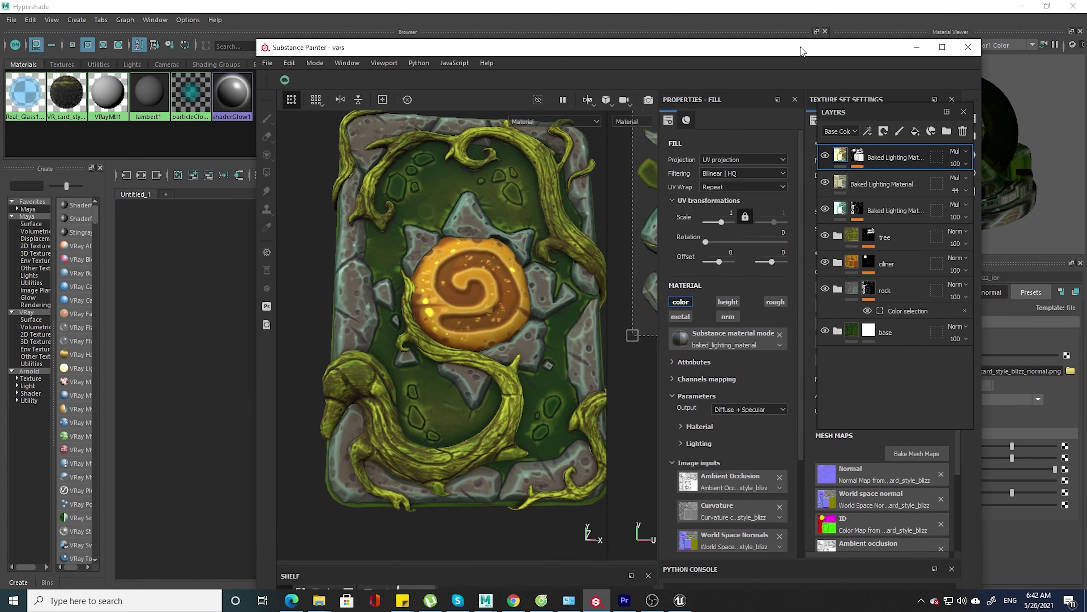
Step: Open Hedgehog Connect and set the target renderer to ARNOLD
{"action": "left_click", "coordinate": [284, 80]}
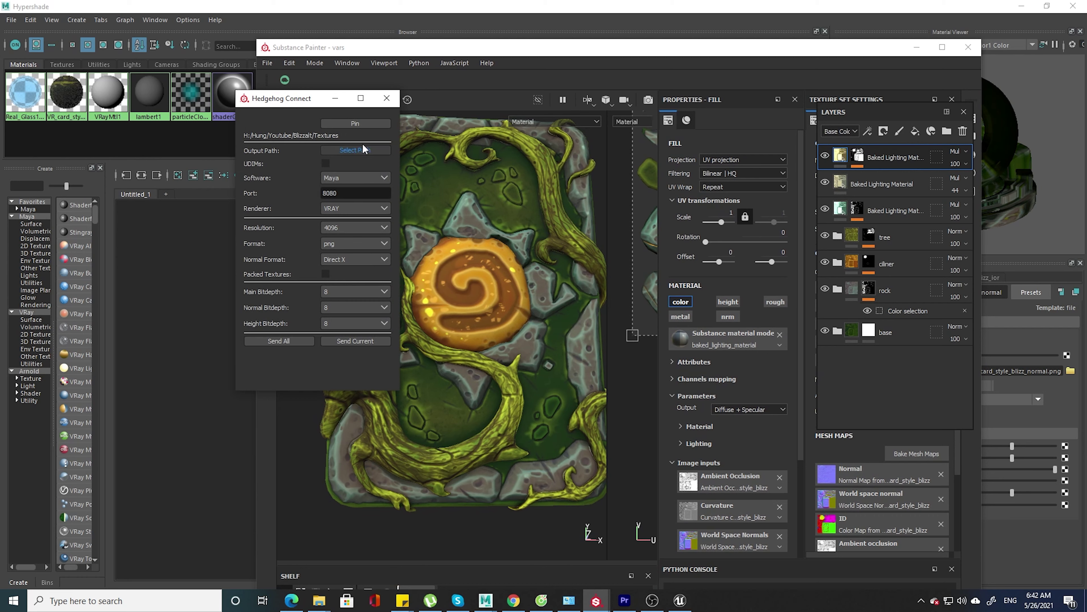
{"action": "left_click", "coordinate": [375, 211]}
{"action": "left_click", "coordinate": [343, 219]}
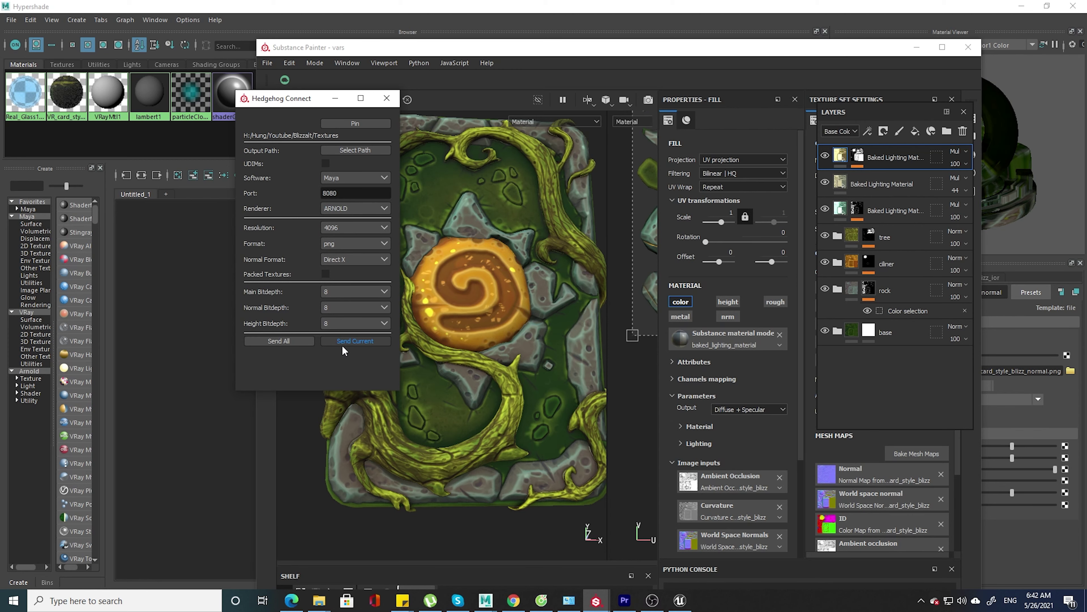
Step: Set the output path to the Rou folder and send all textures to Maya
{"action": "left_click", "coordinate": [372, 150]}
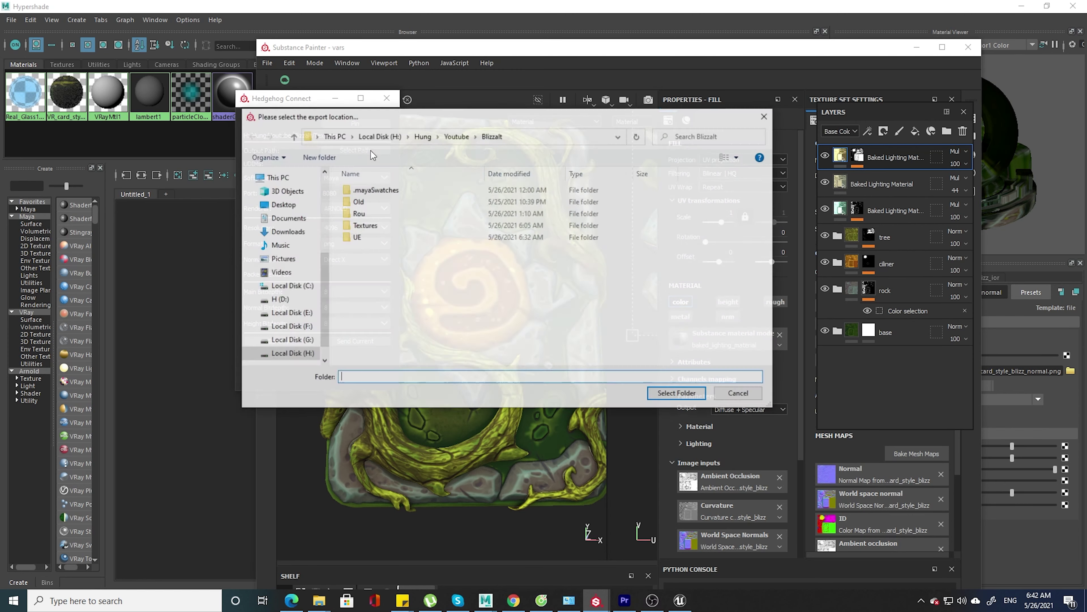
{"action": "double_click", "coordinate": [363, 214]}
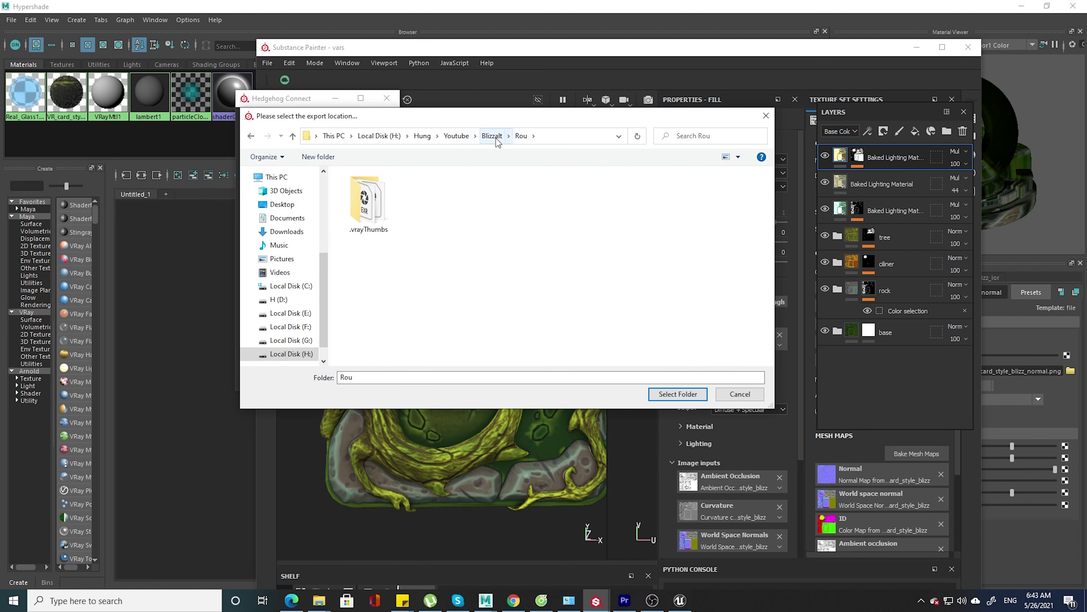
{"action": "left_click", "coordinate": [681, 398]}
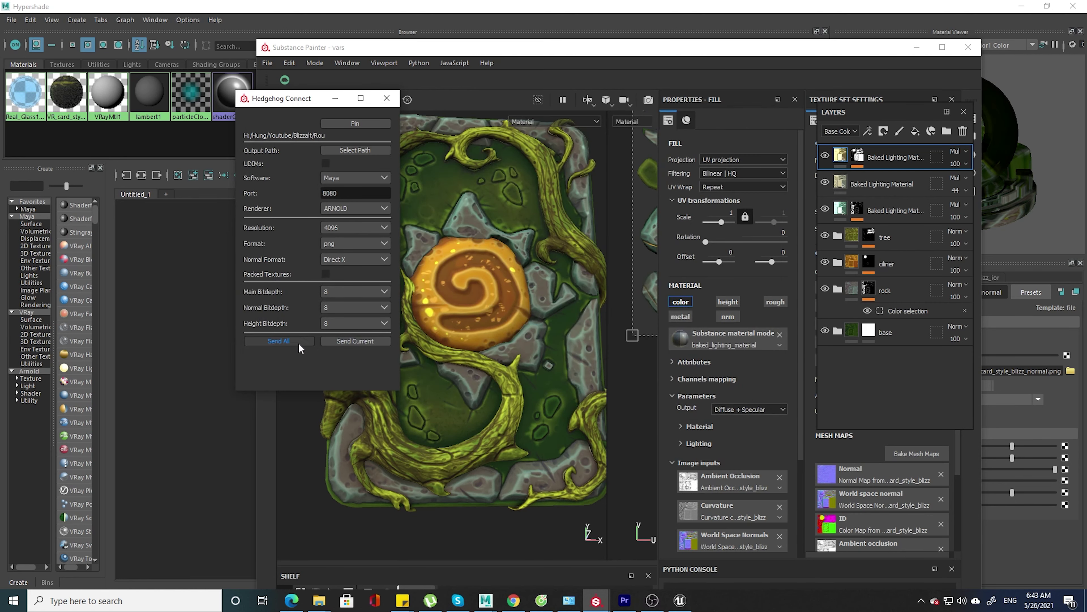
{"action": "left_click", "coordinate": [299, 343]}
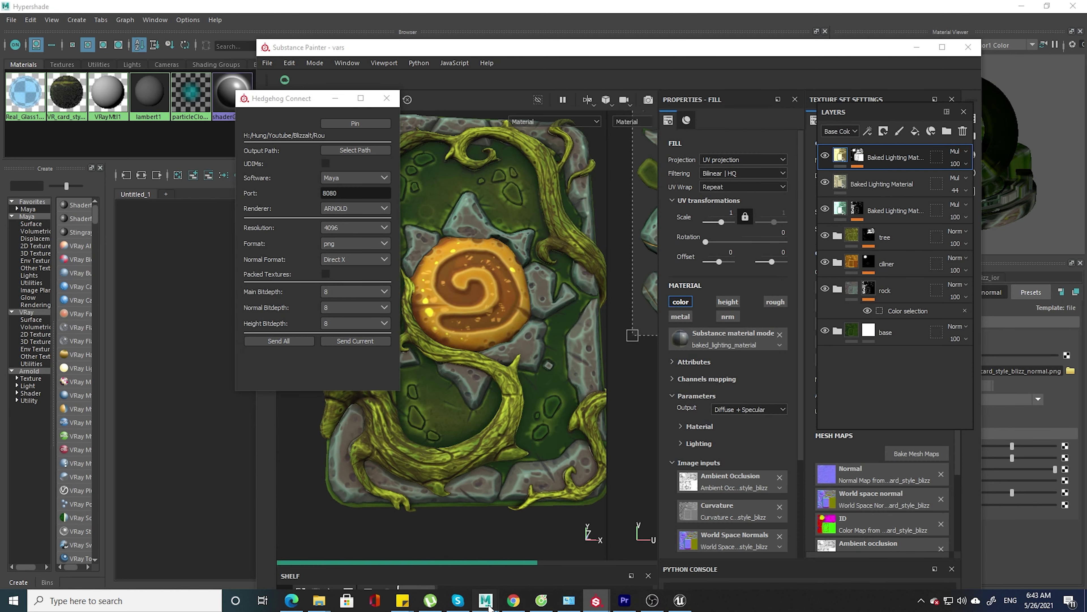
{"action": "mouse_move", "coordinate": [485, 601]}
{"action": "left_click", "coordinate": [464, 569]}
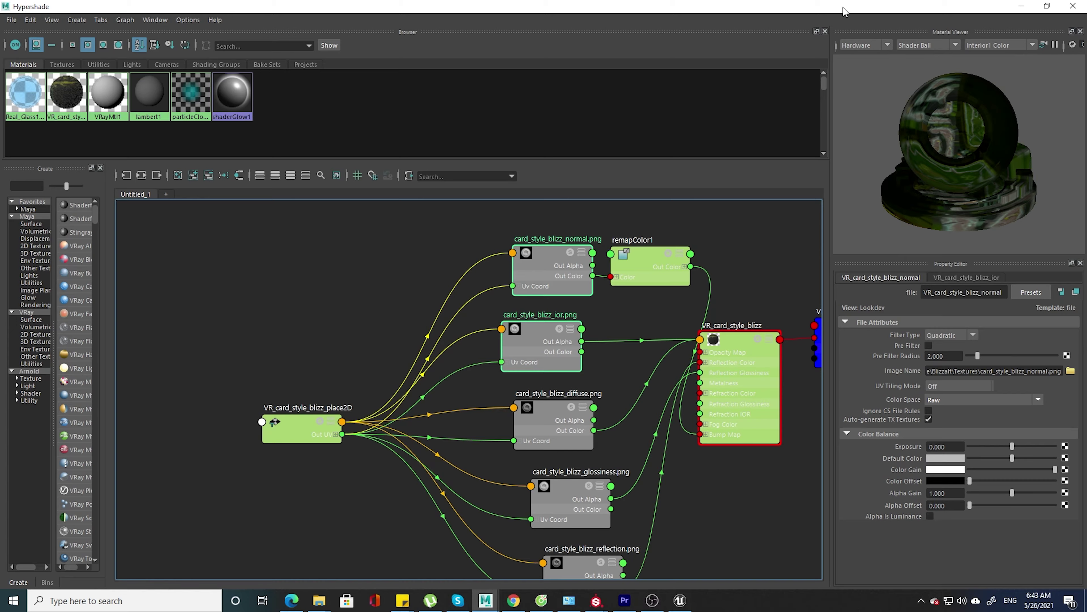
Step: Duplicate the card Crad as Crad1 and reposition both cards side by side
{"action": "left_click_drag", "start_coordinate": [843, 9], "coordinate": [113, 341]}
{"action": "left_click", "coordinate": [570, 218]}
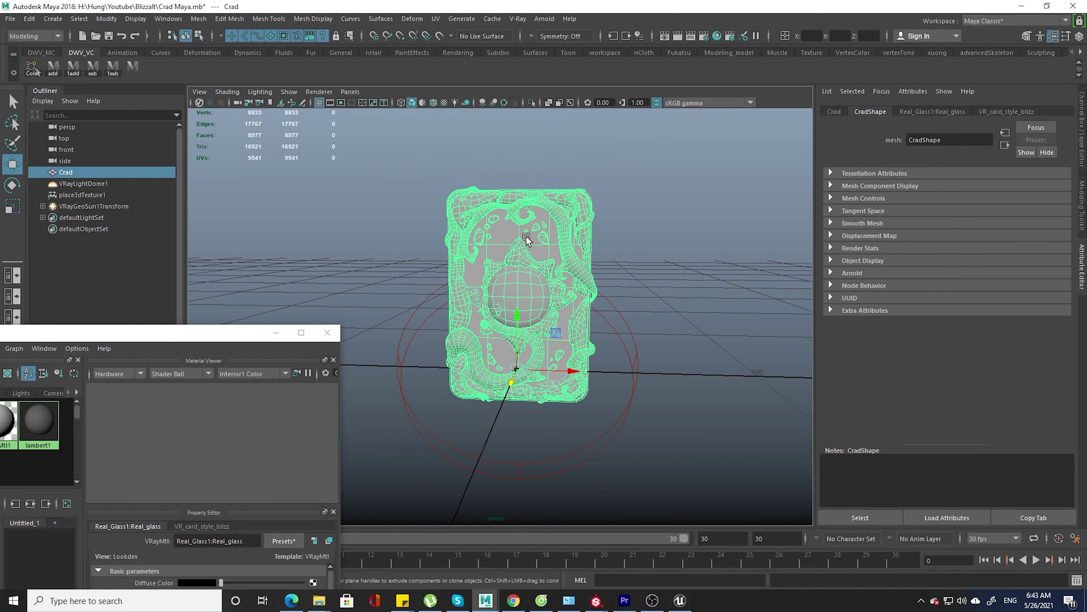
{"action": "left_click_drag", "start_coordinate": [563, 354], "coordinate": [702, 354], "text": "shift"}
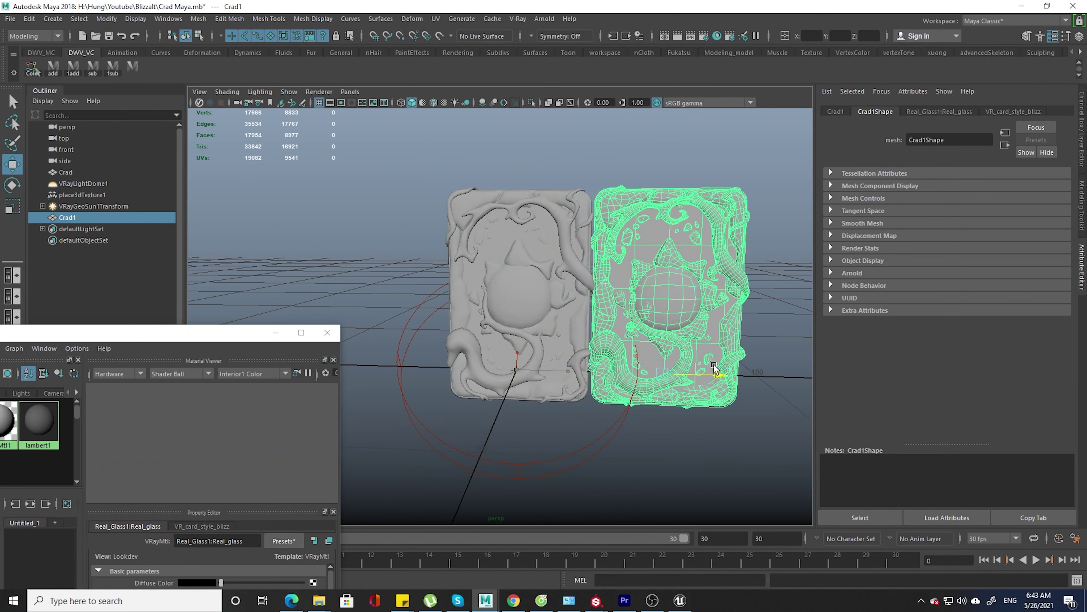
{"action": "left_click", "coordinate": [576, 248], "text": "shift"}
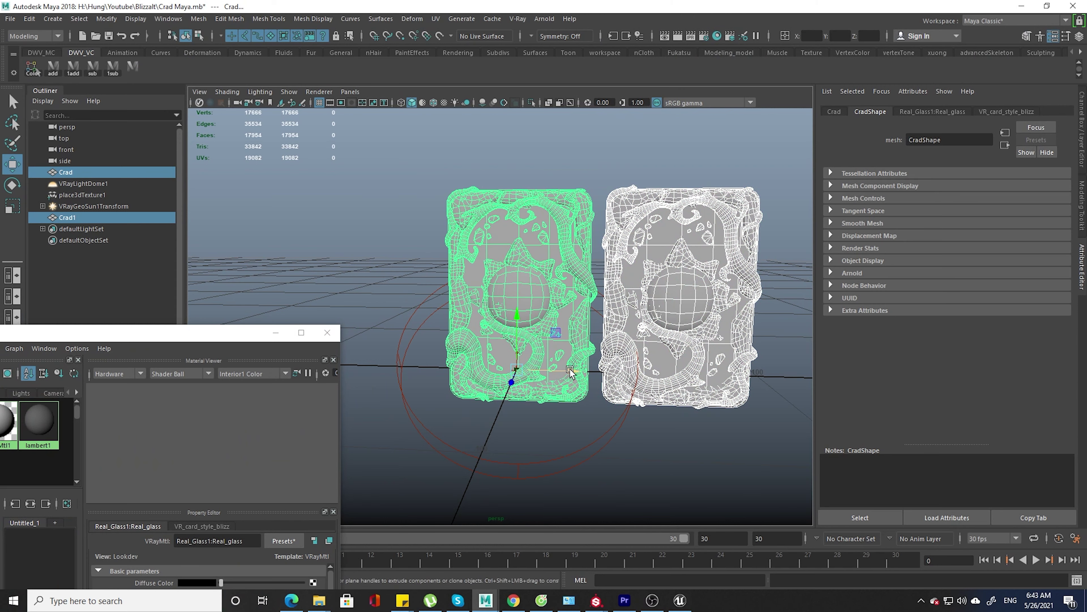
{"action": "left_click_drag", "start_coordinate": [572, 371], "coordinate": [495, 366]}
Step: Select AR_card_style_blizz and display its Arnold shader network in Hypershade
{"action": "mouse_move", "coordinate": [155, 338]}
{"action": "left_mouse_down"}
{"action": "mouse_move", "coordinate": [291, 162]}
{"action": "mouse_move", "coordinate": [279, 164]}
{"action": "left_mouse_up"}
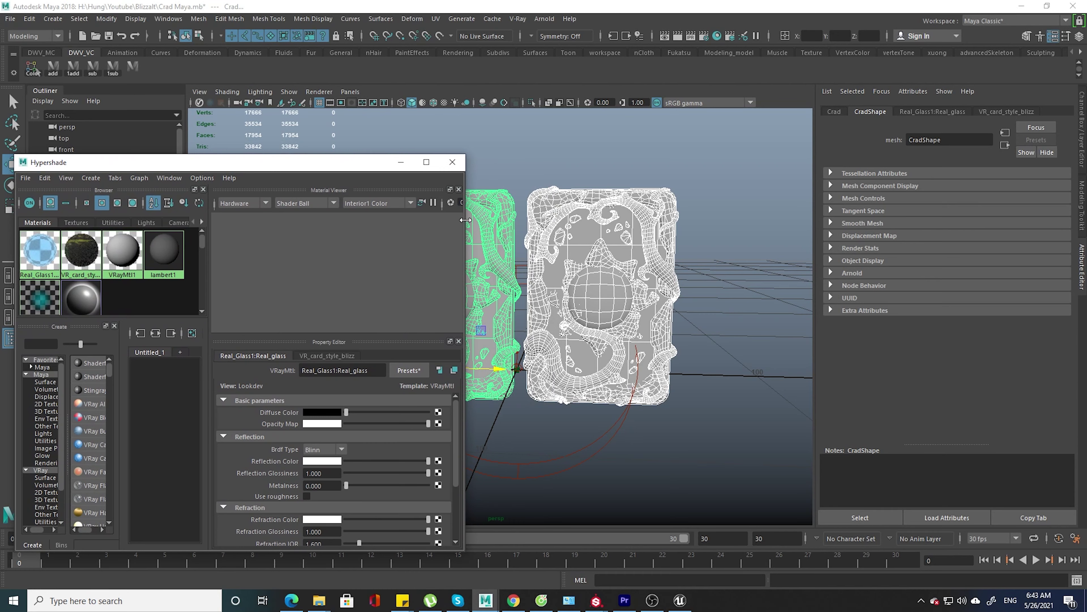
{"action": "left_click_drag", "start_coordinate": [465, 220], "coordinate": [627, 217]}
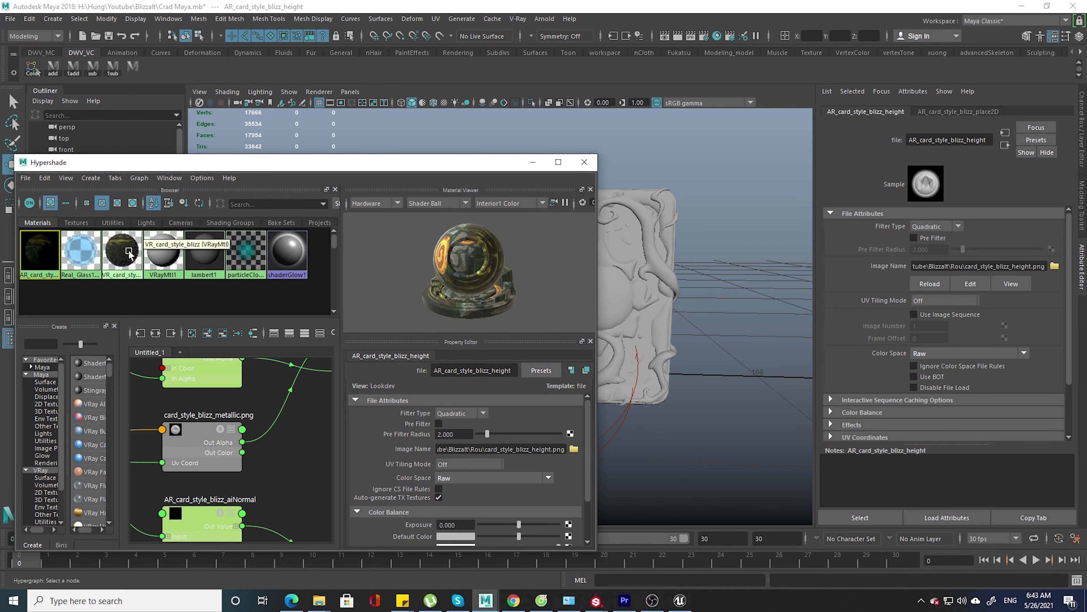
{"action": "left_click", "coordinate": [39, 251]}
{"action": "scroll", "coordinate": [242, 421], "scroll_direction": "down", "scroll_amount": 3}
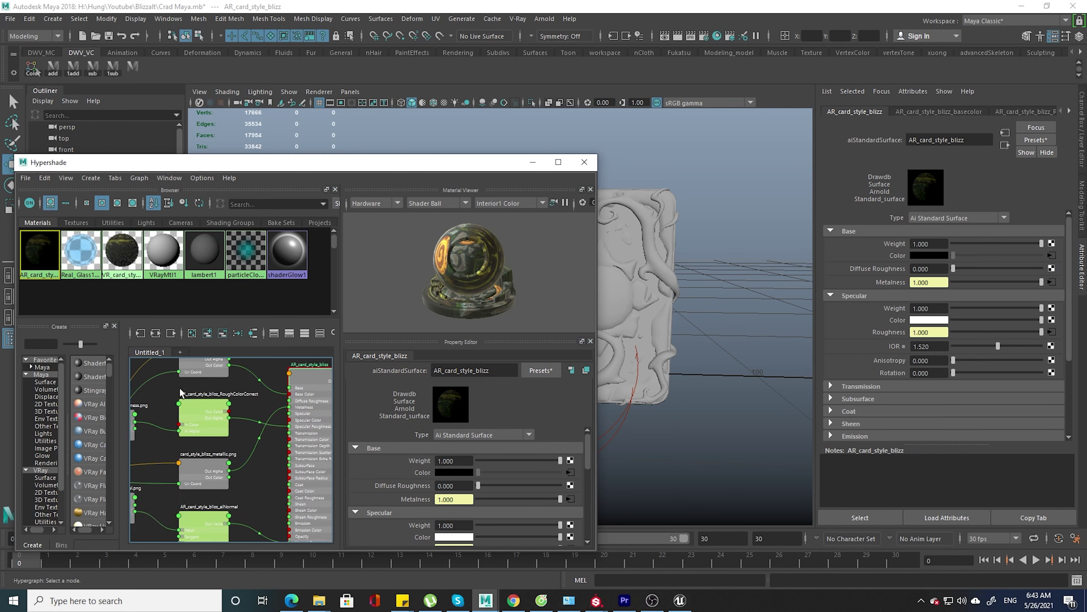
{"action": "scroll", "coordinate": [279, 396], "scroll_direction": "up", "scroll_amount": 2}
{"action": "scroll", "coordinate": [283, 395], "scroll_direction": "up", "scroll_amount": 1}
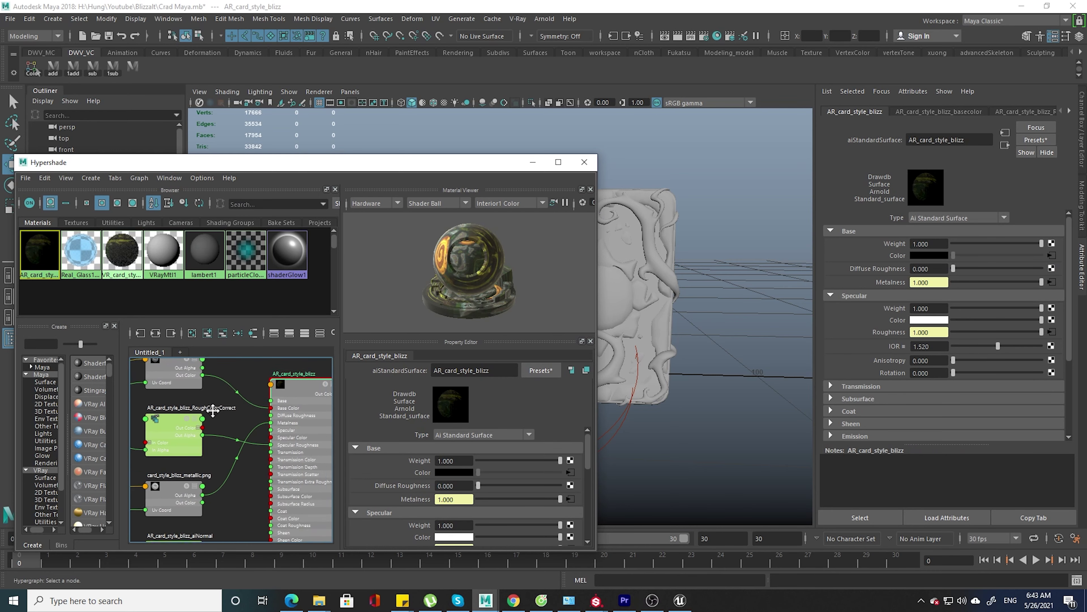
{"action": "scroll", "coordinate": [286, 394], "scroll_direction": "up", "scroll_amount": 2}
{"action": "scroll", "coordinate": [291, 393], "scroll_direction": "up", "scroll_amount": 1}
{"action": "left_click_drag", "start_coordinate": [251, 388], "coordinate": [255, 392]}
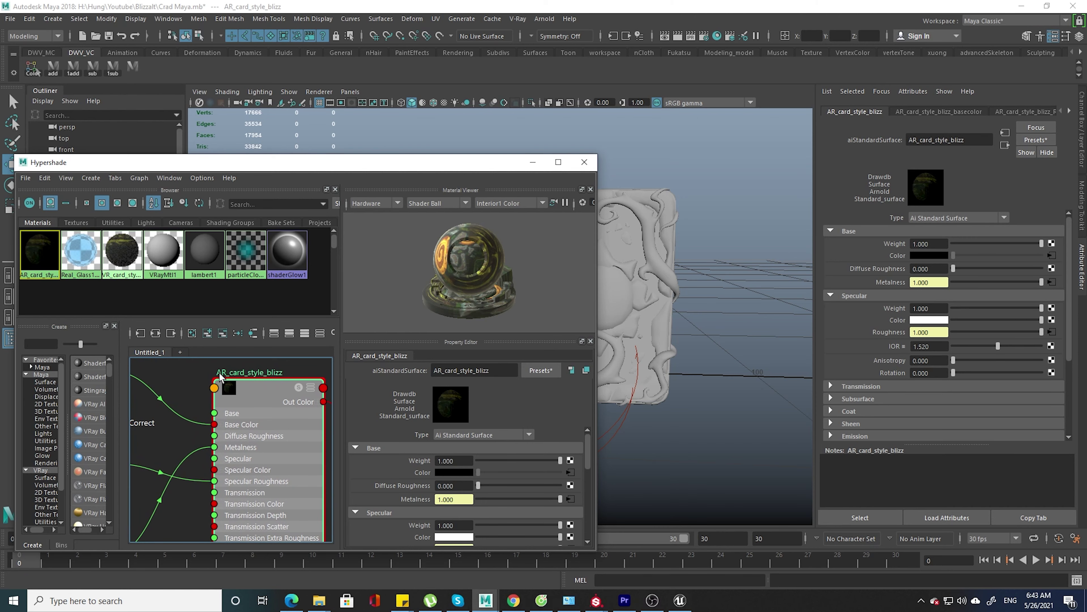
{"action": "scroll", "coordinate": [265, 392], "scroll_direction": "down", "scroll_amount": 1}
{"action": "scroll", "coordinate": [278, 397], "scroll_direction": "down", "scroll_amount": 1}
{"action": "scroll", "coordinate": [302, 397], "scroll_direction": "down", "scroll_amount": 2}
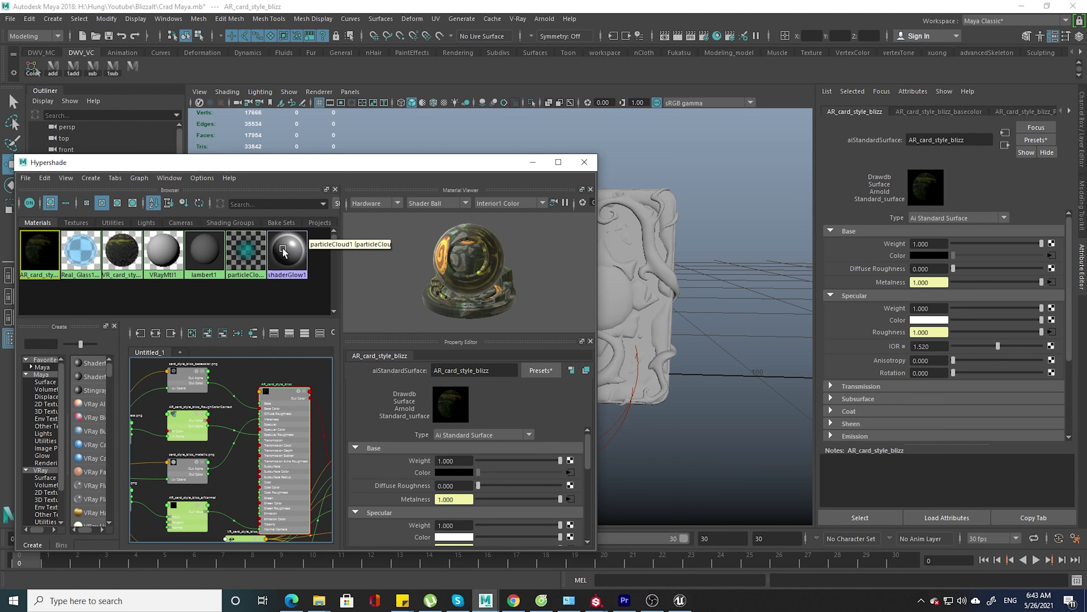
{"action": "left_click_drag", "start_coordinate": [336, 167], "coordinate": [252, 164]}
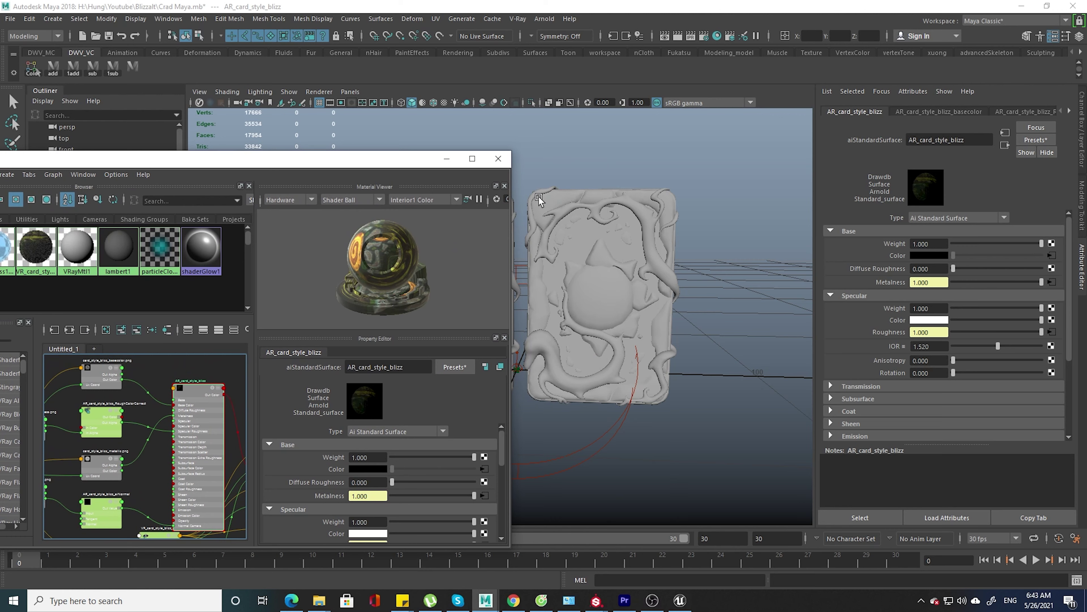
Step: Assign the AR_card_style_blizz material to the duplicate card Crad1
{"action": "left_click", "coordinate": [663, 296]}
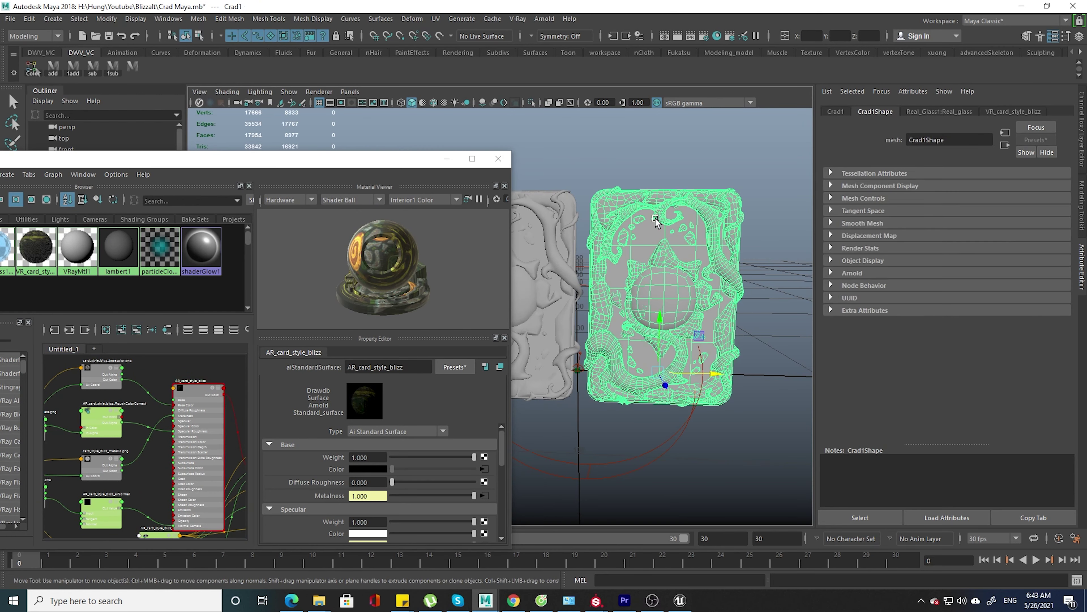
{"action": "right_click", "coordinate": [190, 387]}
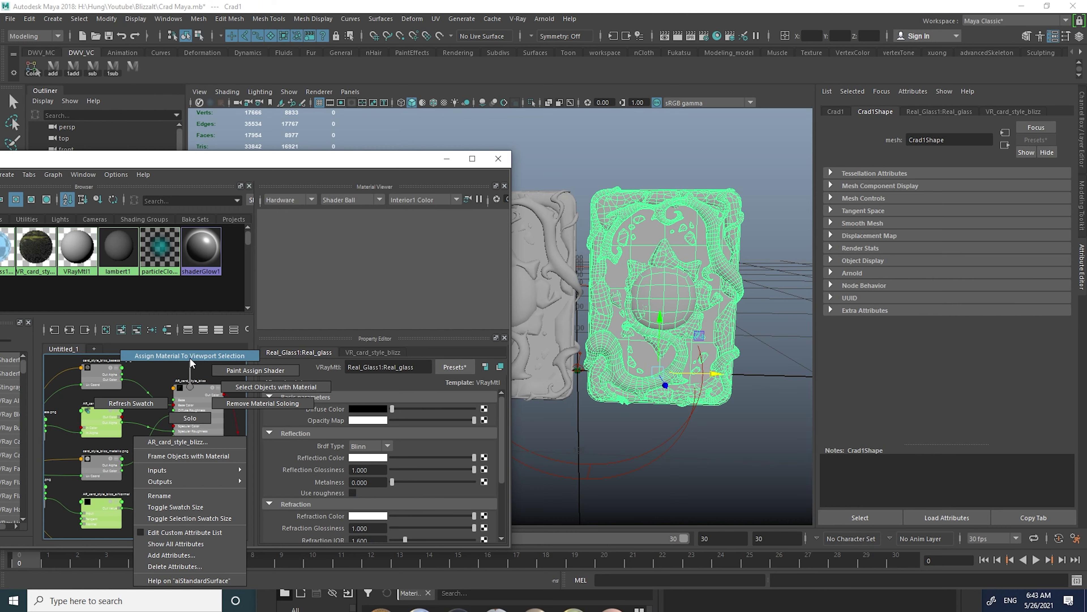
{"action": "left_click", "coordinate": [191, 356]}
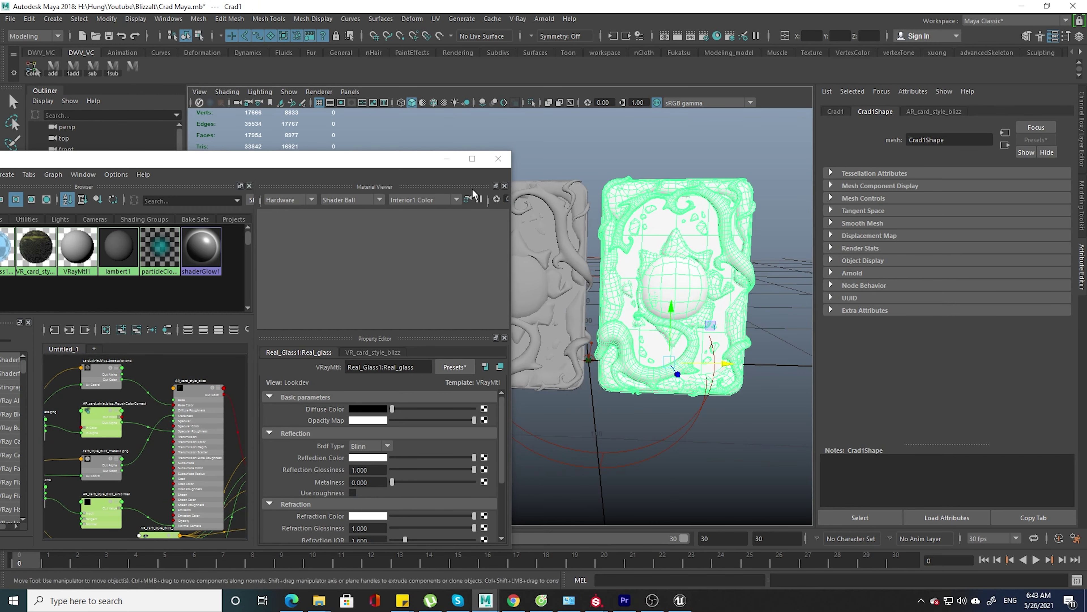
Step: Give selected faces of Crad1 the Real_Glass1 glass material
{"action": "key", "text": "F11"}
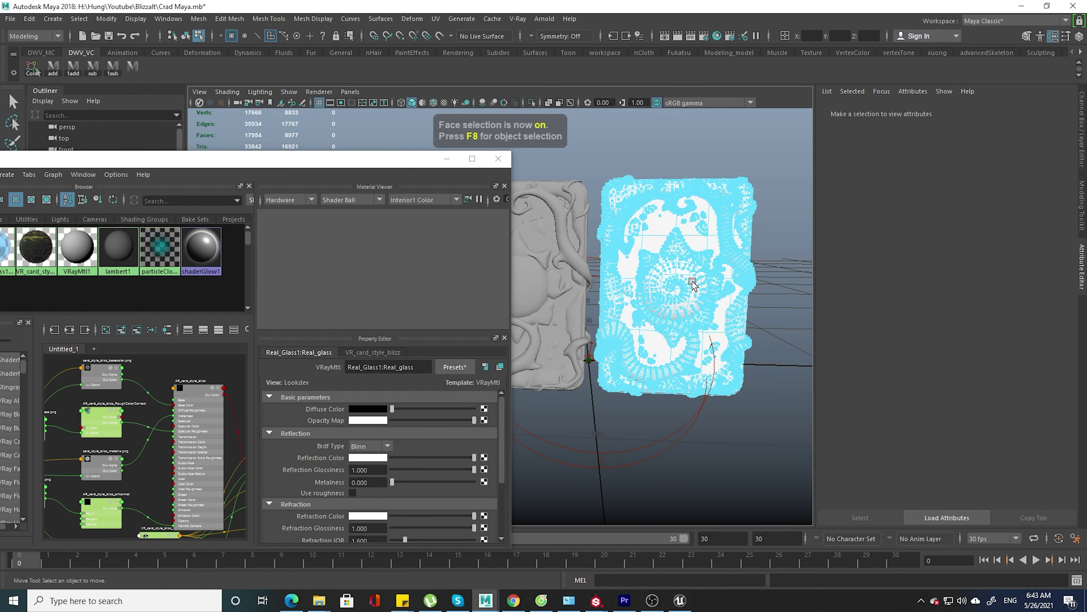
{"action": "left_click", "coordinate": [696, 283]}
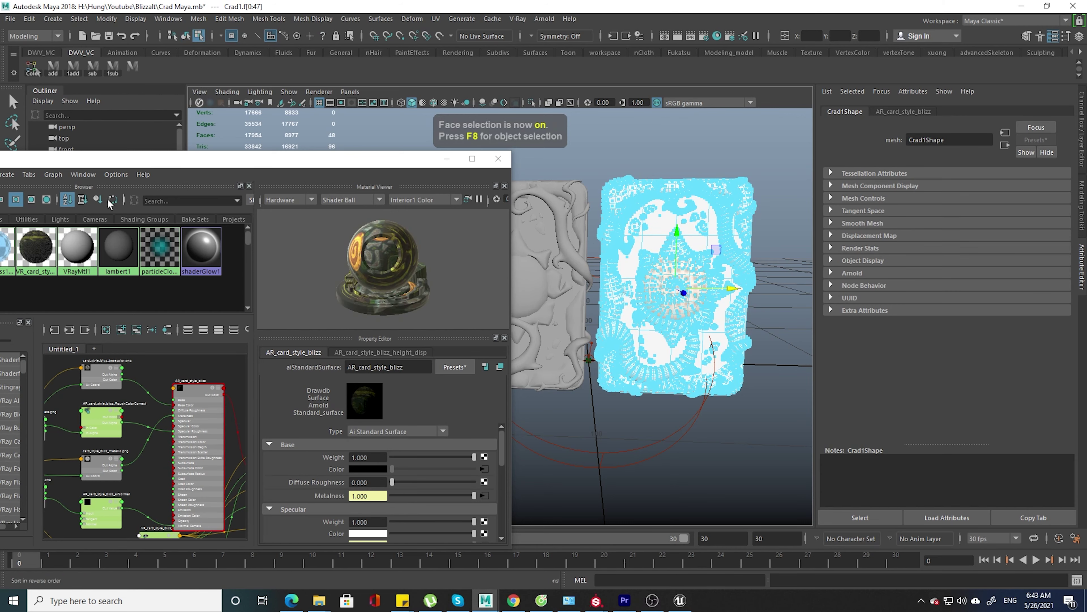
{"action": "right_click", "coordinate": [41, 257]}
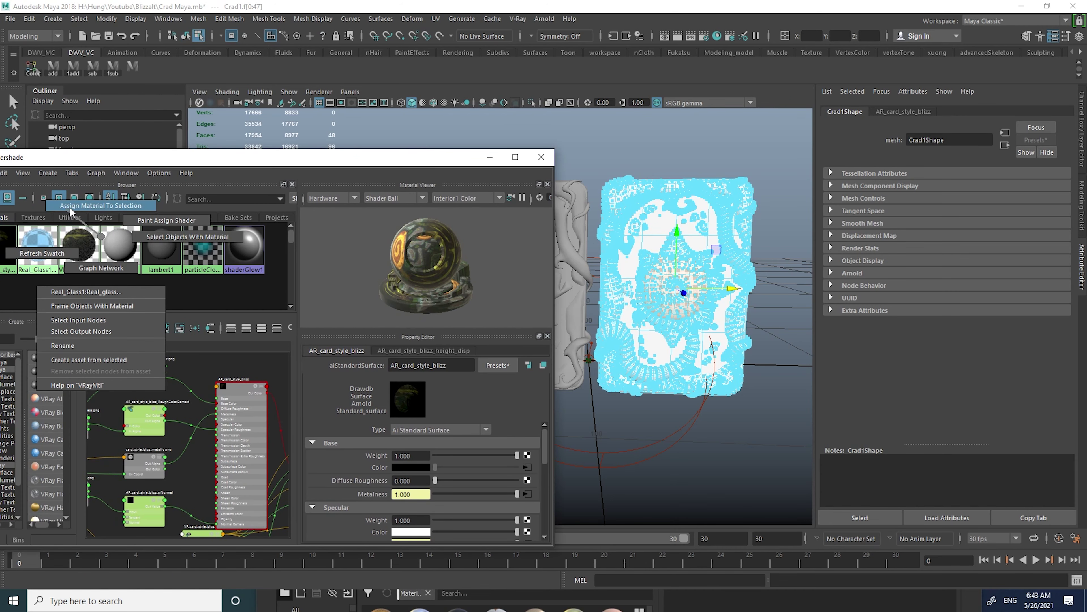
{"action": "left_click", "coordinate": [65, 292]}
Step: Select the AR_card_style_blizz shader node and show its attribute settings
{"action": "left_click_drag", "start_coordinate": [492, 157], "coordinate": [516, 140]}
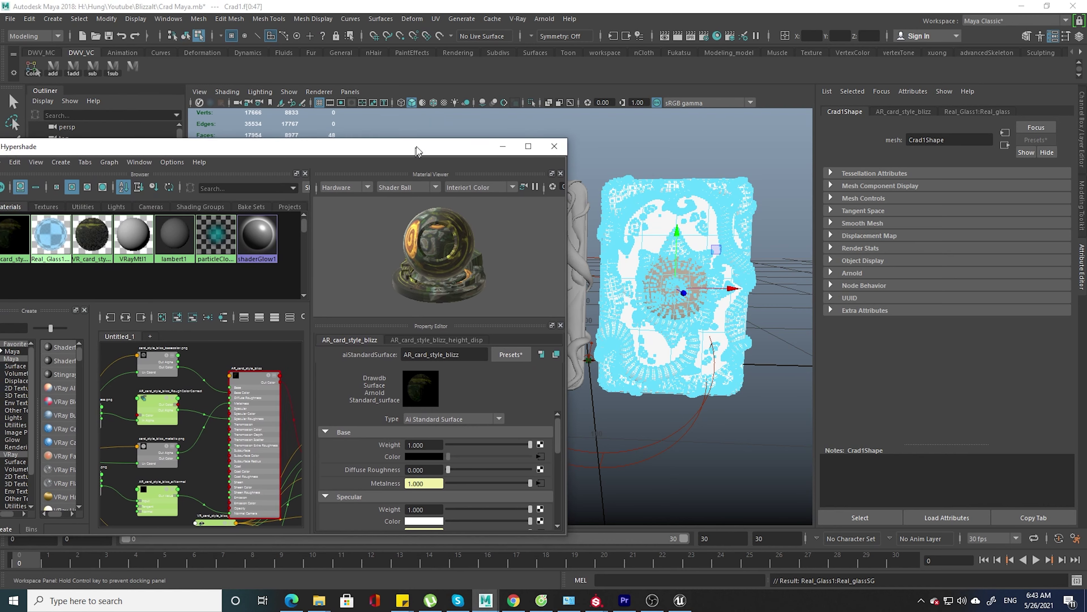
{"action": "left_click_drag", "start_coordinate": [273, 382], "coordinate": [248, 376]}
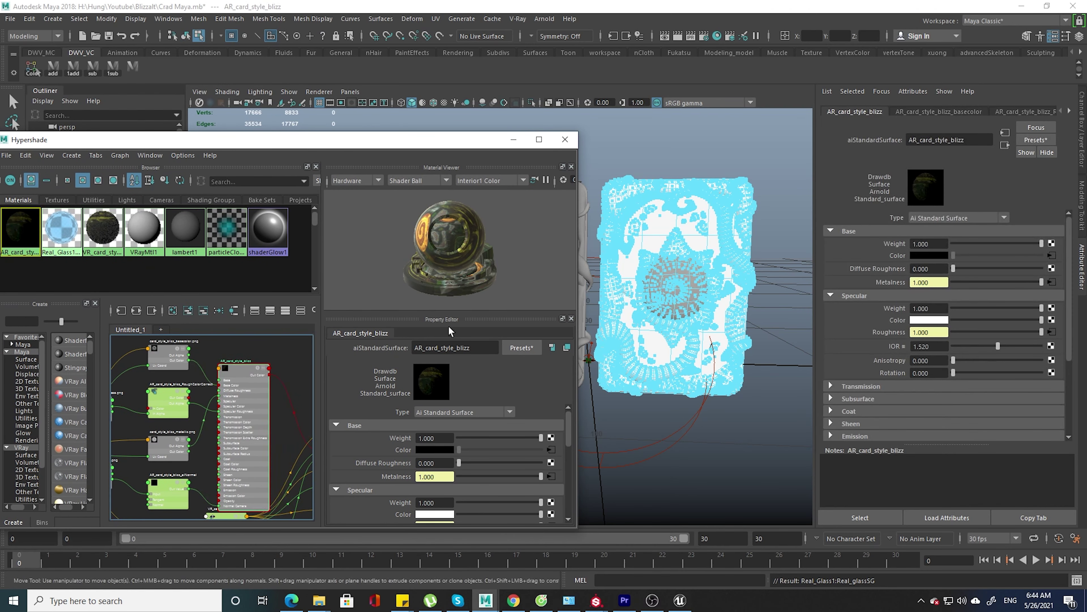
{"action": "key", "text": "ctrl+a"}
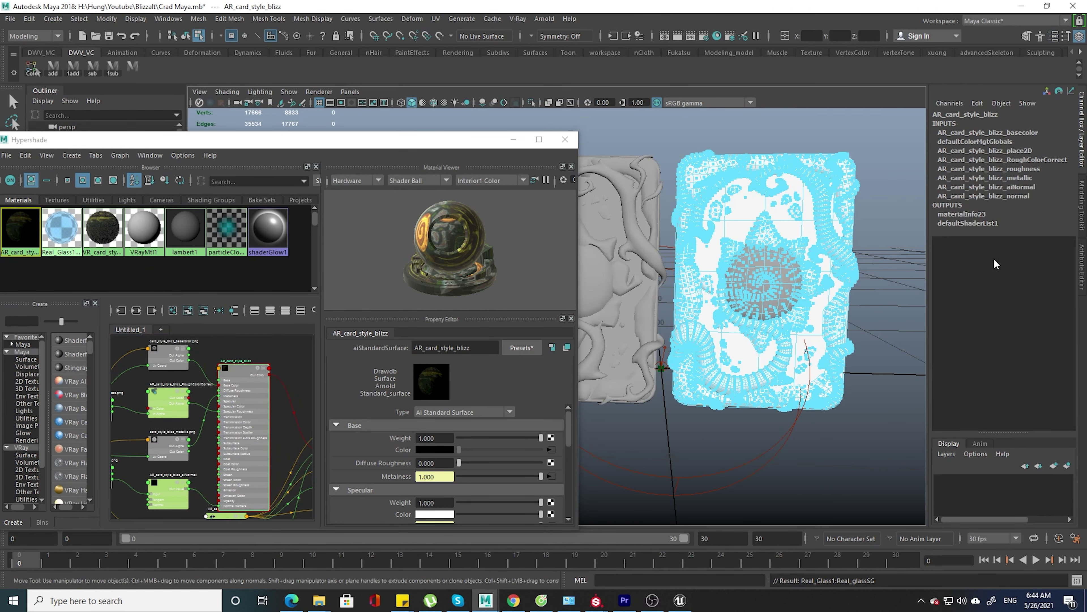
{"action": "key", "text": "ctrl+a"}
Step: Change AR_card_style_blizz's type from Ai Standard Surface to VRay Mtl and maximize Hypershade
{"action": "left_click", "coordinate": [1002, 218]}
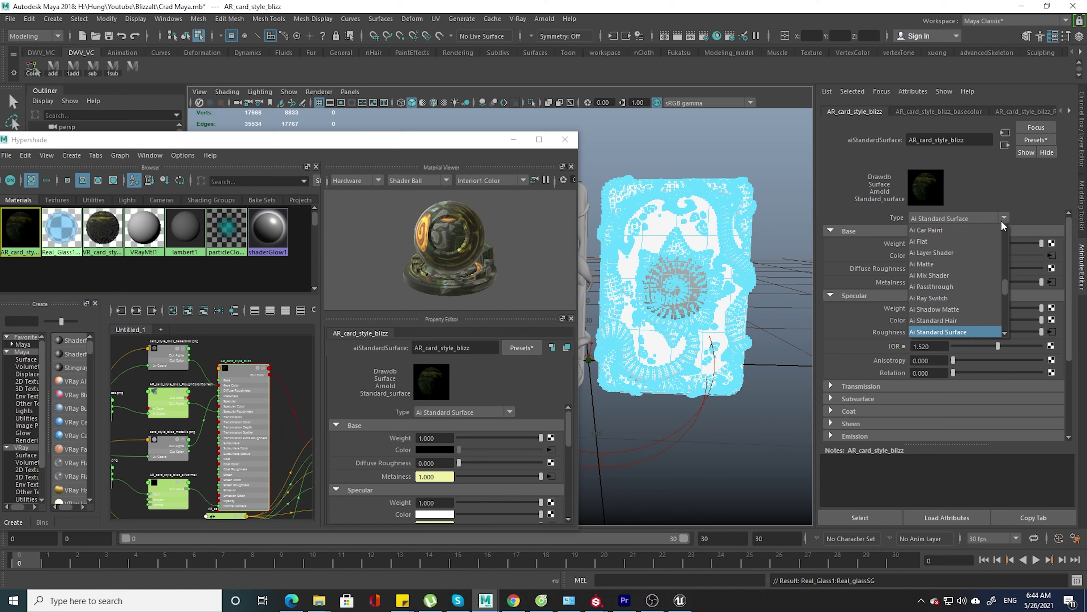
{"action": "left_click_drag", "start_coordinate": [1005, 284], "coordinate": [1005, 259]}
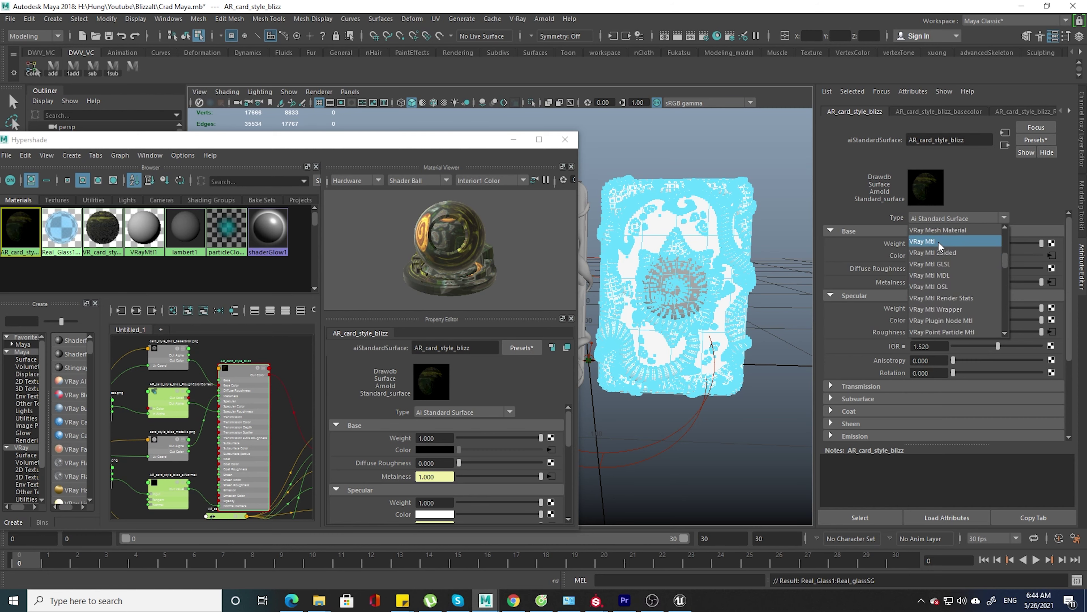
{"action": "left_click", "coordinate": [938, 242]}
{"action": "left_click", "coordinate": [538, 140]}
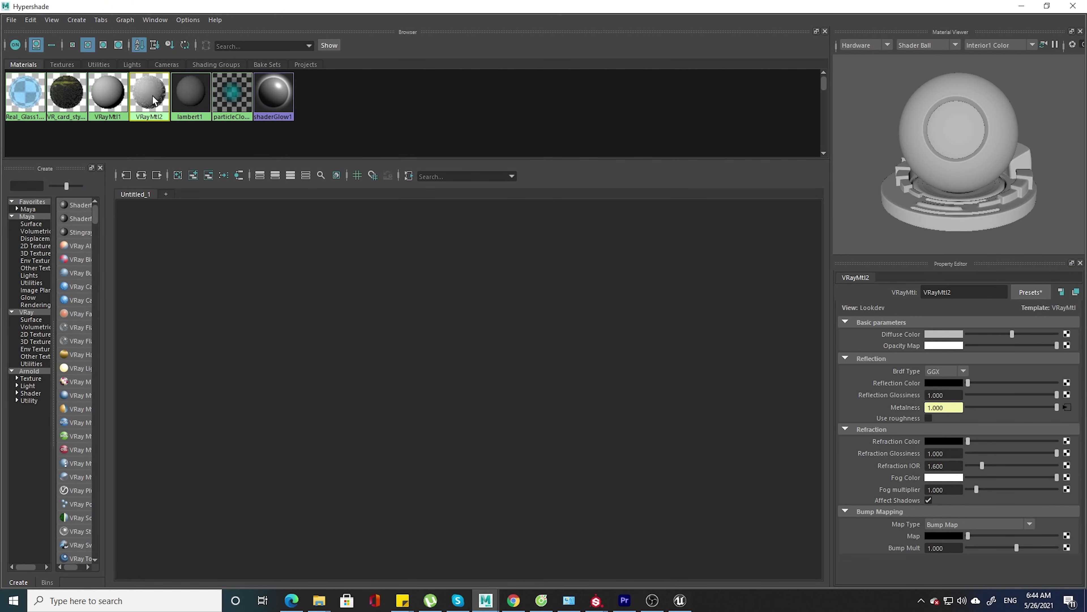
Step: Graph VRayMtl2 and select five card_style_blizz textures, including height and roughness, in the Textures tab
{"action": "left_click", "coordinate": [141, 174]}
{"action": "left_click", "coordinate": [68, 65]}
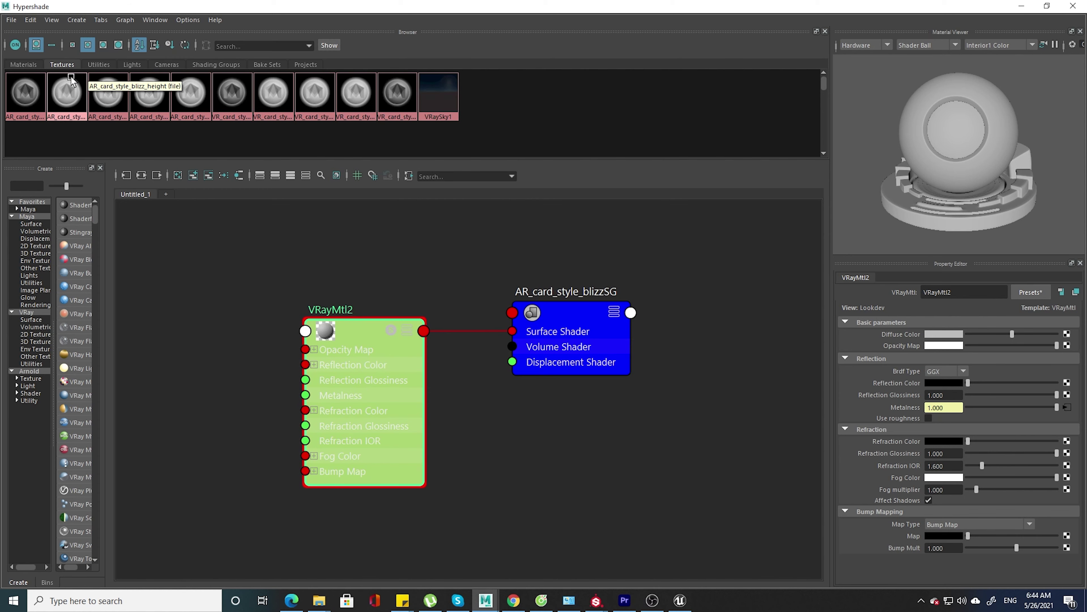
{"action": "left_click", "coordinate": [60, 96]}
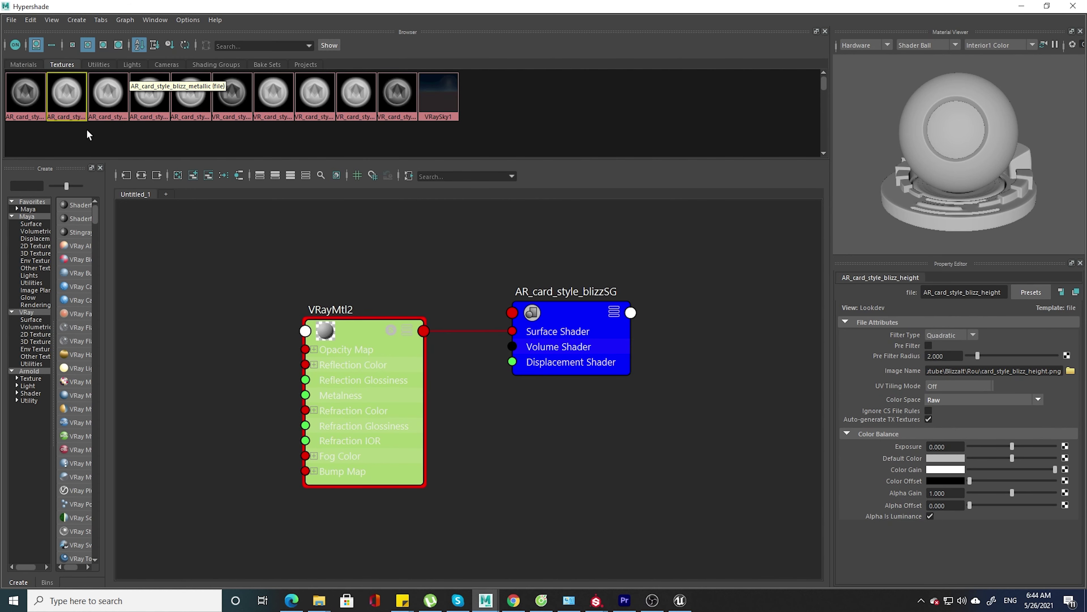
{"action": "left_click", "coordinate": [115, 135]}
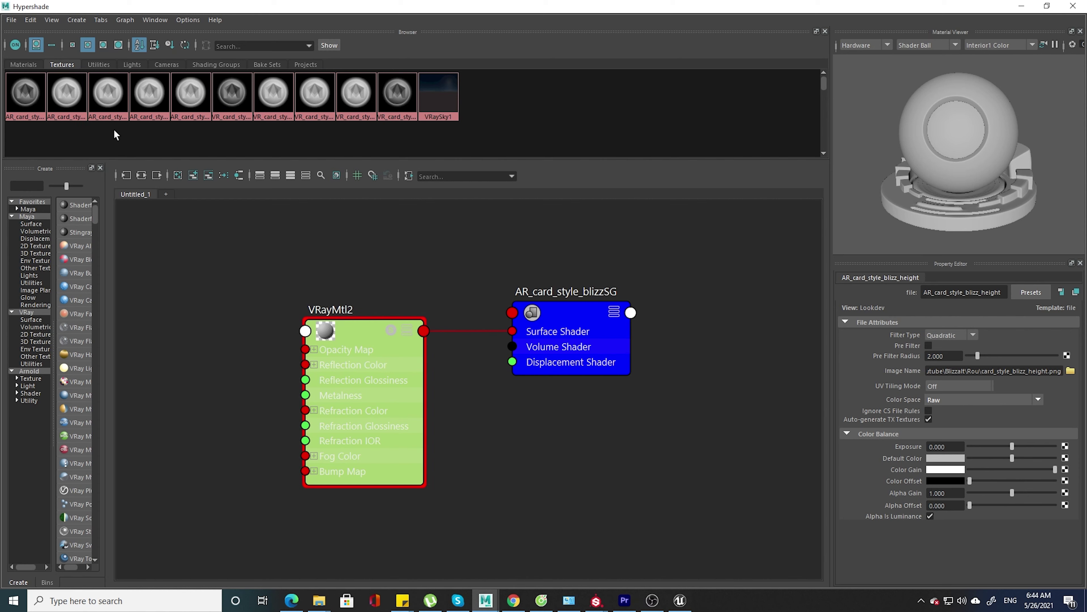
{"action": "left_click", "coordinate": [393, 98]}
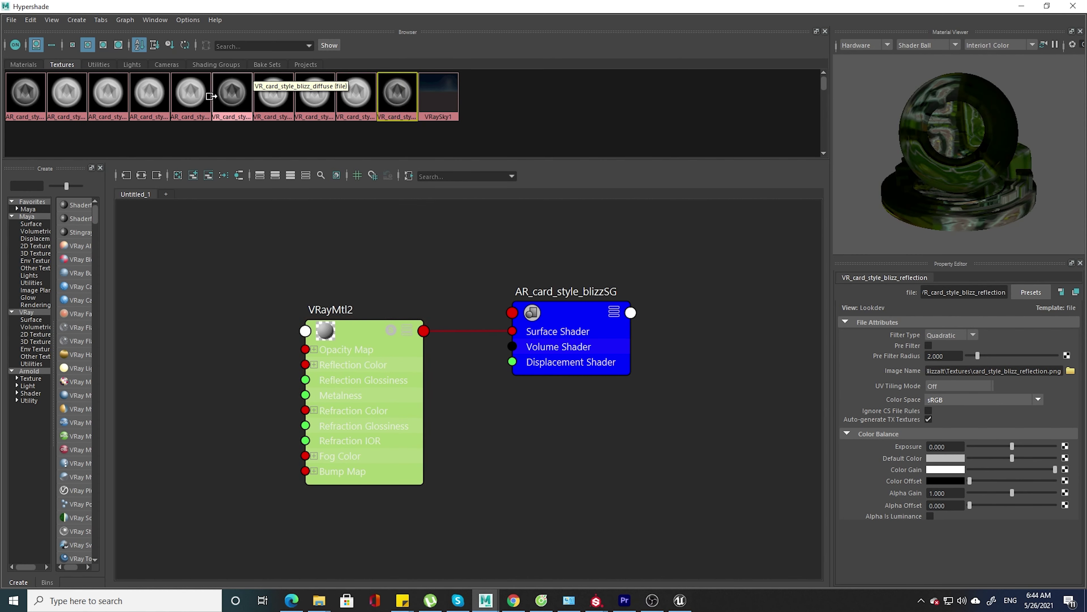
{"action": "left_click", "coordinate": [180, 96]}
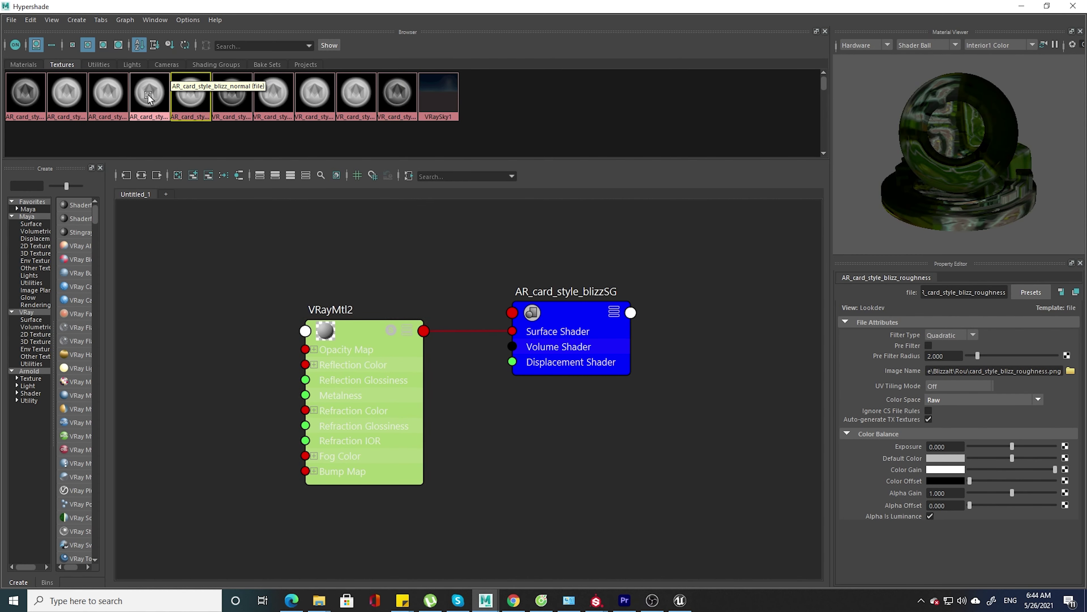
{"action": "left_click", "coordinate": [71, 102]}
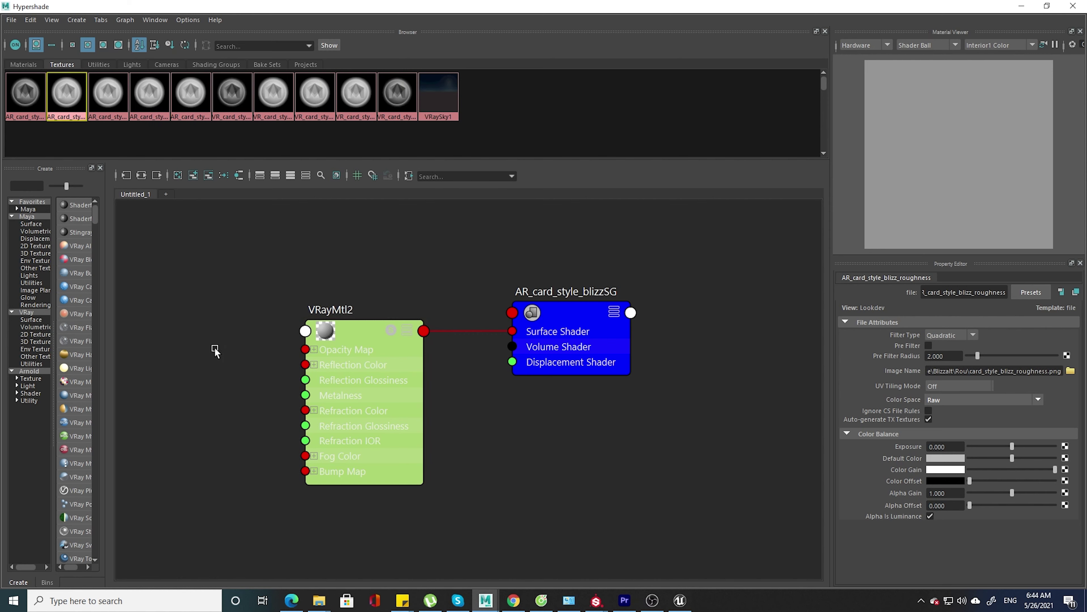
{"action": "left_click", "coordinate": [275, 96]}
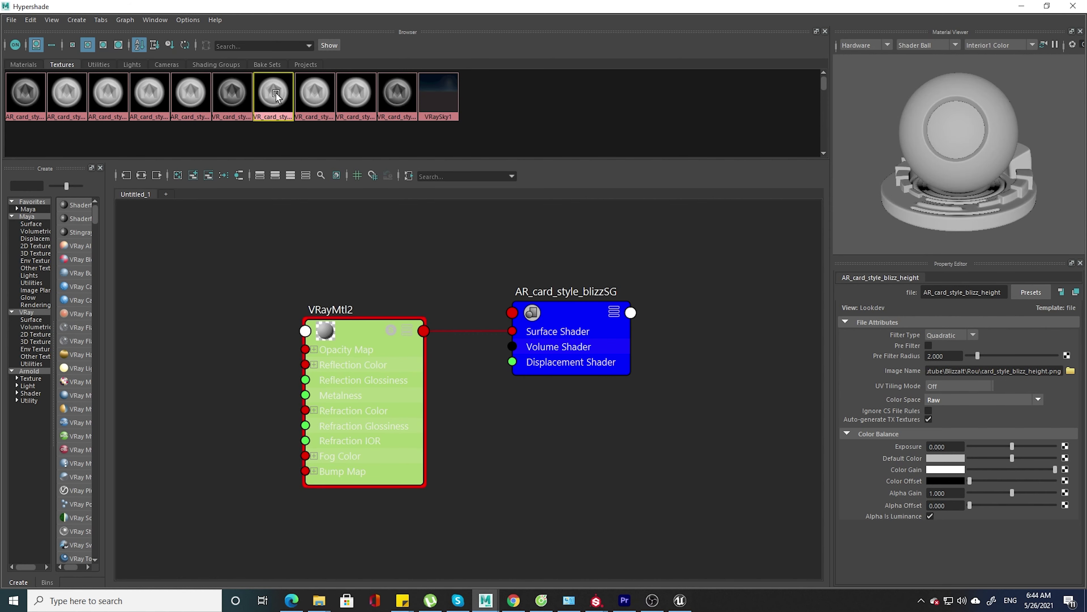
{"action": "left_click", "coordinate": [188, 91]}
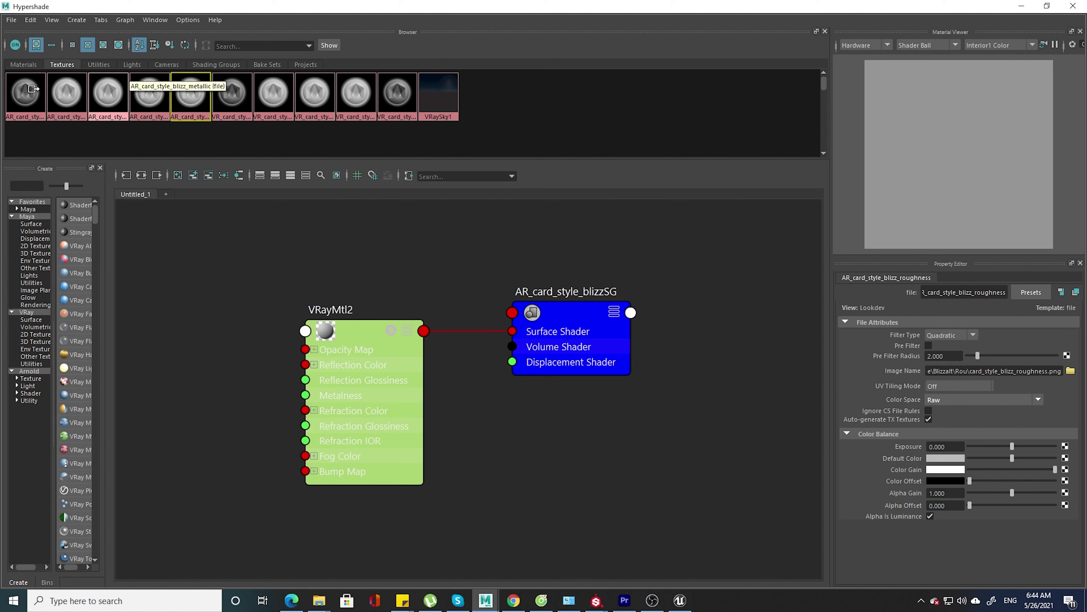
{"action": "left_click", "coordinate": [24, 94], "text": "shift"}
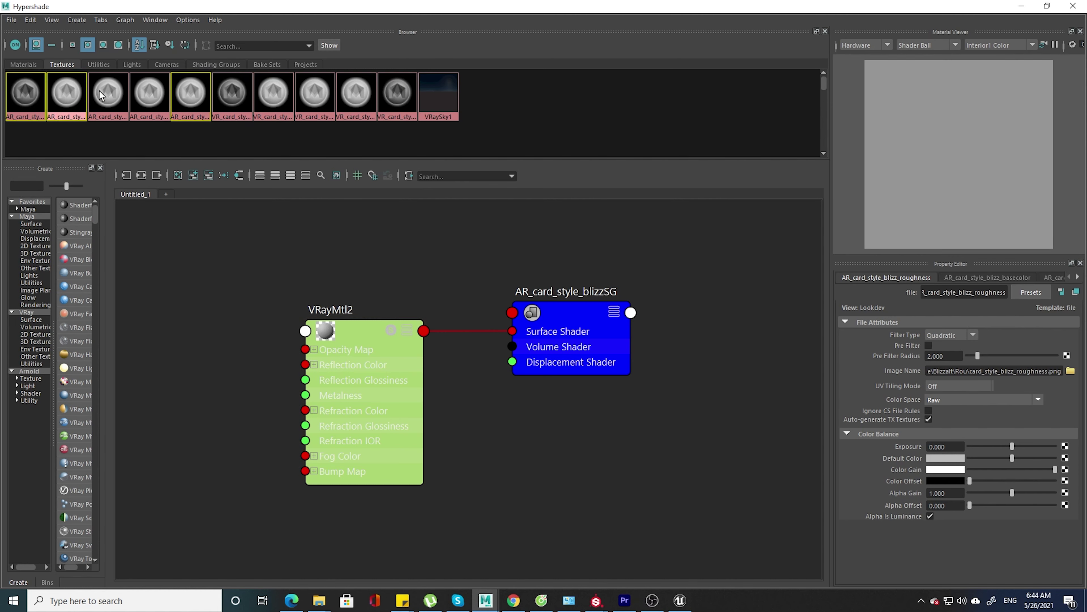
Step: Bring the five textures into the graph, arrange them around VRayMtl2, and delete the height texture
{"action": "left_click_drag", "start_coordinate": [142, 94], "coordinate": [170, 295]}
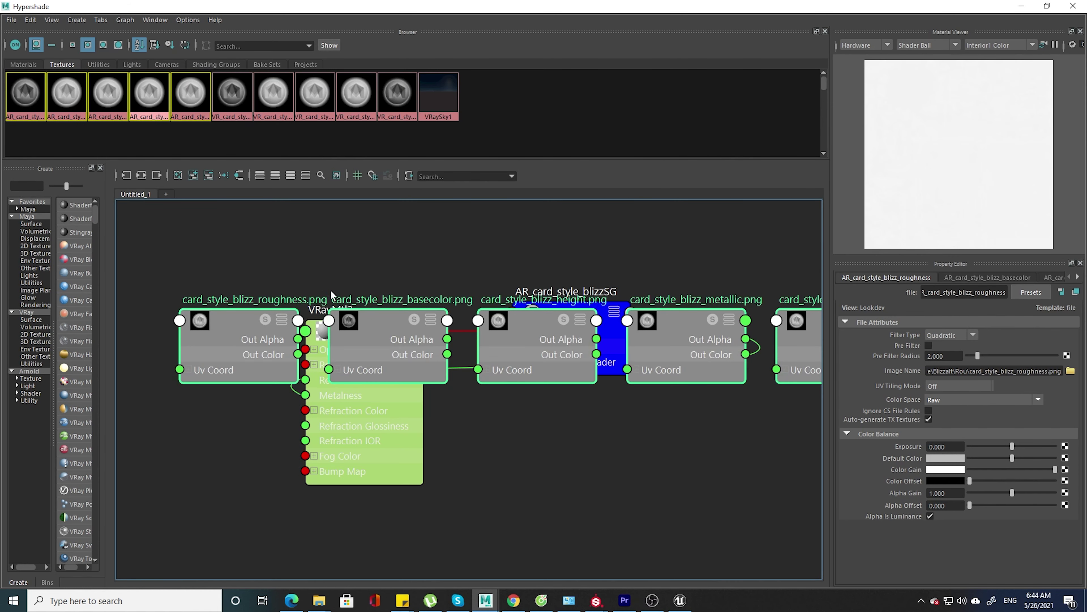
{"action": "left_click_drag", "start_coordinate": [382, 334], "coordinate": [703, 372]}
{"action": "left_click", "coordinate": [475, 257]}
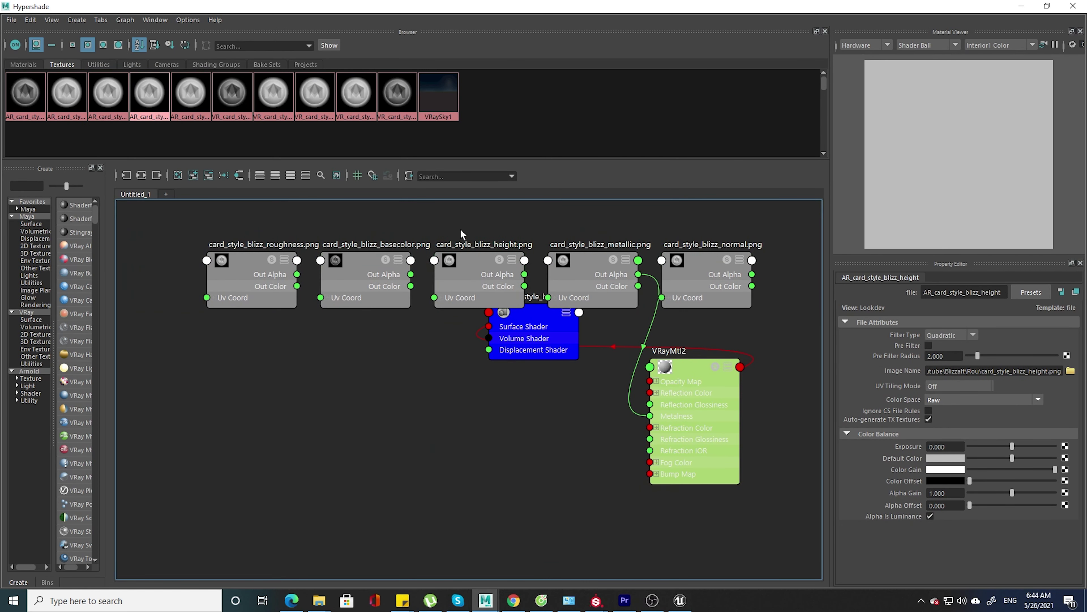
{"action": "left_click_drag", "start_coordinate": [471, 266], "coordinate": [436, 431]}
{"action": "mouse_move", "coordinate": [590, 266]}
{"action": "left_mouse_down"}
{"action": "mouse_move", "coordinate": [470, 324]}
{"action": "mouse_move", "coordinate": [529, 406]}
{"action": "left_mouse_up"}
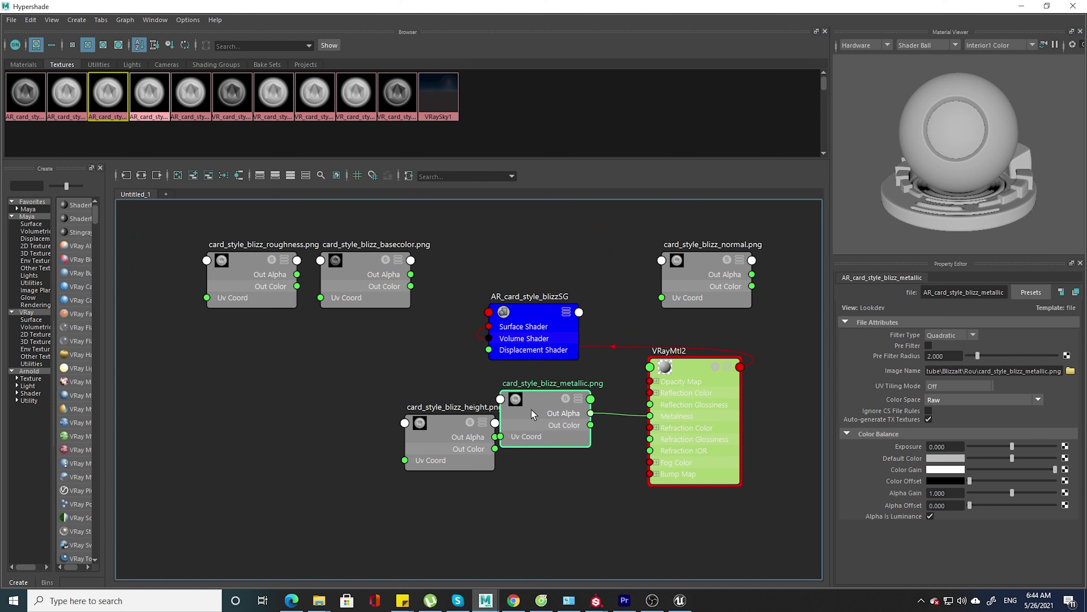
{"action": "left_click_drag", "start_coordinate": [419, 441], "coordinate": [358, 476]}
{"action": "key", "text": "Delete"}
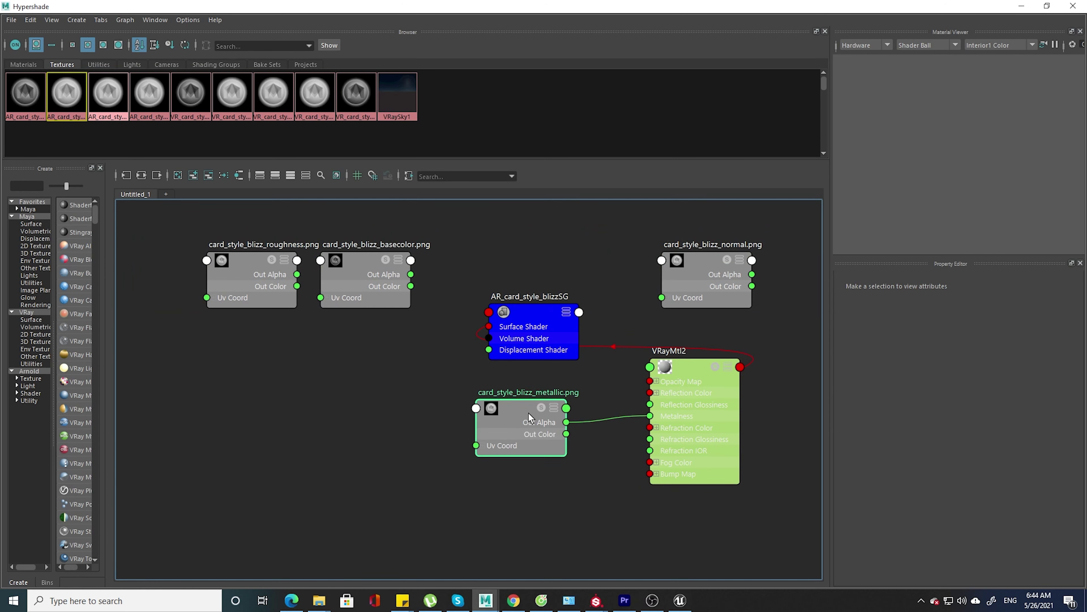
Step: Feed the normal texture into VRayMtl2's Bump Map as a tangent-space normal map
{"action": "left_click_drag", "start_coordinate": [517, 401], "coordinate": [486, 425]}
{"action": "left_click_drag", "start_coordinate": [674, 277], "coordinate": [384, 383]}
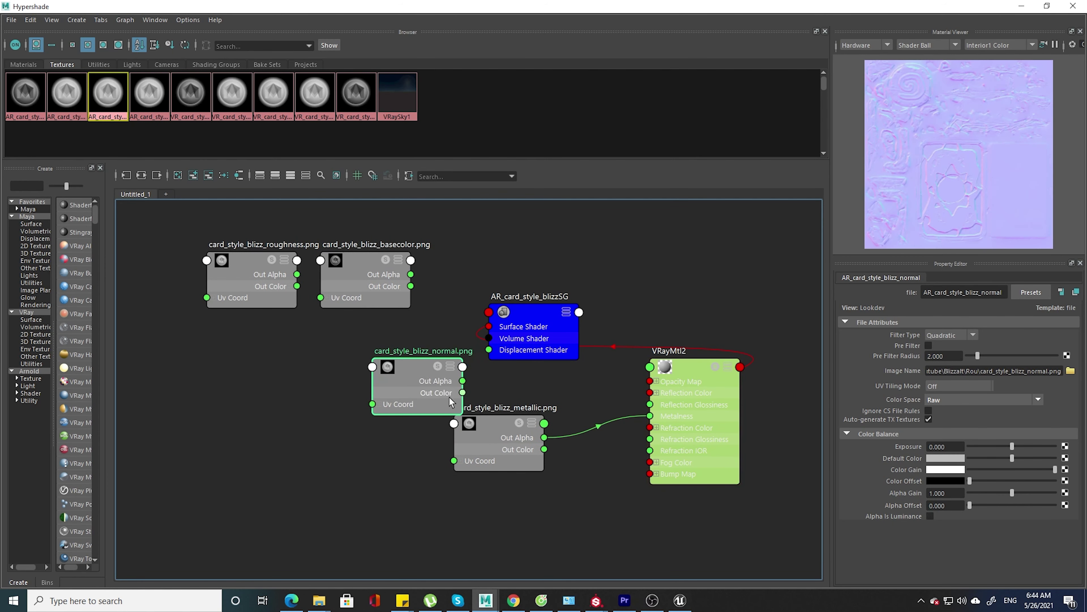
{"action": "left_click_drag", "start_coordinate": [463, 393], "coordinate": [652, 474]}
{"action": "left_click_drag", "start_coordinate": [666, 367], "coordinate": [647, 364]}
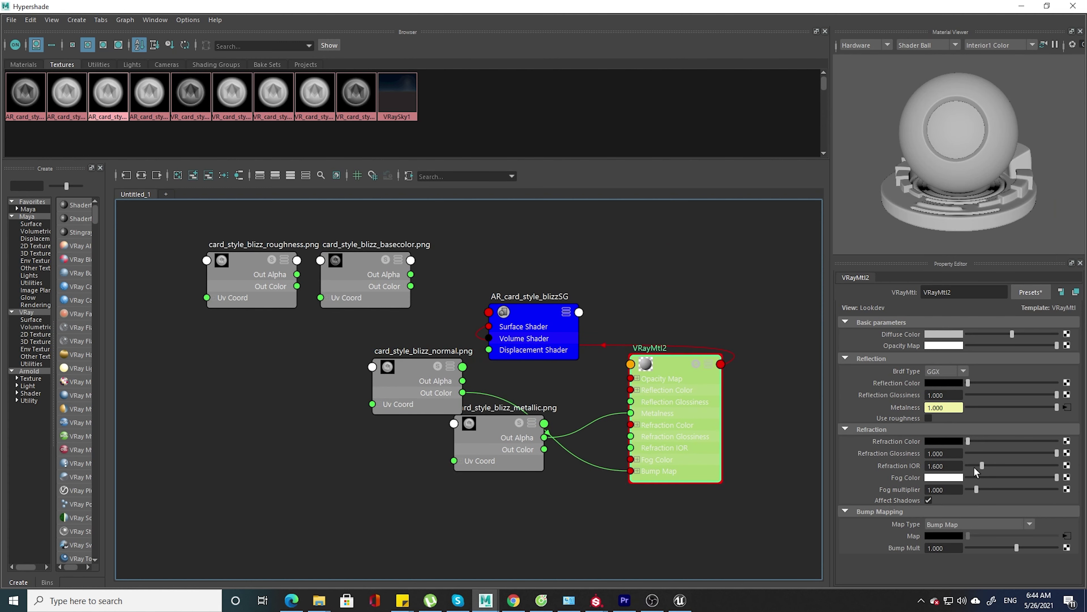
{"action": "left_click", "coordinate": [1010, 532]}
{"action": "left_click", "coordinate": [984, 550]}
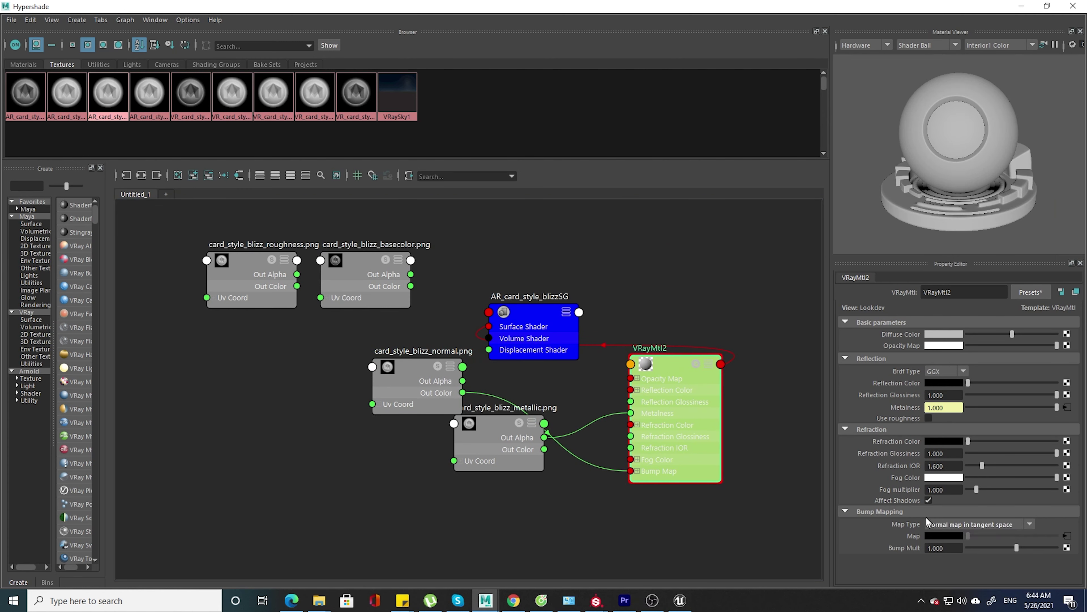
Step: Rearrange the normal, shading group and basecolor nodes beside the metallic node
{"action": "left_click_drag", "start_coordinate": [440, 392], "coordinate": [505, 522]}
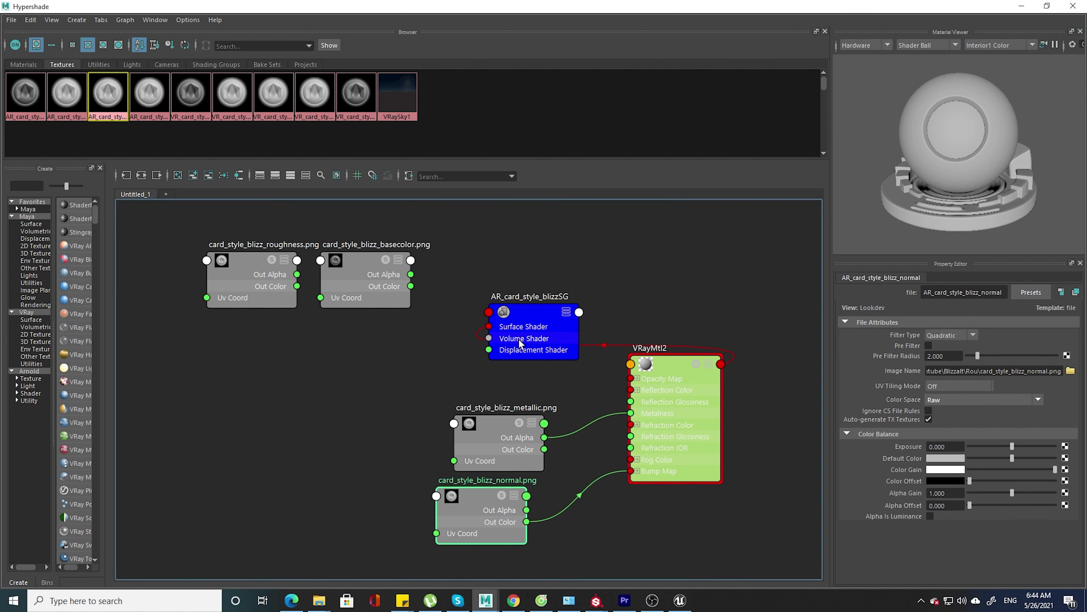
{"action": "mouse_move", "coordinate": [529, 349]}
{"action": "left_mouse_down"}
{"action": "mouse_move", "coordinate": [803, 349]}
{"action": "mouse_move", "coordinate": [835, 378]}
{"action": "left_mouse_up"}
{"action": "left_click_drag", "start_coordinate": [356, 281], "coordinate": [489, 356]}
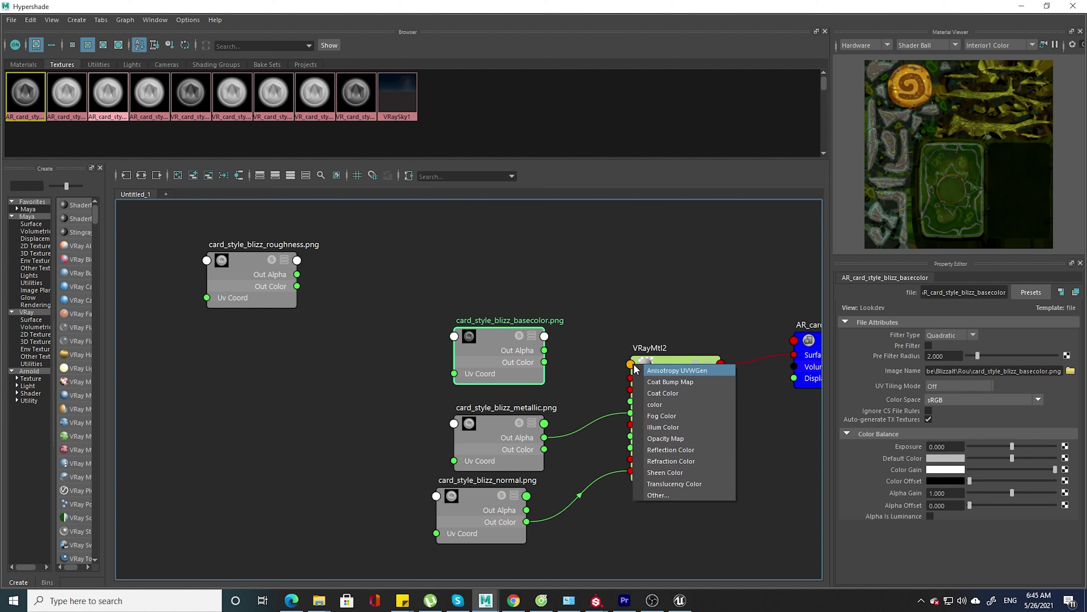
Step: Plug the basecolor texture into VRayMtl2's color input
{"action": "left_click_drag", "start_coordinate": [556, 366], "coordinate": [642, 366]}
{"action": "left_click", "coordinate": [660, 405]}
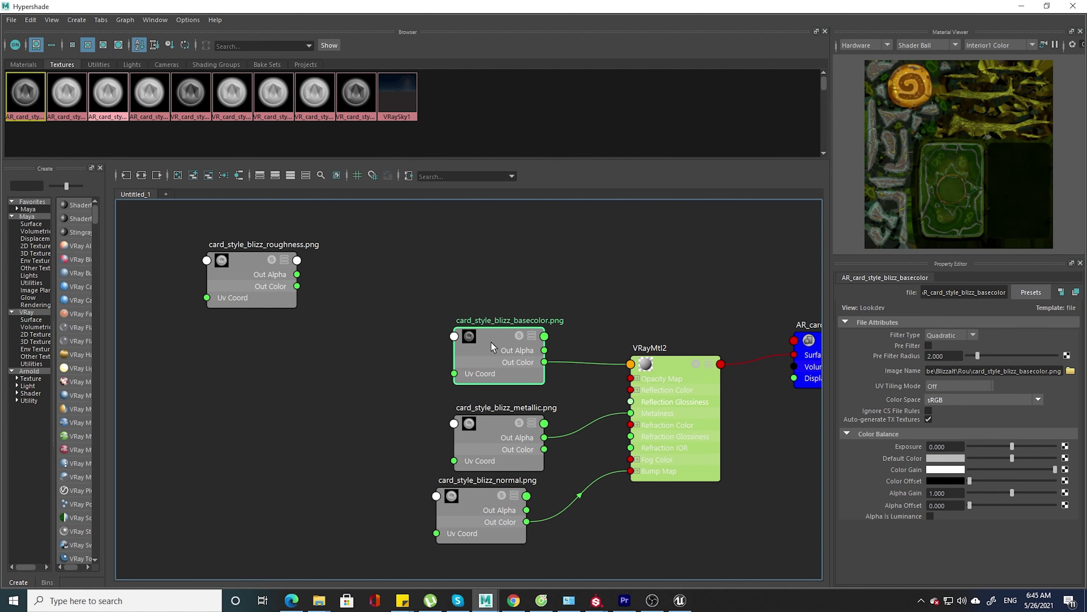
{"action": "left_click_drag", "start_coordinate": [492, 346], "coordinate": [501, 327]}
{"action": "left_click", "coordinate": [625, 360]}
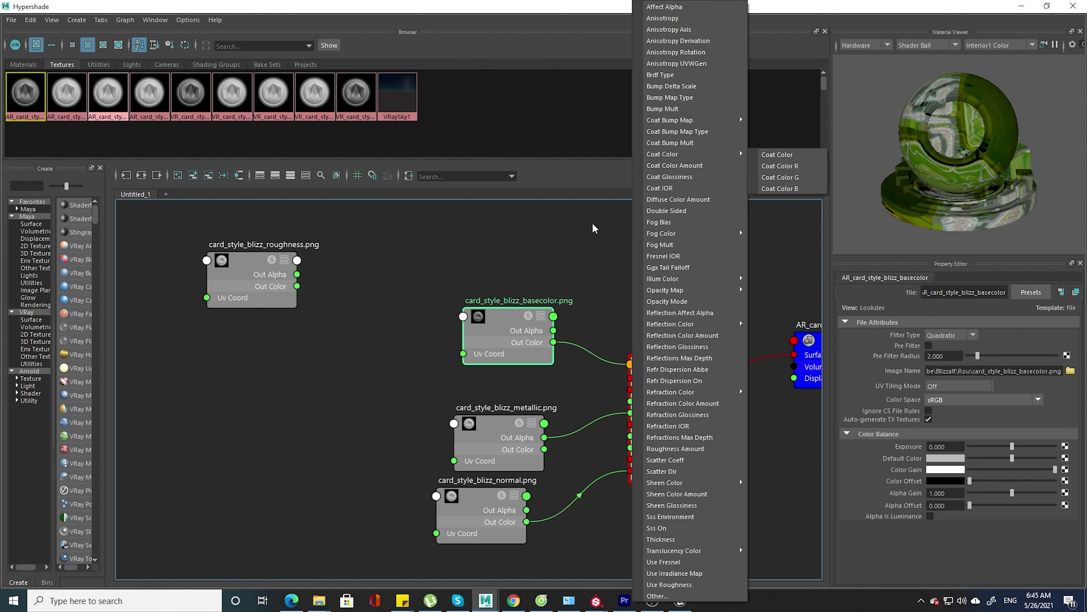
{"action": "left_click_drag", "start_coordinate": [504, 329], "coordinate": [497, 314]}
Step: Connect roughness Out Alpha to Reflection Glossiness and enable Use roughness
{"action": "mouse_move", "coordinate": [260, 278]}
{"action": "left_mouse_down"}
{"action": "mouse_move", "coordinate": [395, 372]}
{"action": "mouse_move", "coordinate": [633, 403]}
{"action": "left_mouse_up"}
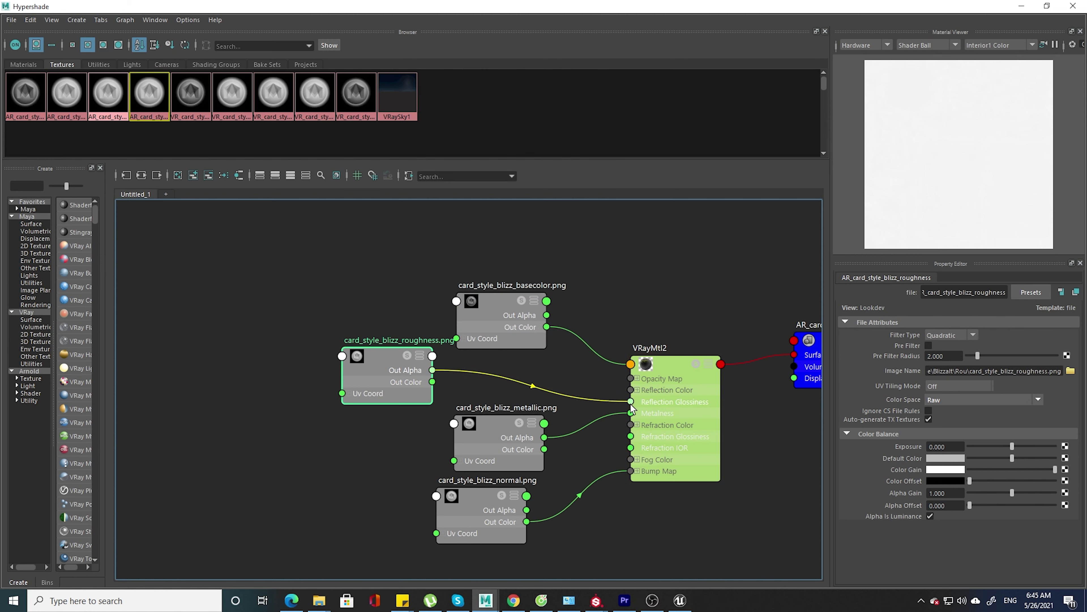
{"action": "mouse_move", "coordinate": [673, 360]}
{"action": "left_mouse_down"}
{"action": "mouse_move", "coordinate": [657, 355]}
{"action": "mouse_move", "coordinate": [665, 323]}
{"action": "mouse_move", "coordinate": [663, 340]}
{"action": "left_mouse_up"}
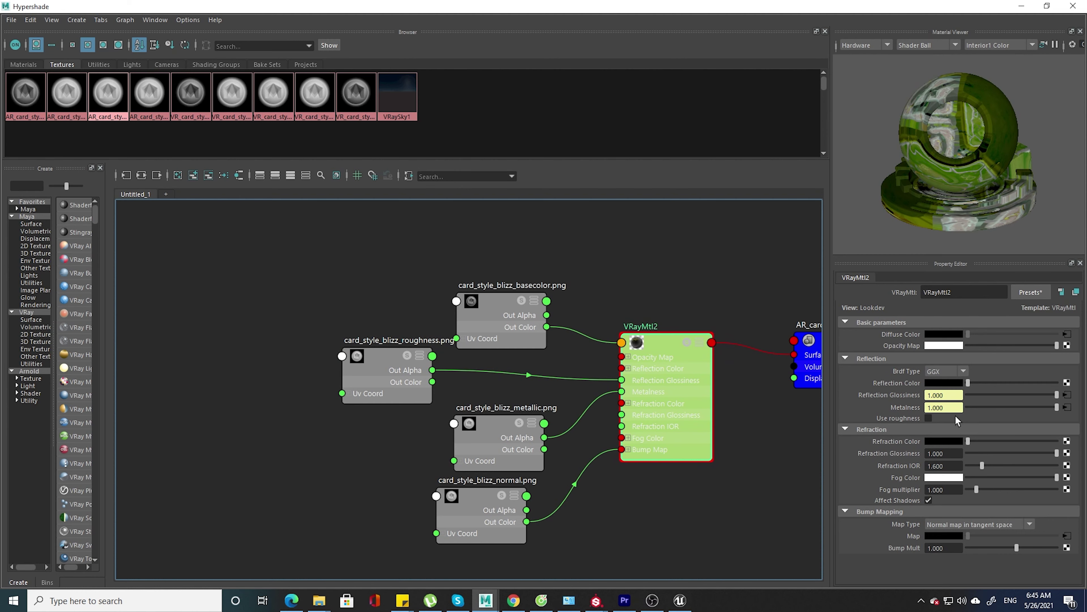
{"action": "left_click", "coordinate": [928, 418]}
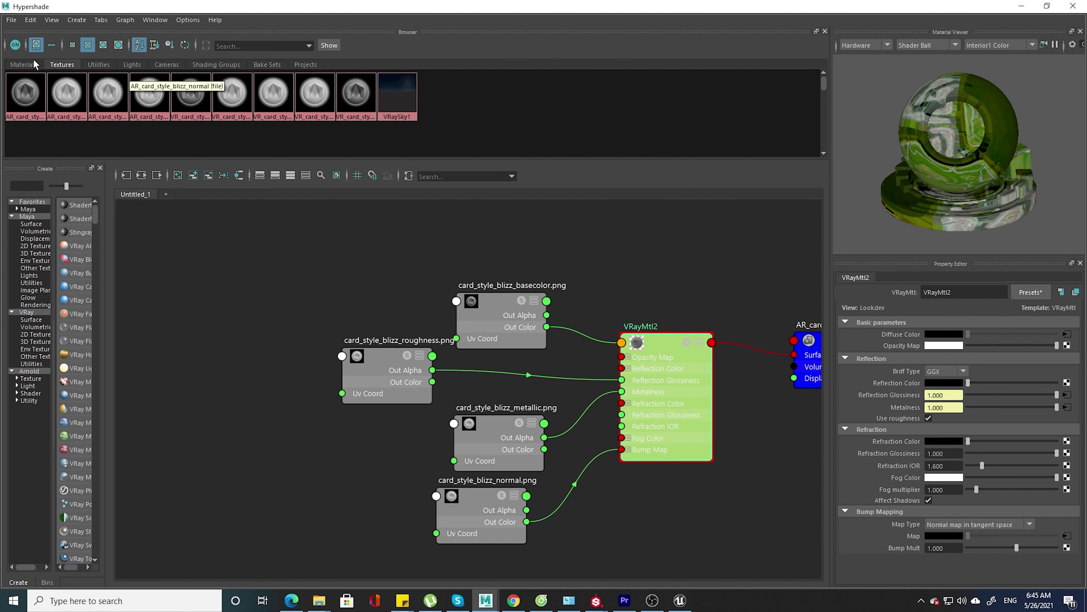
Step: Duplicate the VR_card_style_blizz material and place the copy at the graph's upper right
{"action": "left_click", "coordinate": [39, 65]}
{"action": "left_click", "coordinate": [64, 95]}
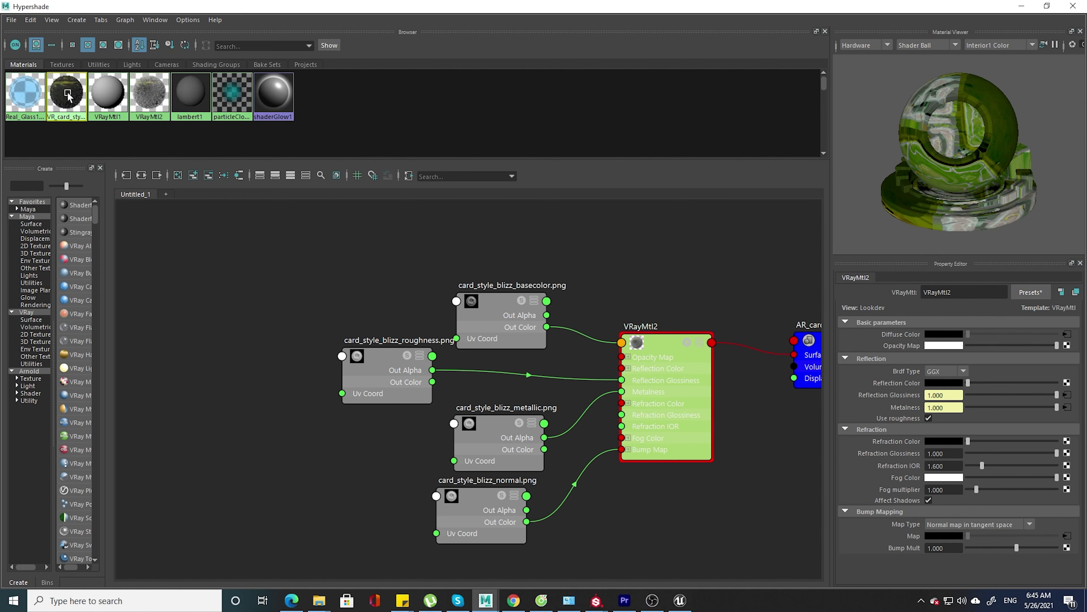
{"action": "key", "text": "ctrl+d"}
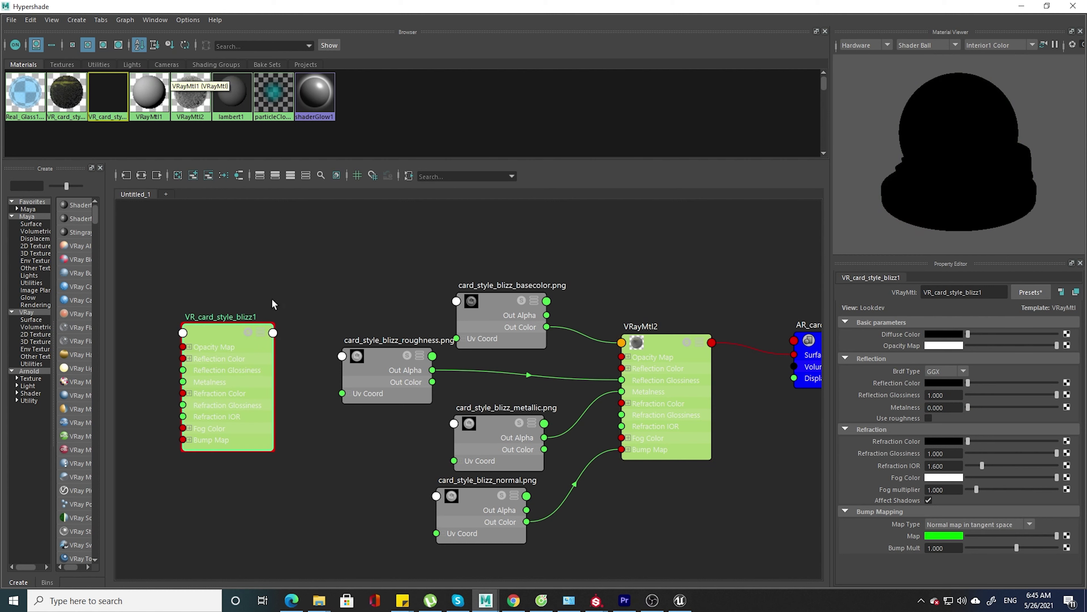
{"action": "mouse_move", "coordinate": [271, 299]}
{"action": "left_mouse_down"}
{"action": "mouse_move", "coordinate": [327, 308]}
{"action": "mouse_move", "coordinate": [729, 251]}
{"action": "left_mouse_up"}
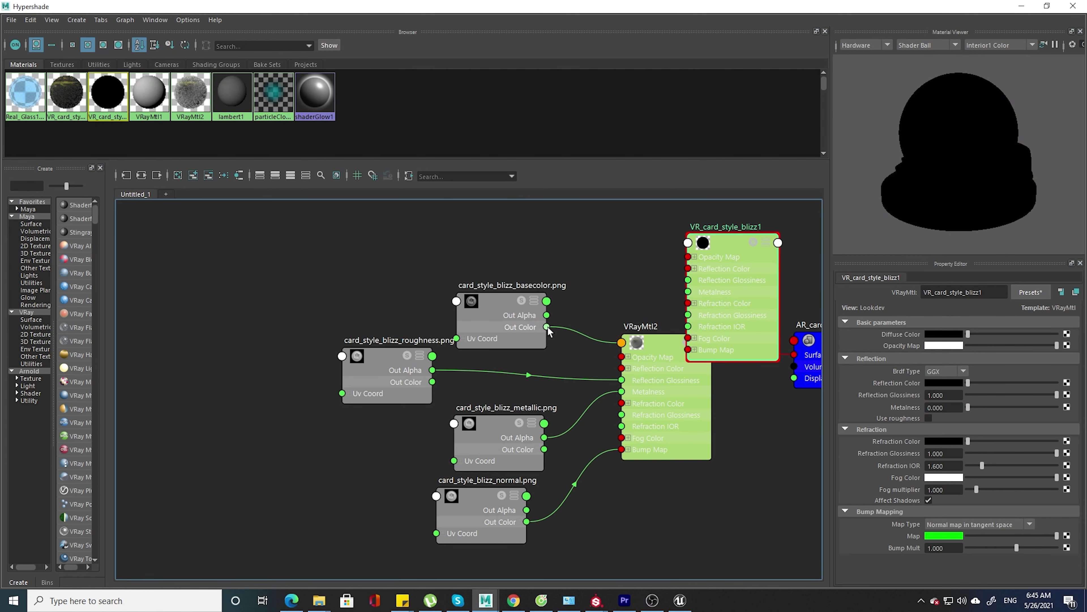
Step: Wire basecolor to color, roughness alpha to Reflection Glossiness, metallic alpha to Metalness on the copy
{"action": "left_click_drag", "start_coordinate": [547, 327], "coordinate": [691, 244]}
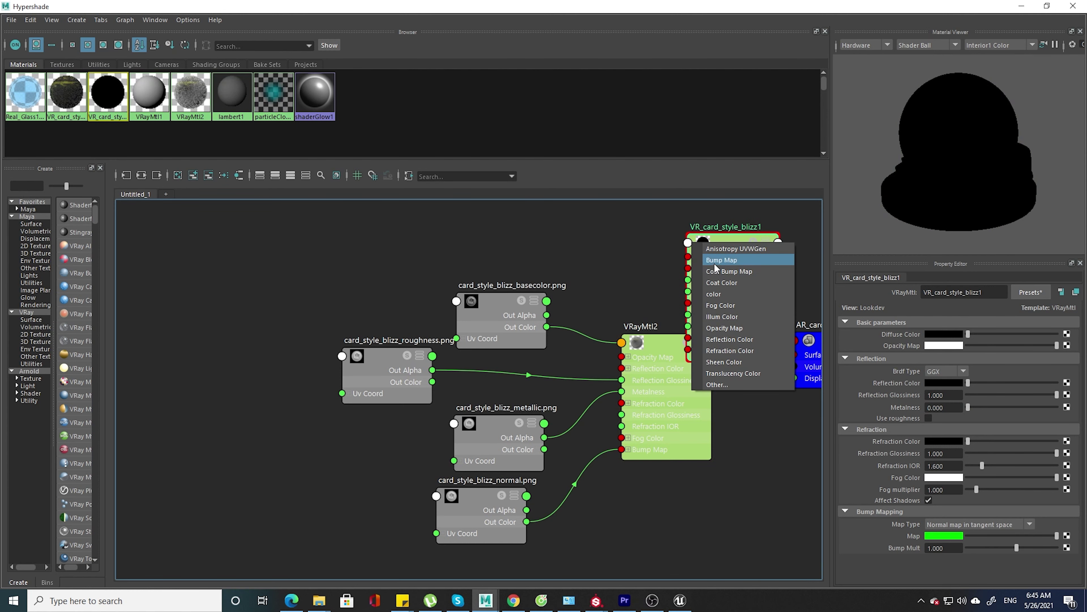
{"action": "left_click", "coordinate": [721, 294]}
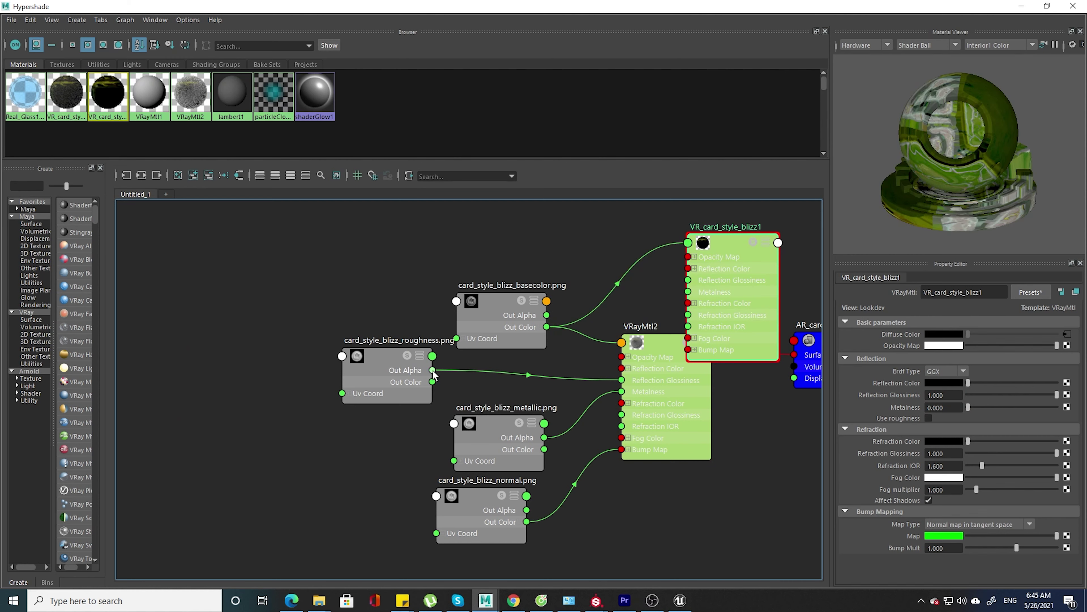
{"action": "left_click_drag", "start_coordinate": [433, 371], "coordinate": [689, 281]}
{"action": "left_click_drag", "start_coordinate": [545, 437], "coordinate": [688, 292]}
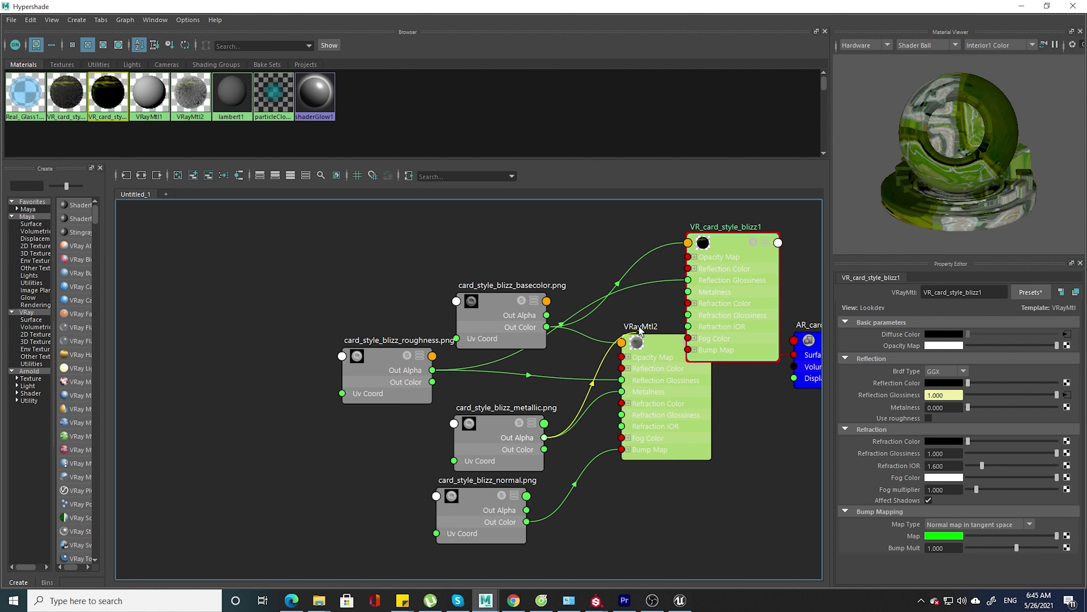
Step: Connect the normal map to VR_card_style_blizz1's Bump Map and move VRayMtl2 aside
{"action": "left_click_drag", "start_coordinate": [527, 523], "coordinate": [688, 349]}
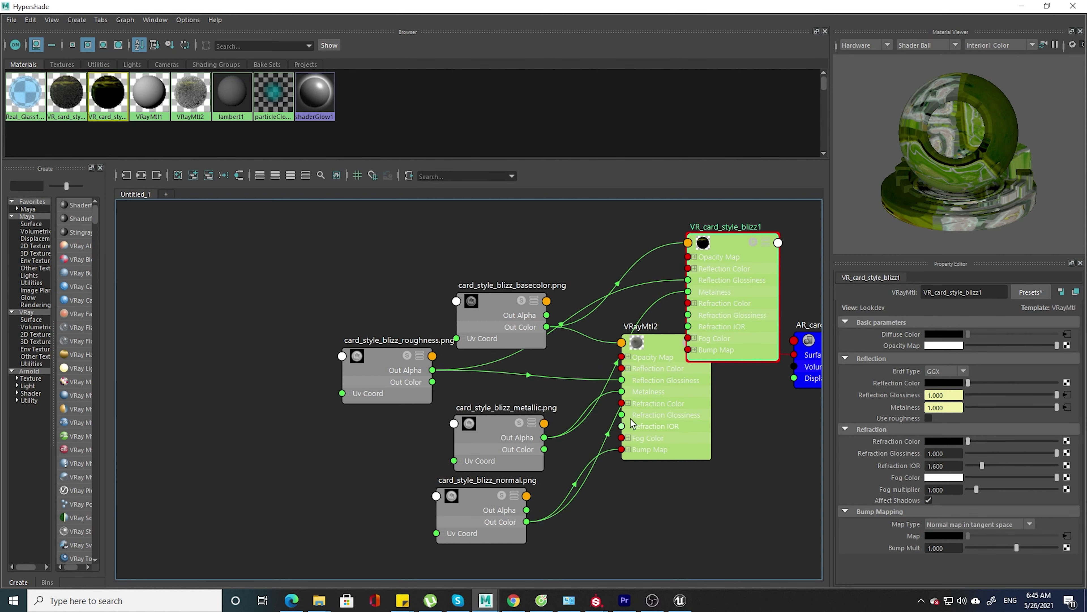
{"action": "left_click_drag", "start_coordinate": [654, 338], "coordinate": [704, 484]}
{"action": "mouse_move", "coordinate": [723, 235]}
{"action": "left_mouse_down"}
{"action": "mouse_move", "coordinate": [616, 259]}
{"action": "mouse_move", "coordinate": [655, 259]}
{"action": "left_mouse_up"}
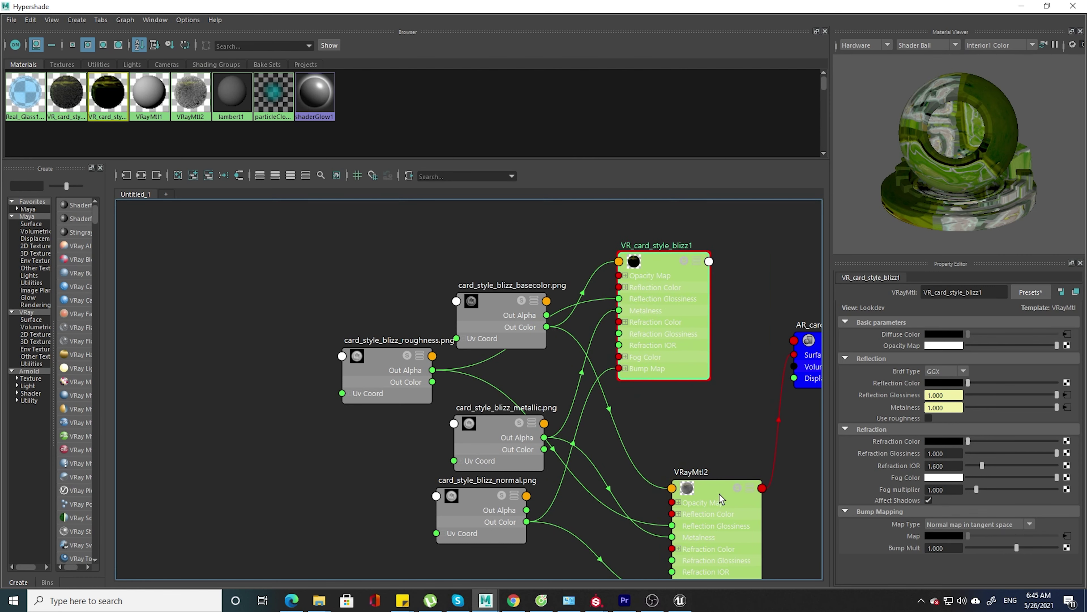
Step: Select the card using VRayMtl2 and assign VR_card_style_blizz1 to it
{"action": "right_click_drag", "start_coordinate": [718, 488], "coordinate": [793, 409]}
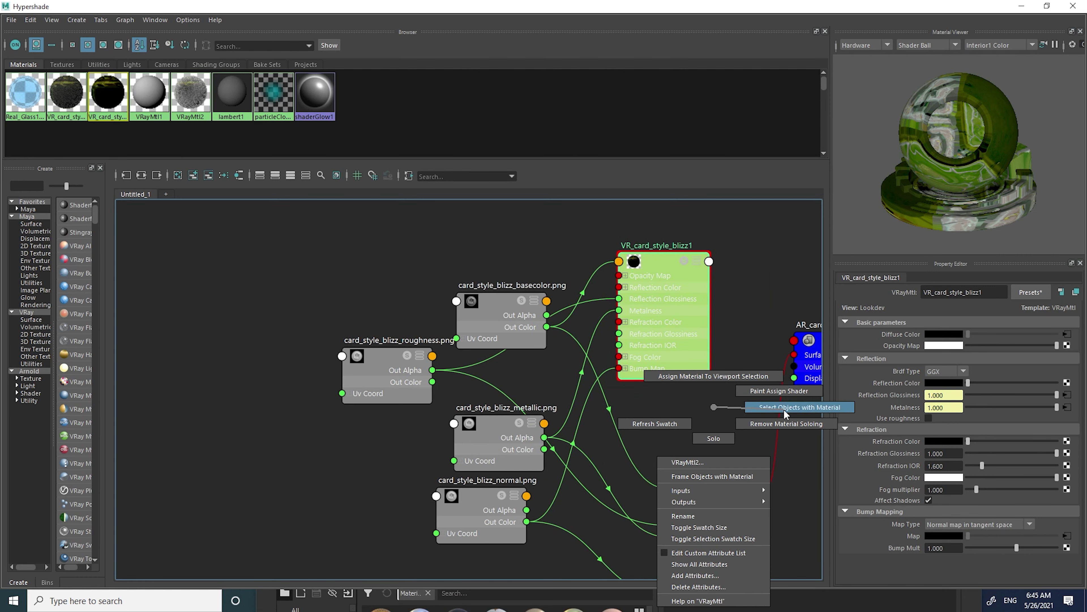
{"action": "left_click", "coordinate": [809, 406]}
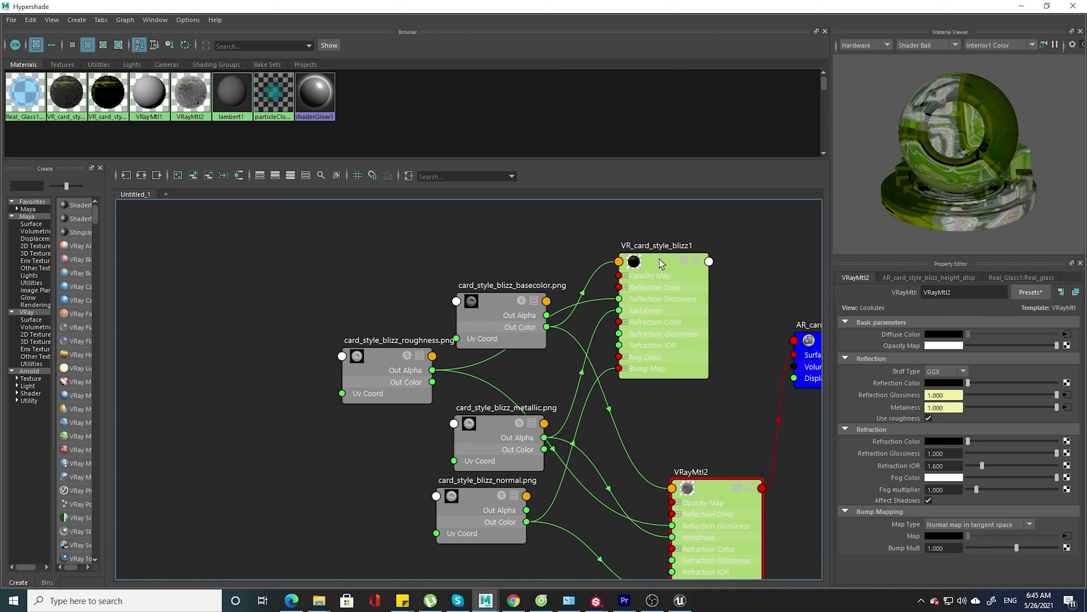
{"action": "right_click_drag", "start_coordinate": [659, 259], "coordinate": [659, 229]}
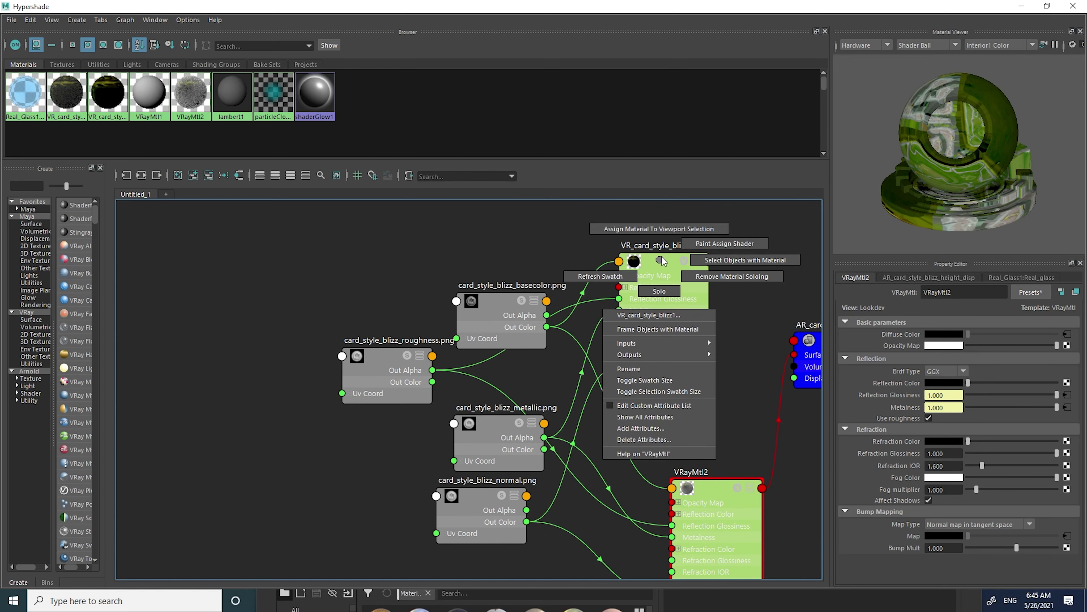
{"action": "left_click", "coordinate": [660, 229]}
Step: Run Optimize Scene Size to remove the unused VRayMtl1 and VRayMtl2 materials
{"action": "double_click", "coordinate": [614, 5]}
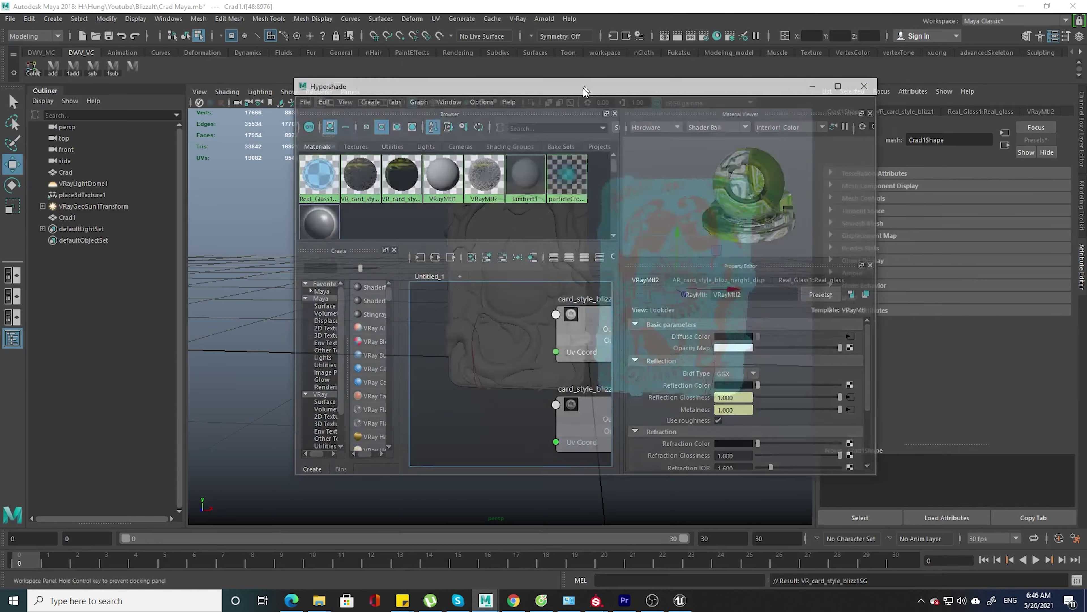
{"action": "left_click", "coordinate": [41, 53]}
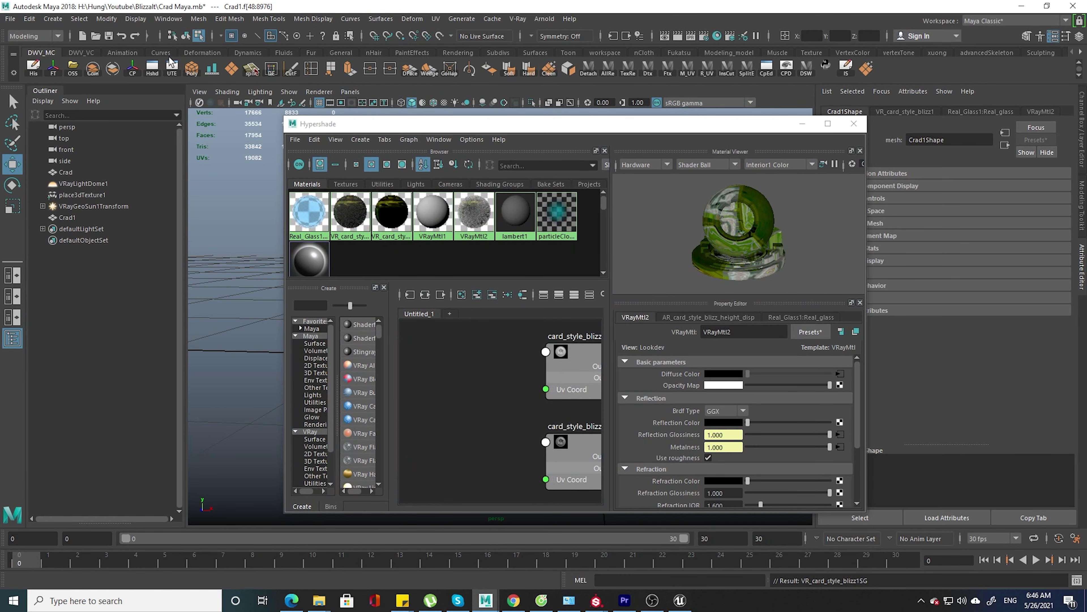
{"action": "left_click", "coordinate": [73, 69]}
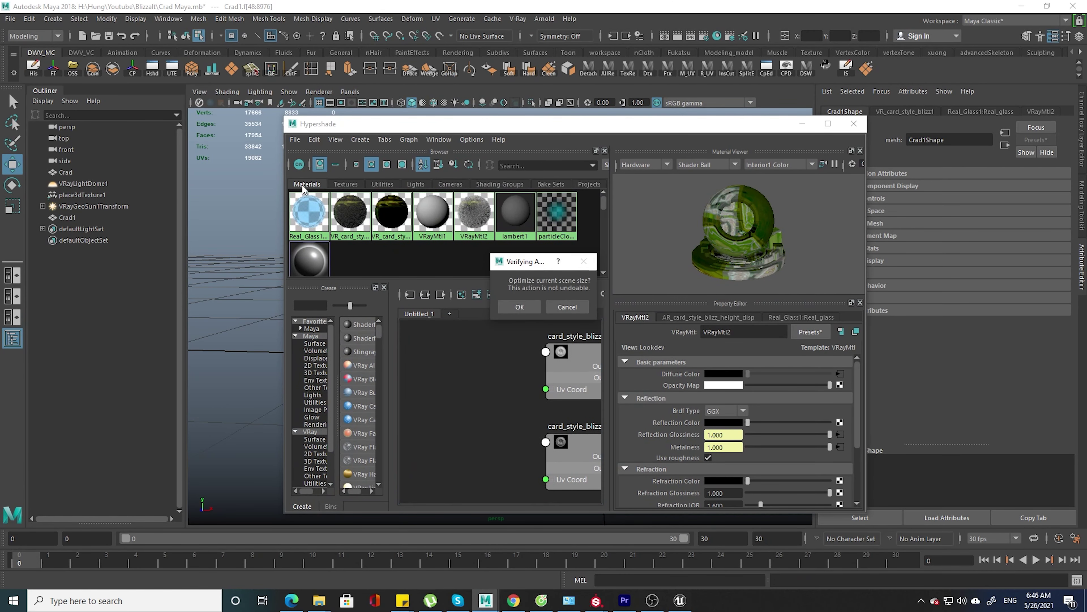
{"action": "left_click", "coordinate": [520, 312]}
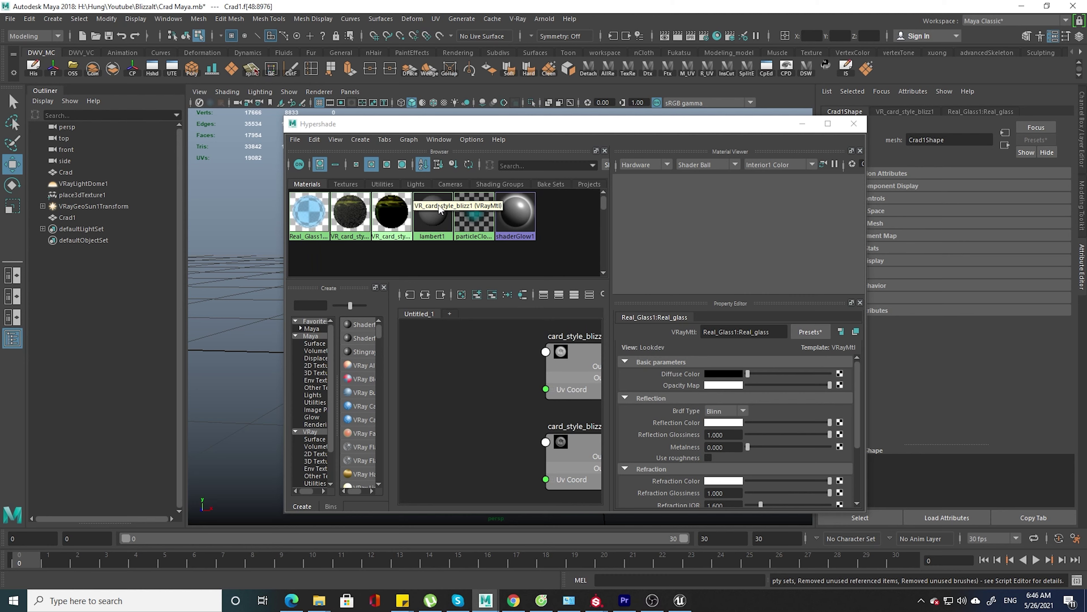
Step: Render both textured cards with V-Ray in object selection mode
{"action": "left_click_drag", "start_coordinate": [604, 136], "coordinate": [1086, 137]}
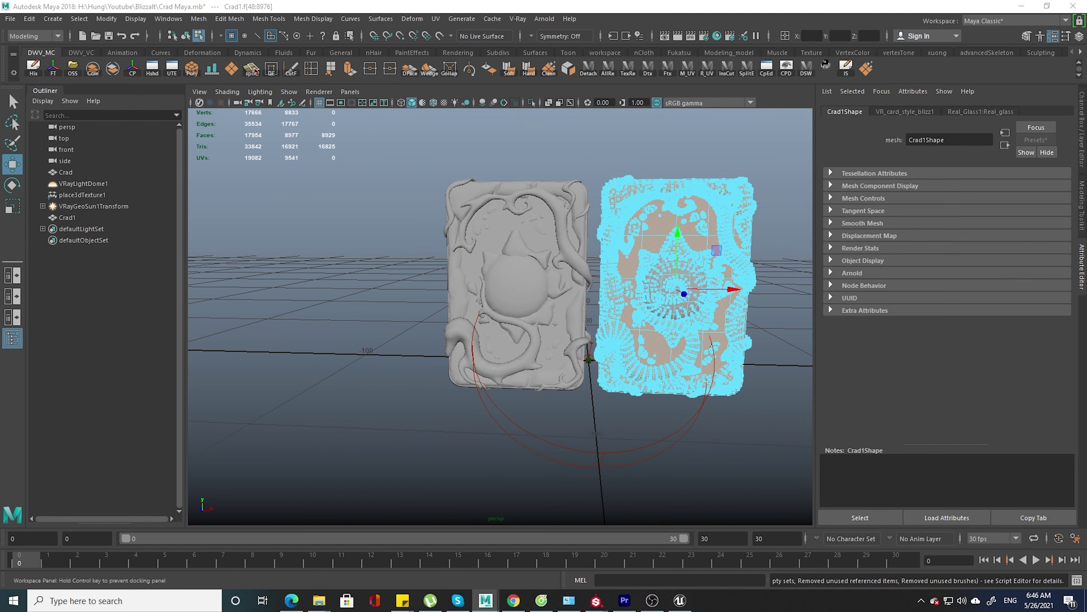
{"action": "left_click_drag", "start_coordinate": [496, 182], "coordinate": [430, 204], "text": "alt"}
{"action": "key", "text": "F8"}
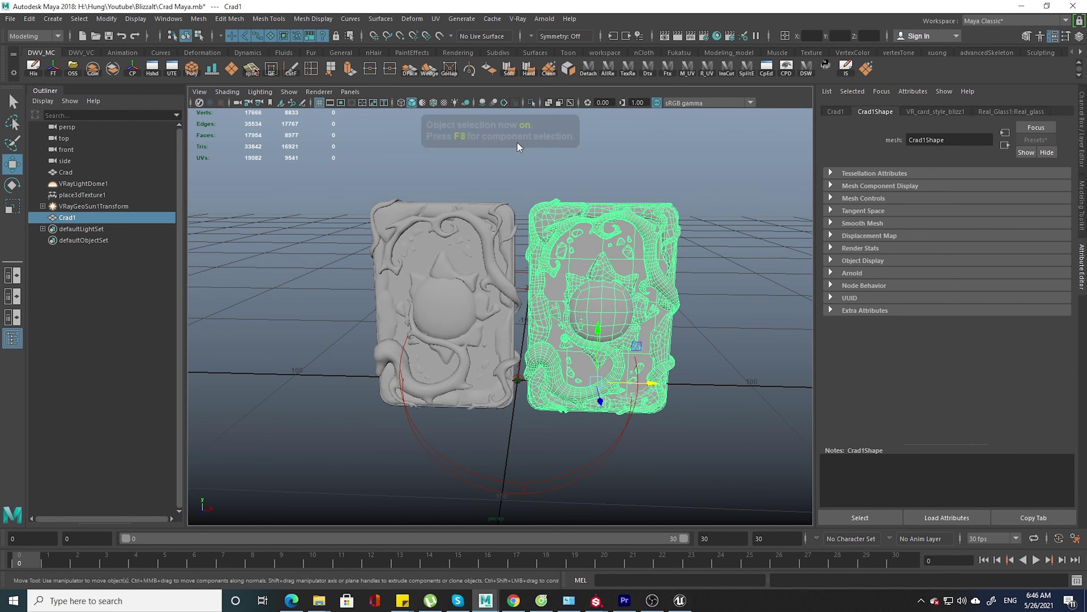
{"action": "left_click", "coordinate": [690, 38]}
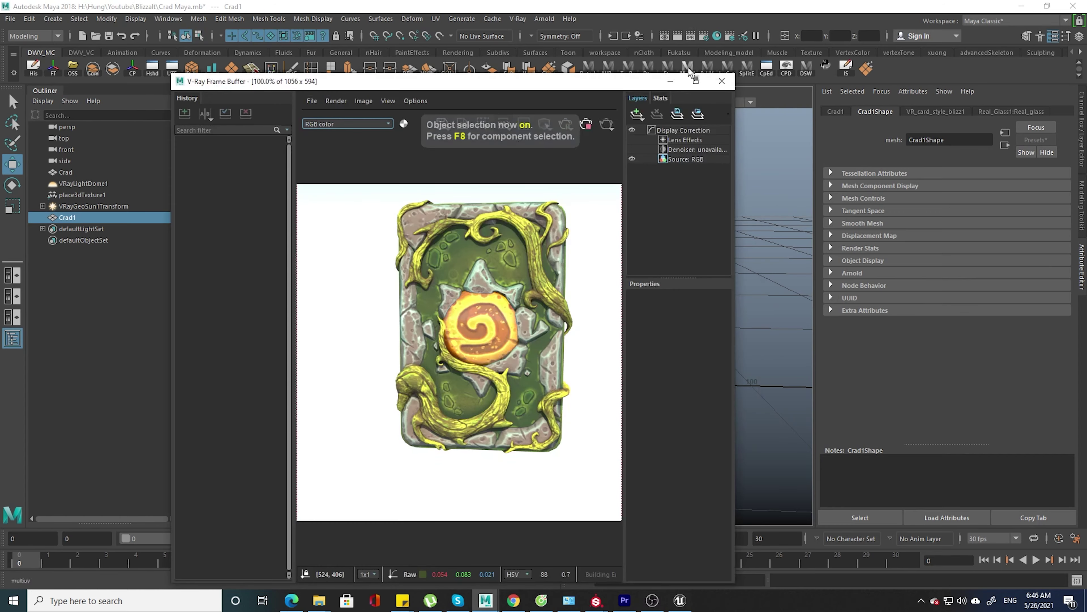
{"action": "left_click_drag", "start_coordinate": [557, 81], "coordinate": [299, 106]}
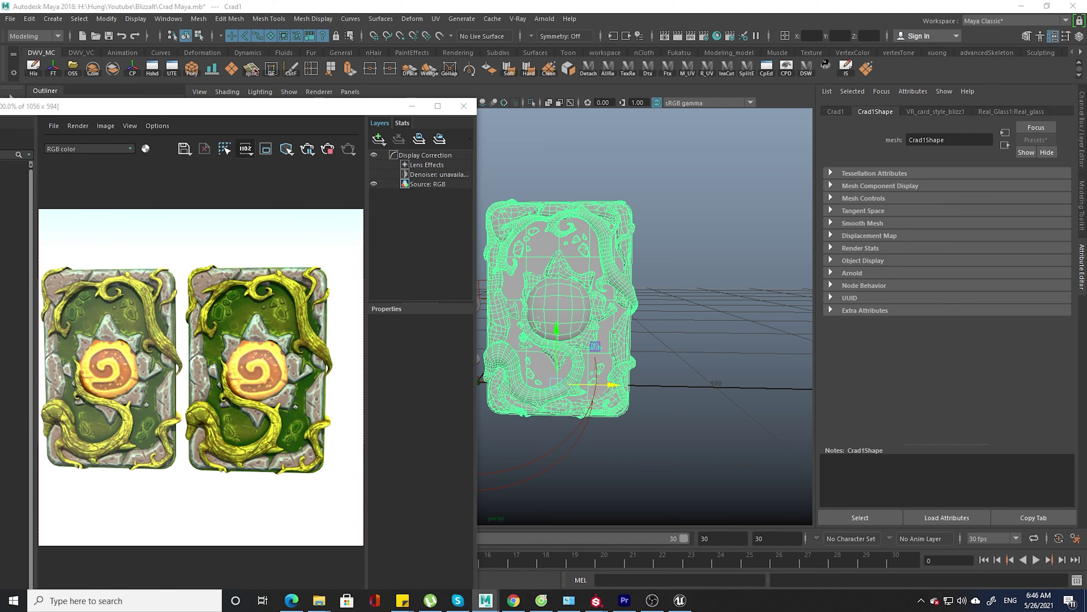
Step: Show VR_card_style_blizz1's GGX reflection settings in the Attribute Editor
{"action": "left_click_drag", "start_coordinate": [997, 115], "coordinate": [768, 141]}
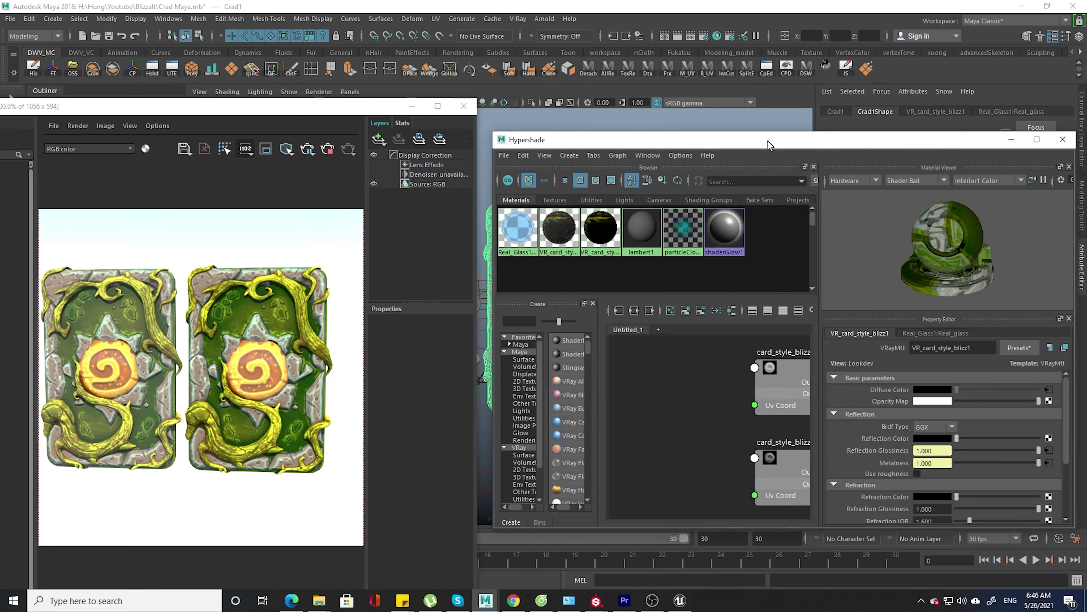
{"action": "left_click", "coordinate": [1063, 139]}
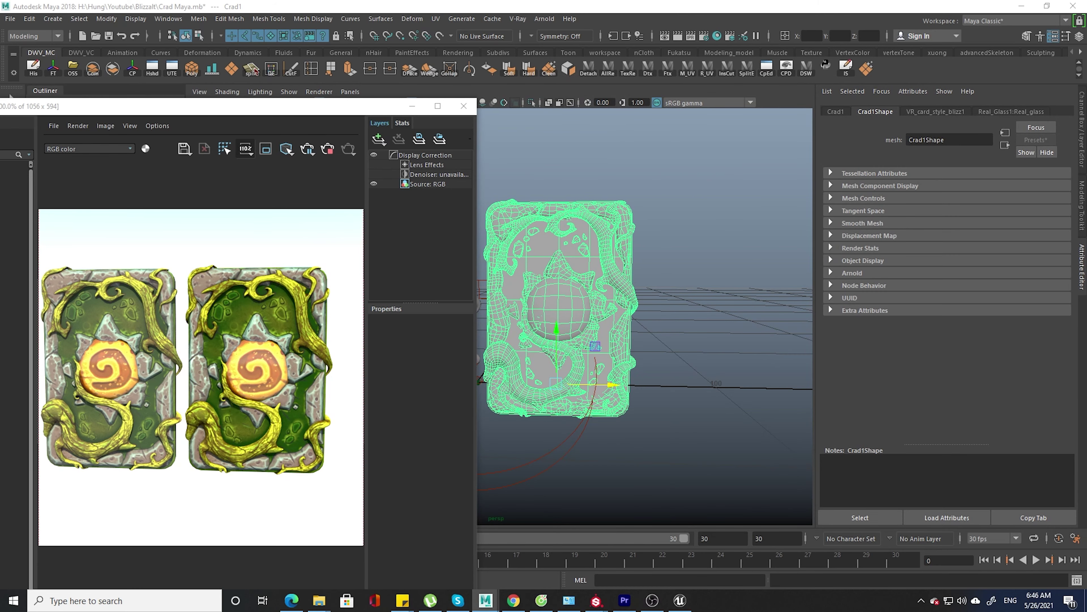
{"action": "left_click", "coordinate": [935, 111]}
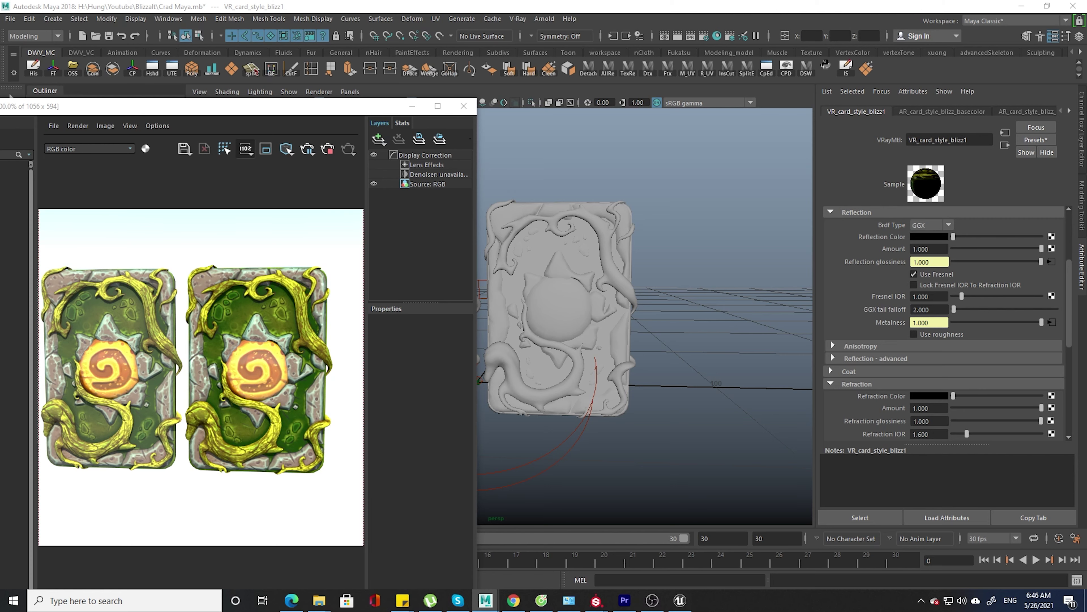
Step: Check the colour spaces of the metallic (Raw) and basecolor (sRGB) texture nodes
{"action": "left_click", "coordinate": [717, 35]}
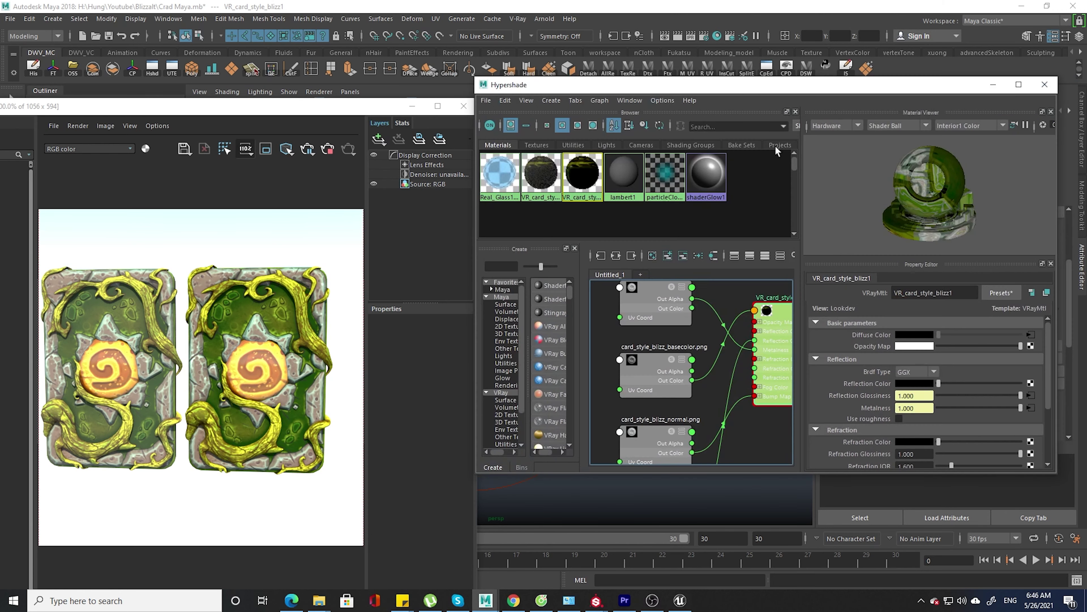
{"action": "scroll", "coordinate": [662, 324], "scroll_direction": "down", "scroll_amount": 2}
{"action": "left_click", "coordinate": [667, 342]}
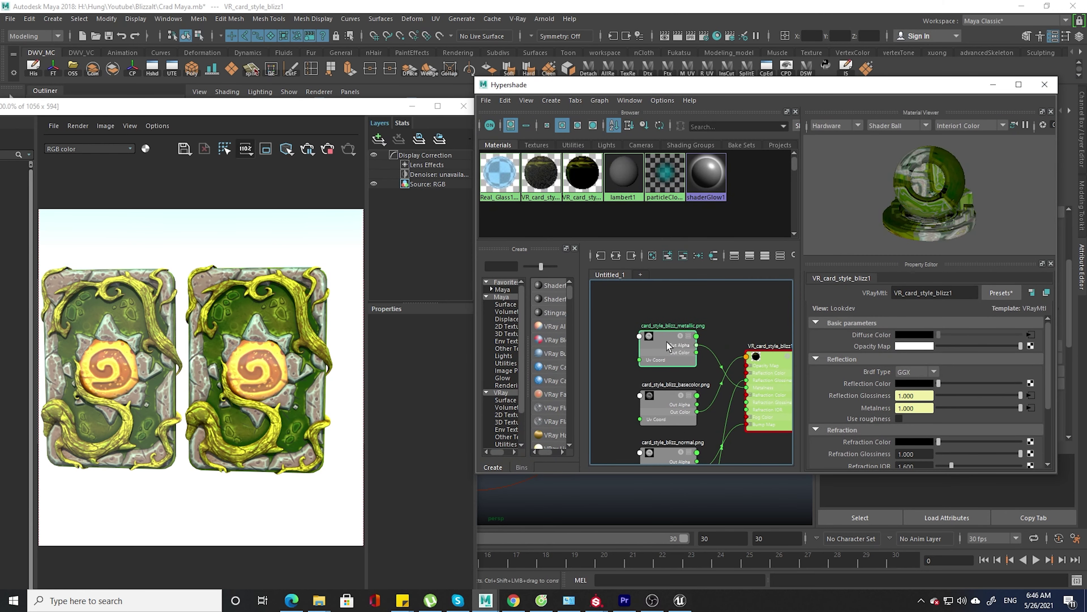
{"action": "left_click_drag", "start_coordinate": [728, 84], "coordinate": [485, 104]}
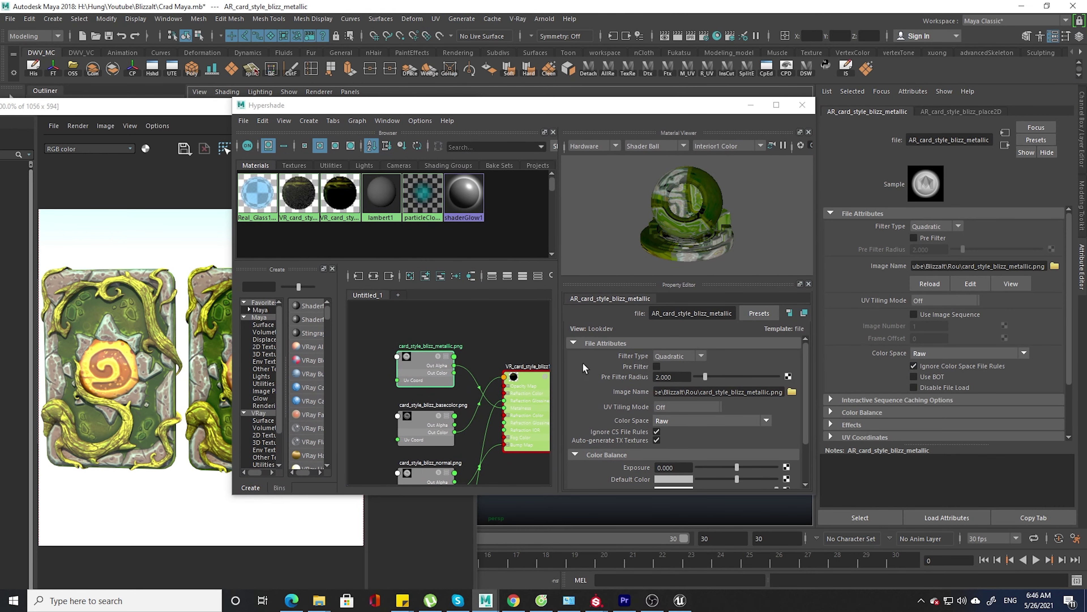
{"action": "left_click_drag", "start_coordinate": [424, 420], "coordinate": [427, 413]}
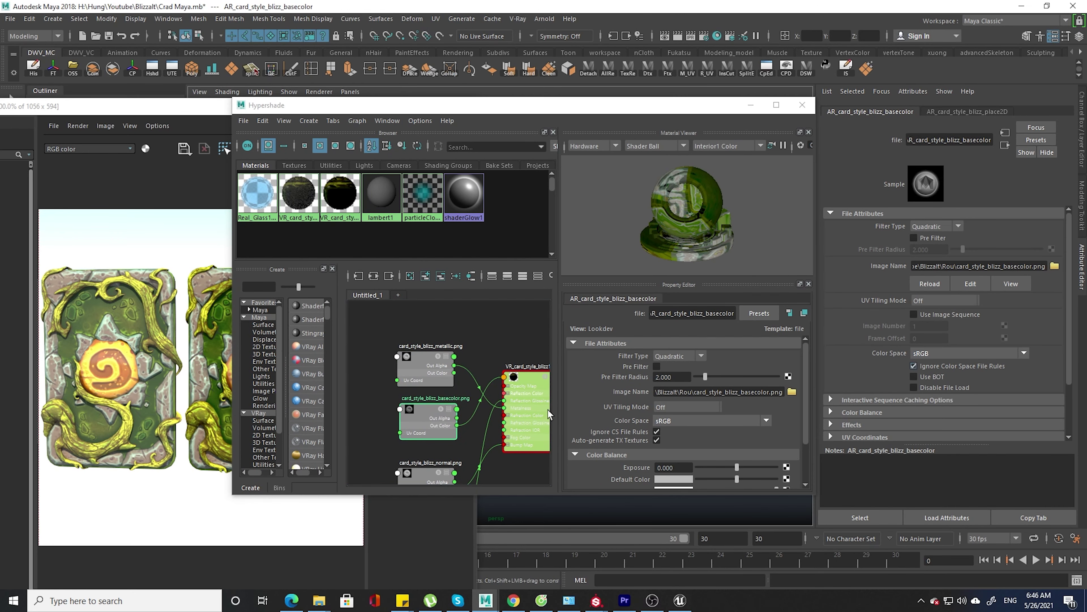
Step: Tick Ignore Color Space File Rules on the normal and roughness texture nodes
{"action": "middle_click_drag", "start_coordinate": [514, 449], "coordinate": [491, 395], "text": "alt"}
{"action": "left_click", "coordinate": [409, 429]}
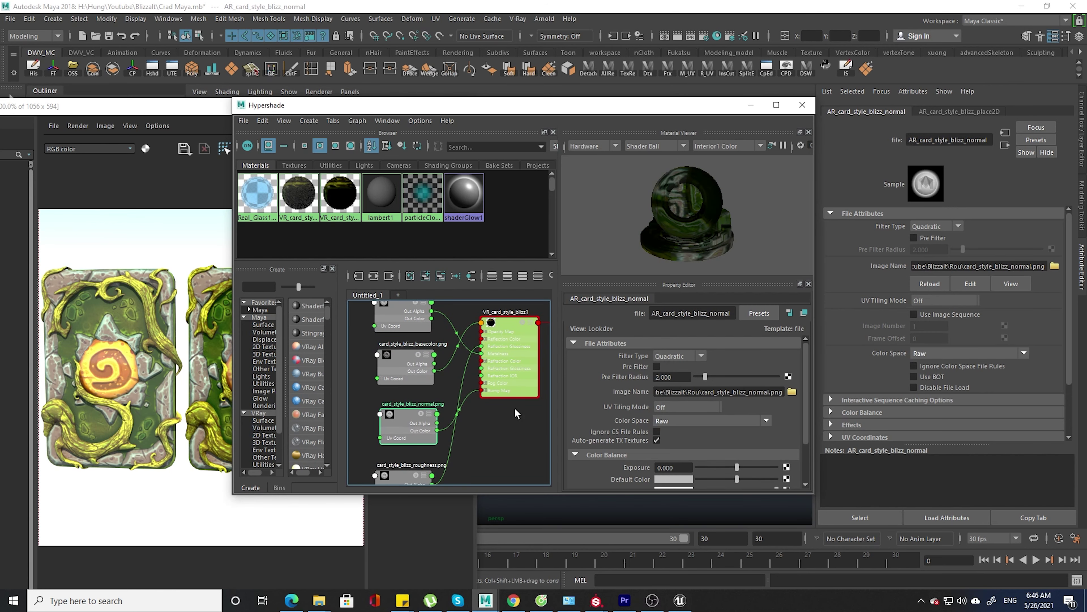
{"action": "left_click", "coordinate": [913, 366]}
{"action": "middle_click_drag", "start_coordinate": [412, 484], "coordinate": [417, 424], "text": "alt"}
{"action": "left_click_drag", "start_coordinate": [418, 424], "coordinate": [424, 422]}
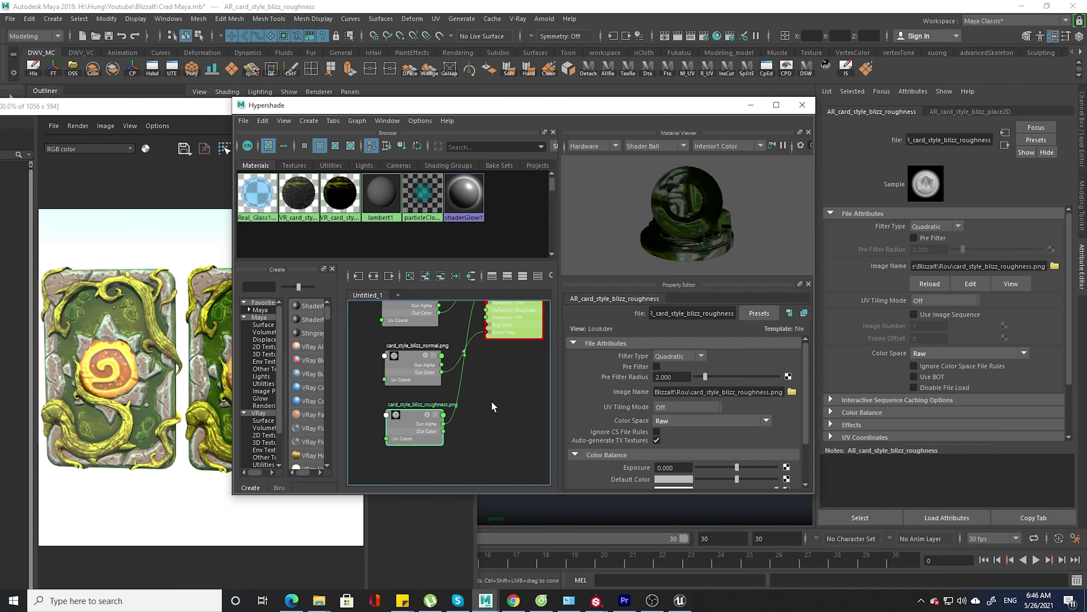
{"action": "left_click", "coordinate": [914, 365]}
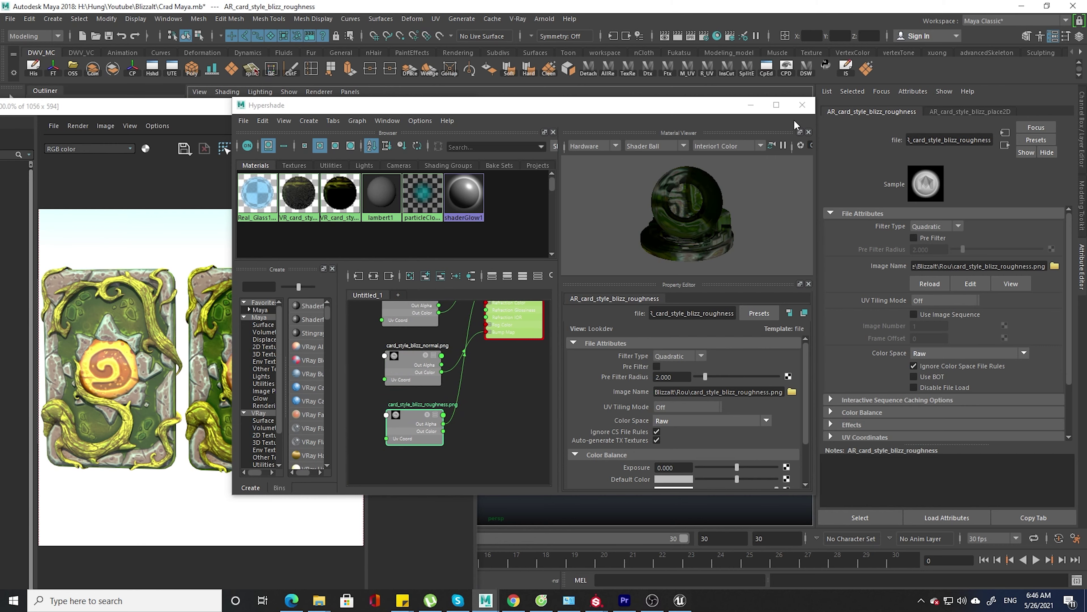
{"action": "left_click", "coordinate": [802, 105]}
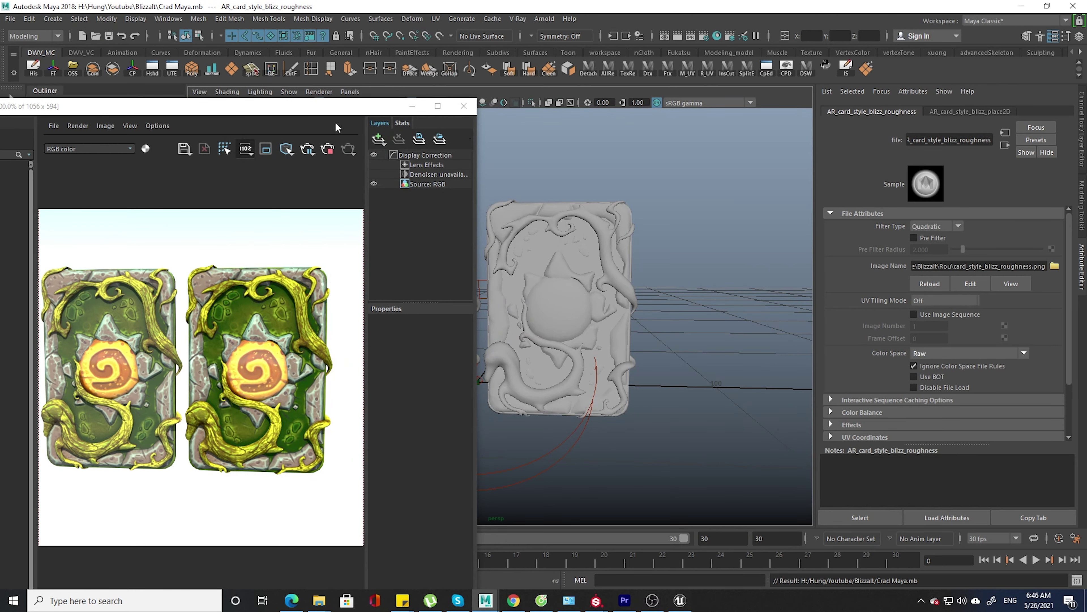
Step: Orbit to inspect and select both card models, then close the V-Ray Frame Buffer
{"action": "mouse_move", "coordinate": [582, 238]}
{"action": "left_mouse_down", "text": "alt"}
{"action": "mouse_move", "coordinate": [561, 226]}
{"action": "mouse_move", "coordinate": [638, 198]}
{"action": "mouse_move", "coordinate": [631, 243]}
{"action": "mouse_move", "coordinate": [583, 190]}
{"action": "left_mouse_up", "text": "alt"}
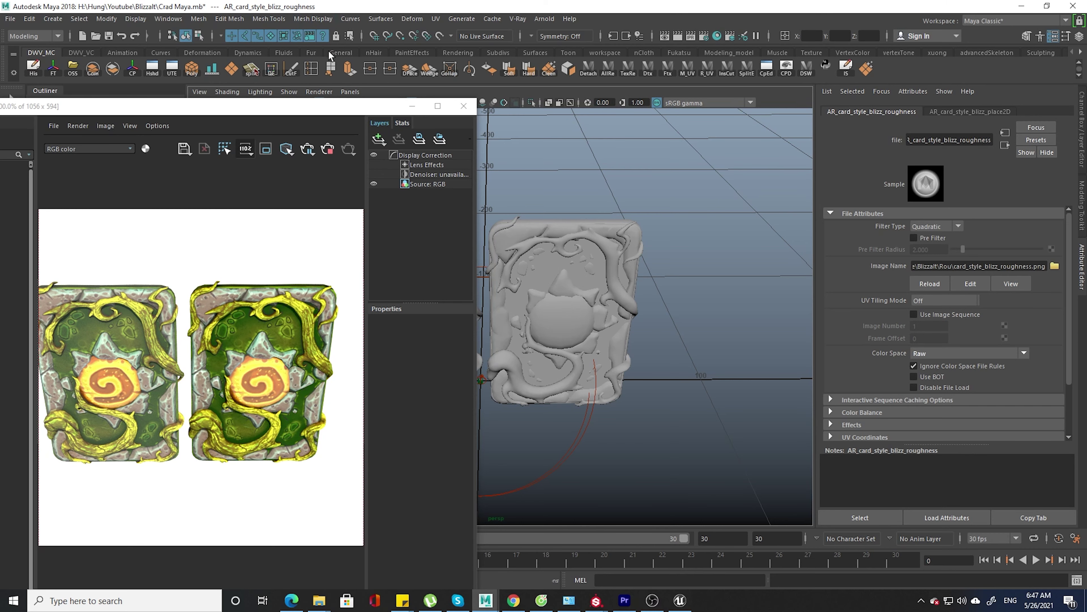
{"action": "left_click", "coordinate": [618, 223]}
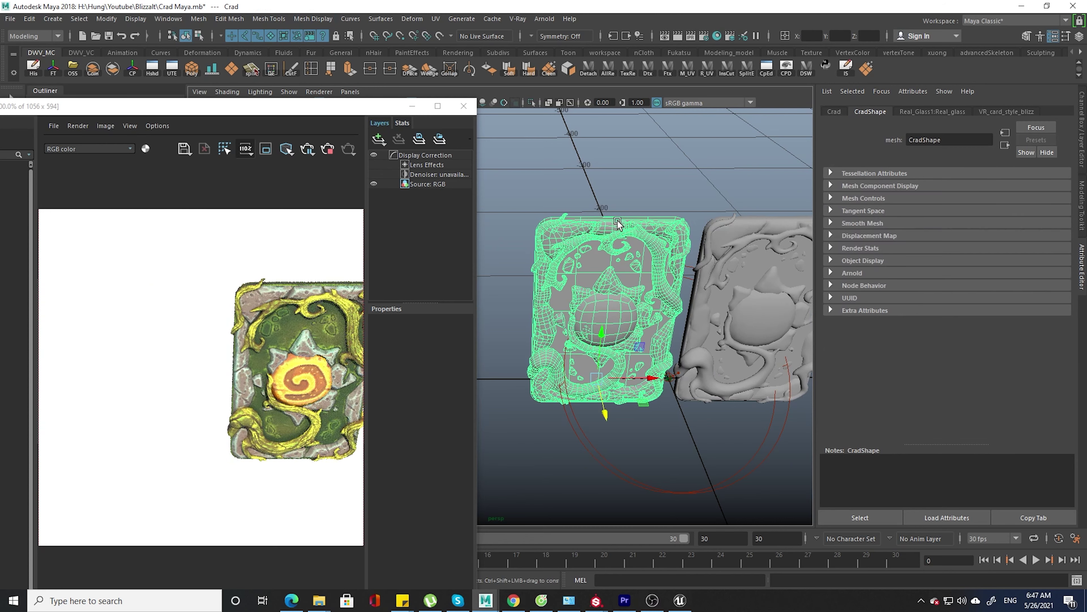
{"action": "left_click_drag", "start_coordinate": [497, 208], "coordinate": [606, 182], "text": "alt"}
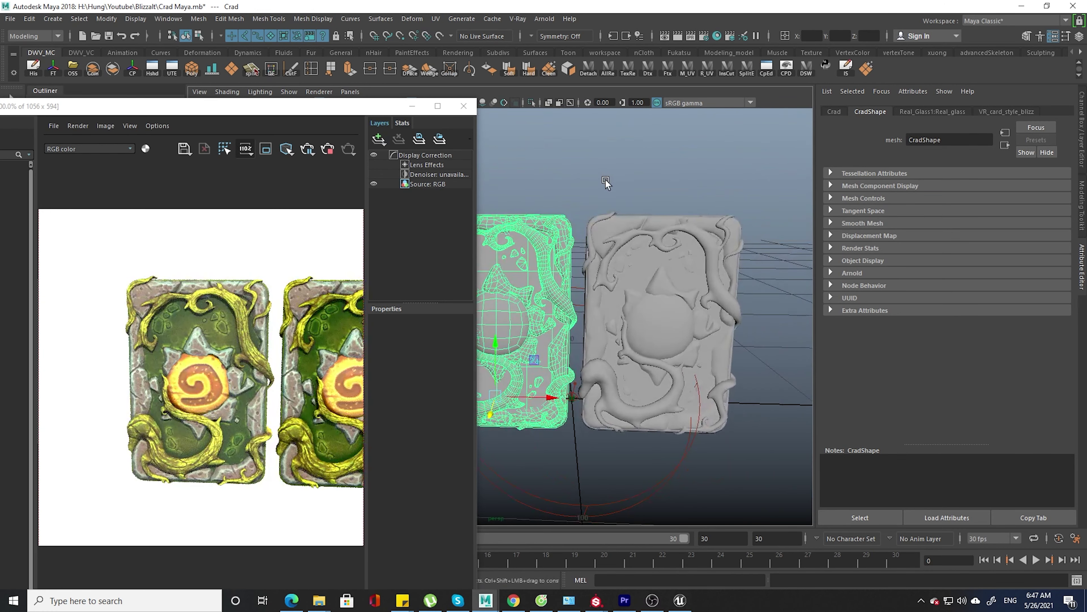
{"action": "left_click_drag", "start_coordinate": [657, 210], "coordinate": [675, 235]}
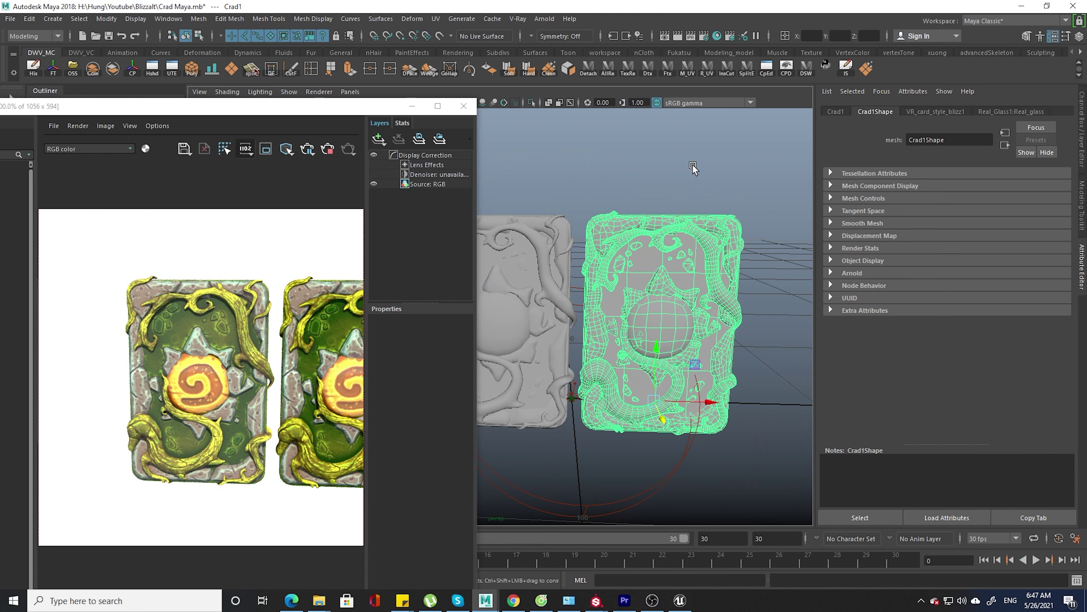
{"action": "left_click", "coordinate": [463, 107]}
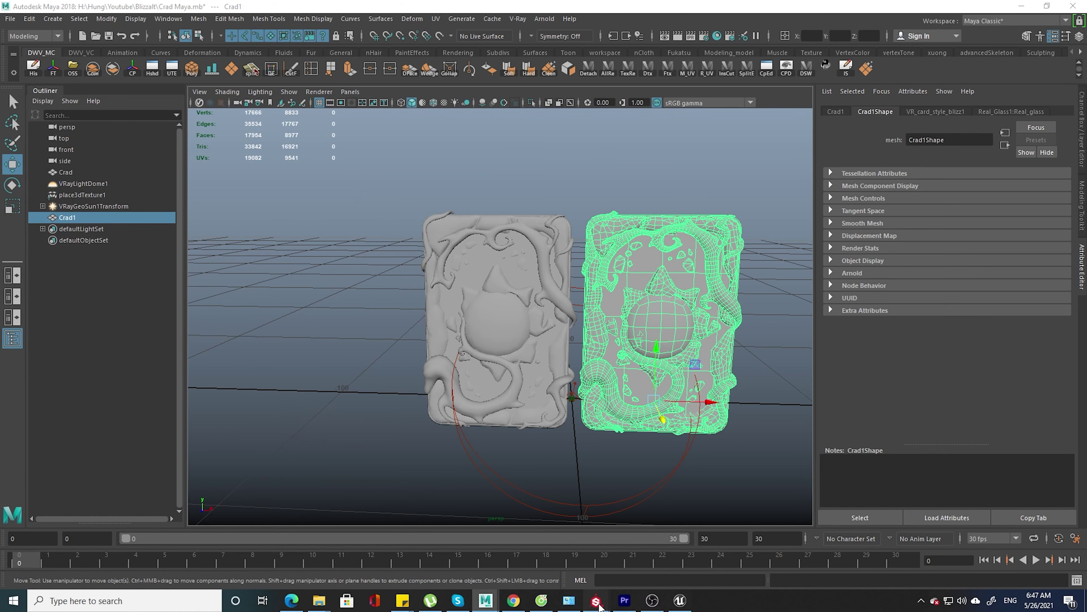
{"action": "mouse_move", "coordinate": [319, 601]}
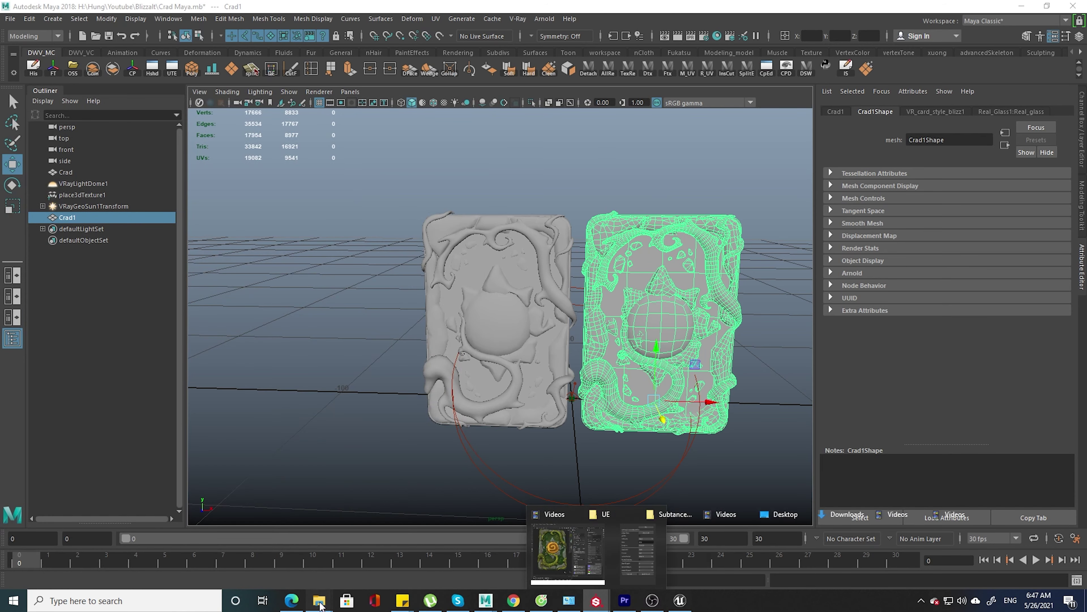
Step: Delete the three TGA files and vars.json from the UE folder
{"action": "left_click", "coordinate": [168, 572]}
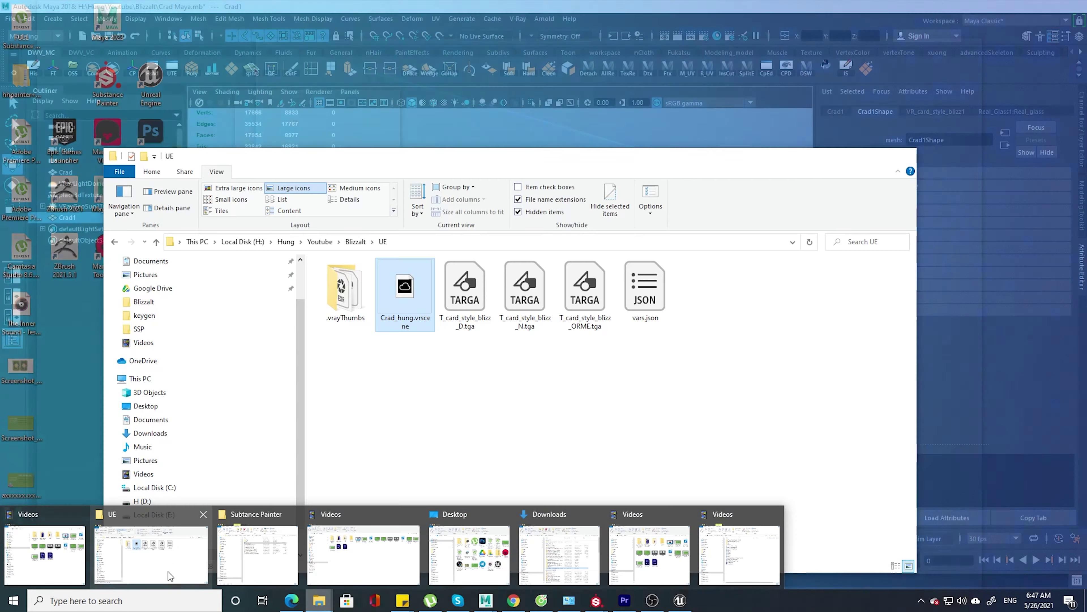
{"action": "mouse_move", "coordinate": [342, 300]}
{"action": "left_mouse_down"}
{"action": "mouse_move", "coordinate": [379, 320]}
{"action": "mouse_move", "coordinate": [362, 234]}
{"action": "left_mouse_up"}
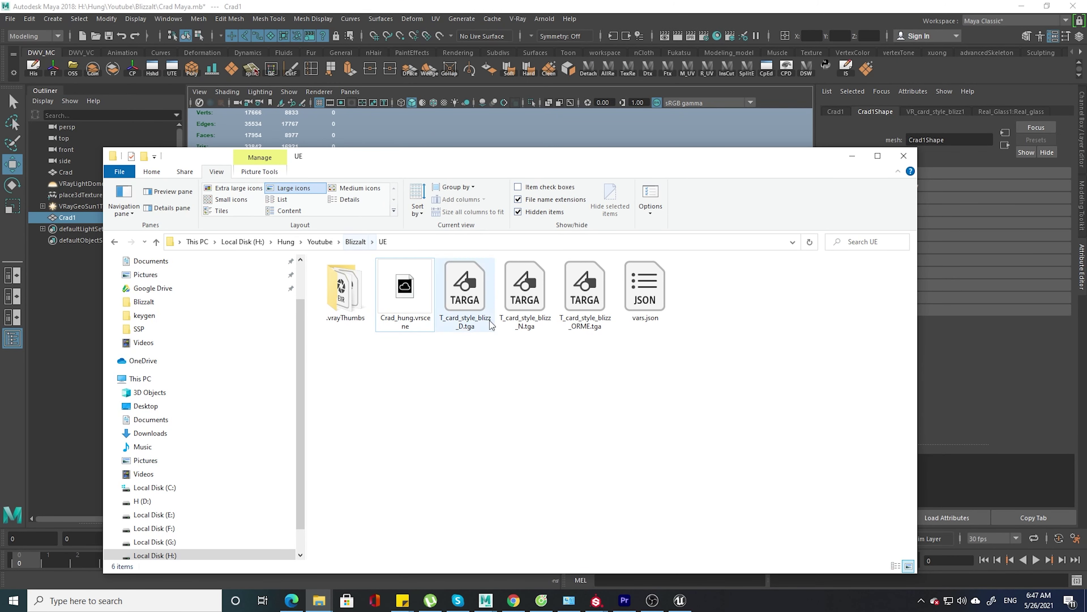
{"action": "left_click_drag", "start_coordinate": [477, 359], "coordinate": [641, 289]}
{"action": "key", "text": "Delete"}
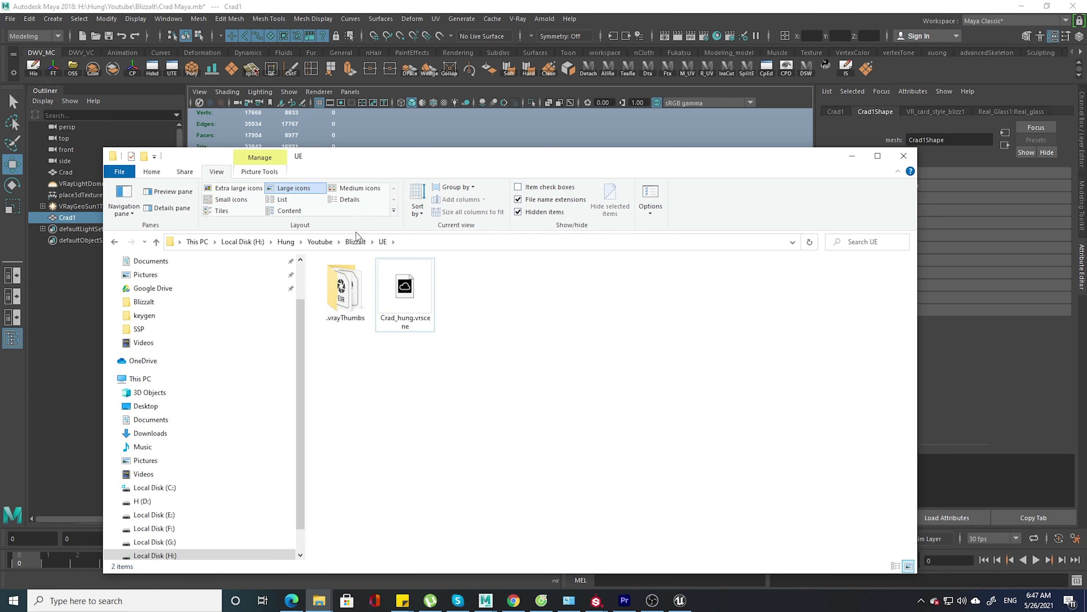
{"action": "left_click", "coordinate": [356, 241]}
Step: Preview the PNG texture files in the Textures folder
{"action": "double_click", "coordinate": [342, 314]}
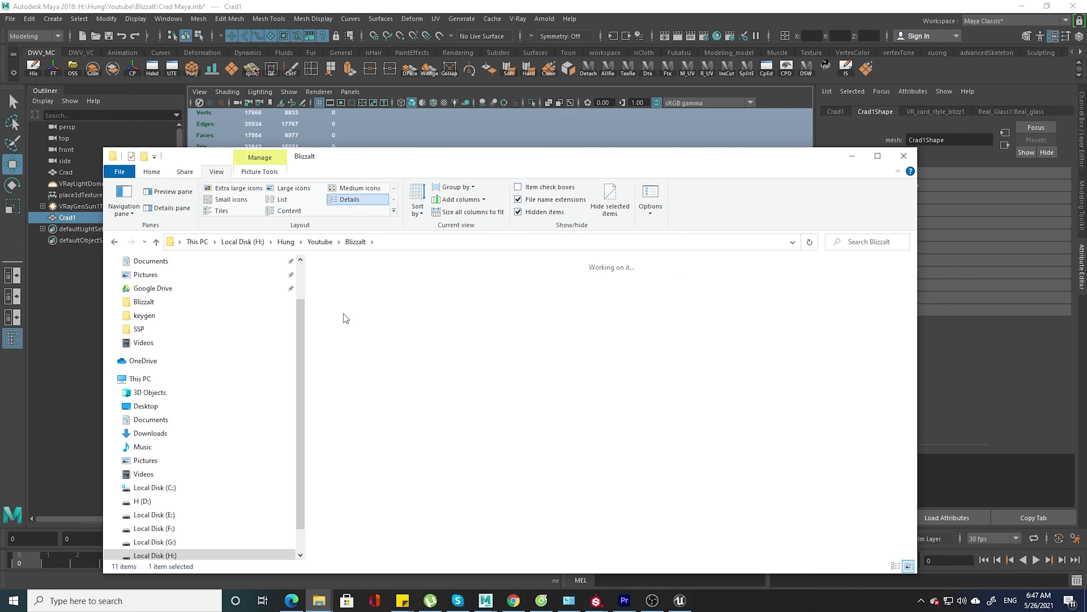
{"action": "left_click_drag", "start_coordinate": [397, 357], "coordinate": [734, 309]}
{"action": "mouse_move", "coordinate": [402, 371]}
{"action": "left_mouse_down"}
{"action": "mouse_move", "coordinate": [745, 283]}
{"action": "mouse_move", "coordinate": [753, 257]}
{"action": "left_mouse_up"}
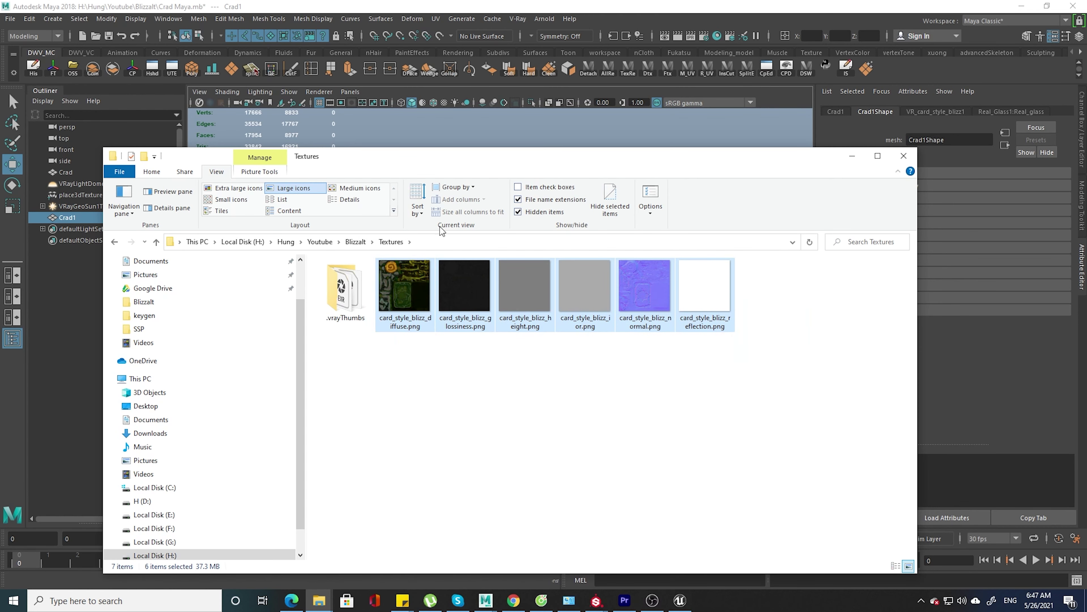
{"action": "left_click", "coordinate": [355, 241]}
Step: Review the six exported card_style_blizz textures in the Rou folder
{"action": "double_click", "coordinate": [336, 302]}
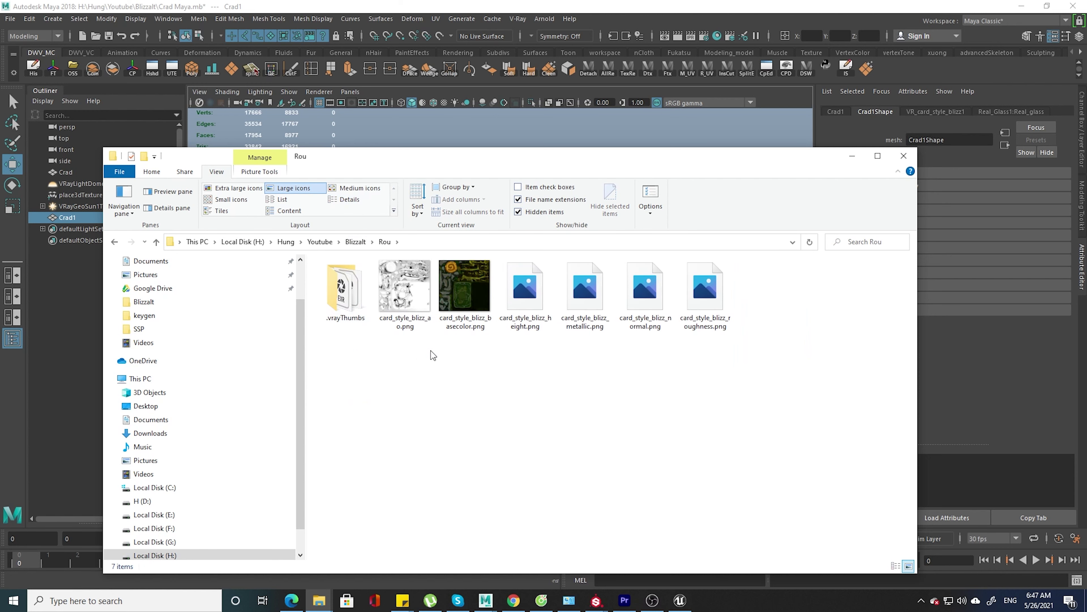
{"action": "left_click_drag", "start_coordinate": [412, 352], "coordinate": [704, 279]}
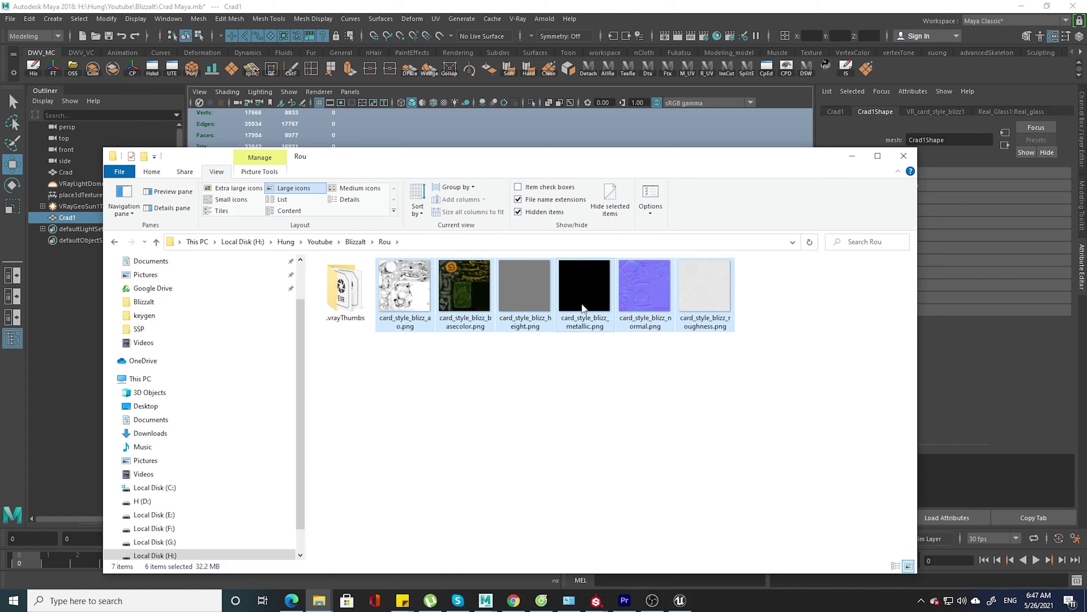
{"action": "left_click", "coordinate": [353, 246]}
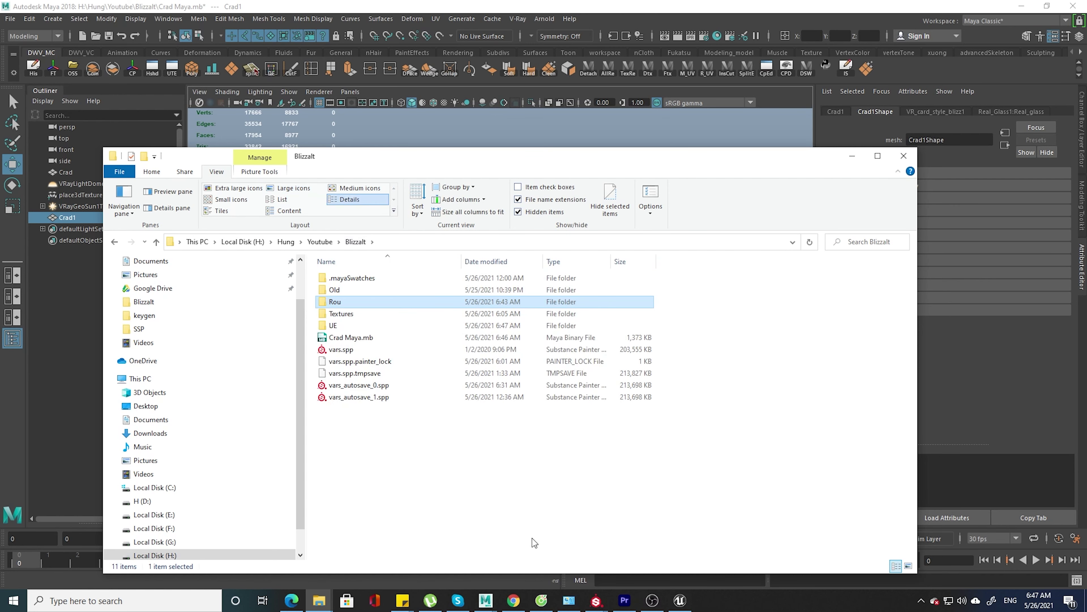
Step: Open Substance Painter's Export Textures window on the Output Templates tab
{"action": "mouse_move", "coordinate": [595, 600]}
{"action": "left_click", "coordinate": [566, 560]}
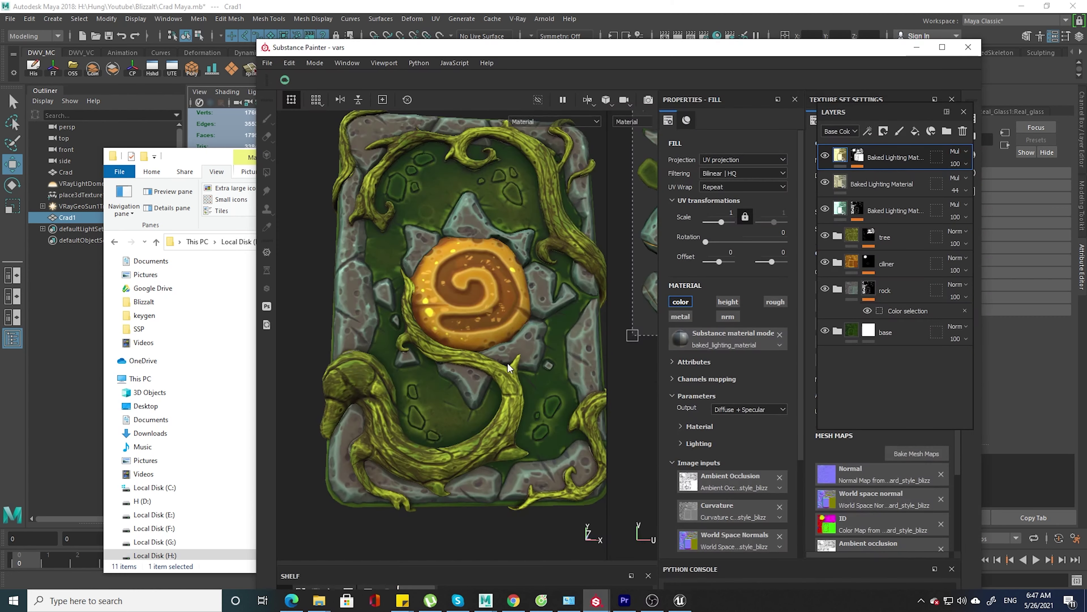
{"action": "scroll", "coordinate": [512, 214], "scroll_direction": "down", "scroll_amount": 3}
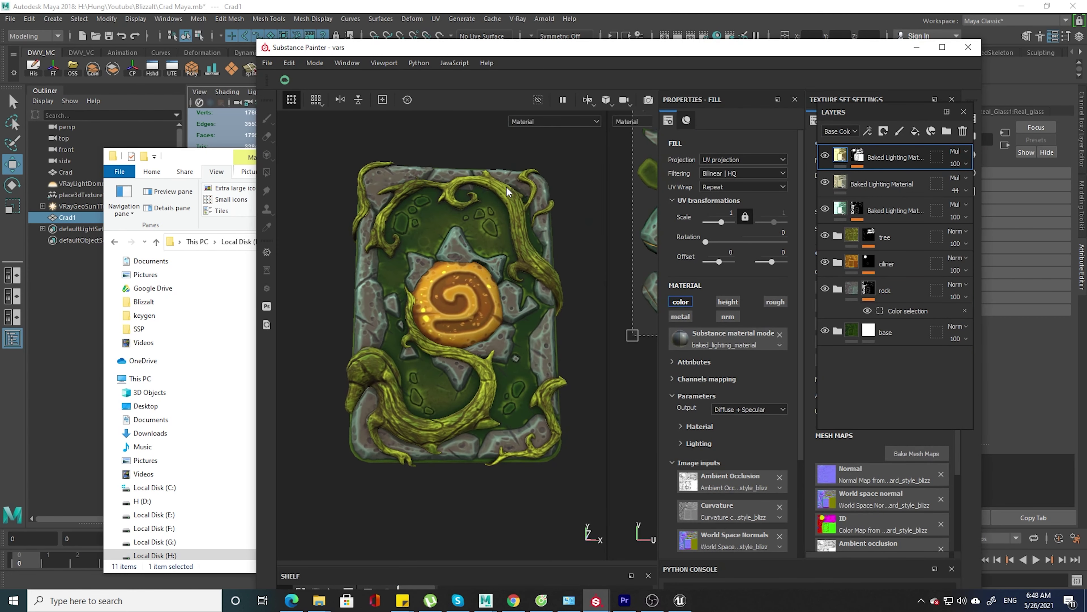
{"action": "left_click", "coordinate": [269, 62]}
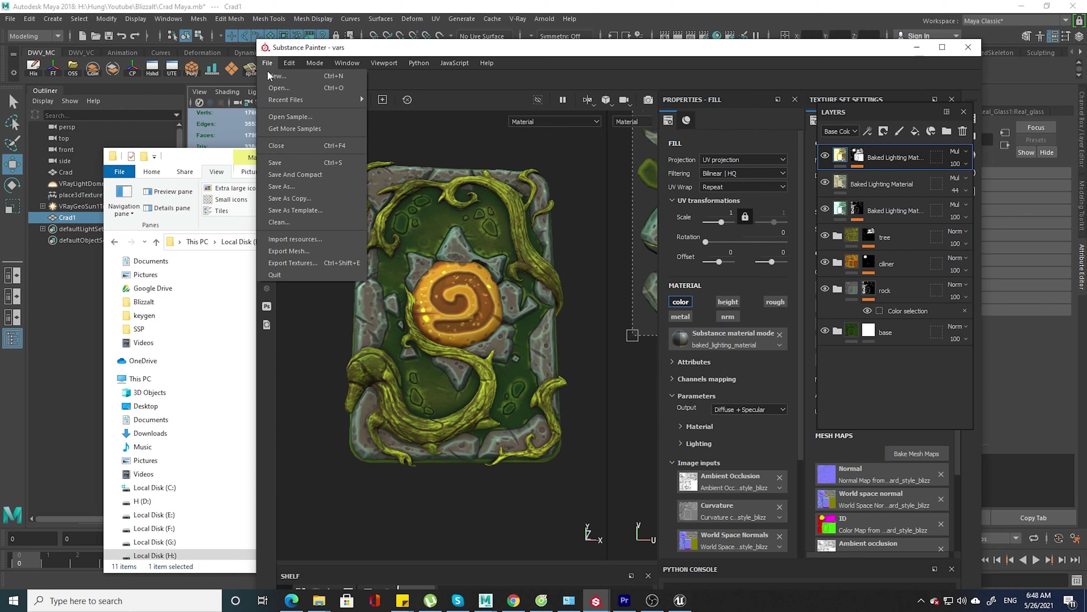
{"action": "left_click", "coordinate": [268, 64]}
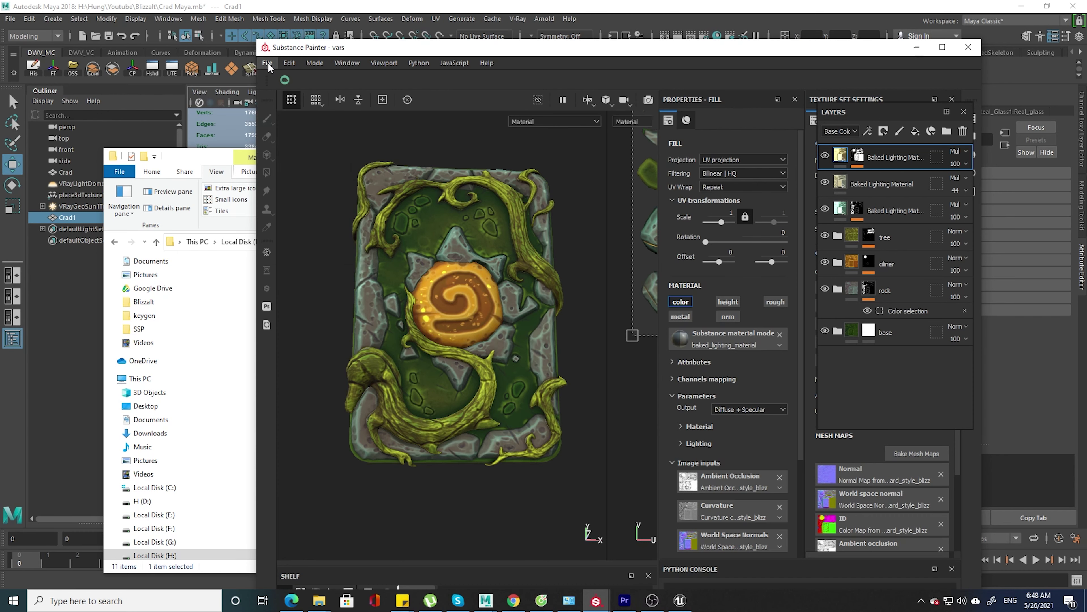
{"action": "left_click", "coordinate": [268, 62]}
{"action": "left_click", "coordinate": [306, 266]}
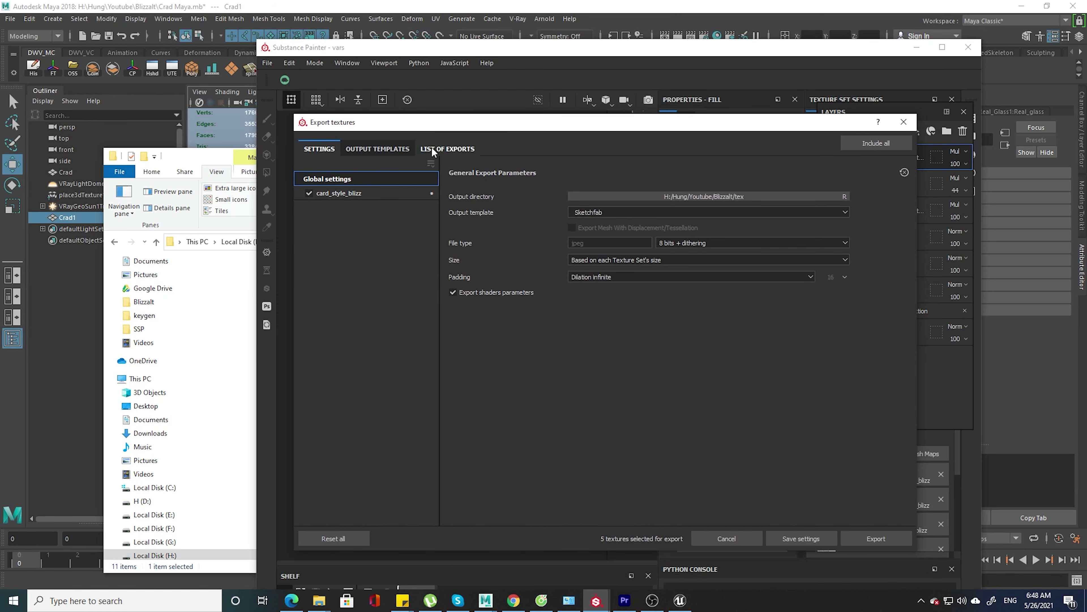
{"action": "left_click", "coordinate": [396, 148]}
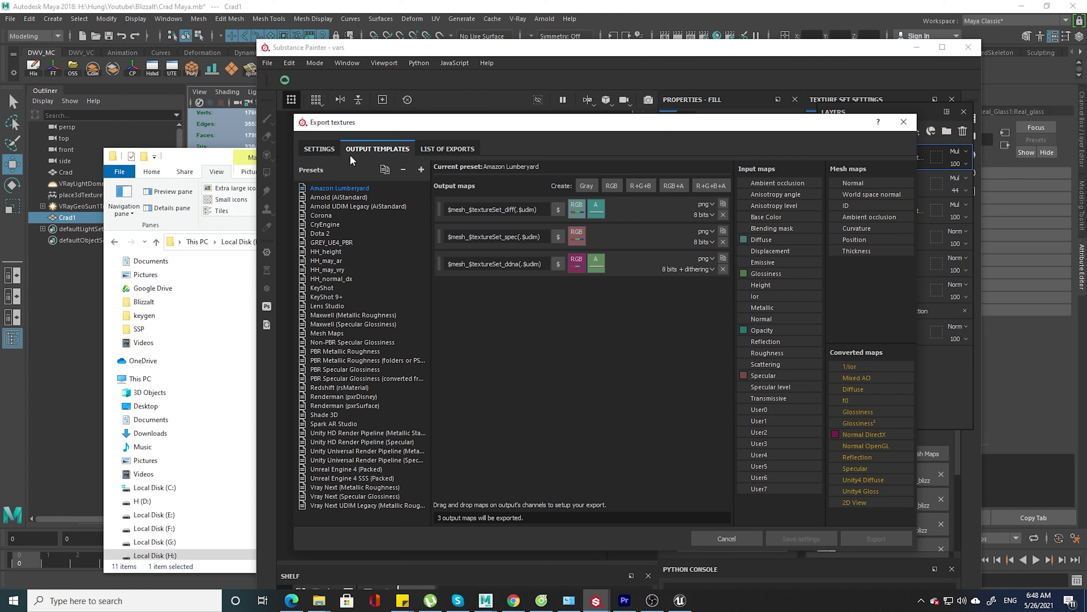
Step: After viewing the Unreal Engine 4 (Packed) preset, add a new export preset named Grey_PBR_UE
{"action": "left_click", "coordinate": [347, 470]}
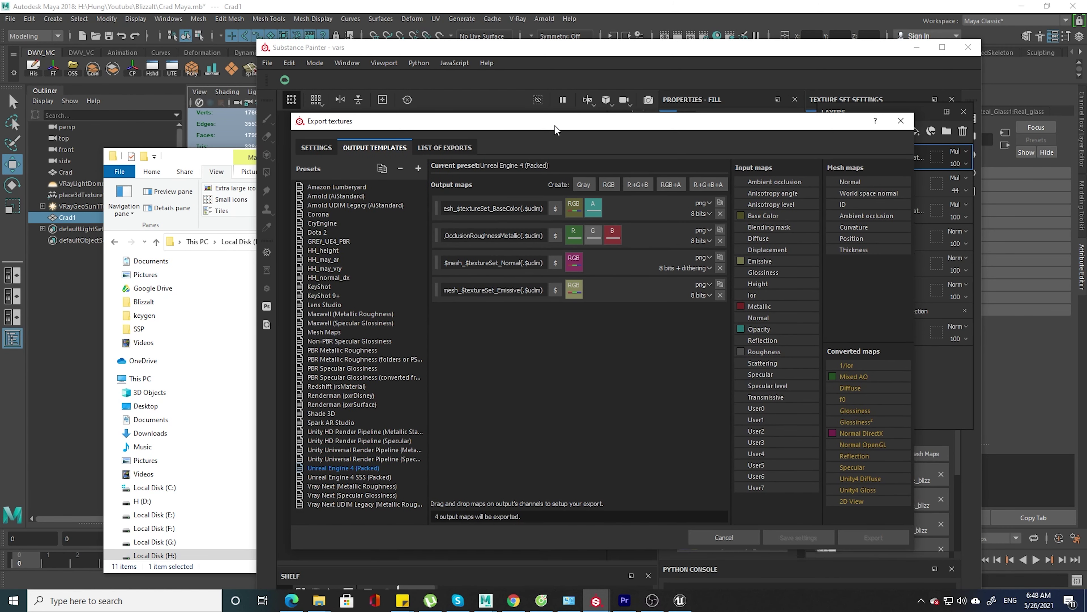
{"action": "left_click_drag", "start_coordinate": [486, 125], "coordinate": [489, 114]}
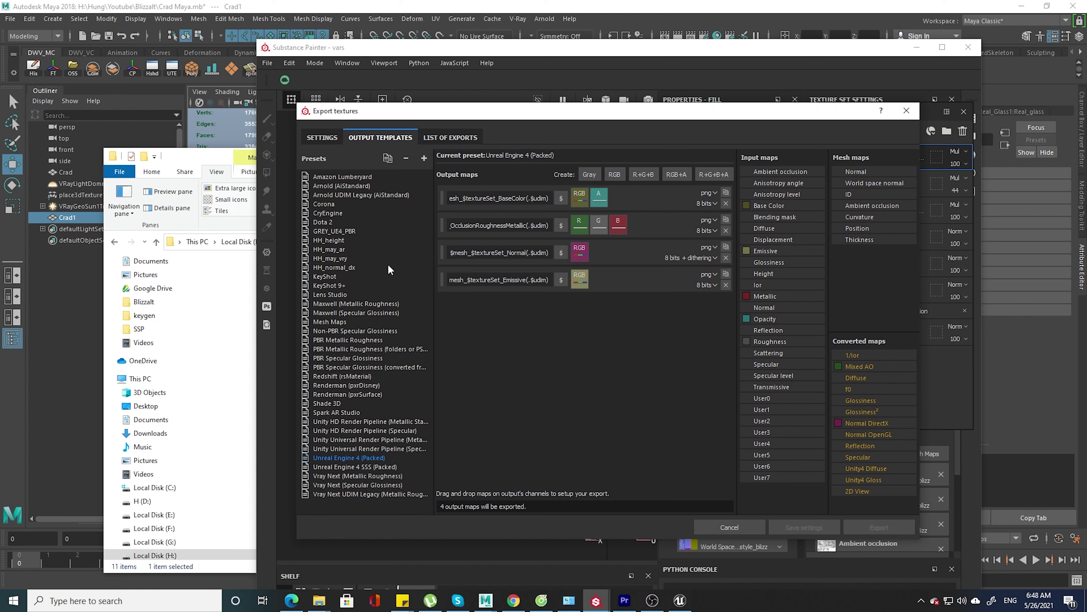
{"action": "left_click", "coordinate": [424, 157]}
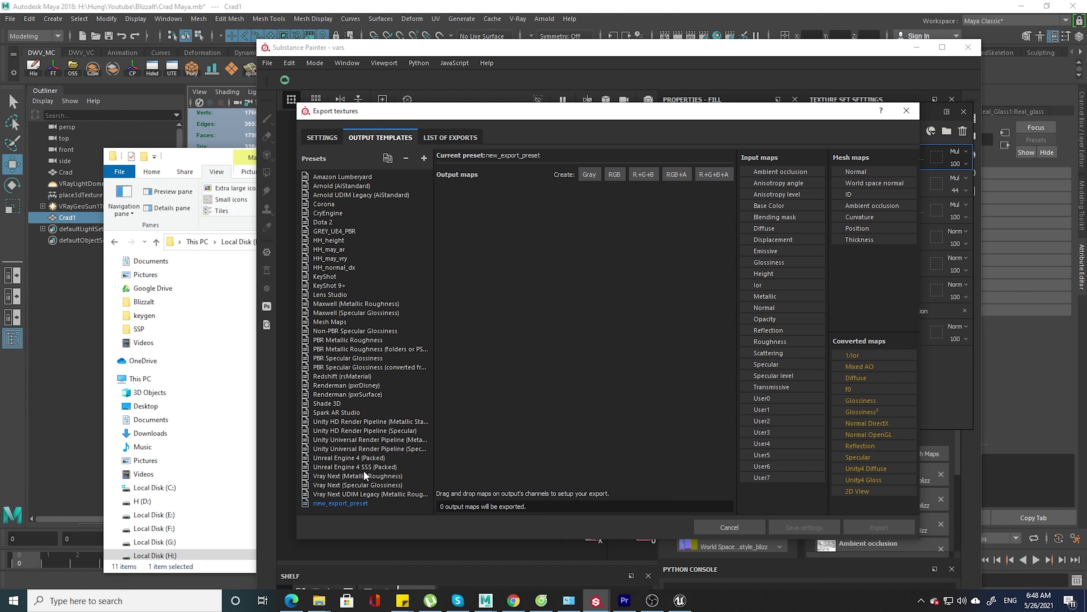
{"action": "double_click", "coordinate": [345, 503]}
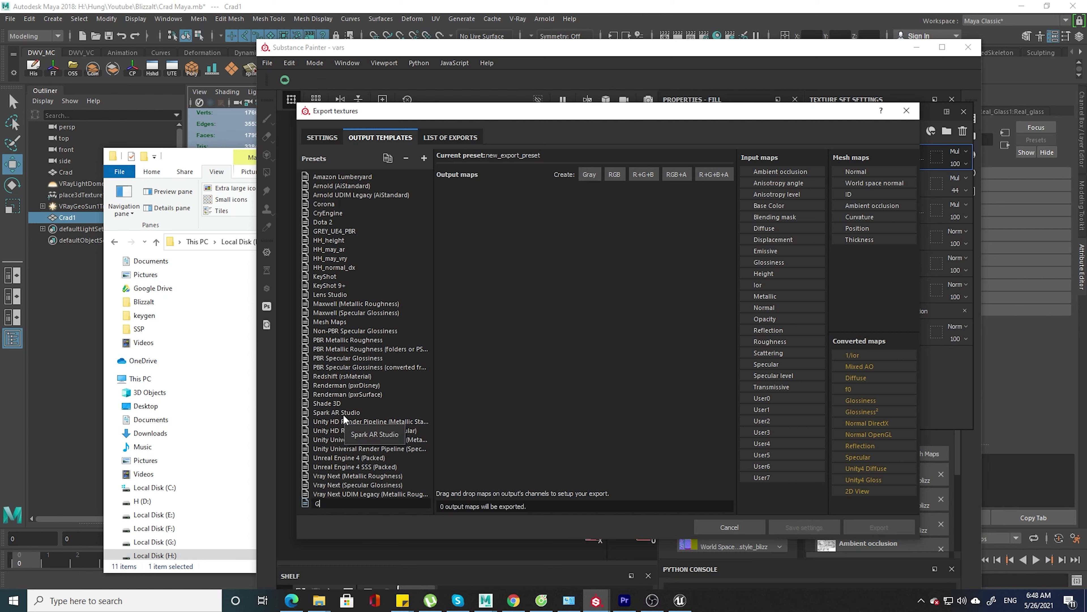
{"action": "type", "text": "Gray"}
{"action": "key", "text": "BackSpace"}
{"action": "key", "text": "BackSpace"}
{"action": "type", "text": "y"}
{"action": "type", "text": "_PBR_"}
{"action": "type", "text": "UE"}
{"action": "type", "text": "4"}
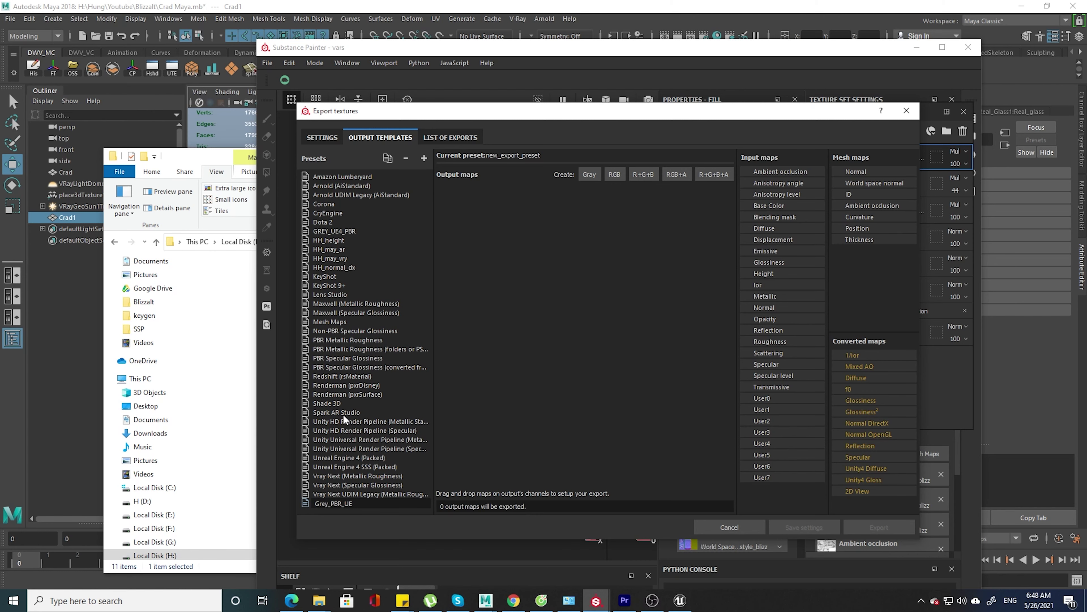
{"action": "left_click", "coordinate": [337, 502]}
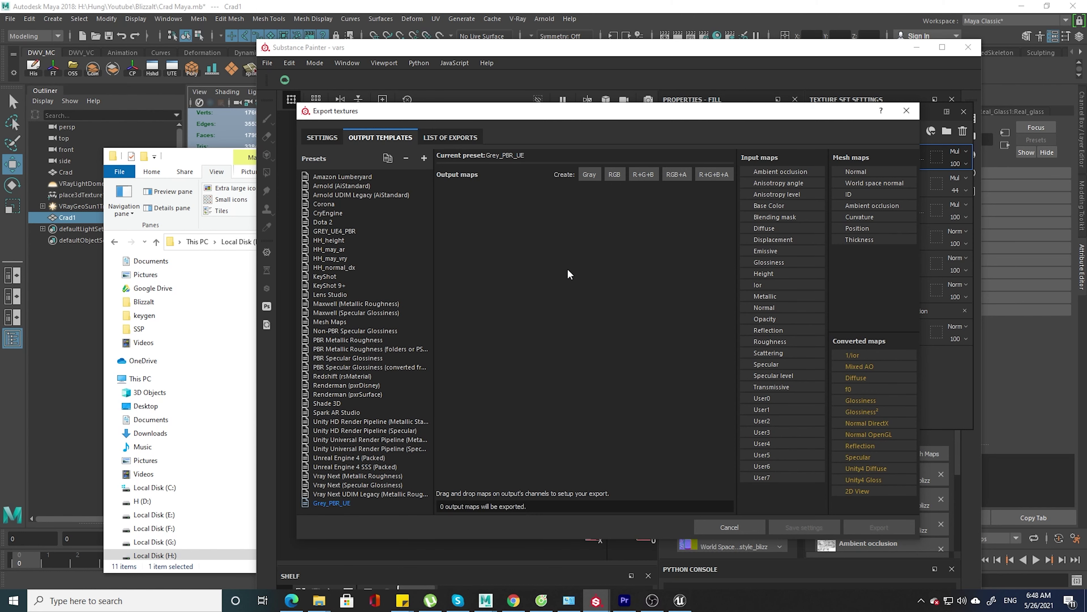
{"action": "left_click_drag", "start_coordinate": [608, 113], "coordinate": [595, 93]}
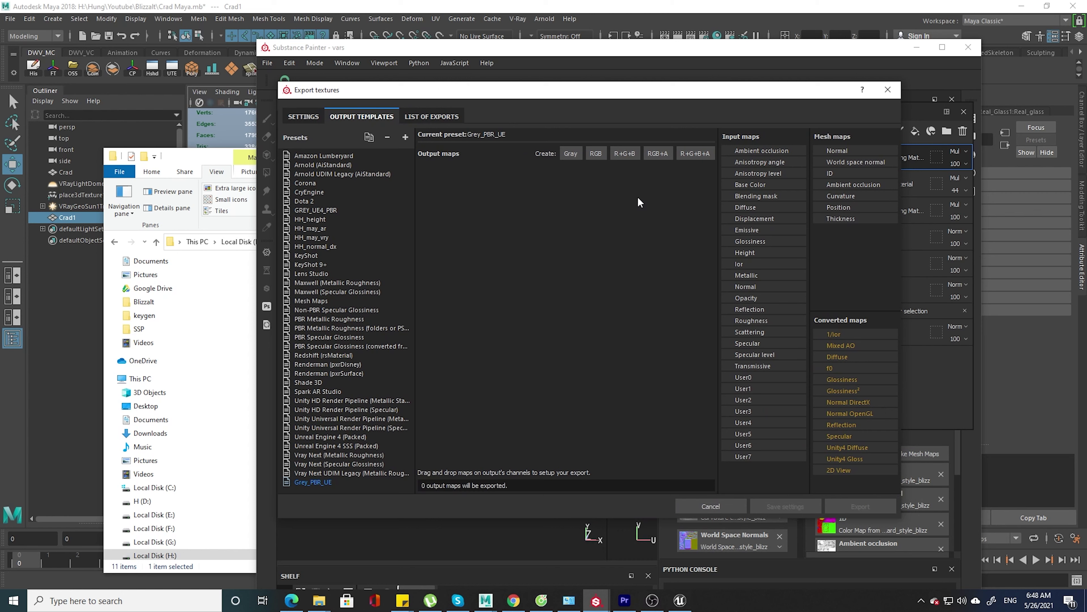
Step: Add an 8-bit tga RGB+Alpha output map with Diffuse filling its RGB channels
{"action": "left_click", "coordinate": [658, 154]}
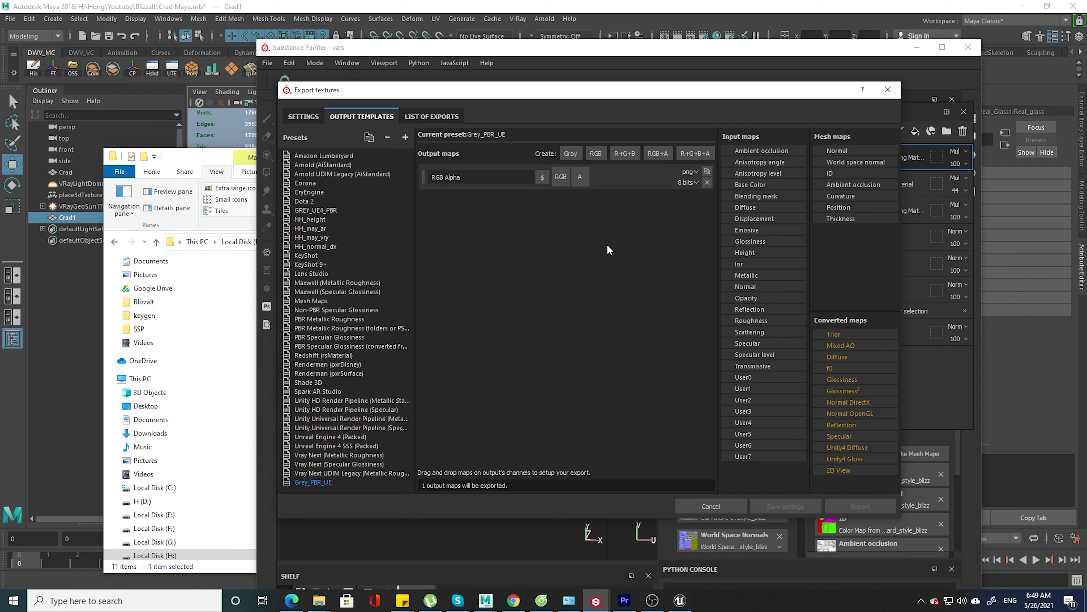
{"action": "left_click", "coordinate": [696, 171]}
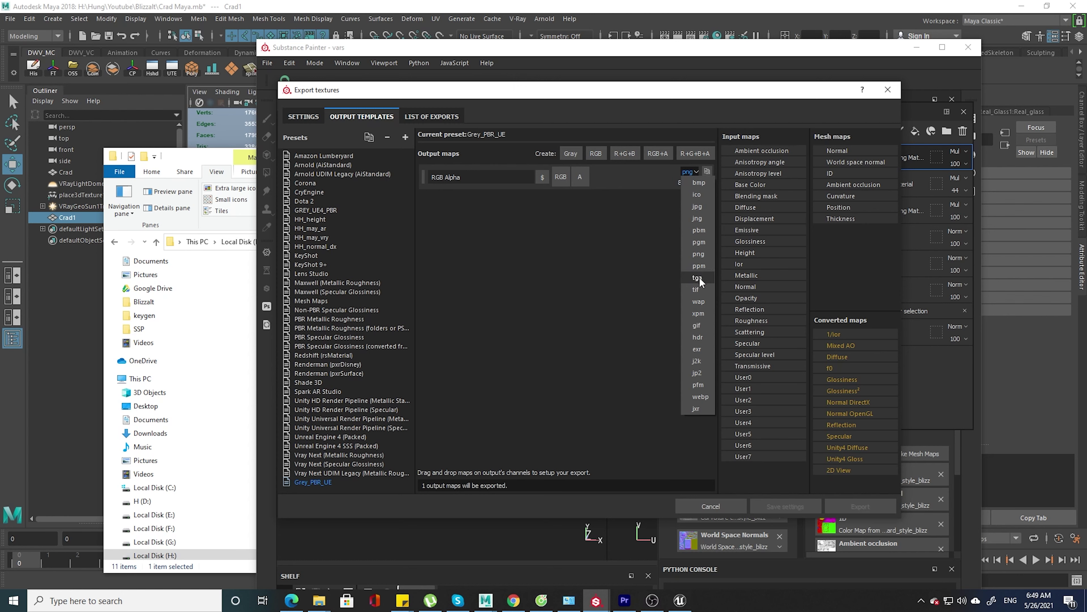
{"action": "left_click", "coordinate": [699, 277]}
{"action": "left_click", "coordinate": [695, 183]}
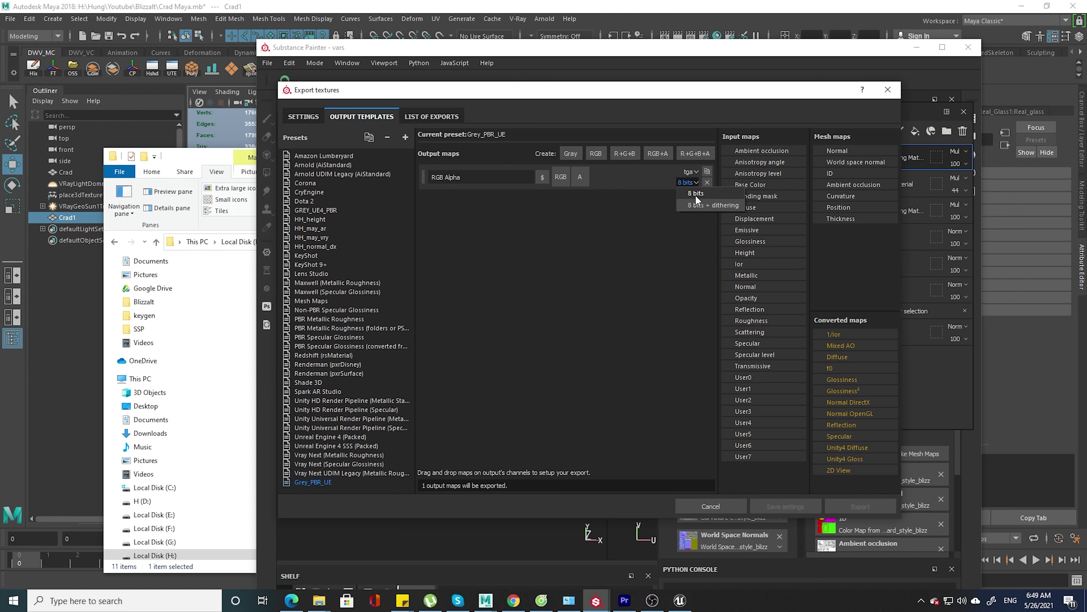
{"action": "left_click", "coordinate": [694, 194]}
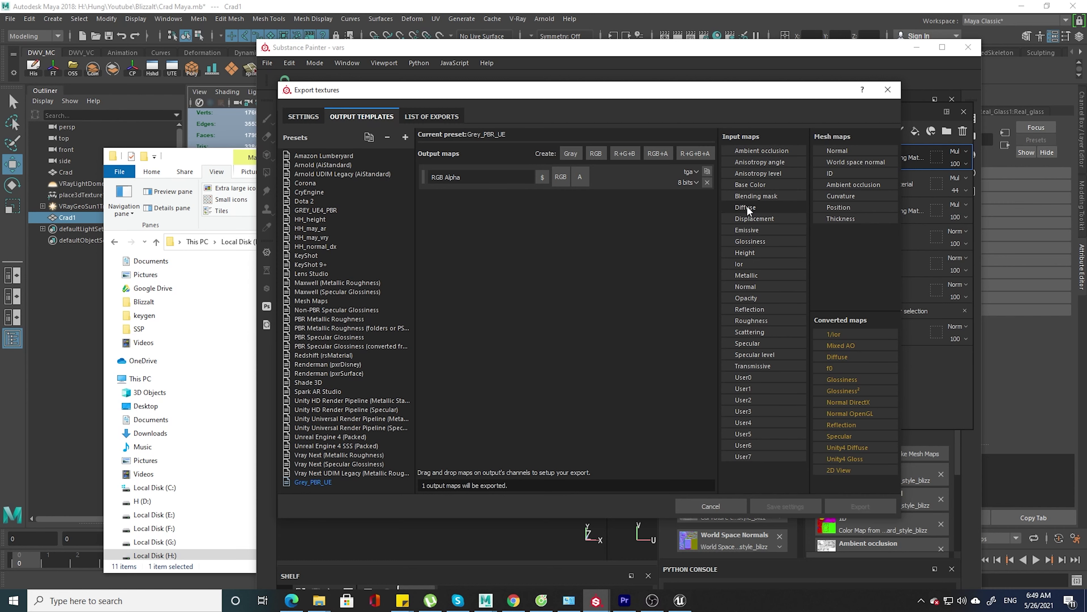
{"action": "mouse_move", "coordinate": [746, 207]}
{"action": "left_mouse_down"}
{"action": "mouse_move", "coordinate": [560, 198]}
{"action": "mouse_move", "coordinate": [563, 177]}
{"action": "left_mouse_up"}
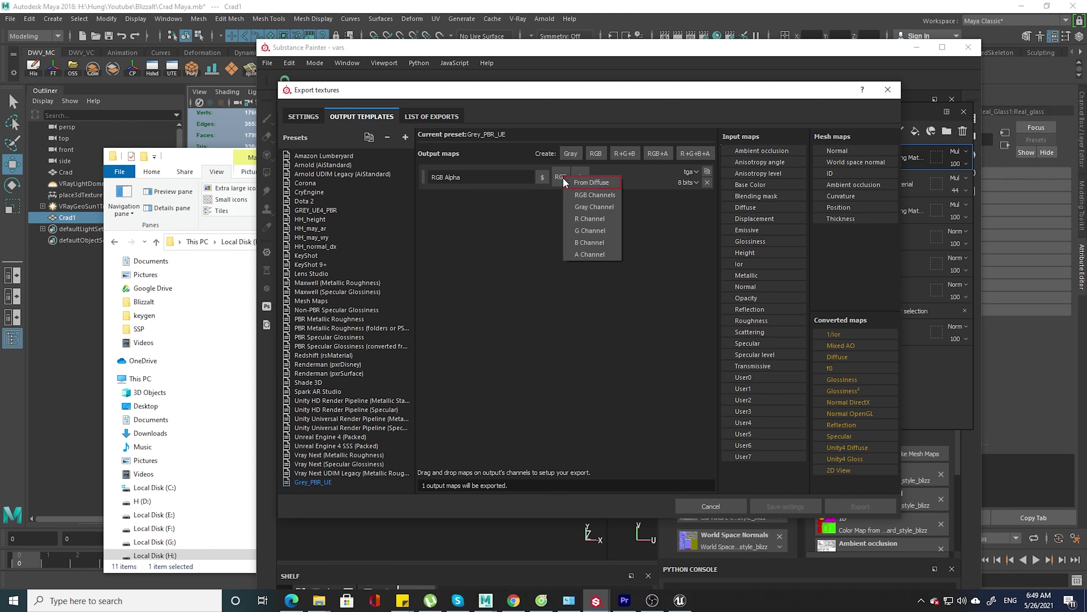
{"action": "left_click", "coordinate": [592, 195]}
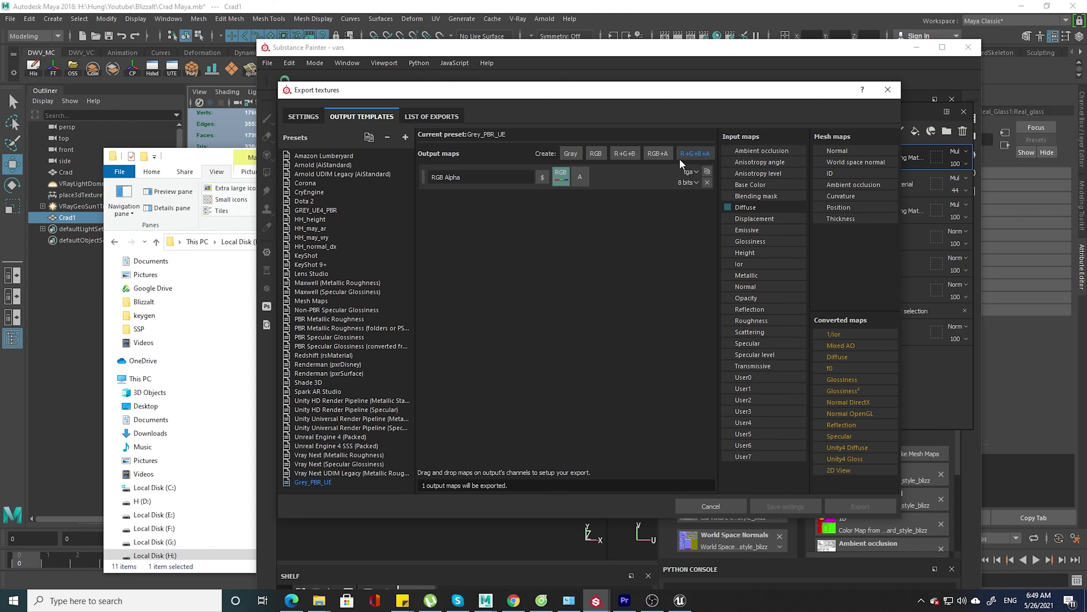
Step: Add a plain RGB output map saved as tga with 8 bits + dithering
{"action": "left_click", "coordinate": [595, 154]}
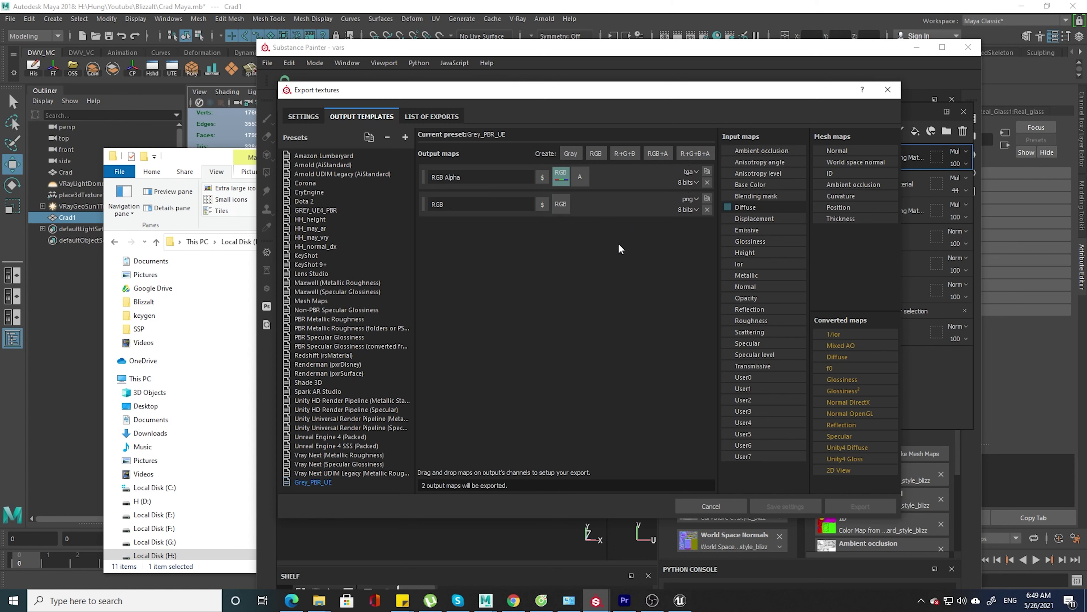
{"action": "left_click", "coordinate": [695, 200]}
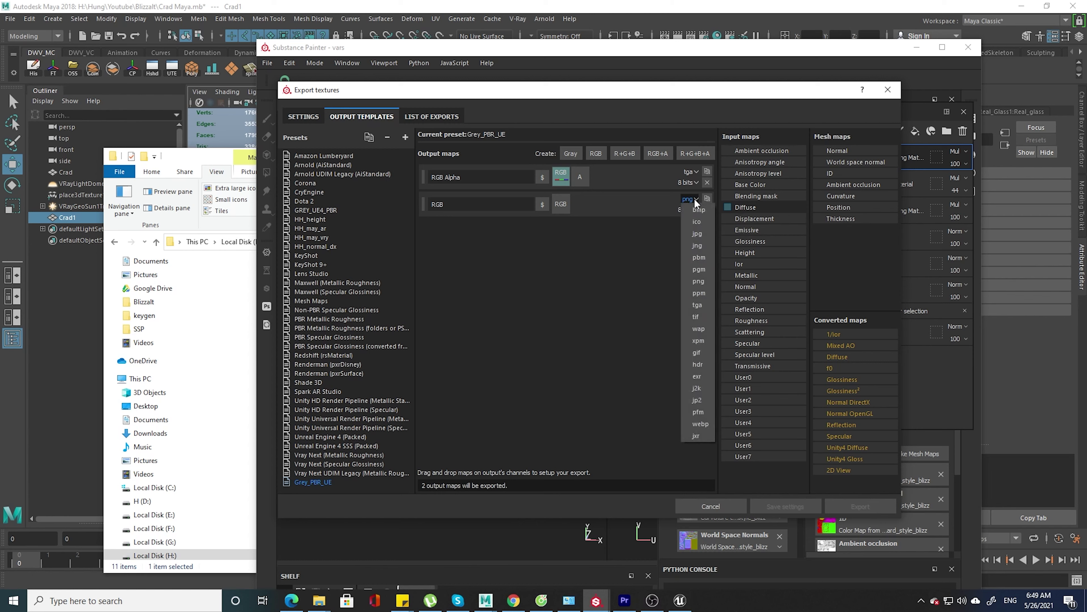
{"action": "left_click", "coordinate": [702, 305]}
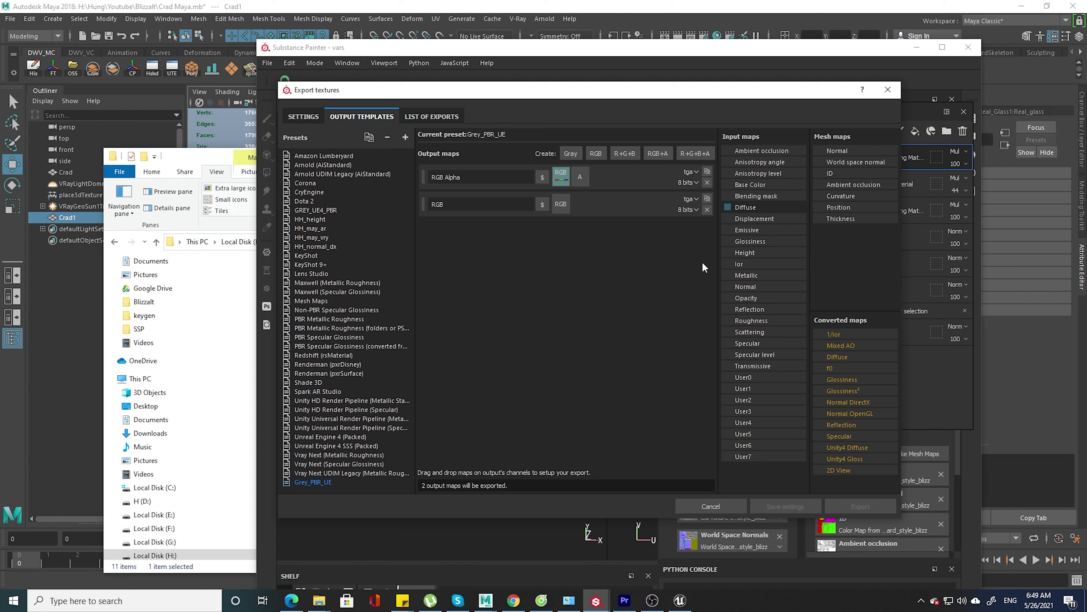
{"action": "left_click", "coordinate": [695, 212]}
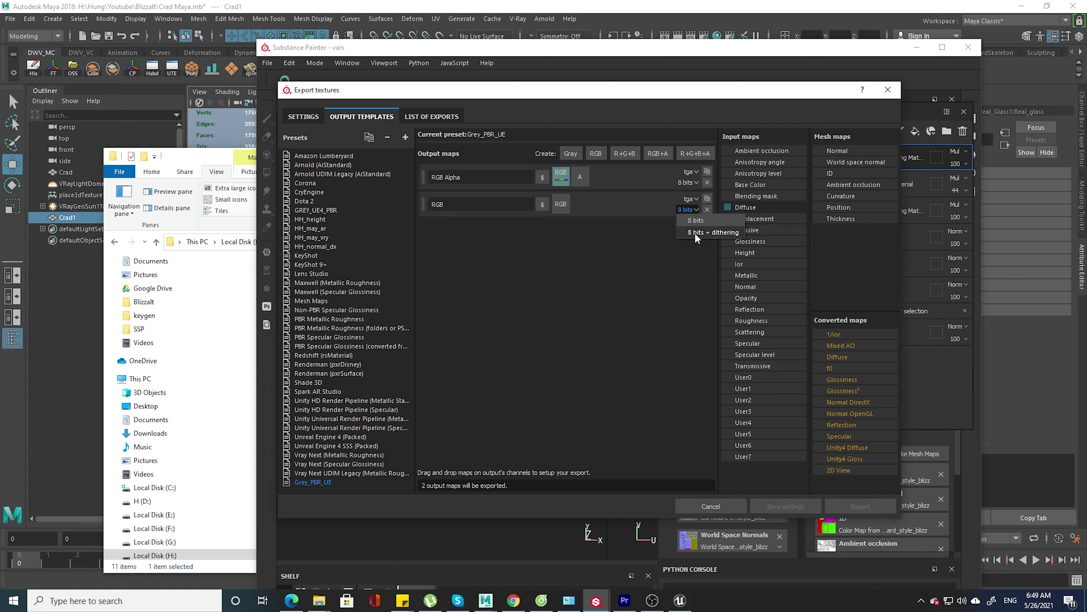
{"action": "left_click", "coordinate": [719, 231]}
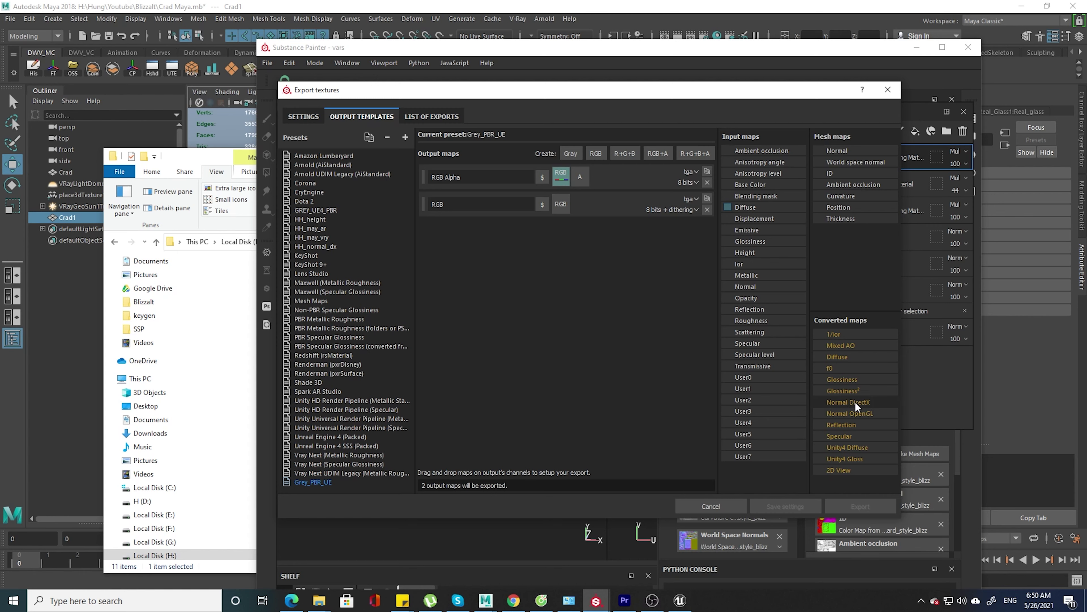
Step: Map Normal DirectX into the RGB map's RGB channels
{"action": "left_click_drag", "start_coordinate": [853, 403], "coordinate": [560, 202]}
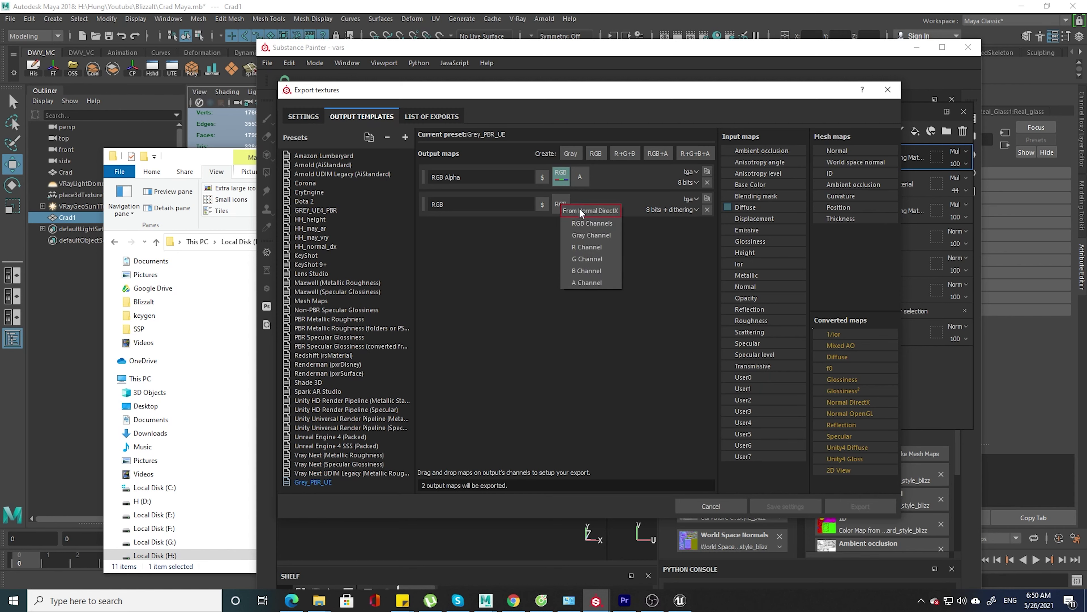
{"action": "left_click", "coordinate": [593, 223]}
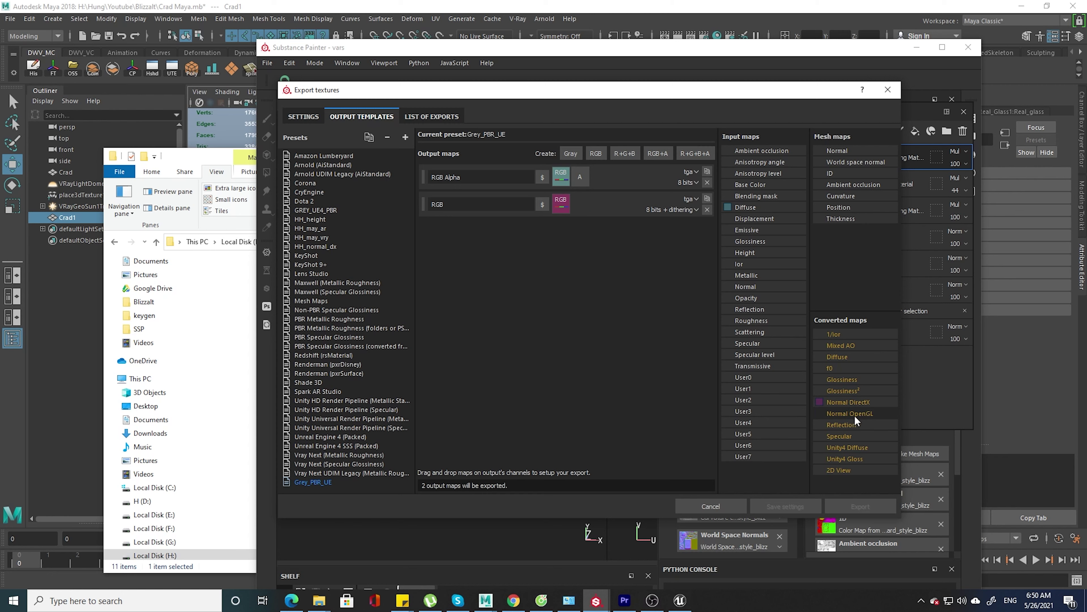
{"action": "left_click", "coordinate": [561, 202]}
{"action": "left_click", "coordinate": [581, 221]}
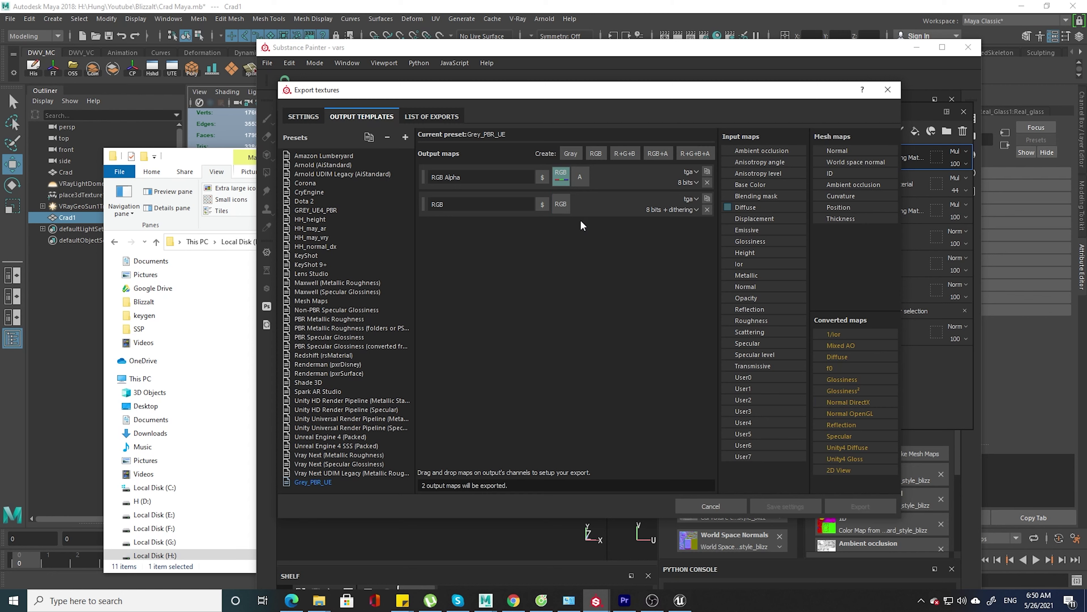
{"action": "left_click_drag", "start_coordinate": [848, 402], "coordinate": [563, 206]}
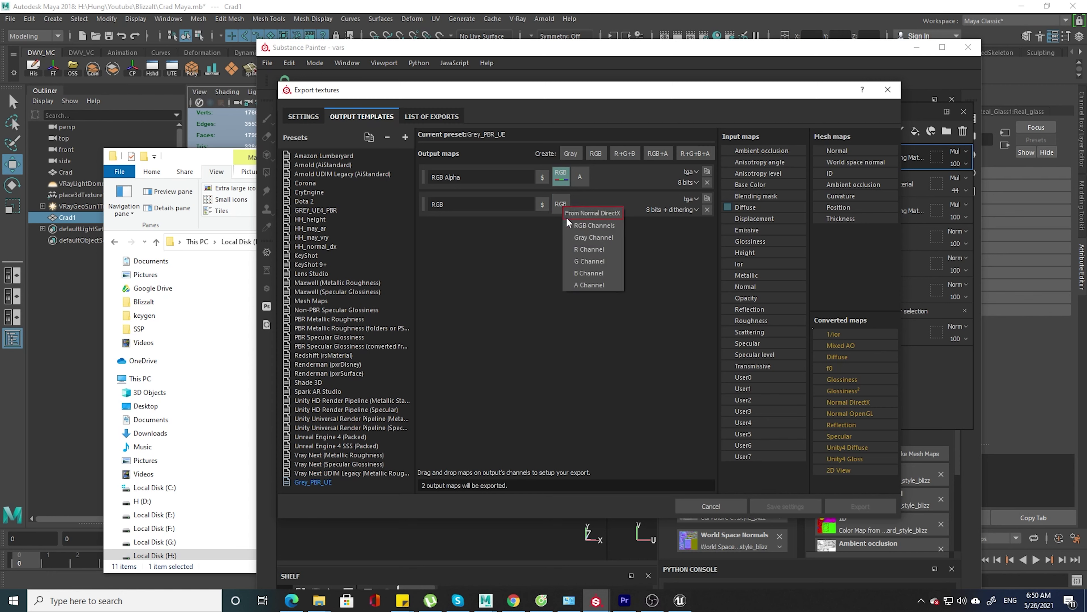
{"action": "left_click", "coordinate": [587, 226]}
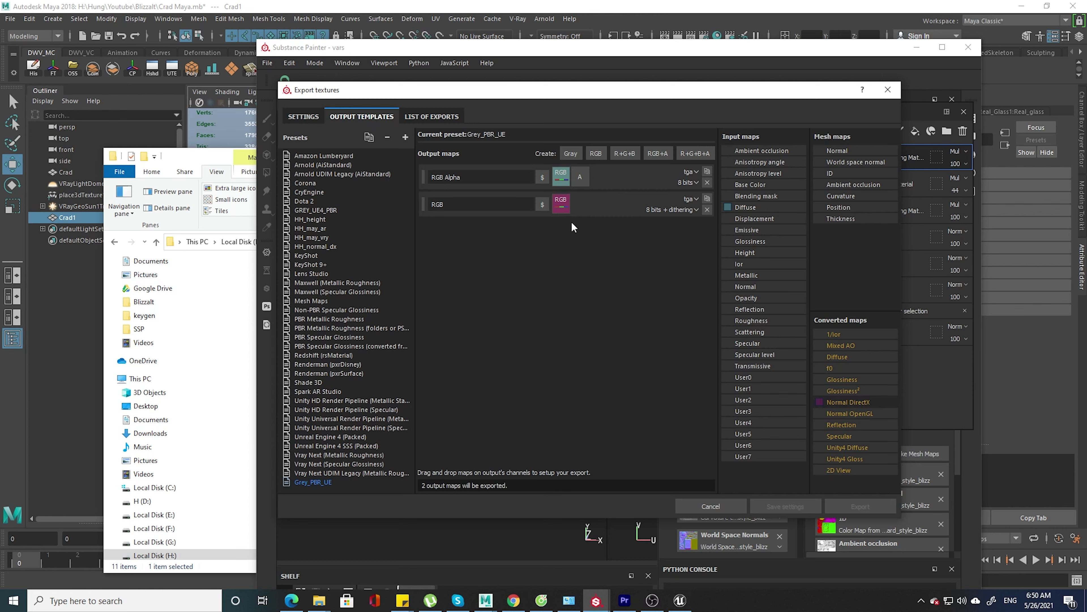
{"action": "left_click", "coordinate": [523, 207]}
Step: Add a four-channel map with Mixed AO gray in red and Roughness gray in green
{"action": "left_click", "coordinate": [691, 157]}
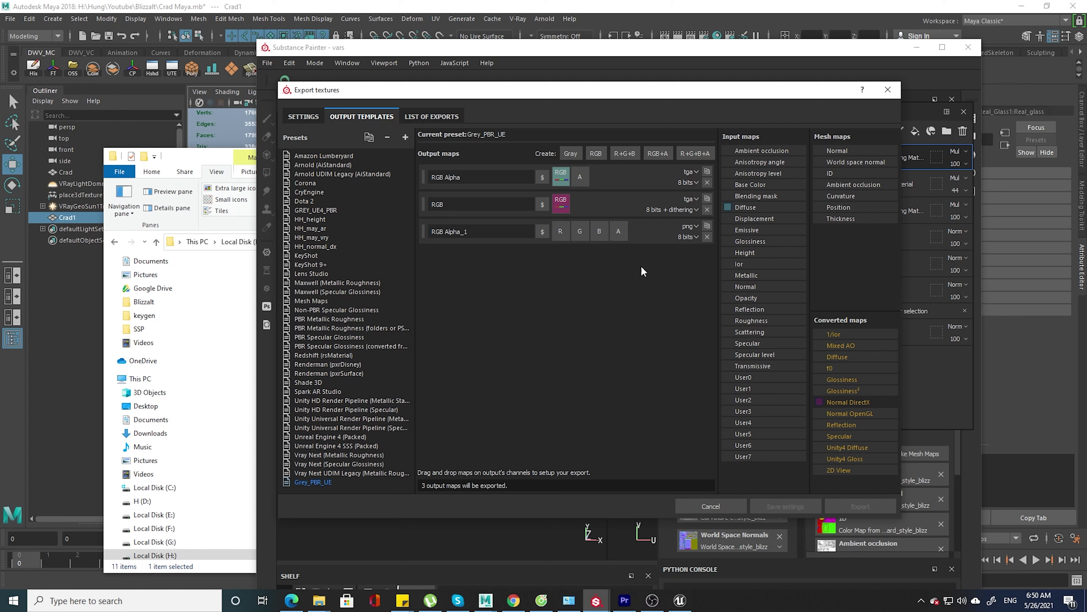
{"action": "left_click_drag", "start_coordinate": [849, 347], "coordinate": [559, 232]}
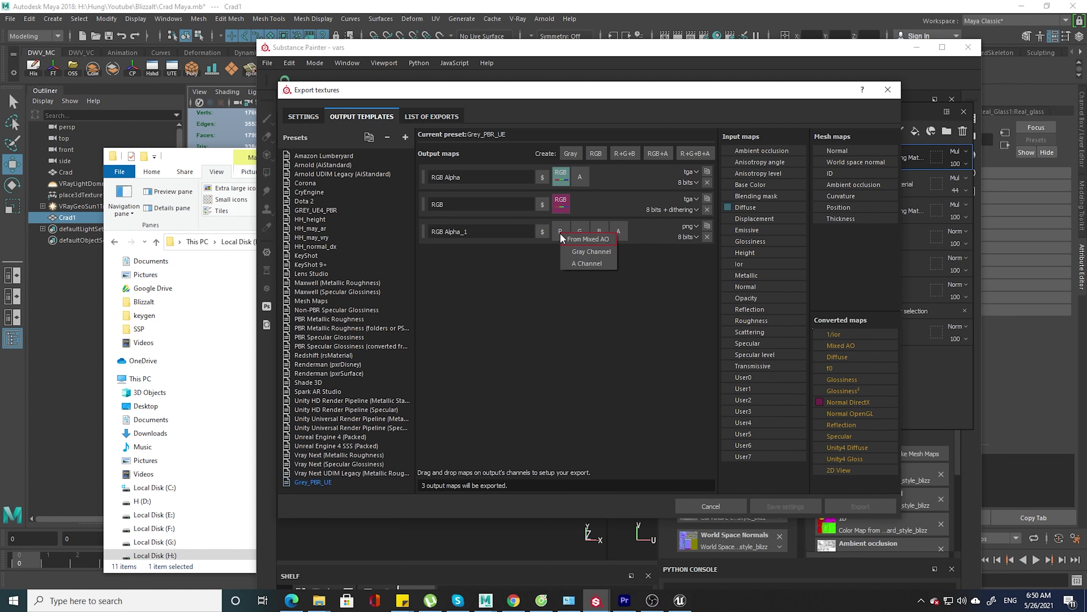
{"action": "left_click", "coordinate": [574, 252]}
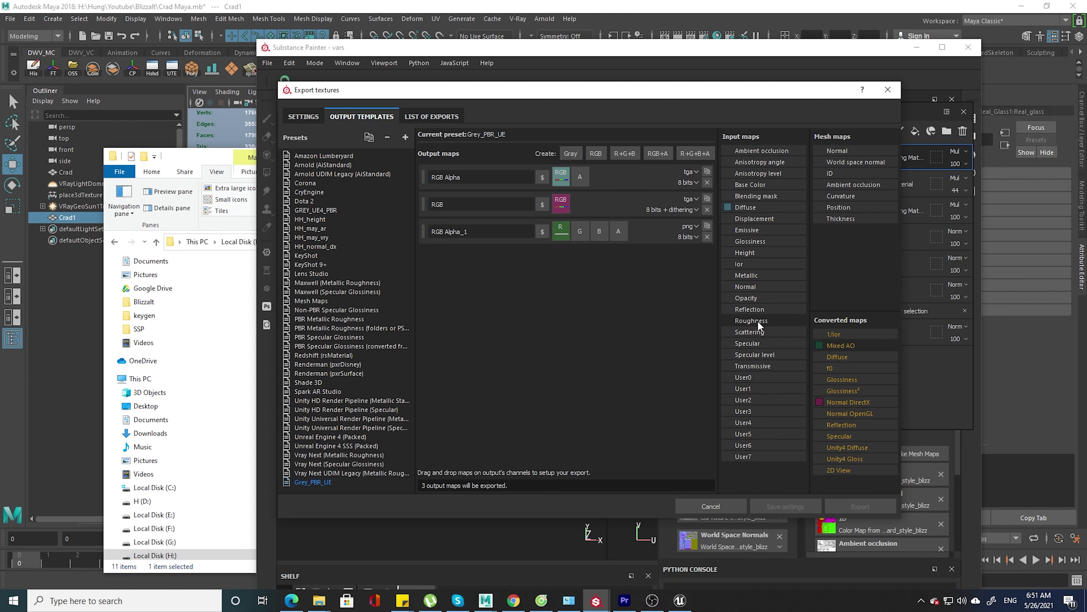
{"action": "left_click_drag", "start_coordinate": [756, 321], "coordinate": [581, 233]}
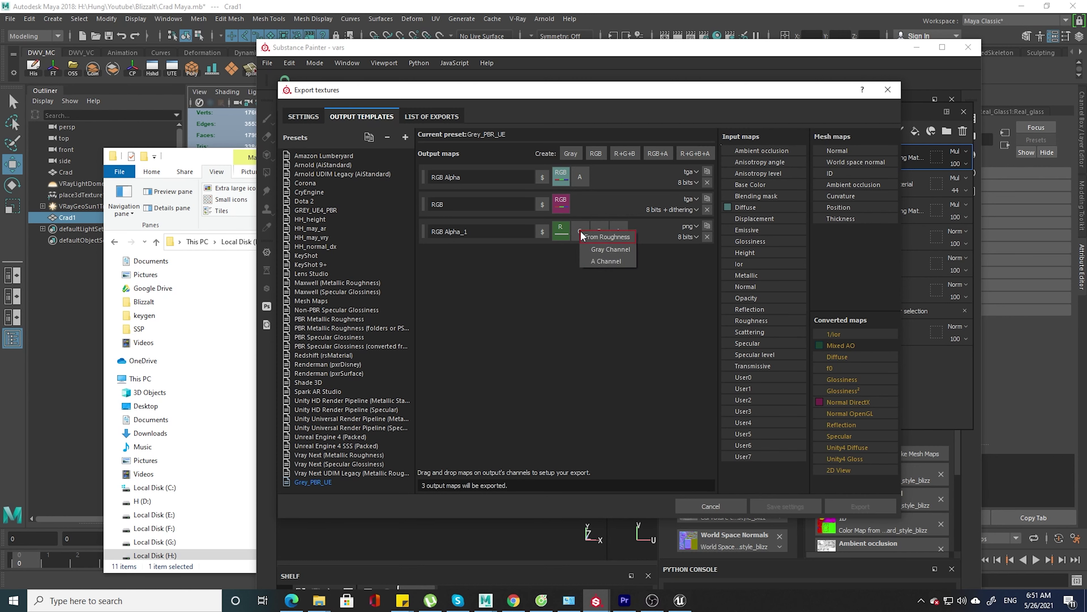
{"action": "left_click", "coordinate": [612, 250]}
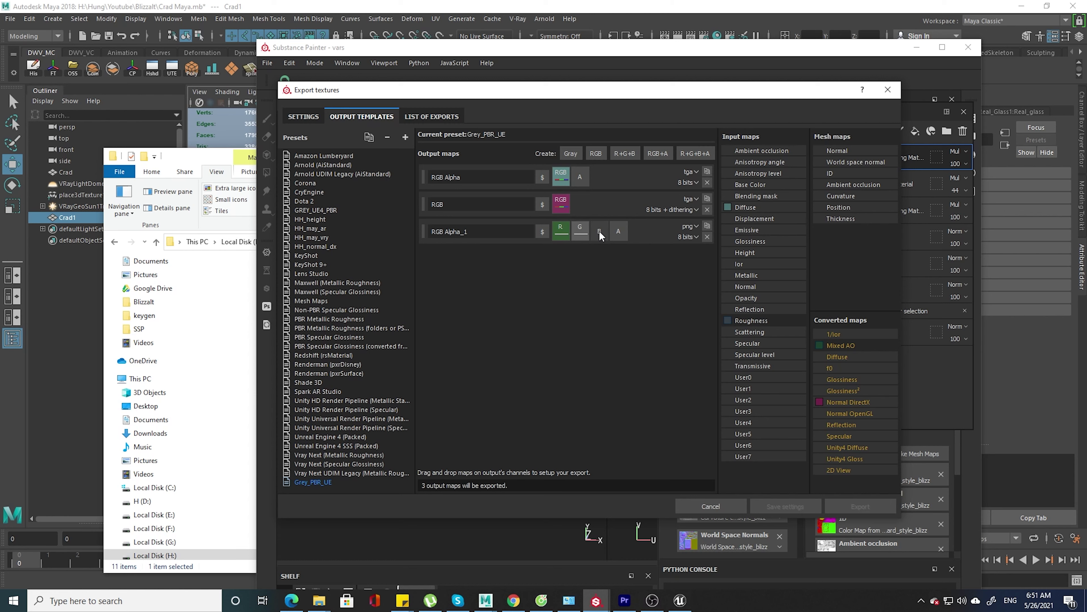
Step: Put Metallic's gray channel in blue and Emissive's gray channel in alpha
{"action": "mouse_move", "coordinate": [753, 274]}
{"action": "left_mouse_down"}
{"action": "mouse_move", "coordinate": [656, 261]}
{"action": "mouse_move", "coordinate": [602, 233]}
{"action": "left_mouse_up"}
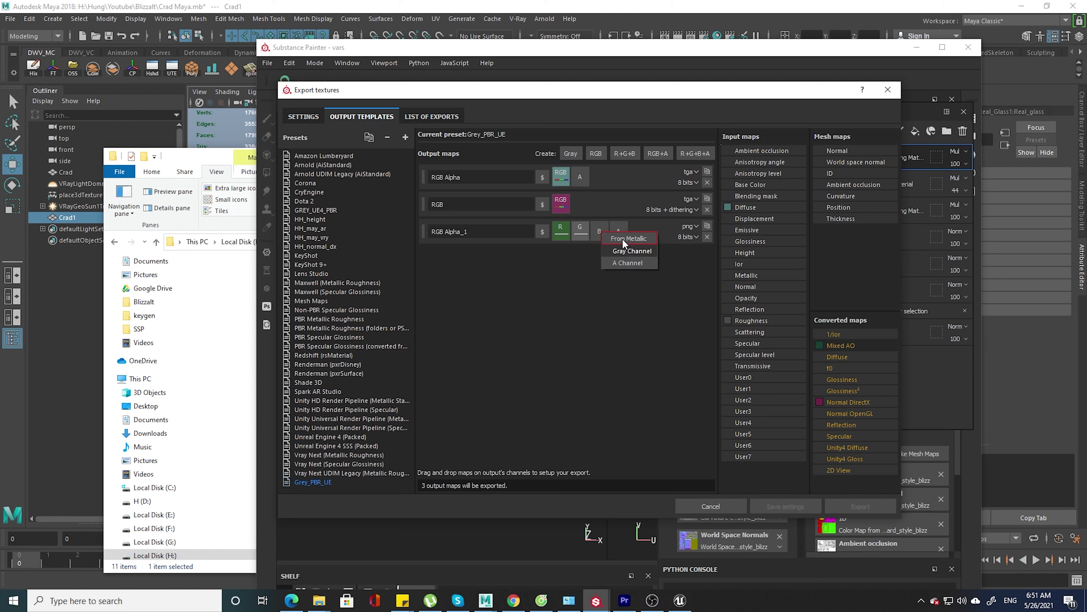
{"action": "left_click", "coordinate": [625, 249]}
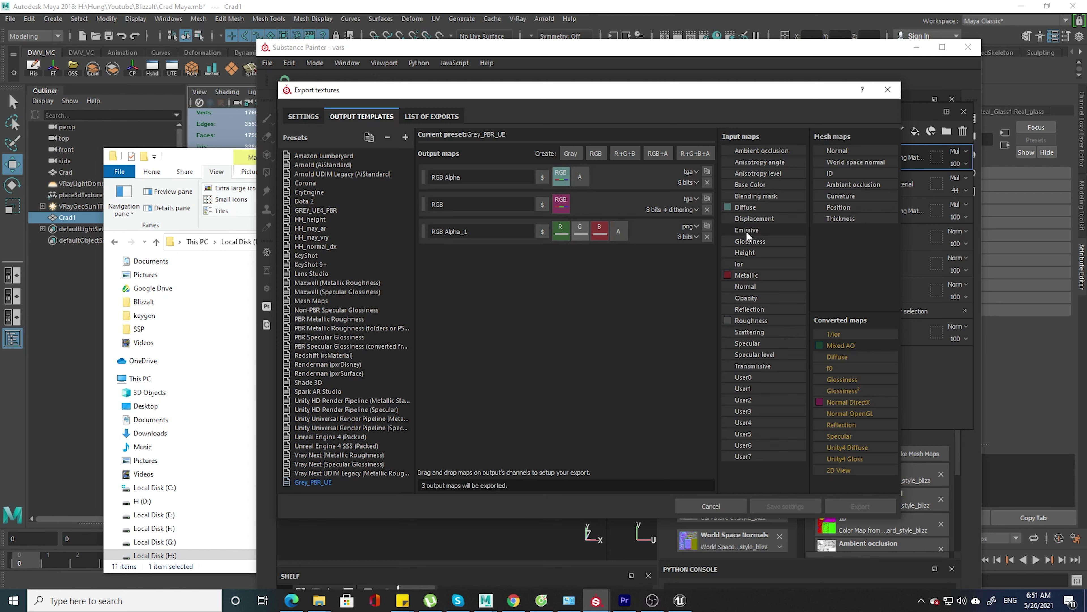
{"action": "left_click_drag", "start_coordinate": [743, 231], "coordinate": [621, 233]}
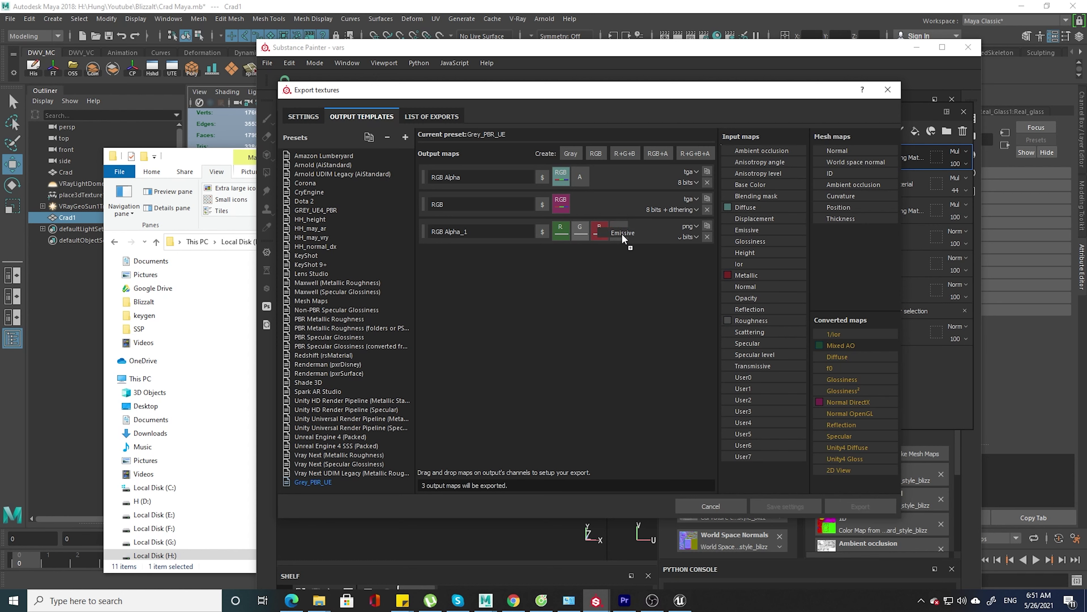
{"action": "left_click_drag", "start_coordinate": [621, 232], "coordinate": [622, 233]}
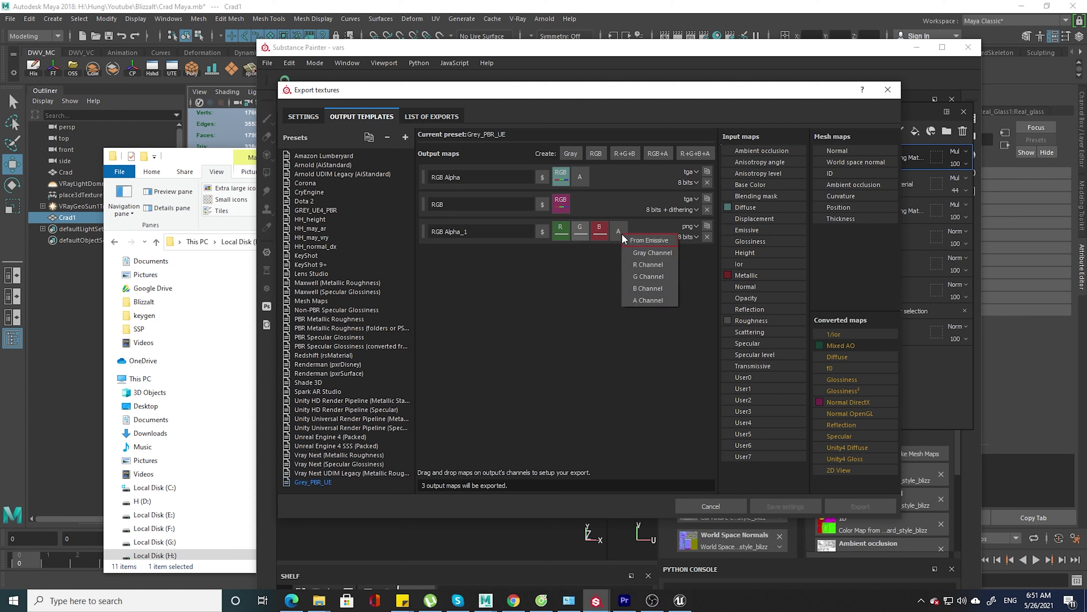
{"action": "left_click", "coordinate": [653, 299]}
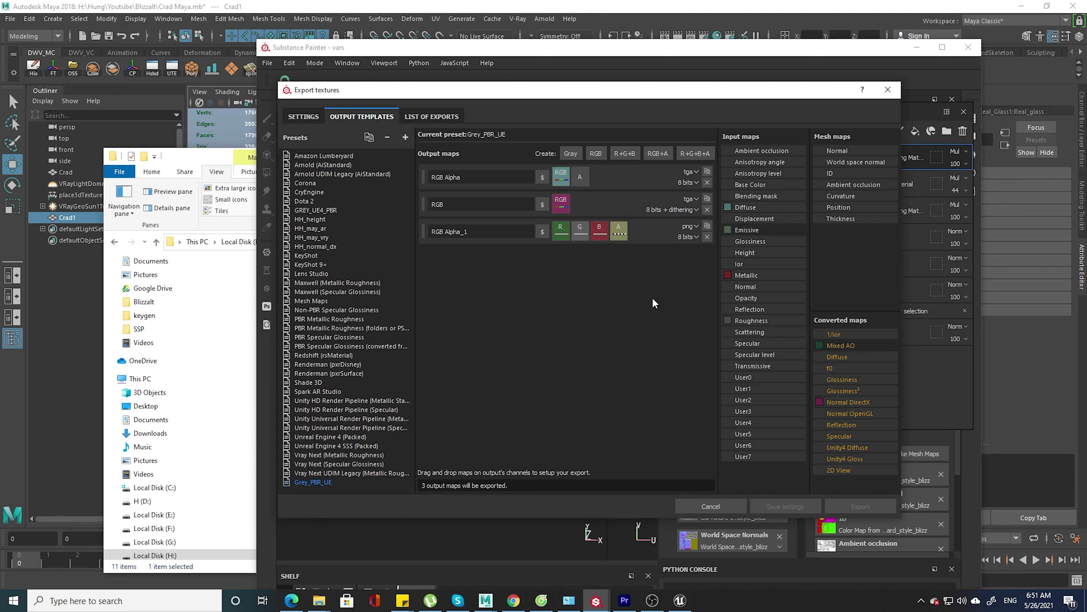
{"action": "left_click", "coordinate": [620, 232]}
{"action": "left_click_drag", "start_coordinate": [751, 228], "coordinate": [621, 232]}
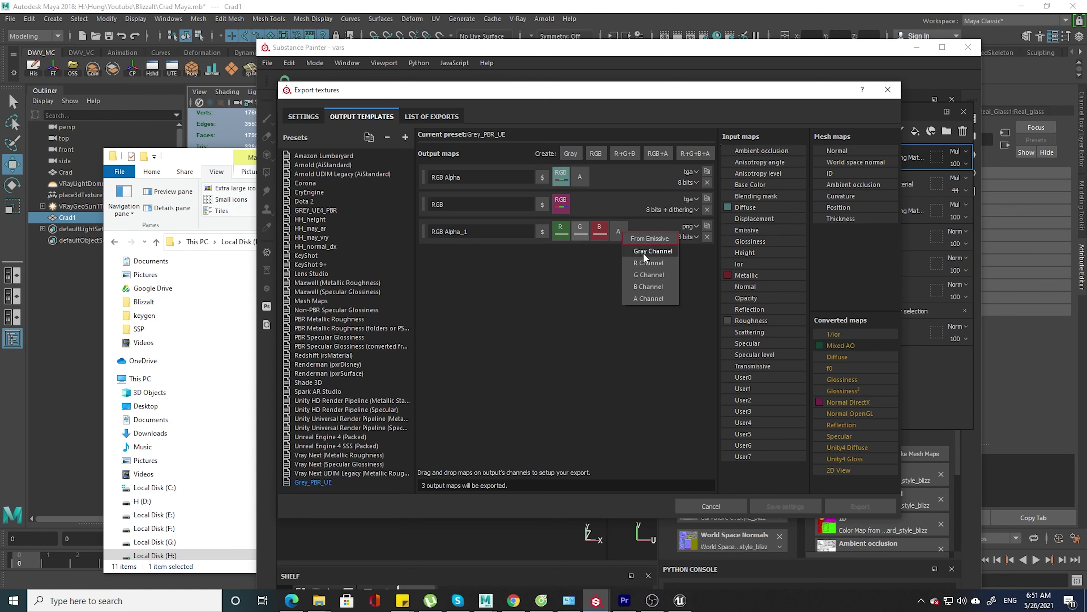
{"action": "left_click", "coordinate": [645, 253]}
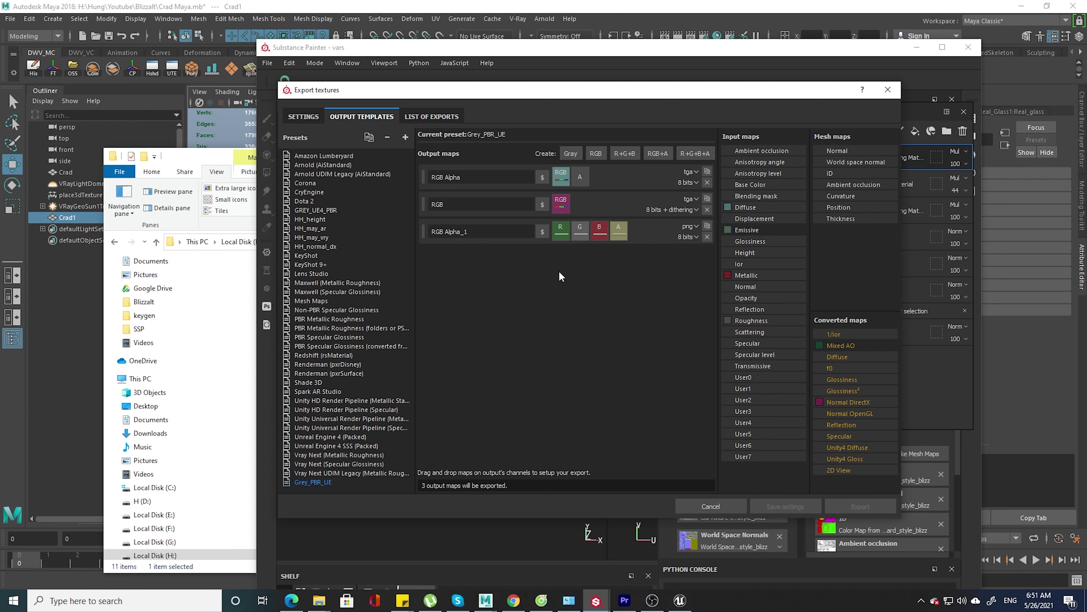
{"action": "left_click", "coordinate": [689, 226]}
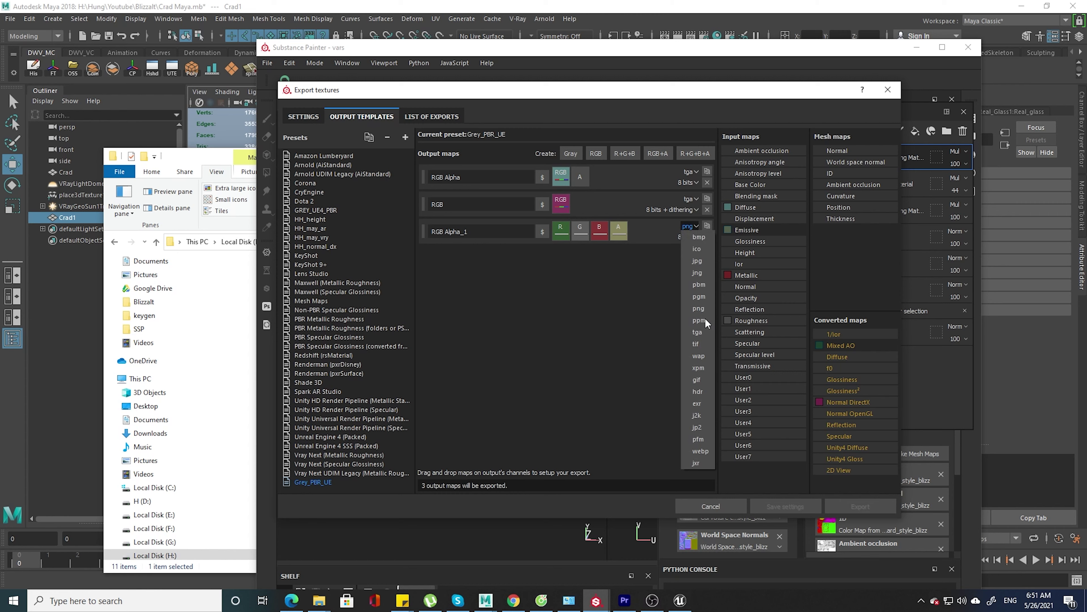
Step: Set the third map to tga and name it T_$textureSet_ORME(.$udim), copied from GREY_UE4_PBR
{"action": "left_click", "coordinate": [697, 332]}
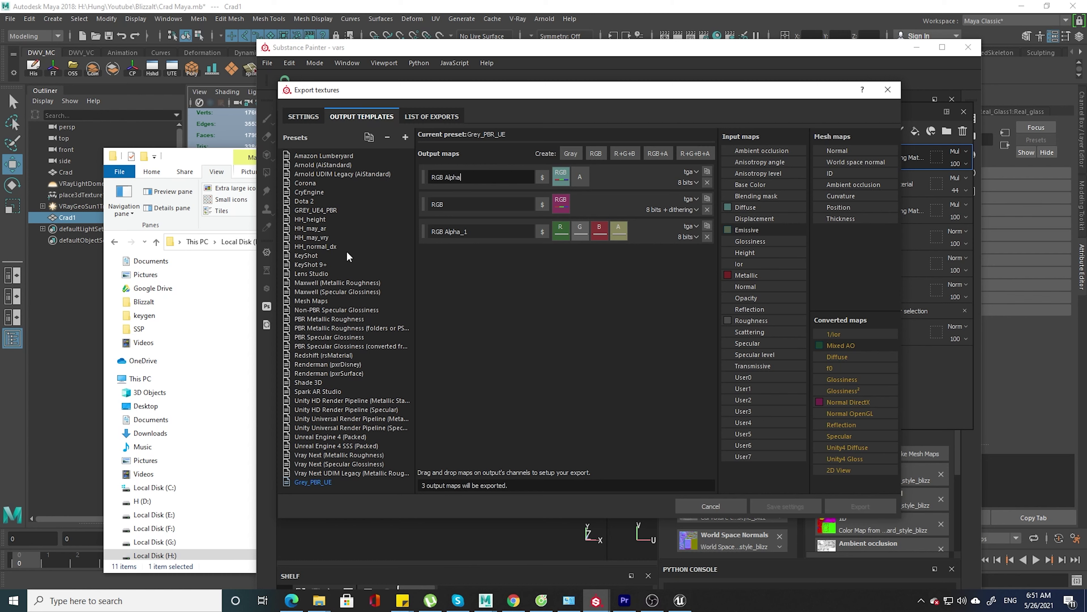
{"action": "left_click", "coordinate": [328, 211]}
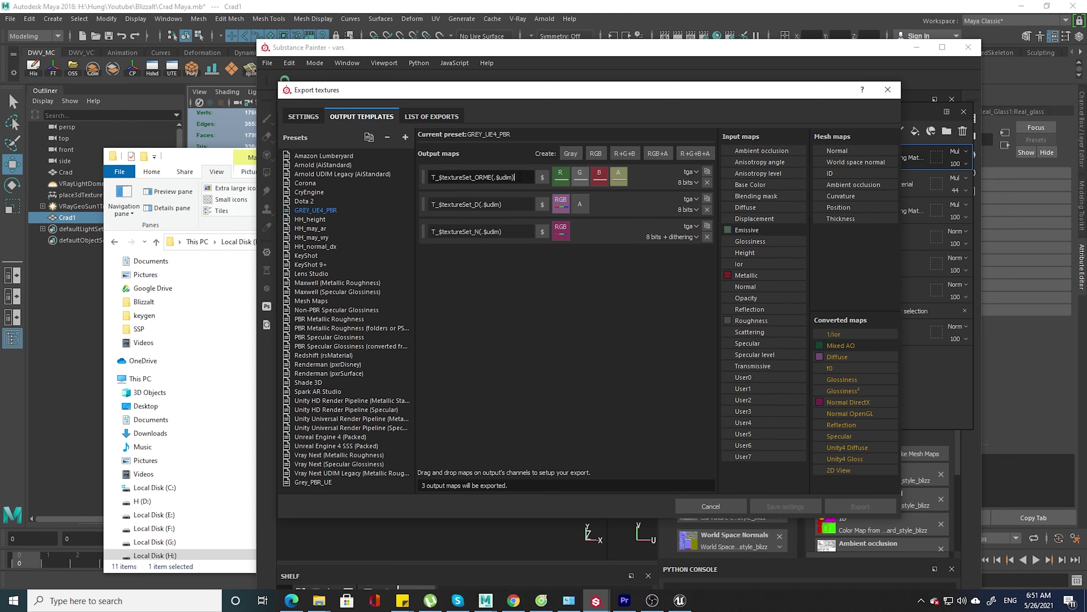
{"action": "left_click_drag", "start_coordinate": [518, 177], "coordinate": [403, 176]}
{"action": "key", "text": "ctrl+c"}
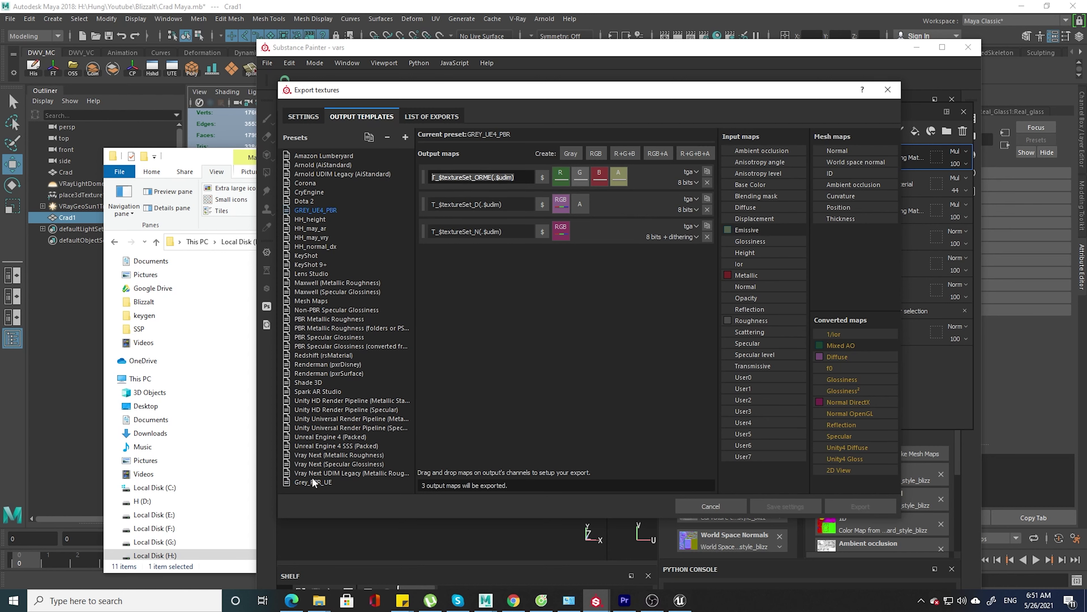
{"action": "left_click", "coordinate": [312, 479]}
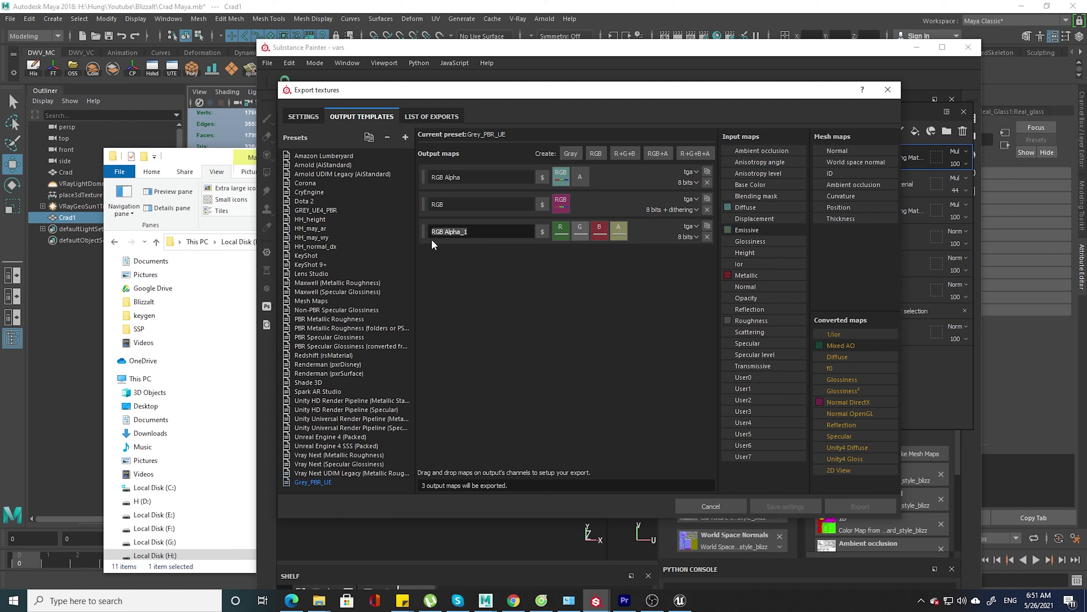
{"action": "key", "text": "ctrl+v"}
{"action": "left_click_drag", "start_coordinate": [438, 232], "coordinate": [471, 231]}
{"action": "left_click_drag", "start_coordinate": [475, 231], "coordinate": [442, 232]}
{"action": "left_click", "coordinate": [516, 229]}
{"action": "left_click_drag", "start_coordinate": [474, 231], "coordinate": [492, 231]}
Step: Name the first map T_$textureSet_D(.$udim), copied from GREY_UE4_PBR
{"action": "left_click", "coordinate": [322, 209]}
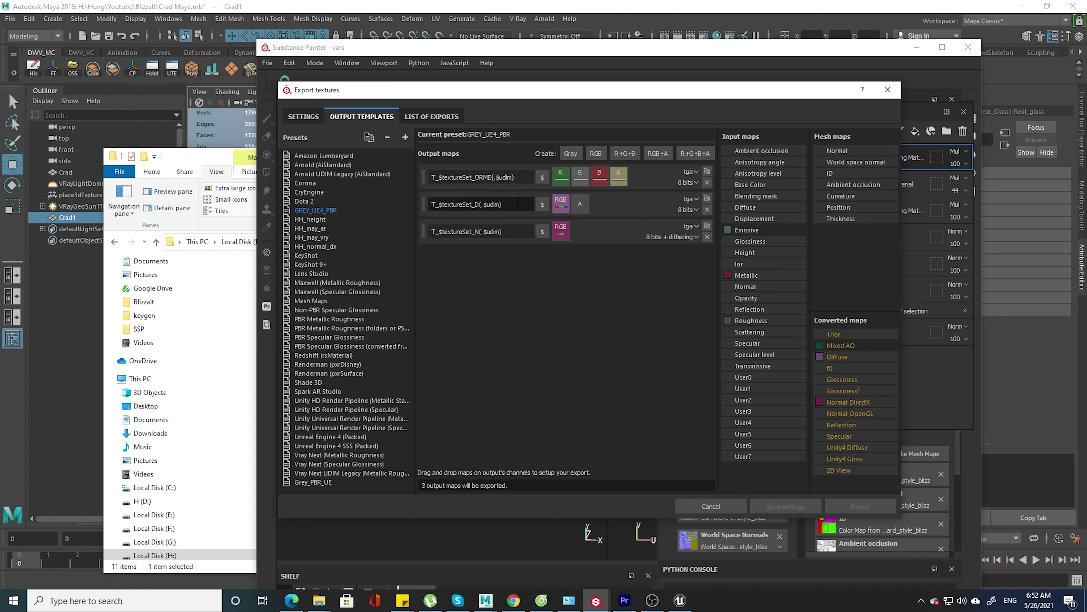
{"action": "left_click_drag", "start_coordinate": [518, 204], "coordinate": [383, 201]}
{"action": "key", "text": "ctrl+c"}
{"action": "left_click", "coordinate": [313, 482]}
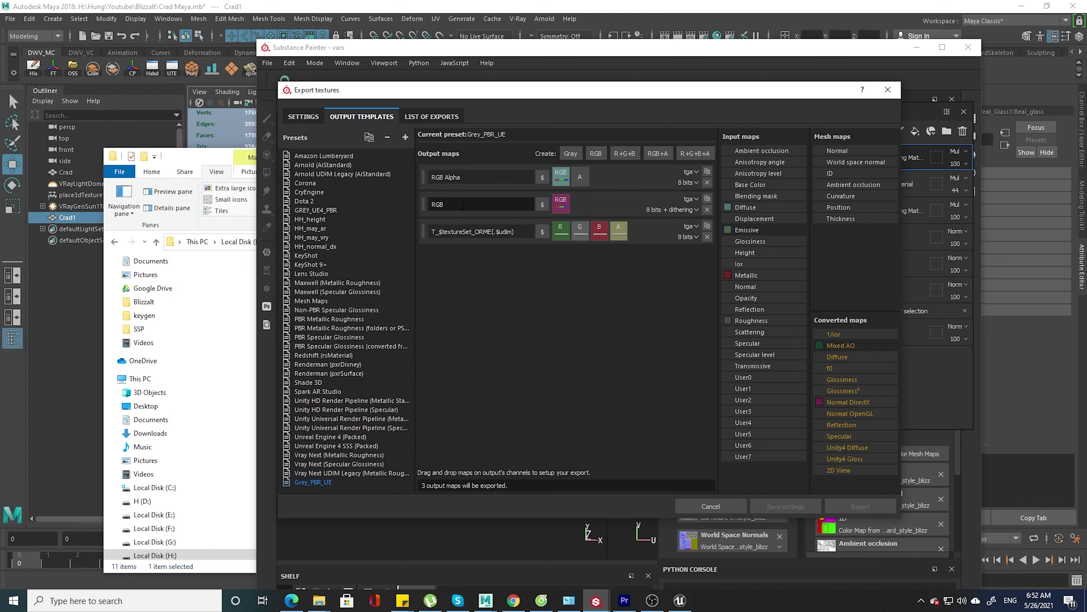
{"action": "key", "text": "ctrl+v"}
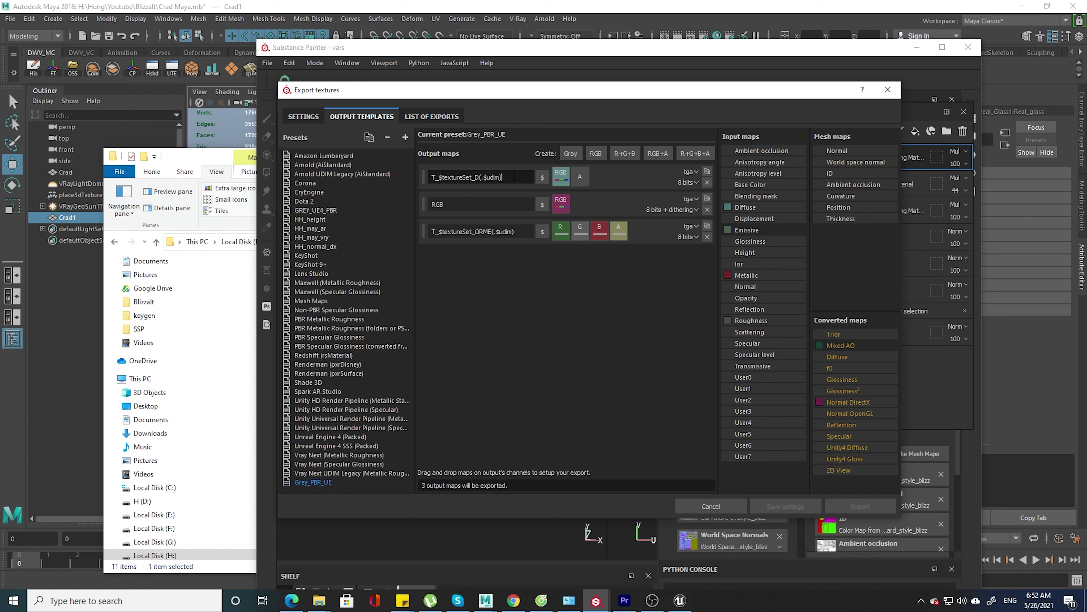
{"action": "left_click_drag", "start_coordinate": [501, 177], "coordinate": [484, 177]}
{"action": "double_click", "coordinate": [488, 177]}
Step: Name the second map T_$textureSet_N(.$udim), copied from GREY_UE4_PBR
{"action": "left_click", "coordinate": [326, 211]}
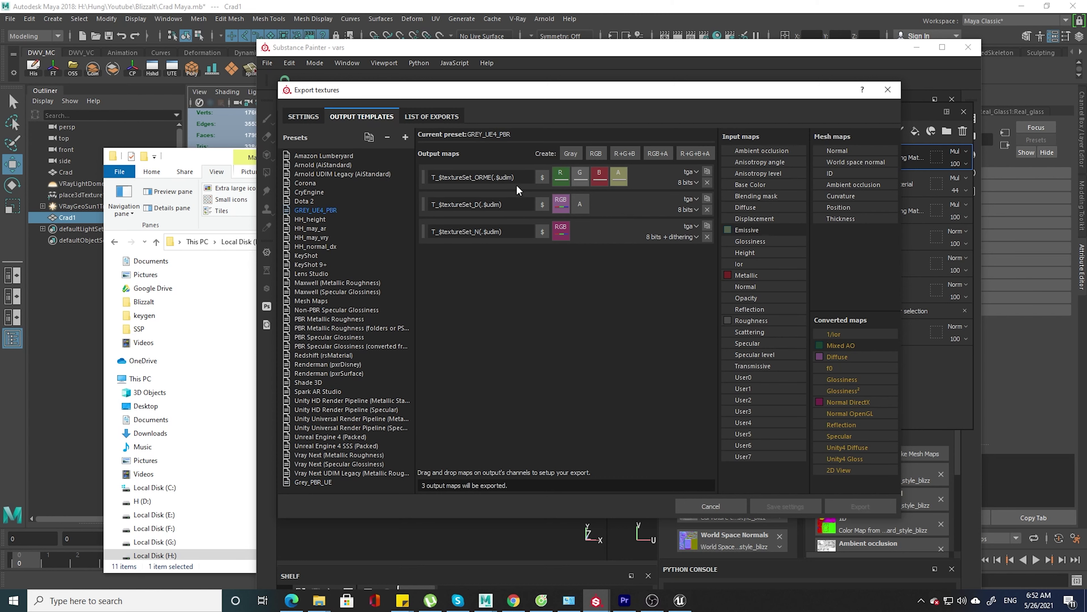
{"action": "left_click_drag", "start_coordinate": [507, 228], "coordinate": [376, 231]}
{"action": "key", "text": "ctrl+c"}
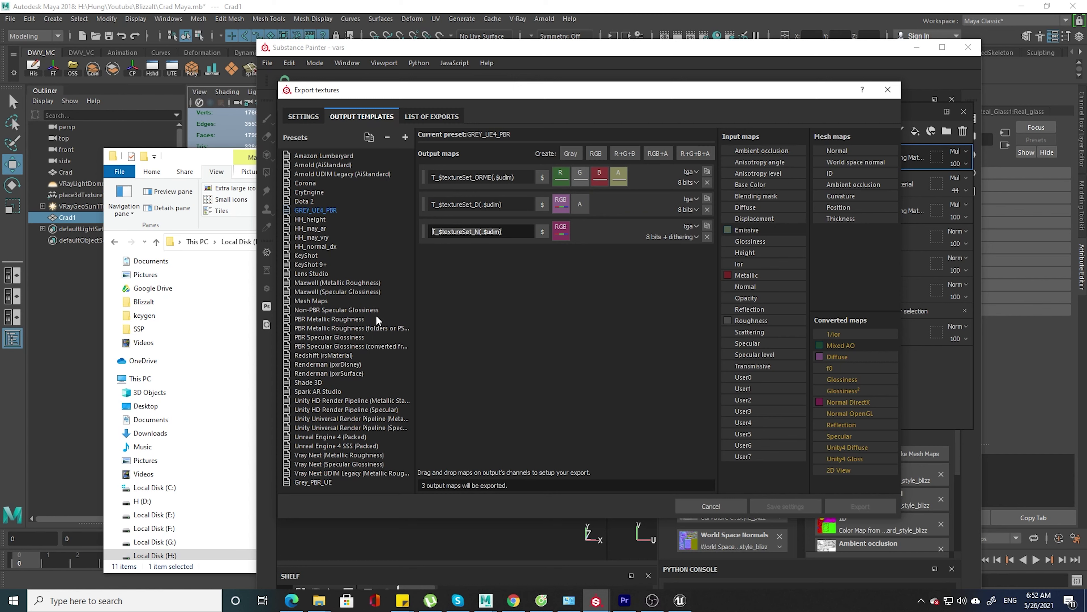
{"action": "left_click", "coordinate": [313, 482]}
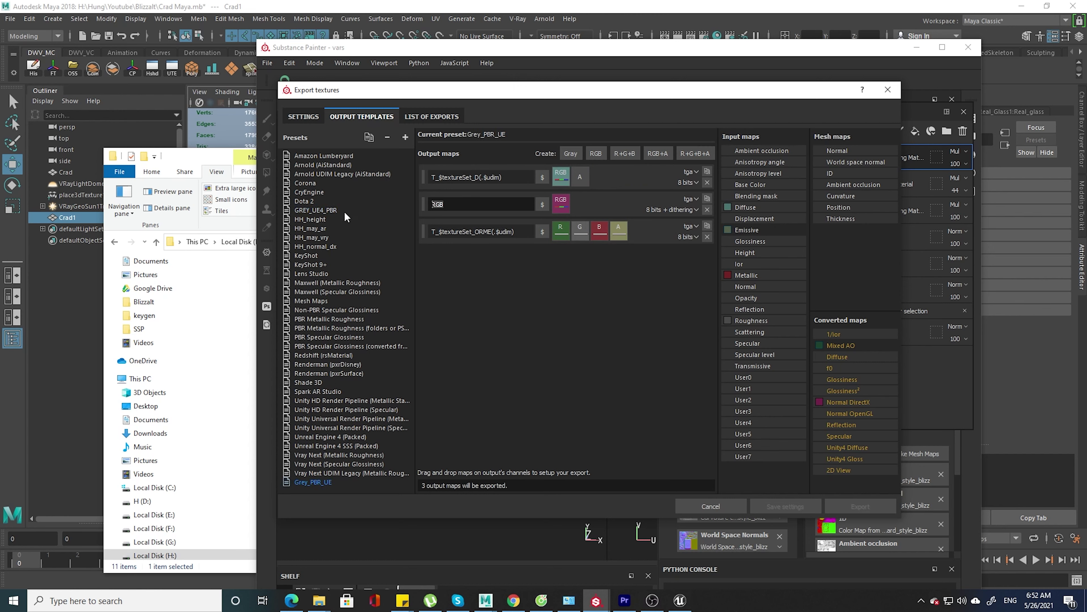
{"action": "key", "text": "ctrl+v"}
{"action": "left_click", "coordinate": [479, 204]}
{"action": "key", "text": "Return"}
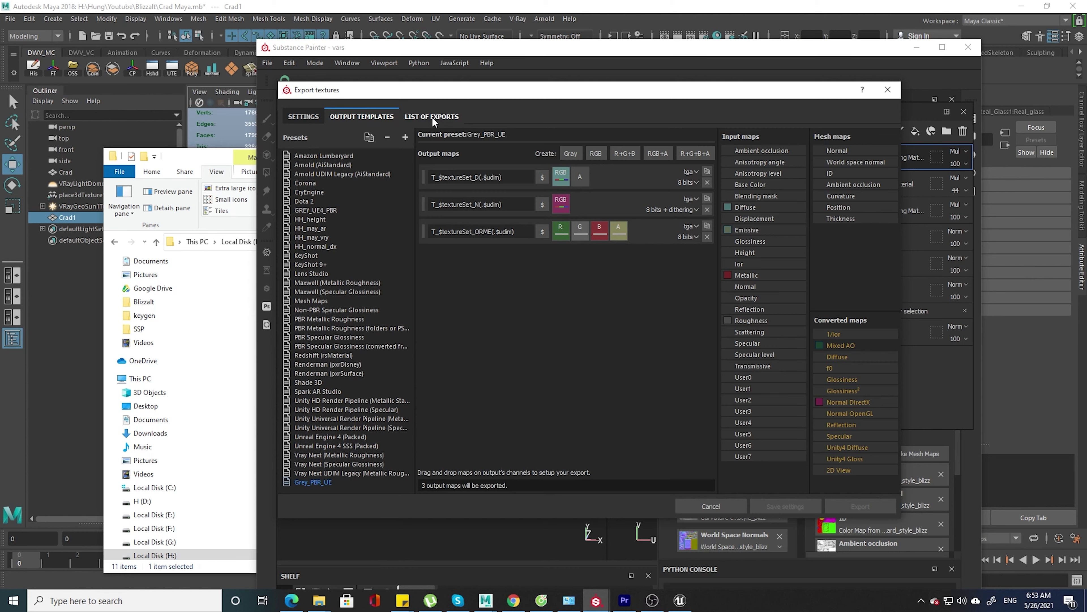
Step: Reset all card_style_blizz export settings to the default 7-png 2048x2048 template
{"action": "left_click", "coordinate": [420, 120]}
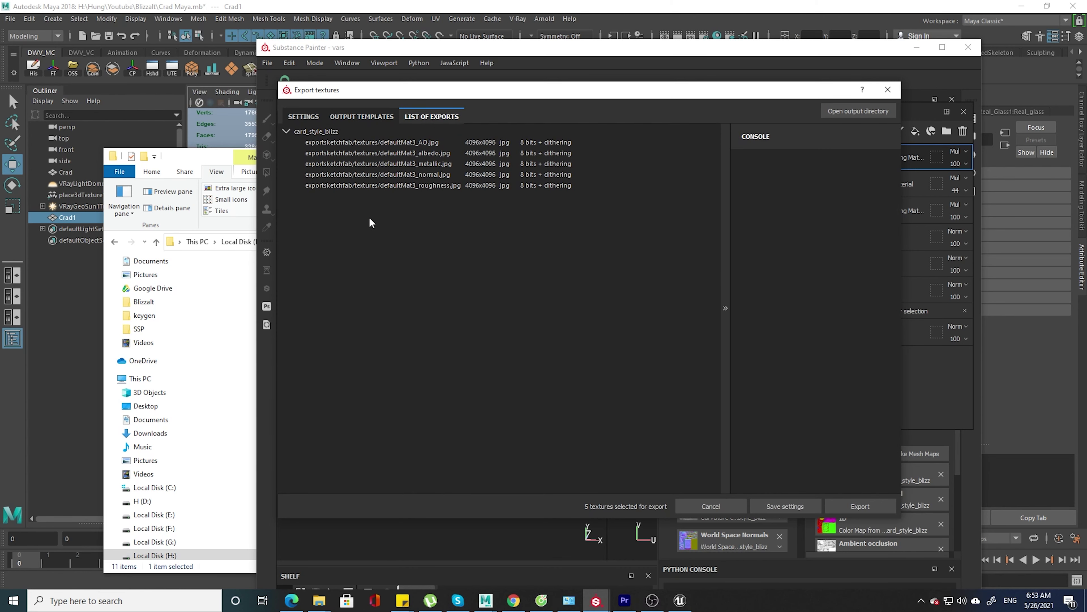
{"action": "left_click", "coordinate": [298, 118]}
{"action": "left_click", "coordinate": [320, 162]}
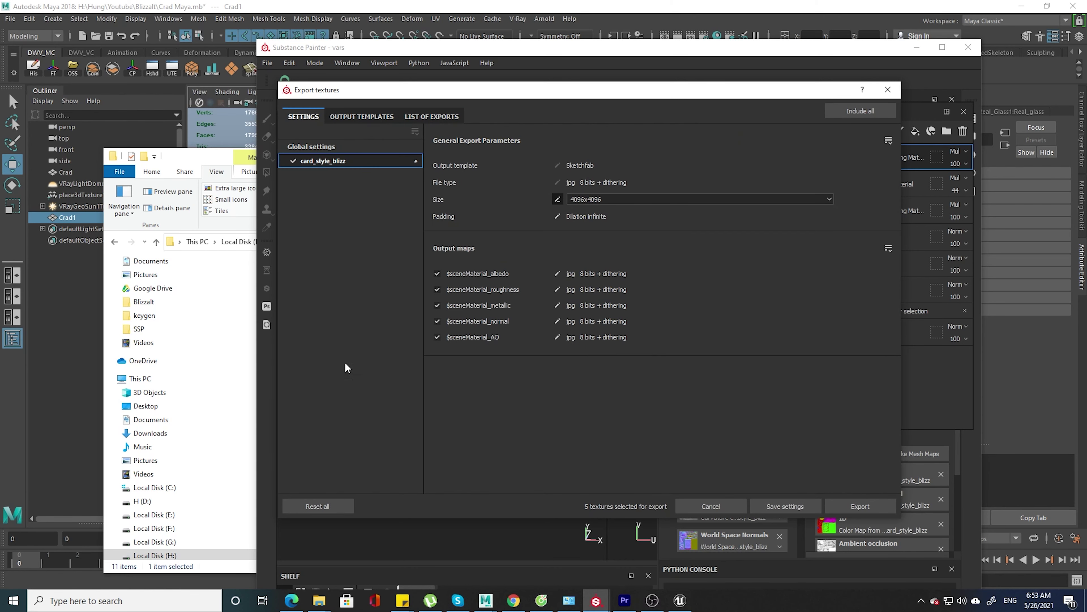
{"action": "left_click", "coordinate": [330, 506]}
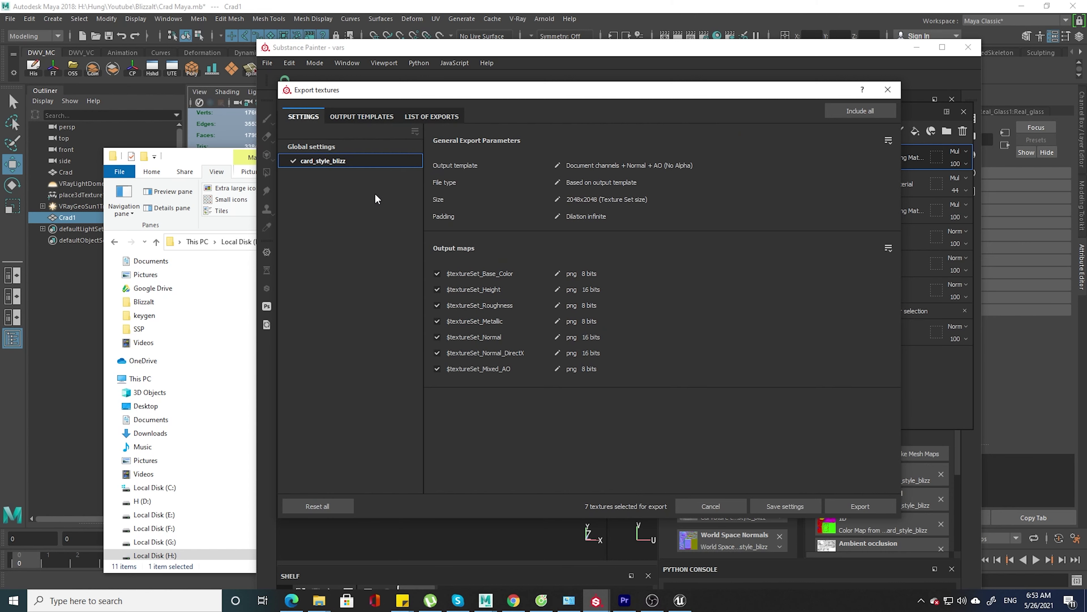
{"action": "left_click", "coordinate": [429, 114]}
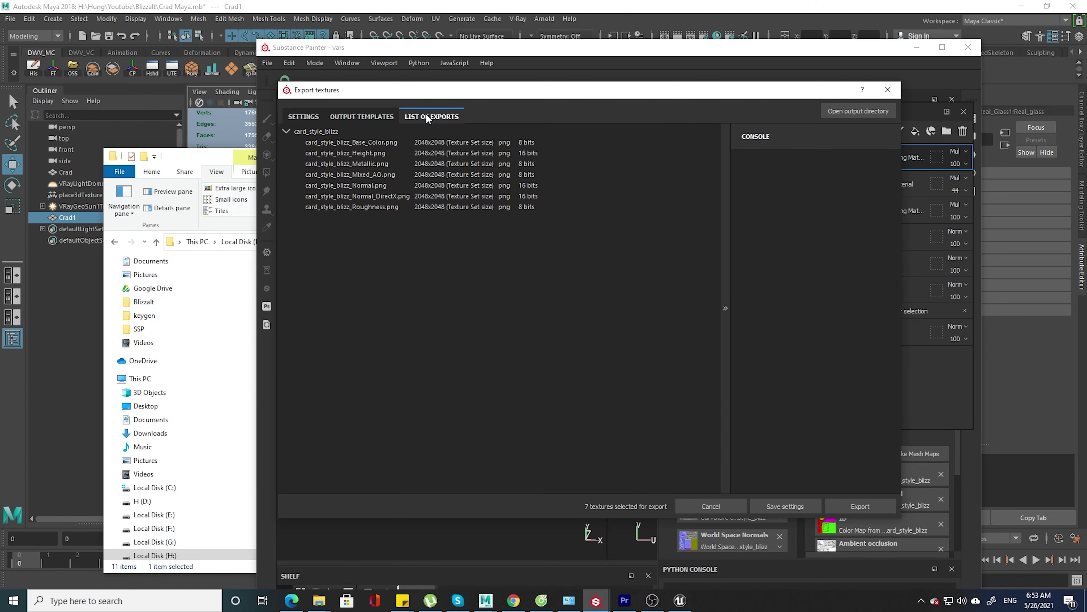
{"action": "left_click", "coordinate": [312, 119]}
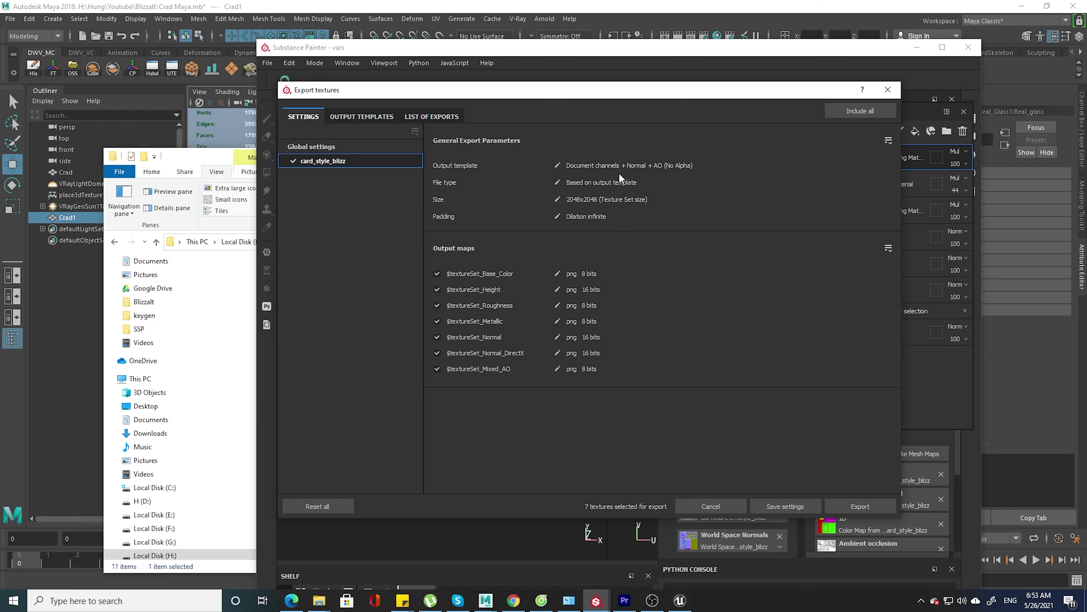
Step: Set the export size to 4096x4096 and choose the Grey_PBR_UE output template
{"action": "left_click", "coordinate": [578, 200]}
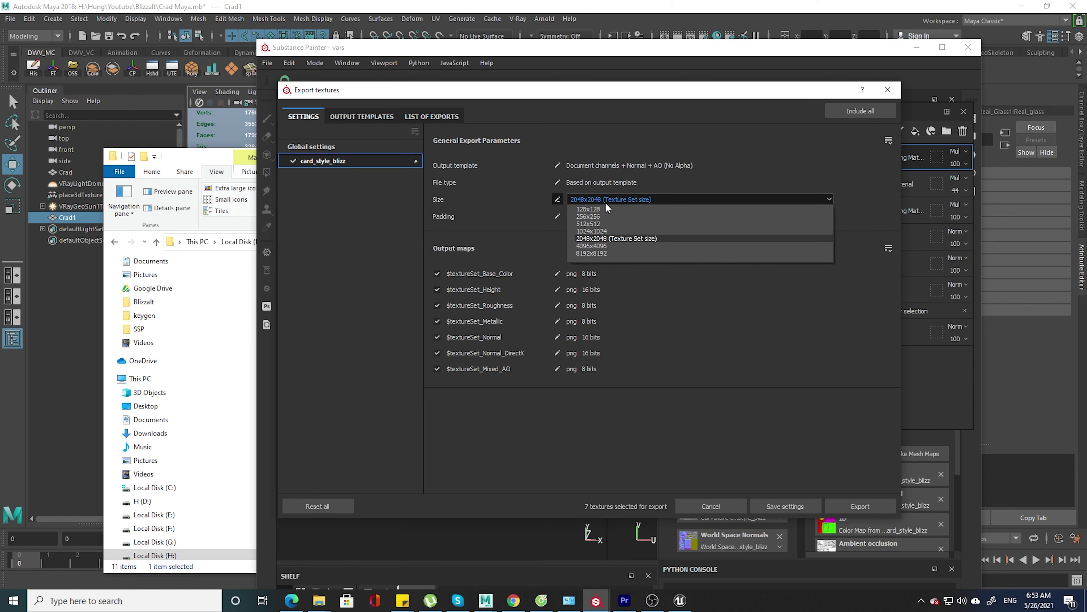
{"action": "left_click", "coordinate": [596, 246]}
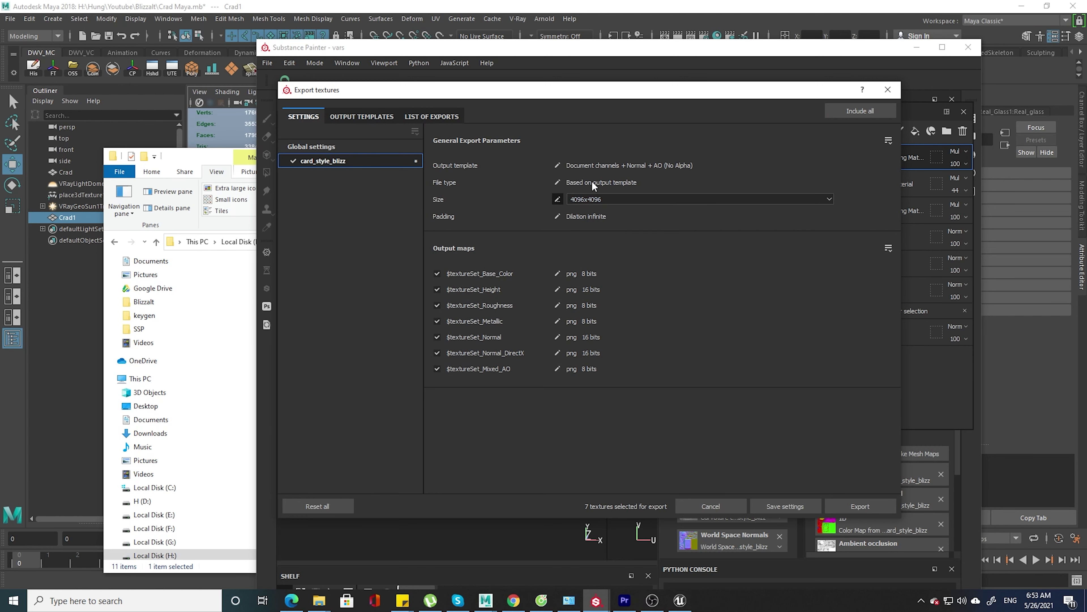
{"action": "left_click", "coordinate": [669, 166]}
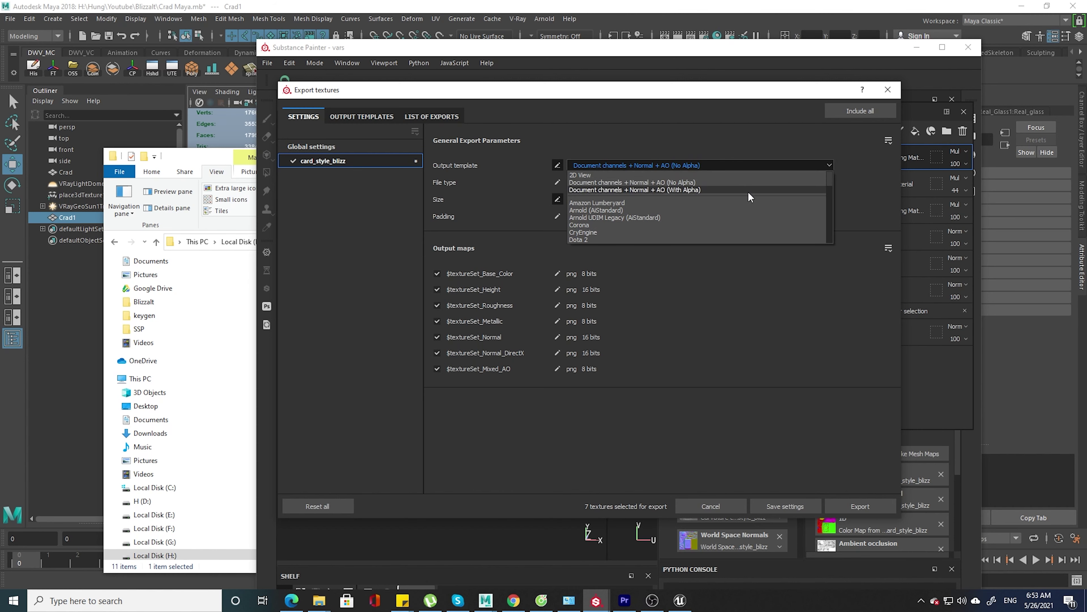
{"action": "left_click_drag", "start_coordinate": [830, 188], "coordinate": [834, 235]}
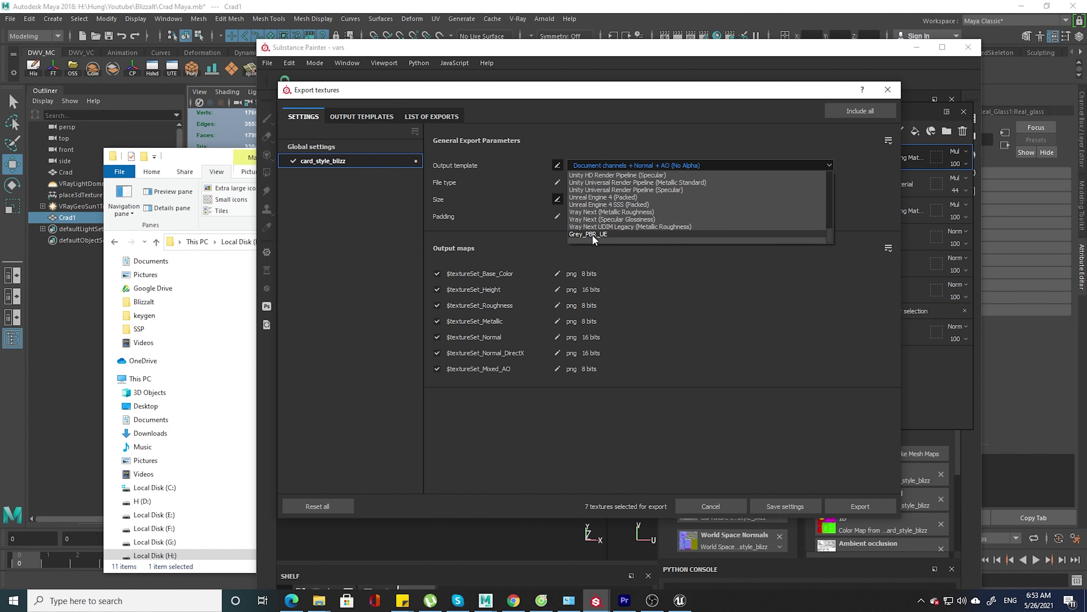
{"action": "left_click", "coordinate": [593, 234]}
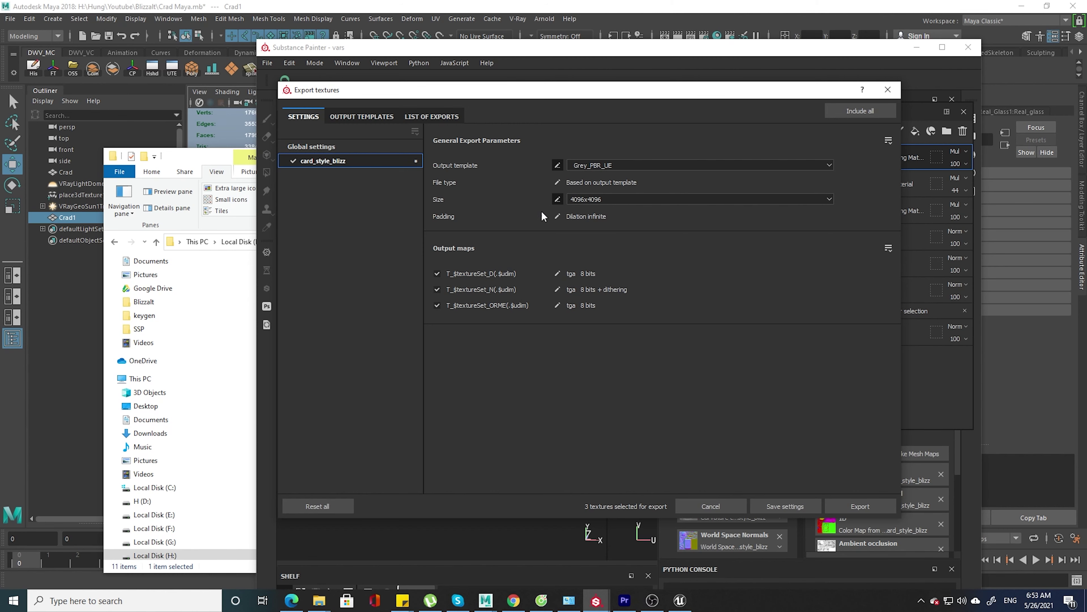
Step: Export the three card_style_blizz TGA textures and open the output folder
{"action": "left_click", "coordinate": [381, 116]}
{"action": "left_click", "coordinate": [432, 116]}
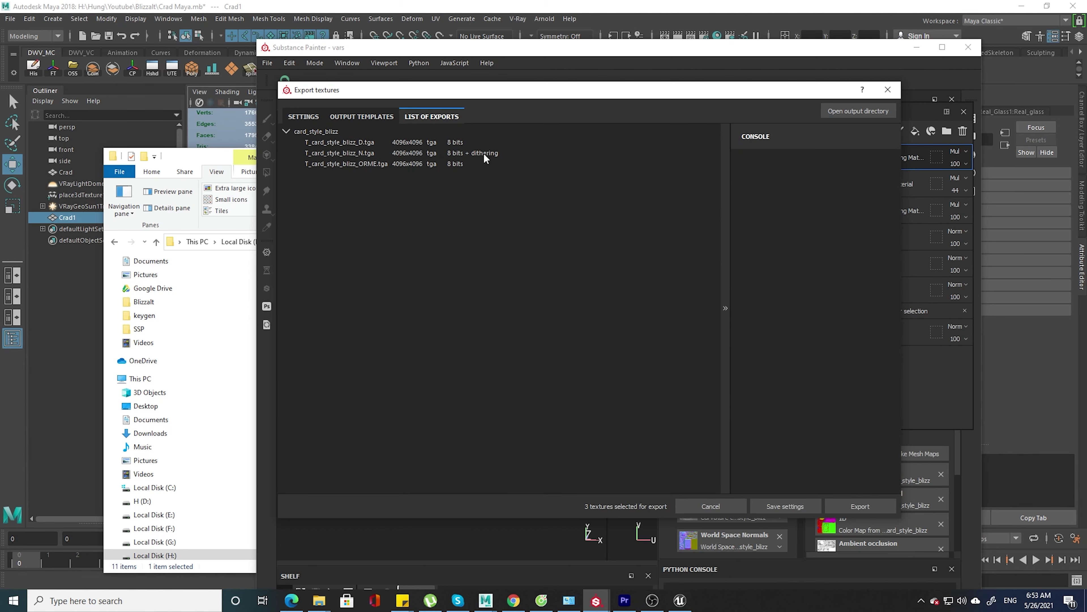
{"action": "left_click", "coordinate": [861, 506]}
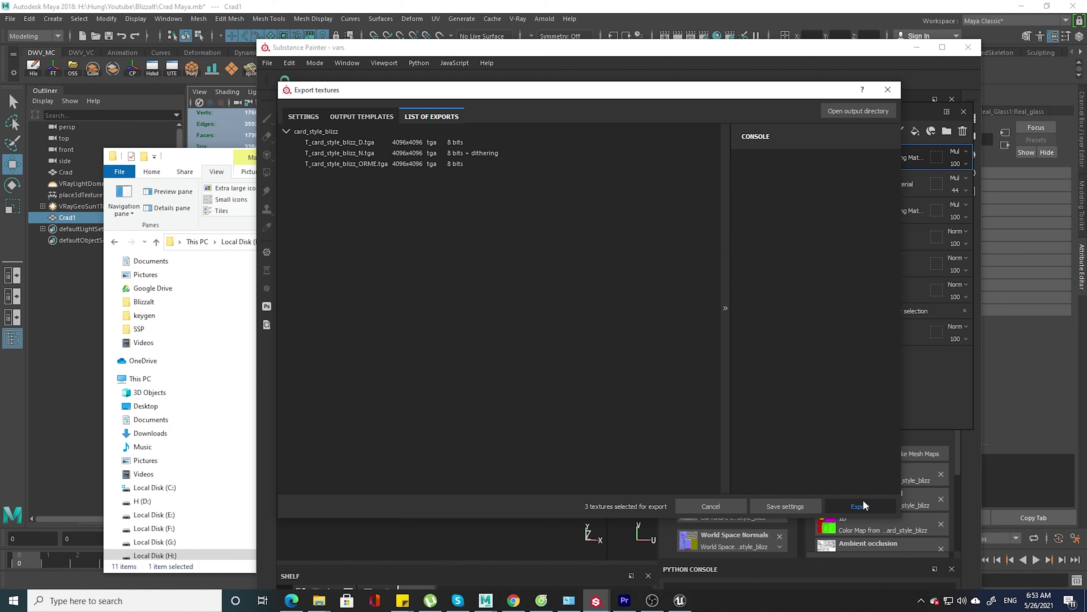
{"action": "left_click", "coordinate": [305, 118]}
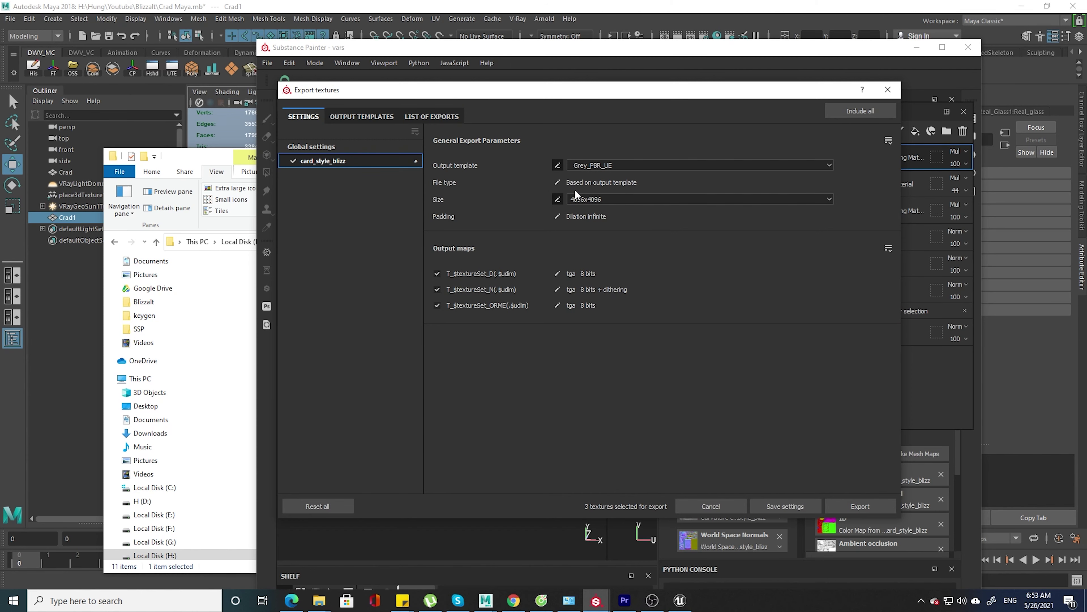
{"action": "left_click", "coordinate": [860, 506]}
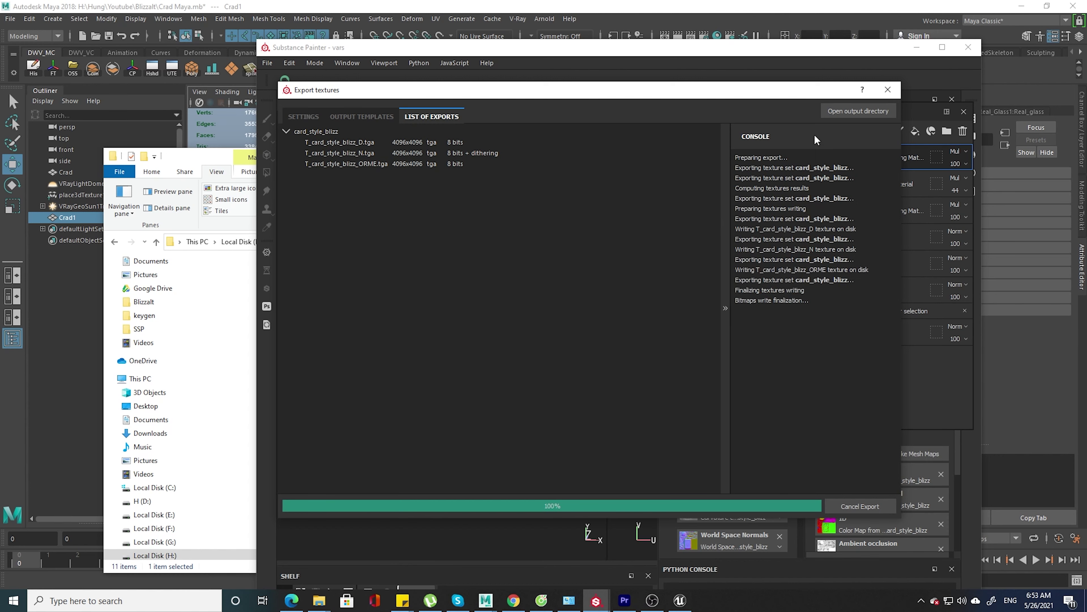
{"action": "left_click", "coordinate": [860, 112]}
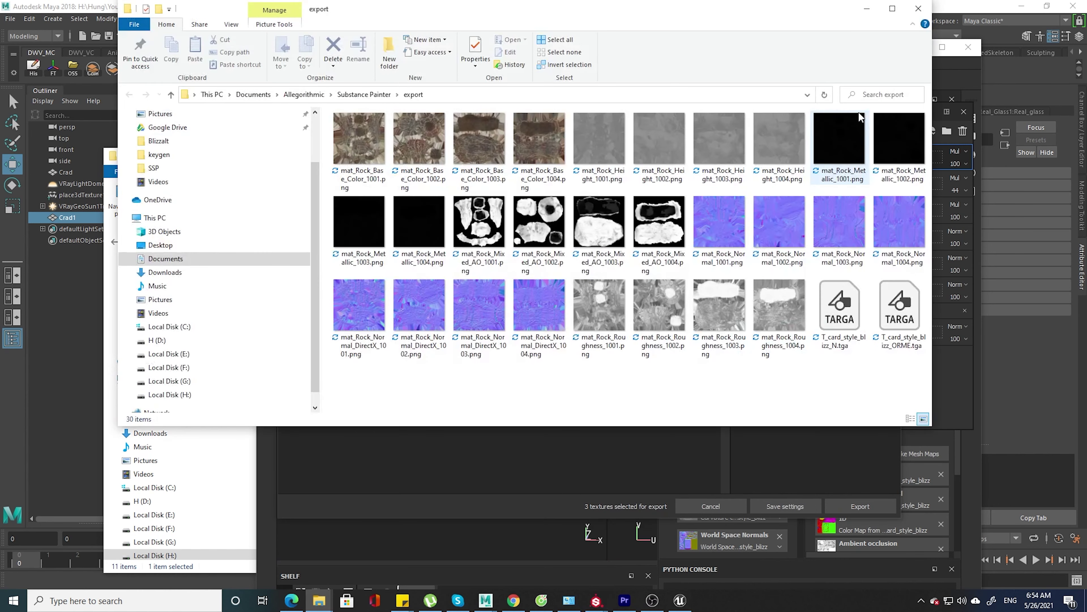
Step: Inspect T_card_style_blizz_N.tga in the export folder, then return to Output Templates
{"action": "left_click", "coordinate": [838, 302]}
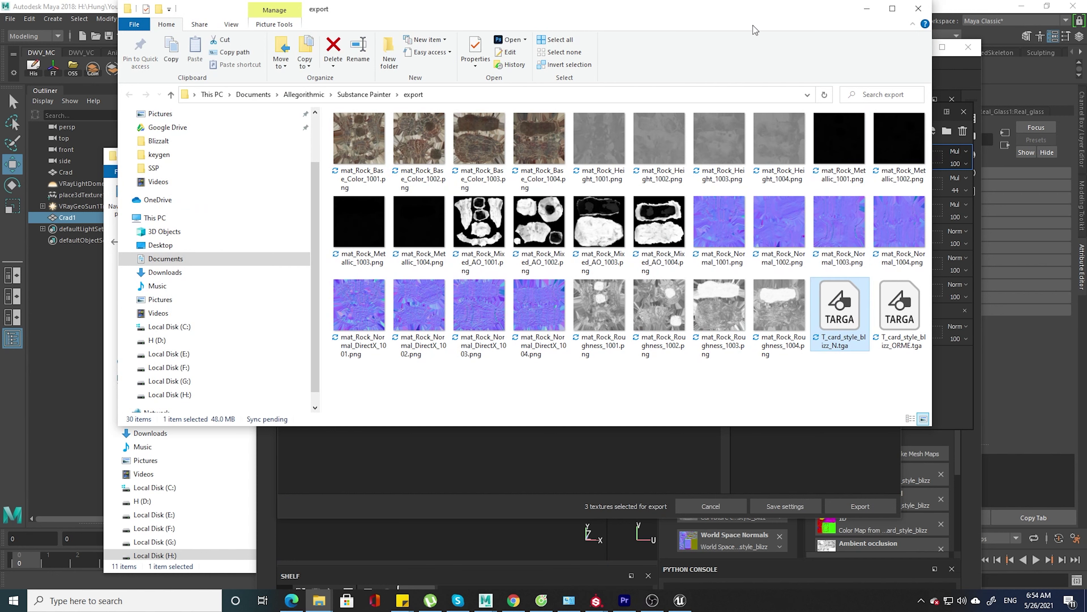
{"action": "left_click", "coordinate": [866, 13]}
{"action": "left_click", "coordinate": [359, 116]}
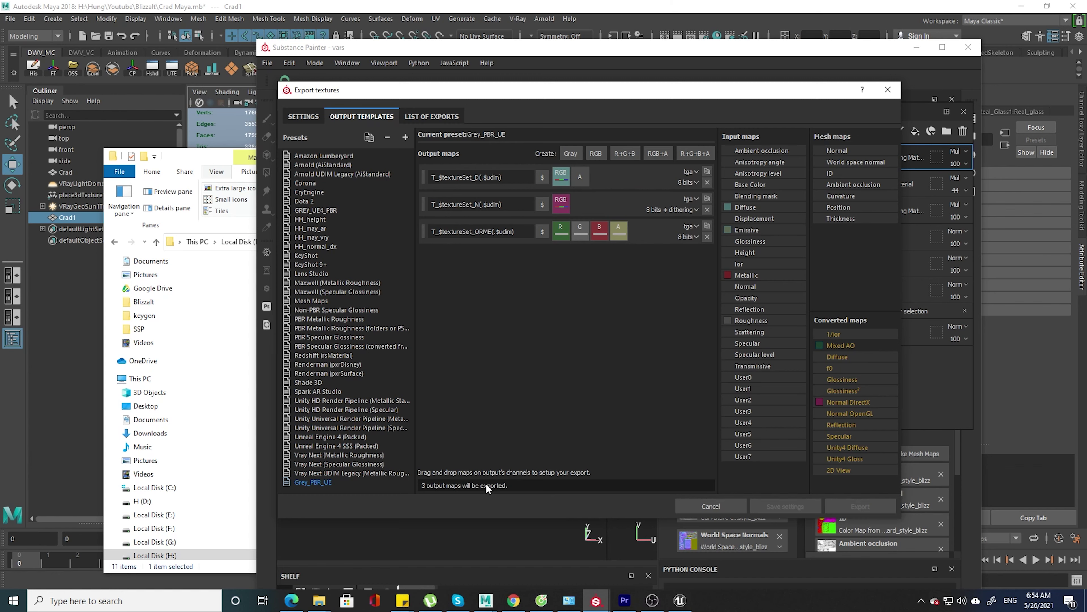
Step: Try a targa file type override for the texture set, then remove it
{"action": "left_click", "coordinate": [303, 117]}
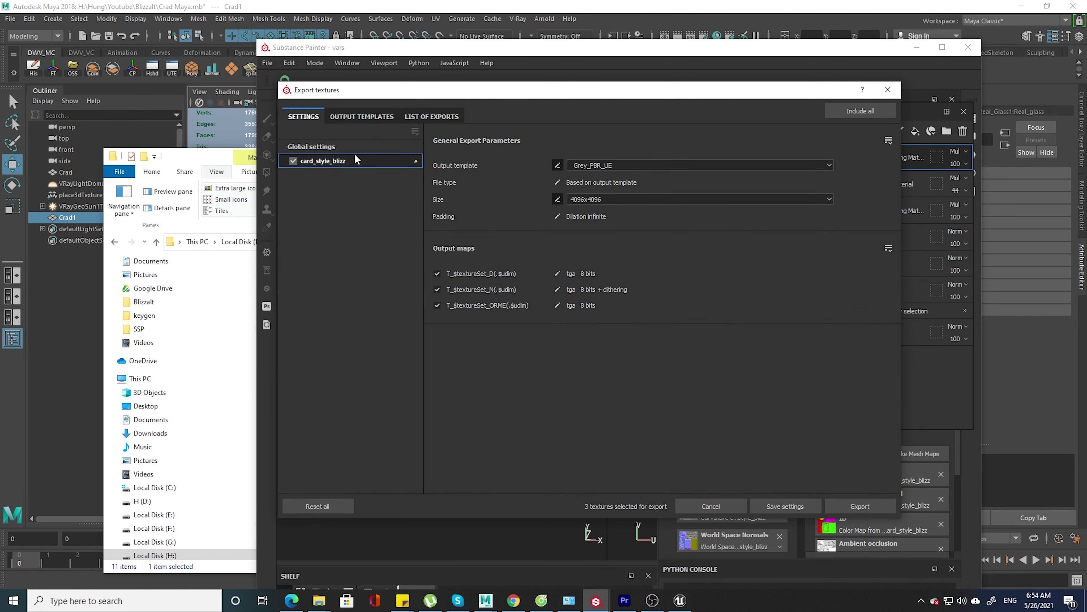
{"action": "left_click", "coordinate": [557, 183]}
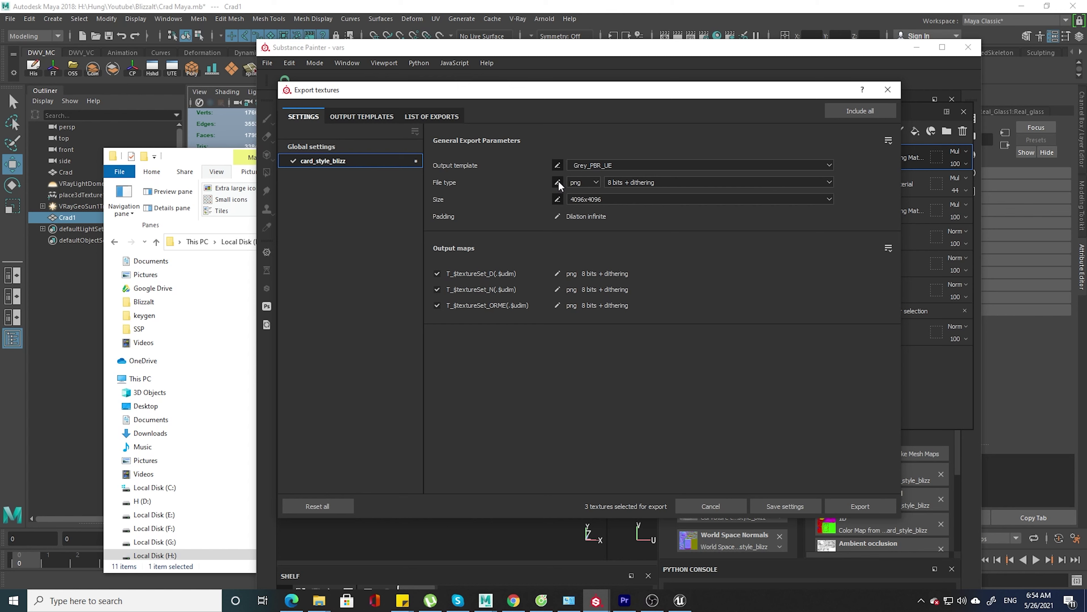
{"action": "left_click", "coordinate": [589, 182]}
{"action": "left_click", "coordinate": [581, 254]}
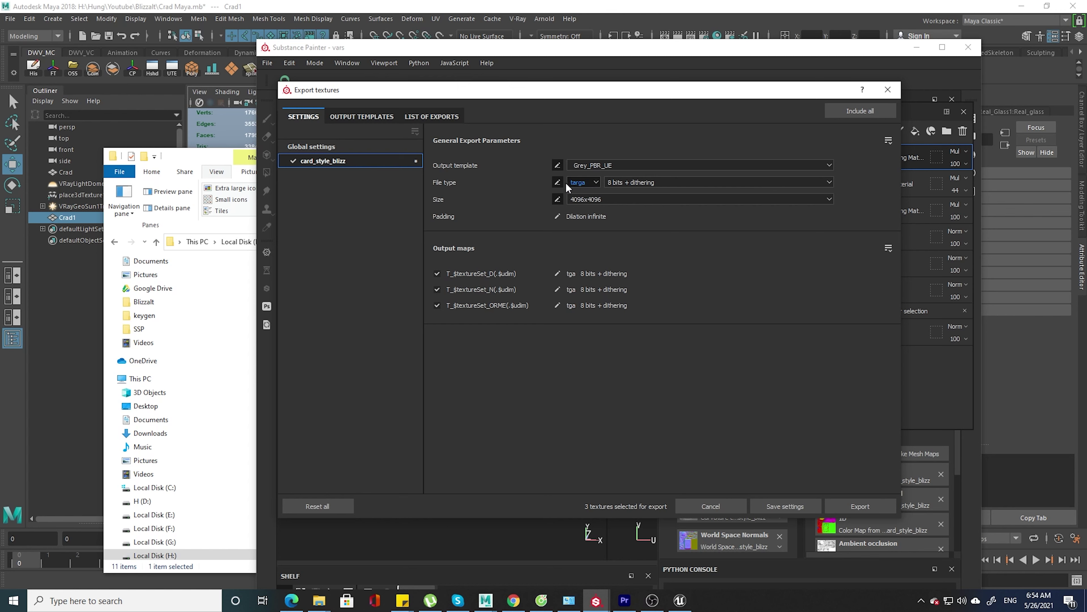
{"action": "left_click", "coordinate": [557, 182]}
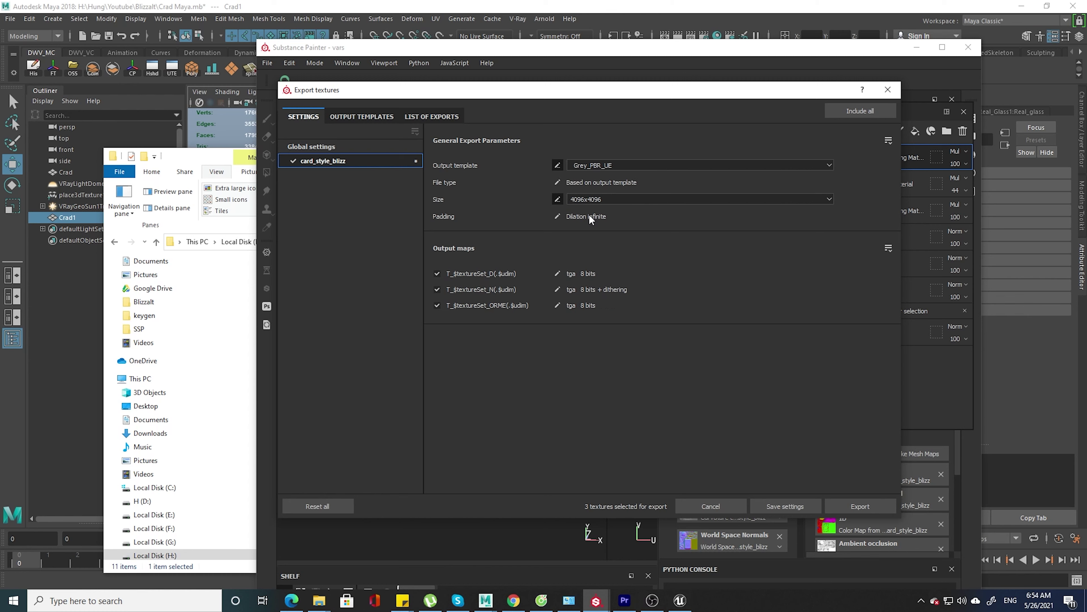
Step: Check the override-all options, export list and template, then return to Settings
{"action": "left_click", "coordinate": [888, 140]}
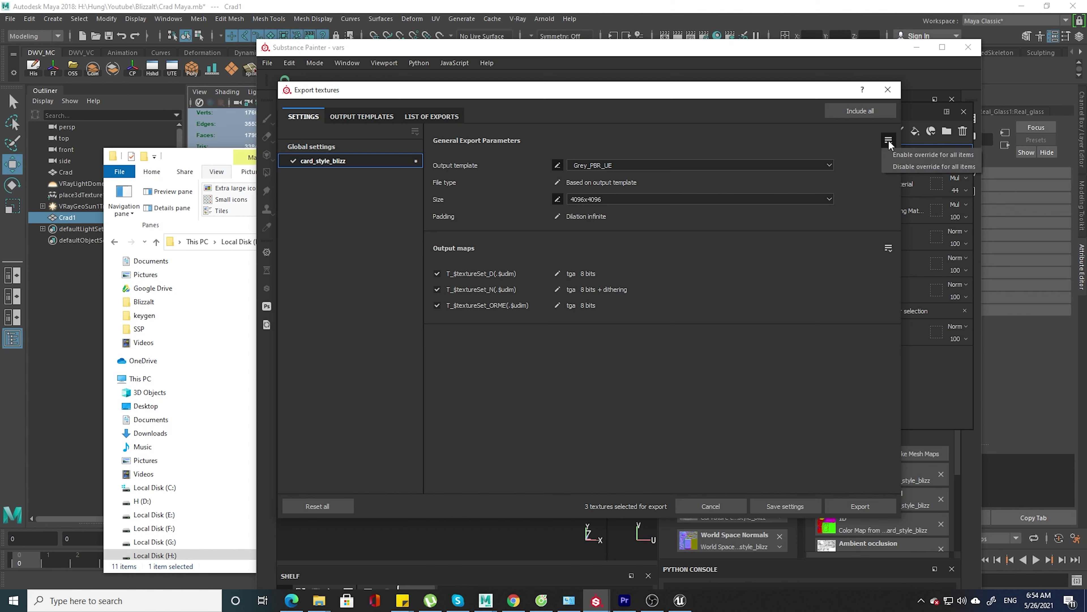
{"action": "left_click", "coordinate": [828, 143]}
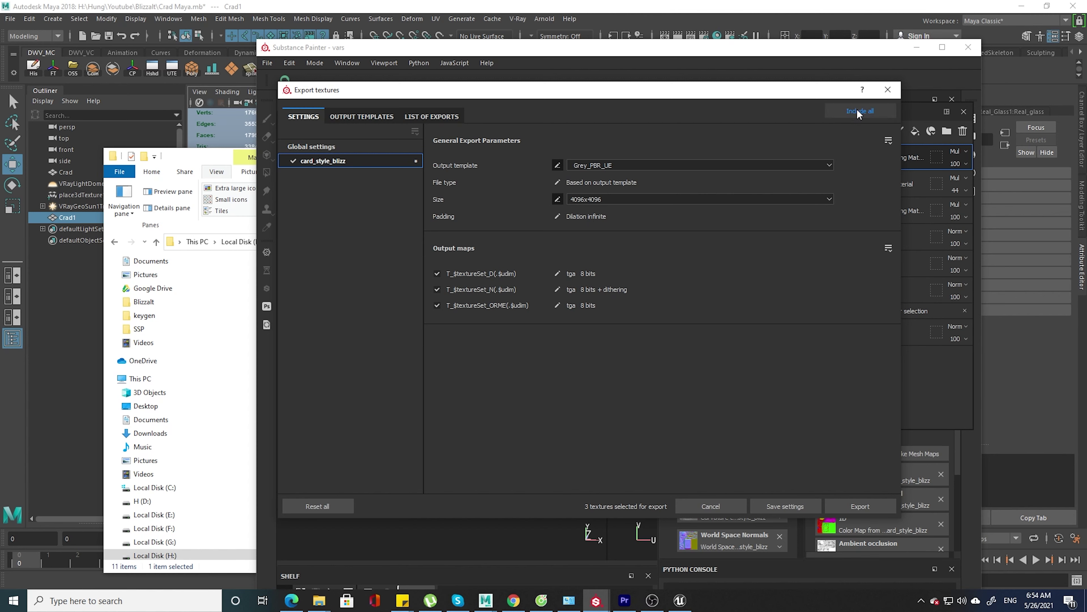
{"action": "left_click", "coordinate": [447, 119]}
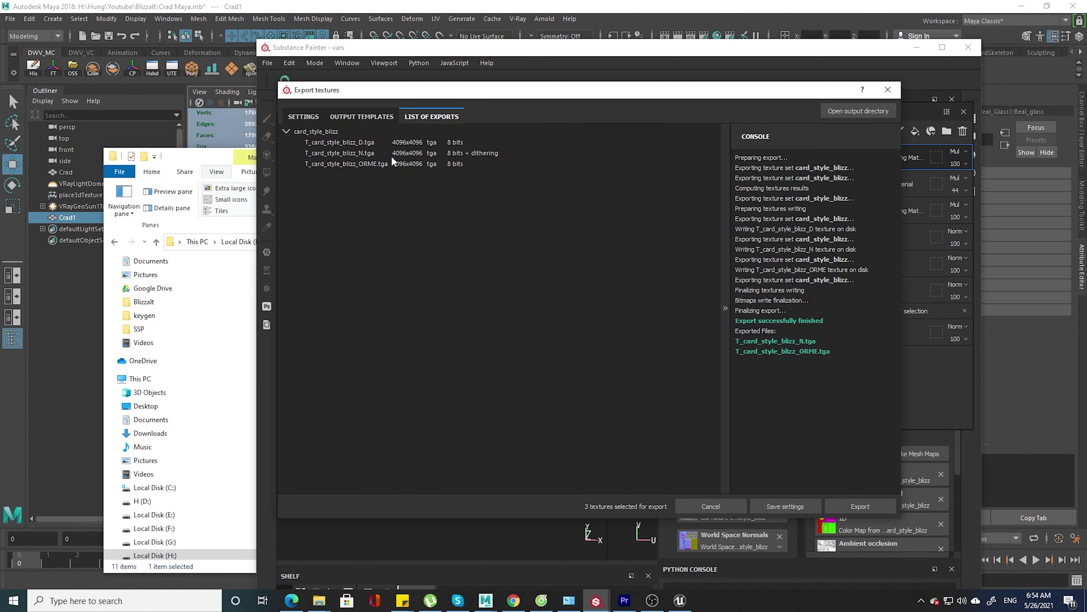
{"action": "left_click", "coordinate": [368, 122]}
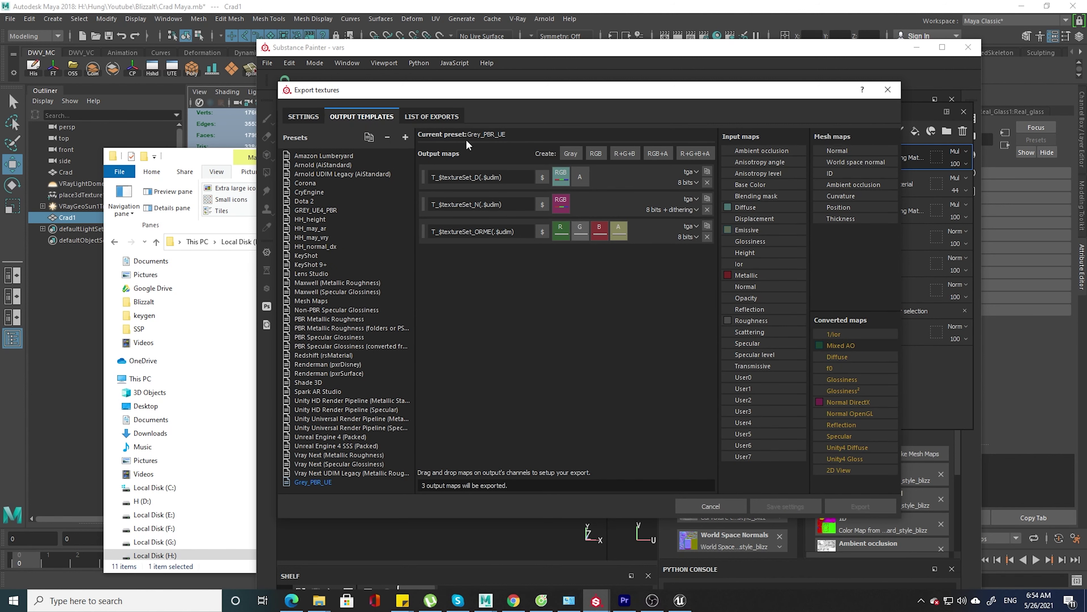
{"action": "left_click", "coordinate": [303, 117]}
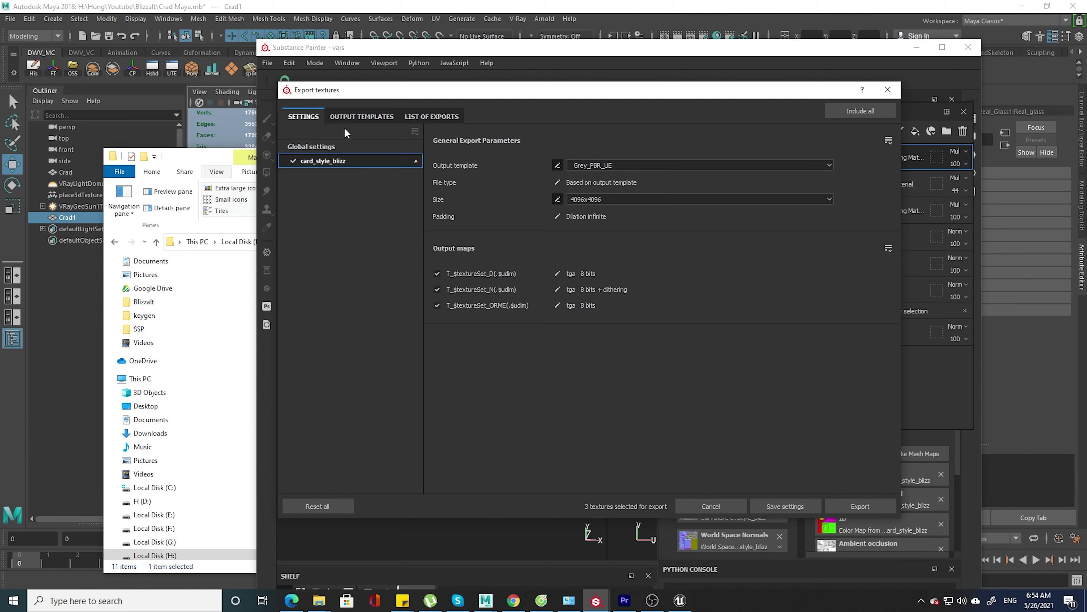
Step: Show the global export settings and copy the Blizzalt folder path from File Explorer
{"action": "left_click", "coordinate": [327, 148]}
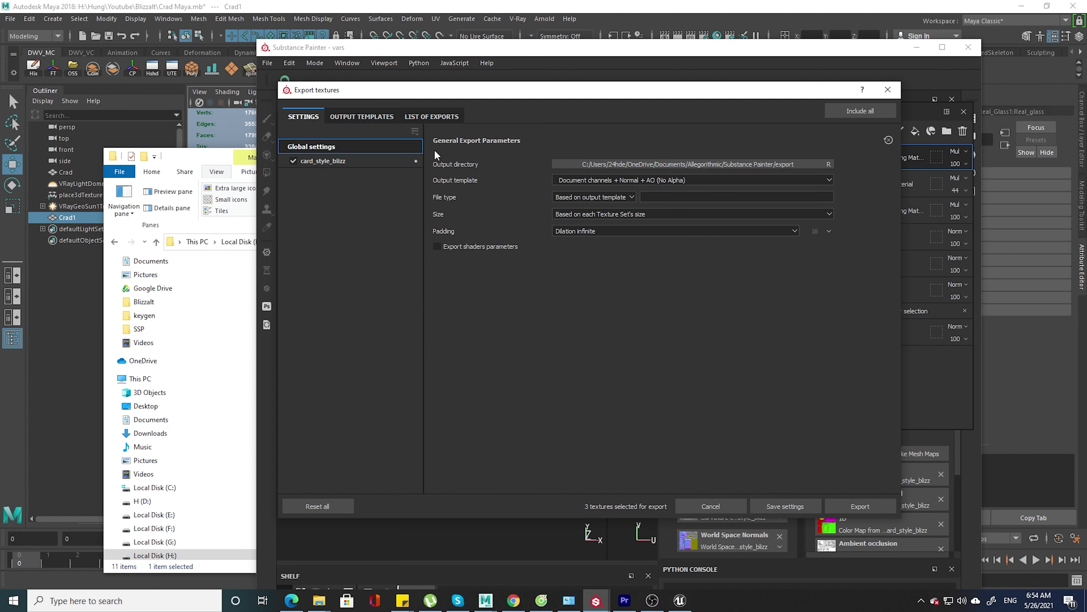
{"action": "left_click", "coordinate": [826, 164]}
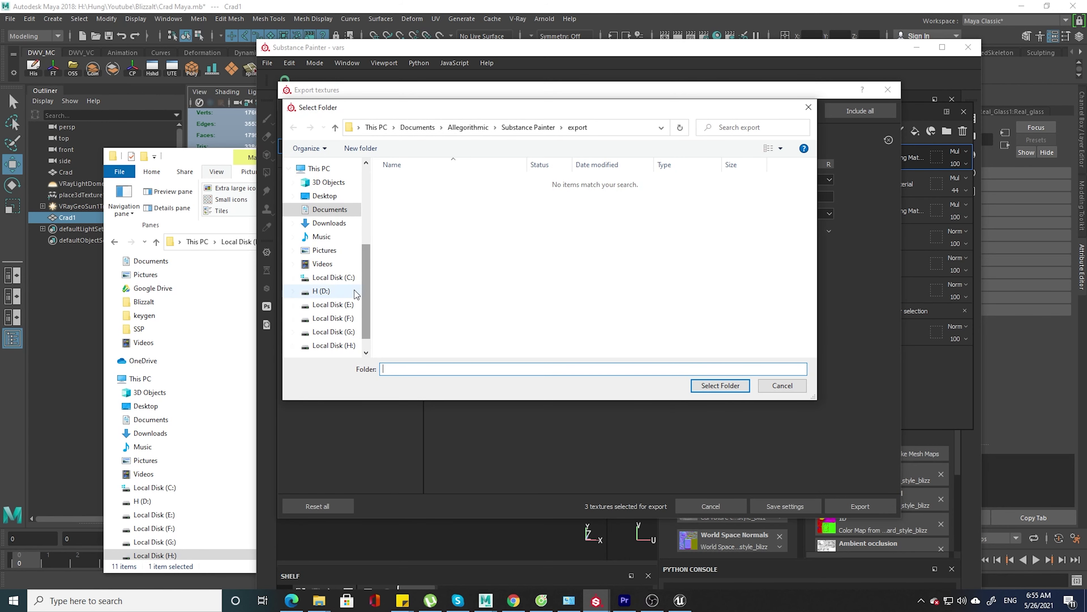
{"action": "scroll", "coordinate": [366, 308], "scroll_direction": "down", "scroll_amount": 2}
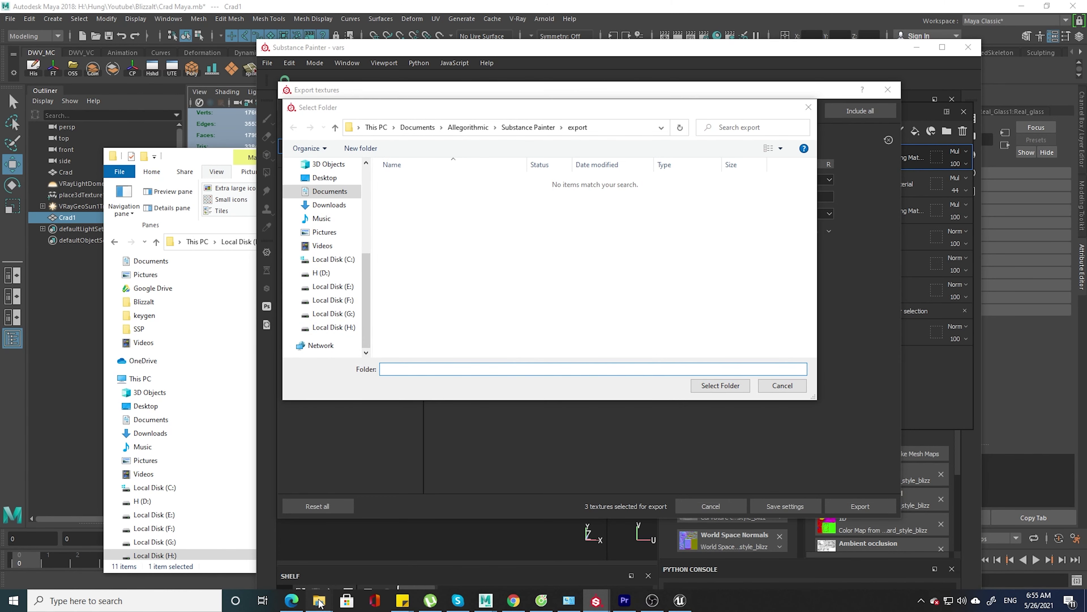
{"action": "left_click", "coordinate": [319, 600]}
{"action": "left_click", "coordinate": [150, 555]}
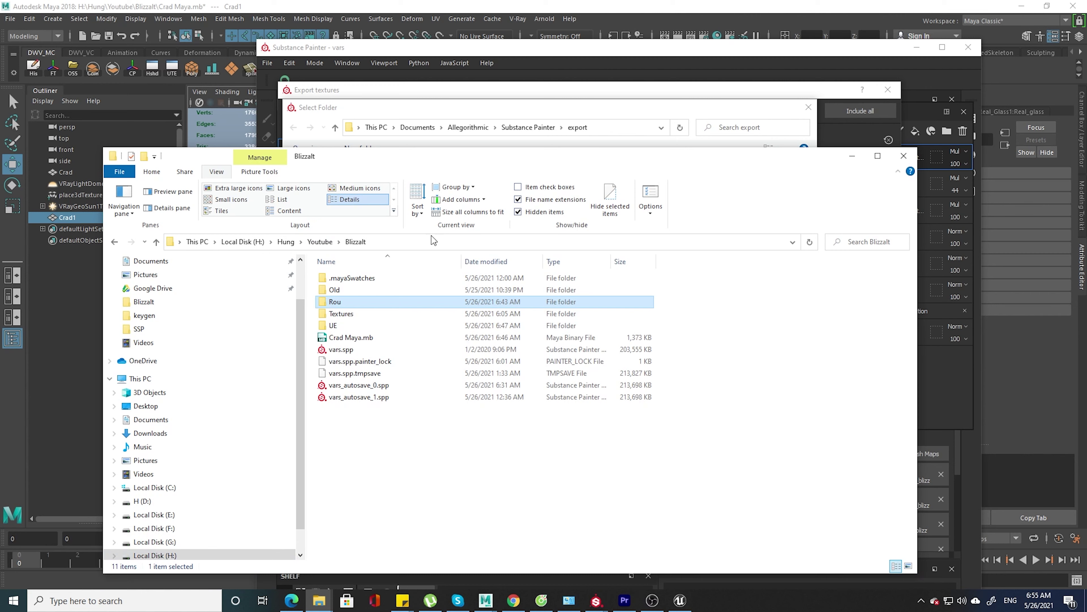
{"action": "left_click", "coordinate": [459, 242]}
{"action": "left_click", "coordinate": [547, 110]}
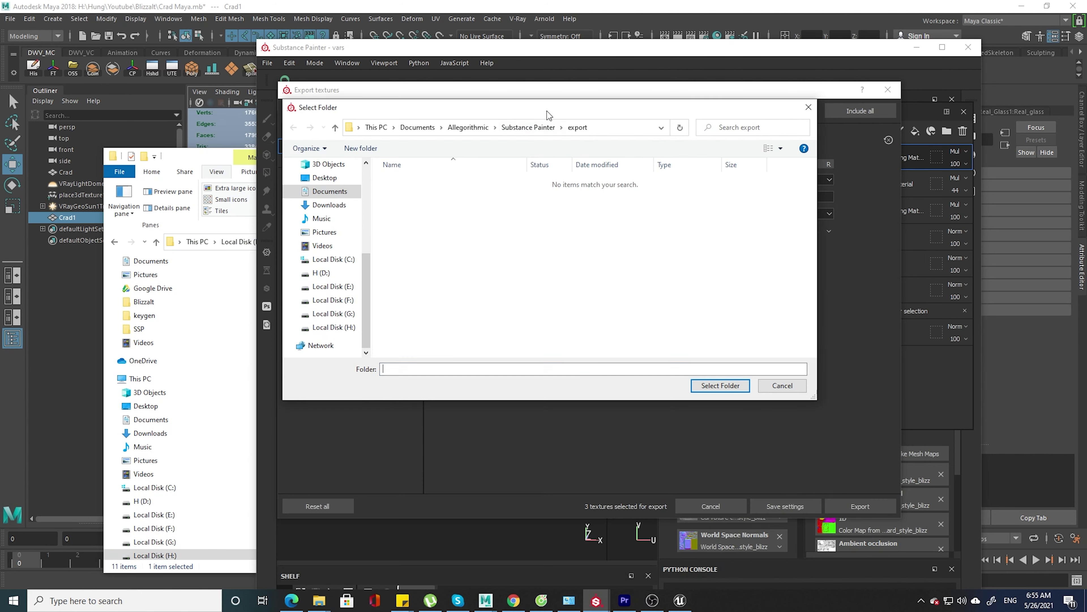
Step: Set the output directory to H:/Hung/Youtube/Blizzalt/UE and export the textures
{"action": "left_click", "coordinate": [593, 132]}
{"action": "type", "text": "H:\\Hung\\Youtube\\Blizzalt"}
{"action": "key", "text": "Return"}
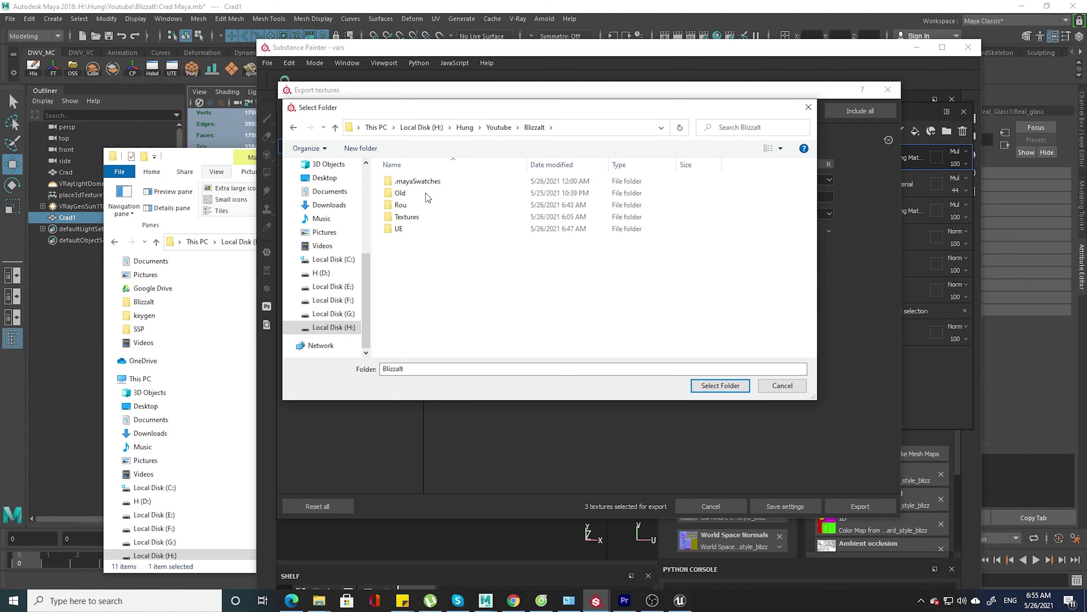
{"action": "left_click", "coordinate": [398, 228]}
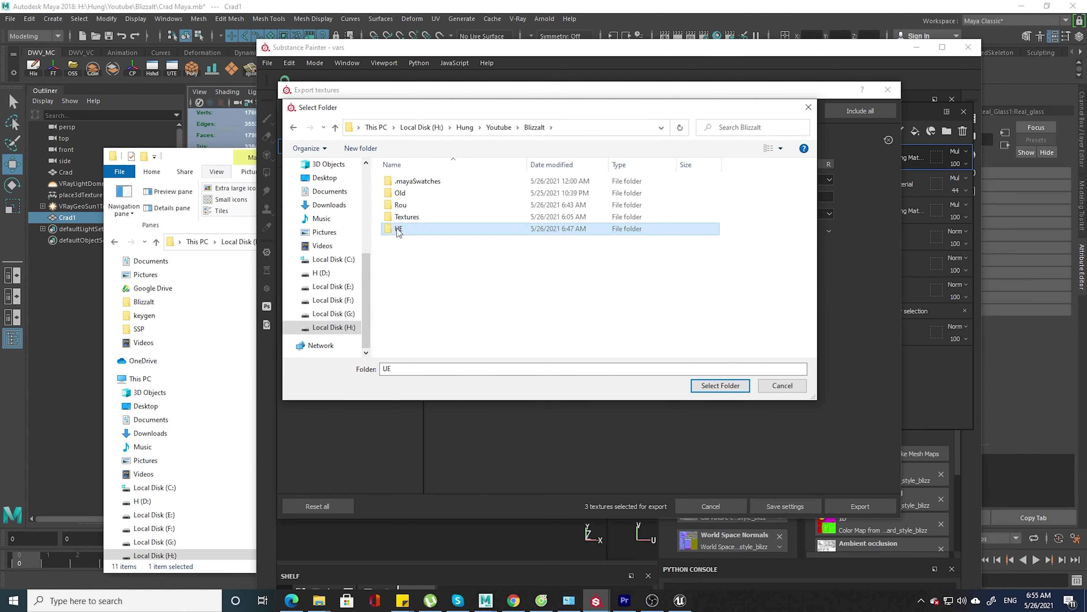
{"action": "left_click", "coordinate": [721, 385]}
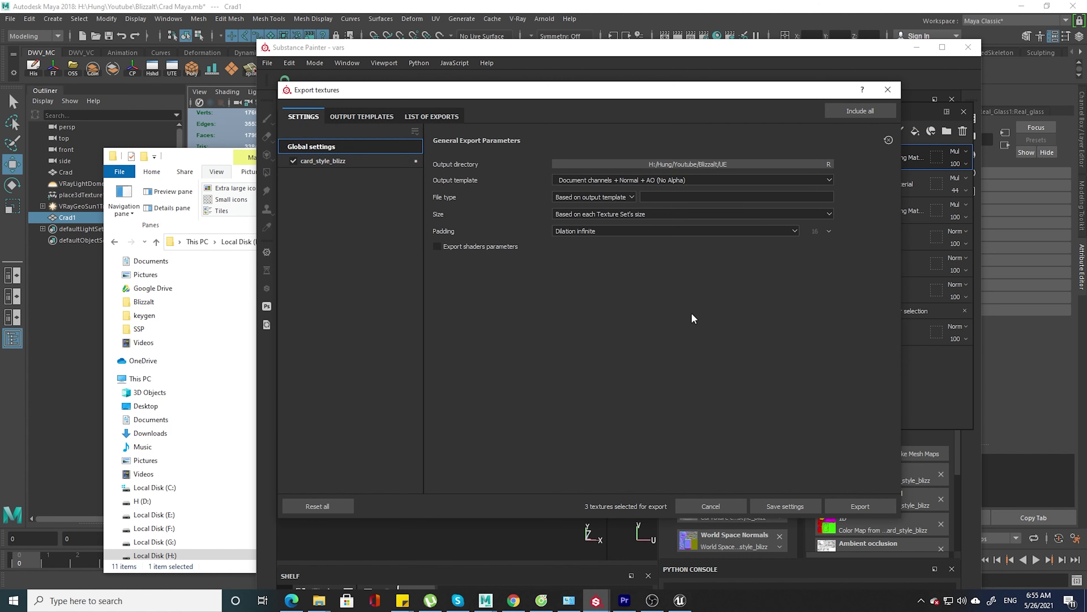
{"action": "left_click", "coordinate": [854, 509]}
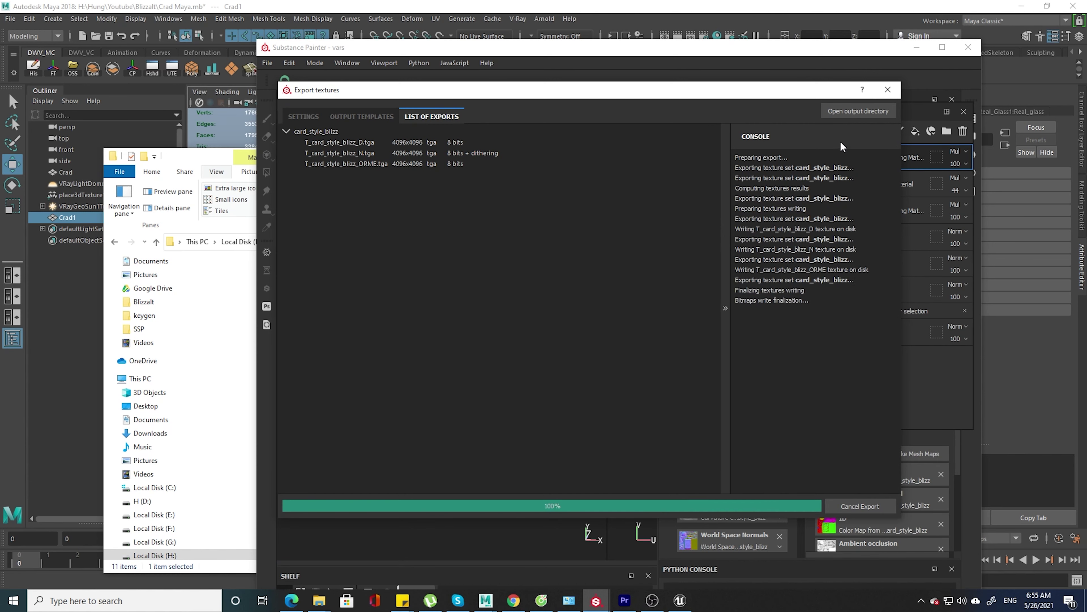
Step: Verify the new T_card_style_blizz N and ORME TGA files in the UE folder, then hide Explorer
{"action": "left_click", "coordinate": [854, 112]}
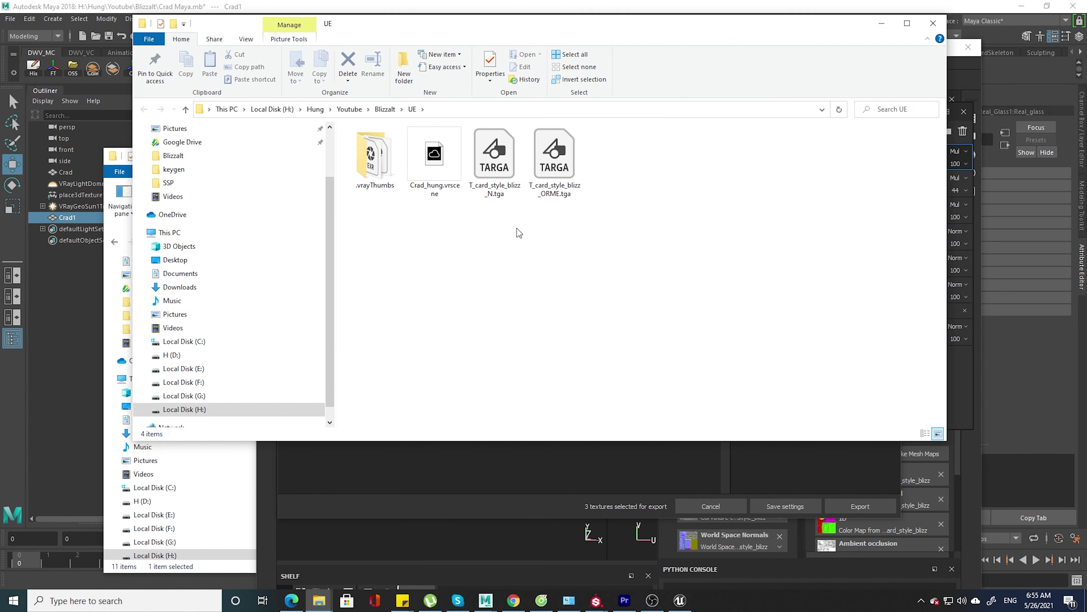
{"action": "left_click_drag", "start_coordinate": [470, 236], "coordinate": [587, 129]}
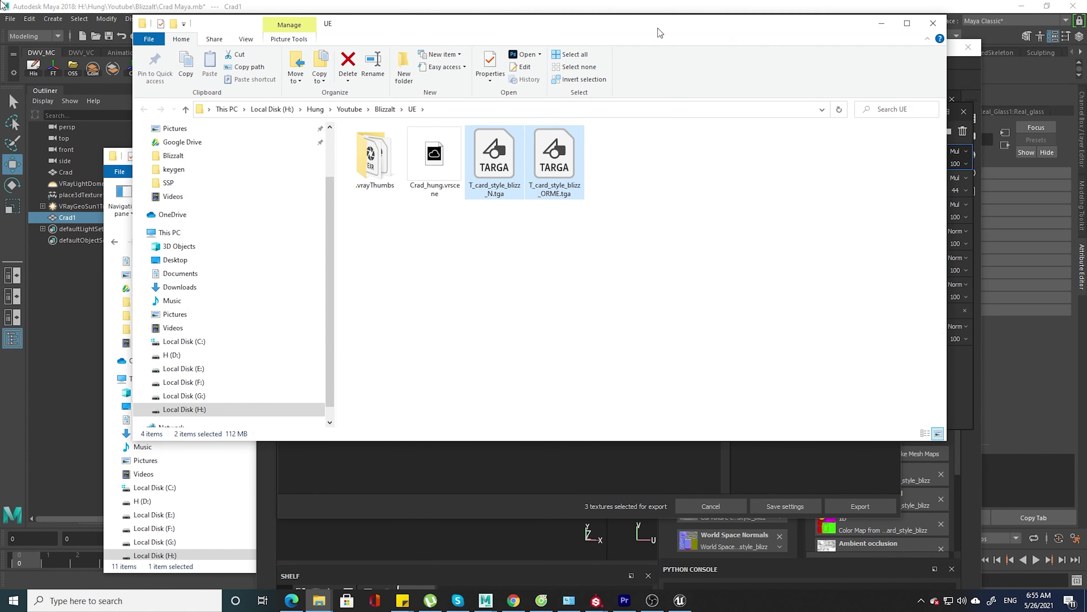
{"action": "mouse_move", "coordinate": [657, 27]}
{"action": "left_mouse_down"}
{"action": "mouse_move", "coordinate": [359, 86]}
{"action": "mouse_move", "coordinate": [538, 66]}
{"action": "mouse_move", "coordinate": [827, 61]}
{"action": "left_mouse_up"}
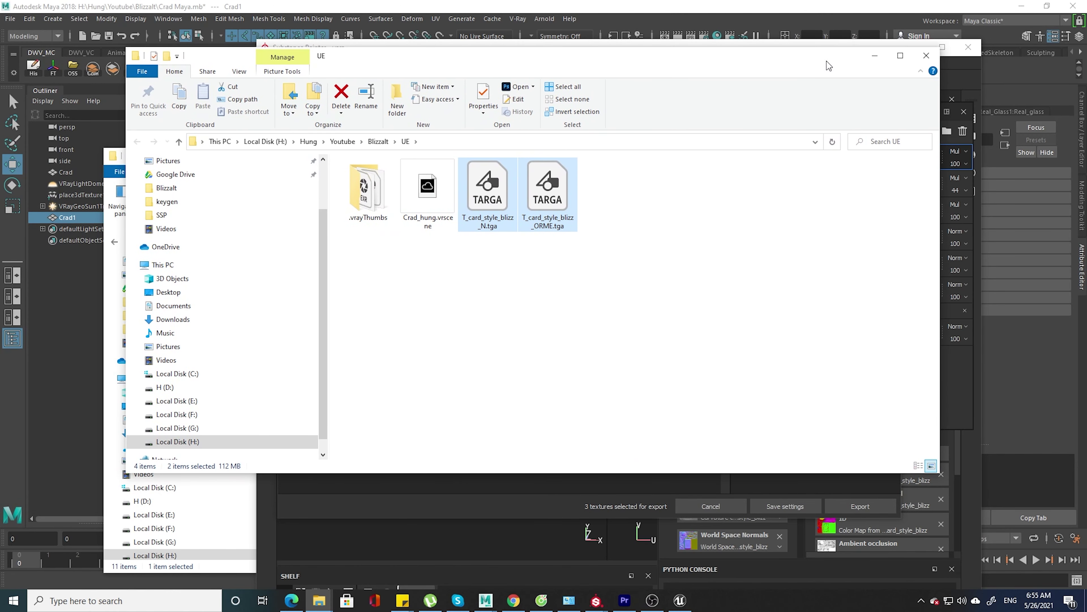
{"action": "left_click", "coordinate": [876, 58]}
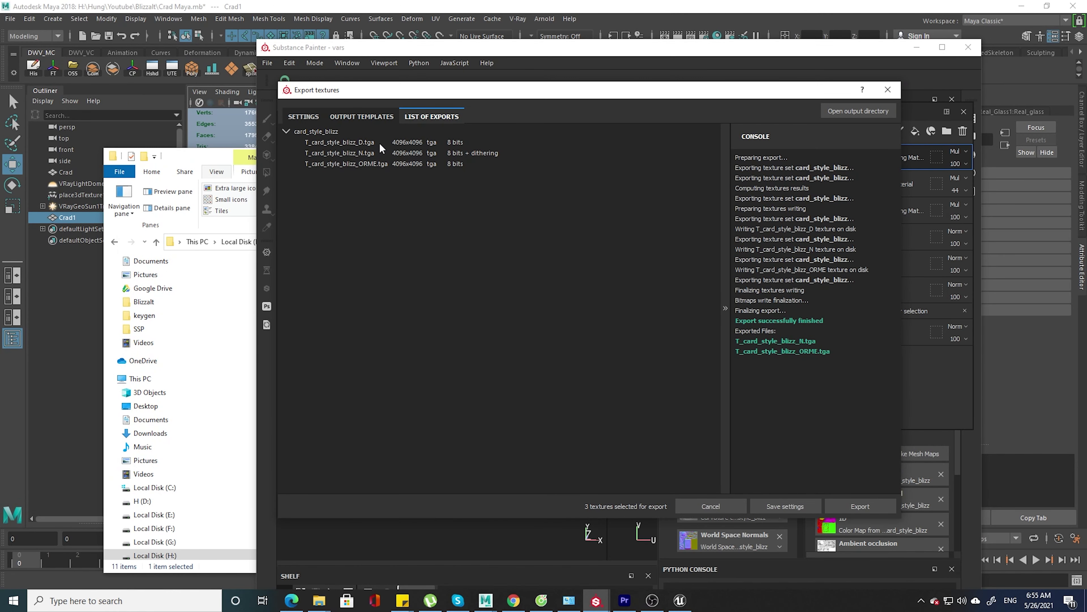
Step: Review the export Settings, Output Templates and List of Exports tabs
{"action": "left_click", "coordinate": [368, 115]}
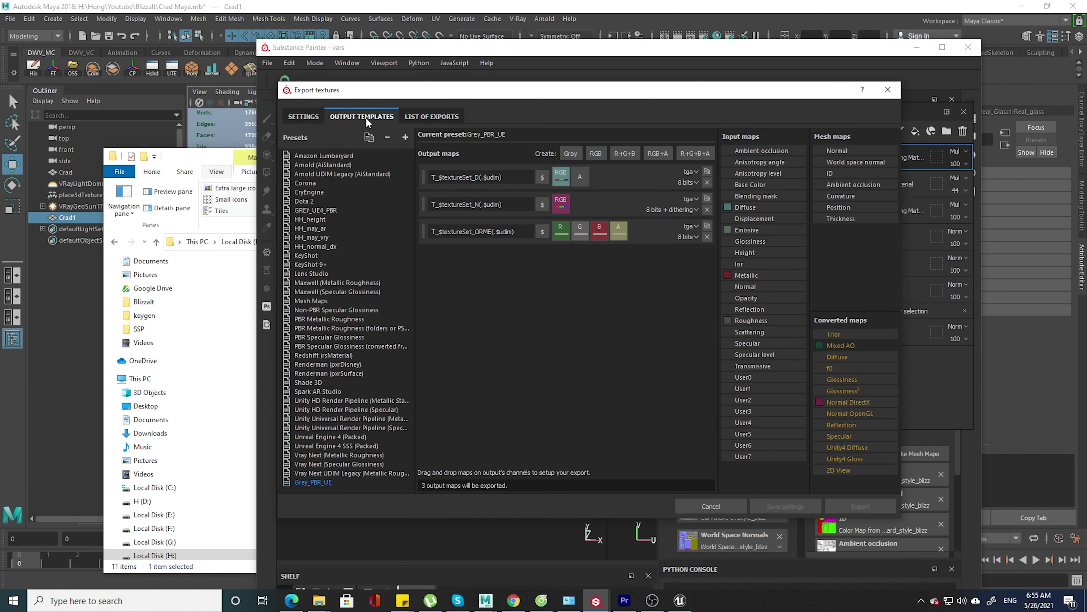
{"action": "left_click", "coordinate": [304, 114]}
{"action": "left_click", "coordinate": [343, 112]}
{"action": "left_click", "coordinate": [299, 116]}
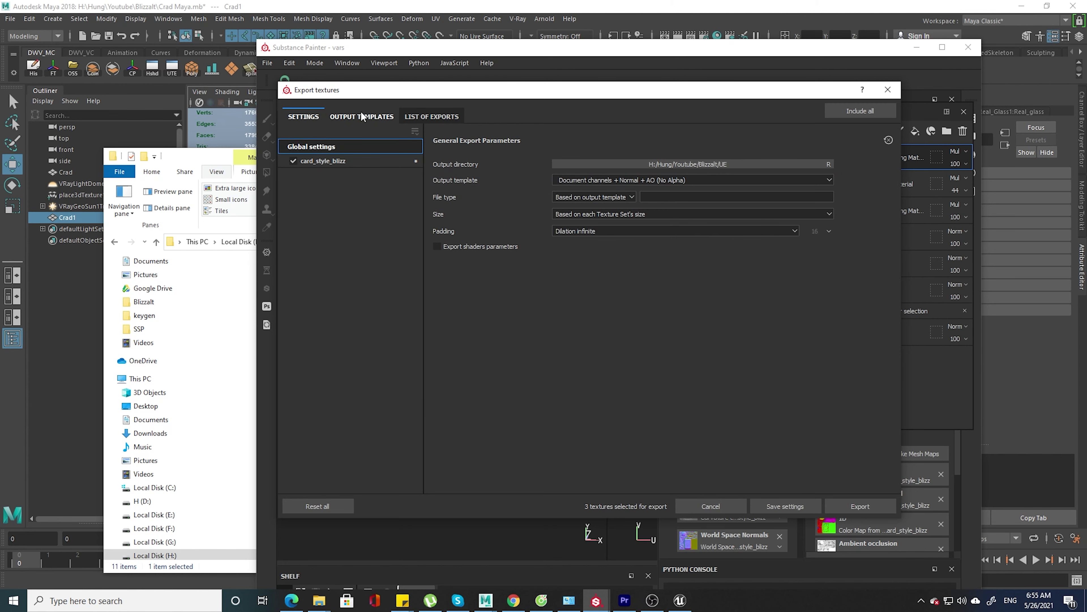
{"action": "left_click", "coordinate": [368, 115]}
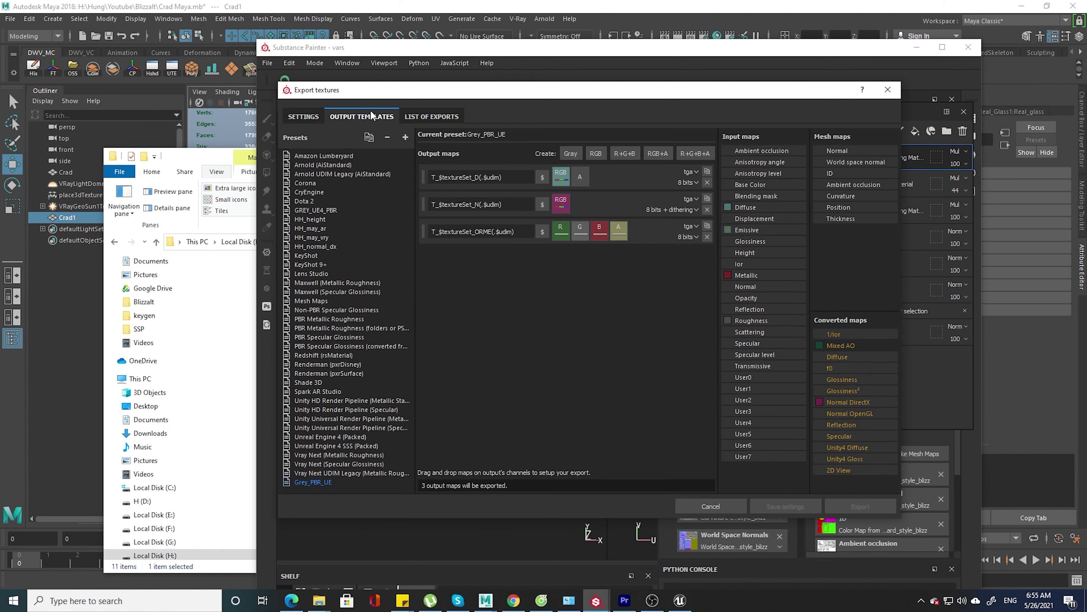
{"action": "left_click", "coordinate": [422, 115]}
{"action": "left_click", "coordinate": [374, 115]}
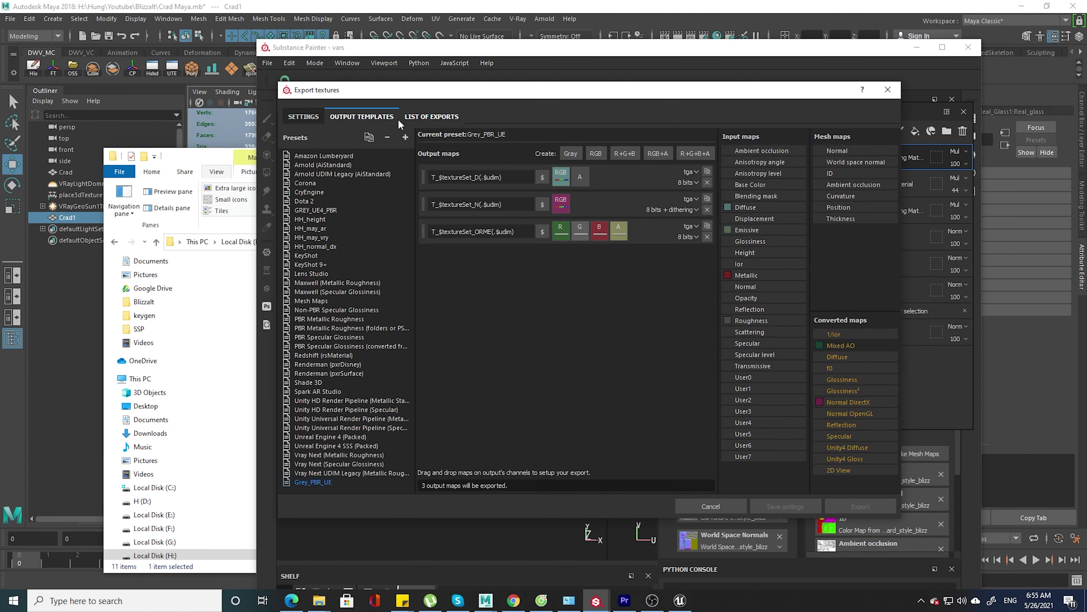
{"action": "left_click", "coordinate": [303, 115]}
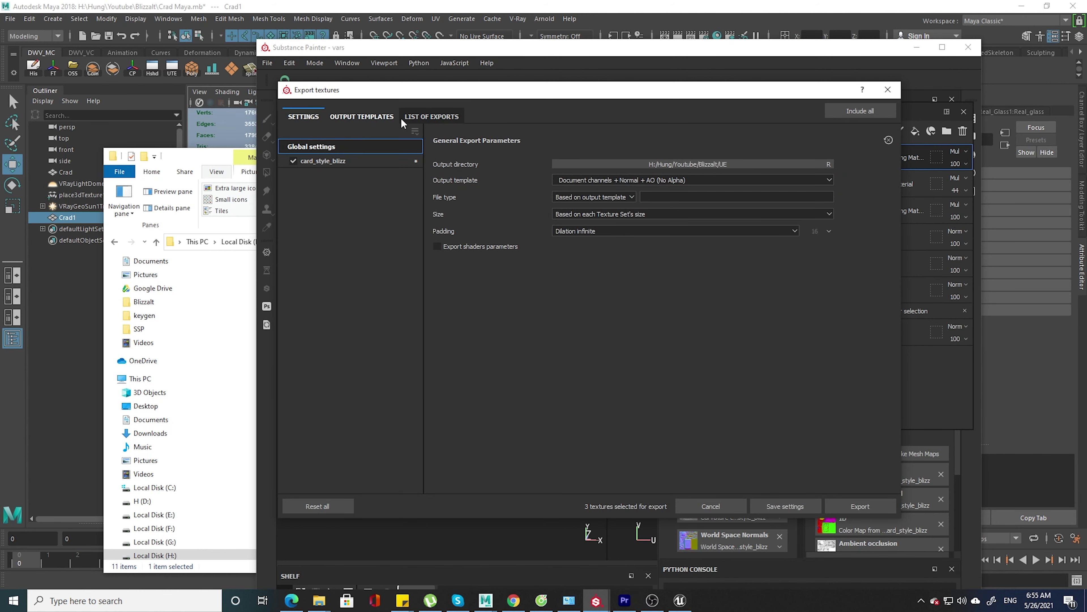
{"action": "left_click", "coordinate": [451, 117]}
Step: Check the UE output folder in Explorer, then re-export the card_style_blizz textures
{"action": "left_click", "coordinate": [848, 111]}
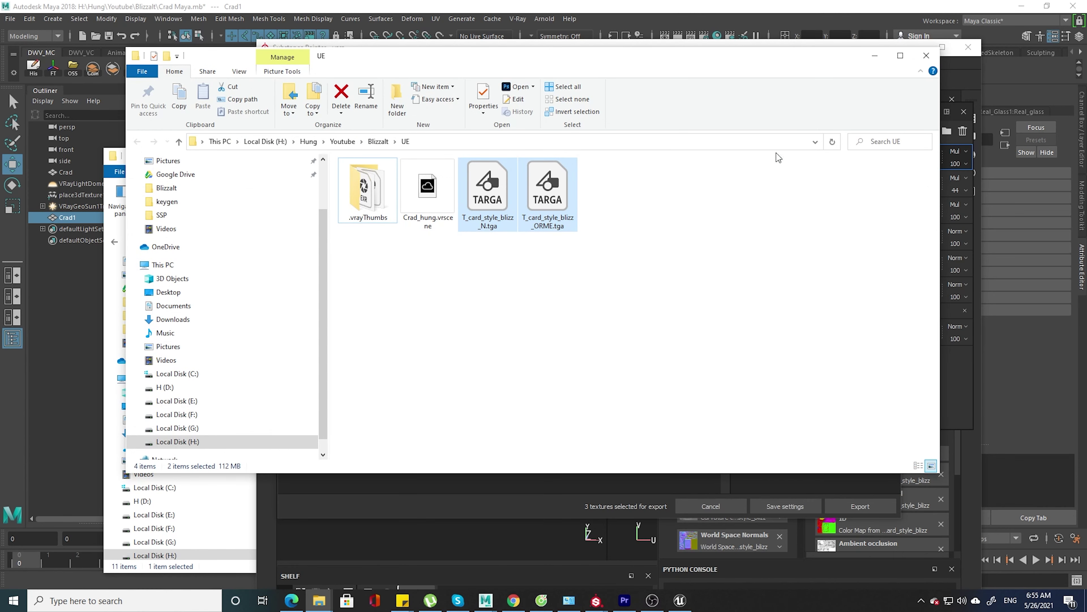
{"action": "left_click", "coordinate": [606, 245]}
{"action": "left_click", "coordinate": [486, 143]}
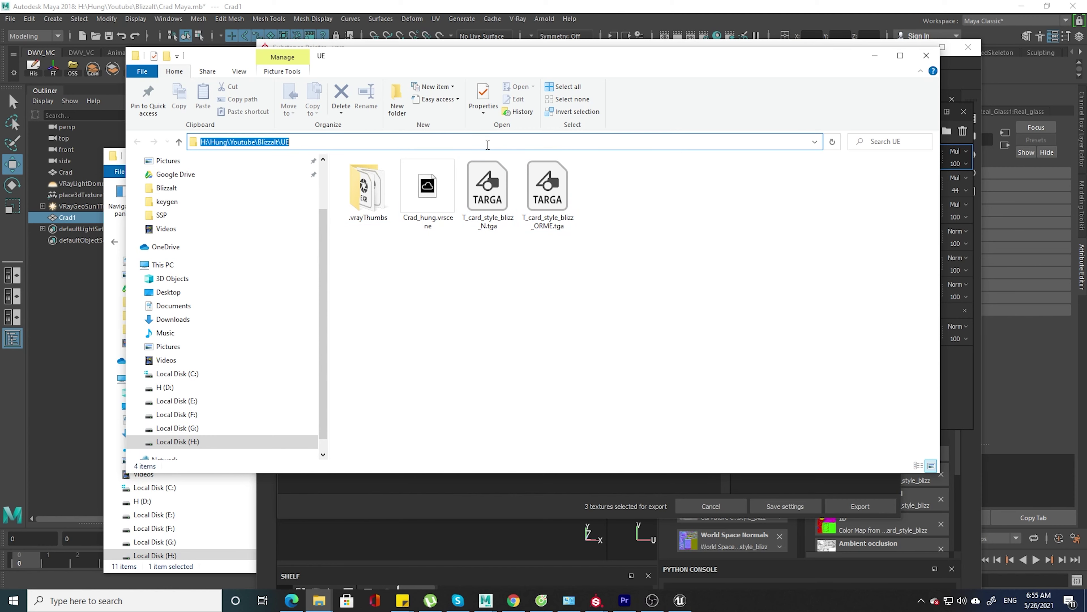
{"action": "left_click", "coordinate": [869, 59]}
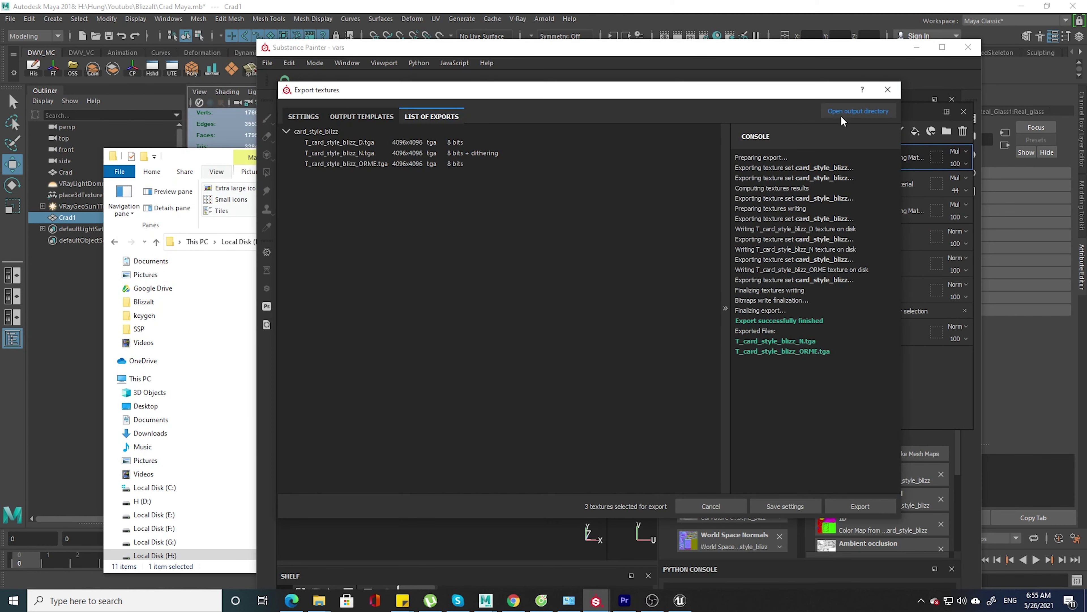
{"action": "left_click", "coordinate": [844, 110]}
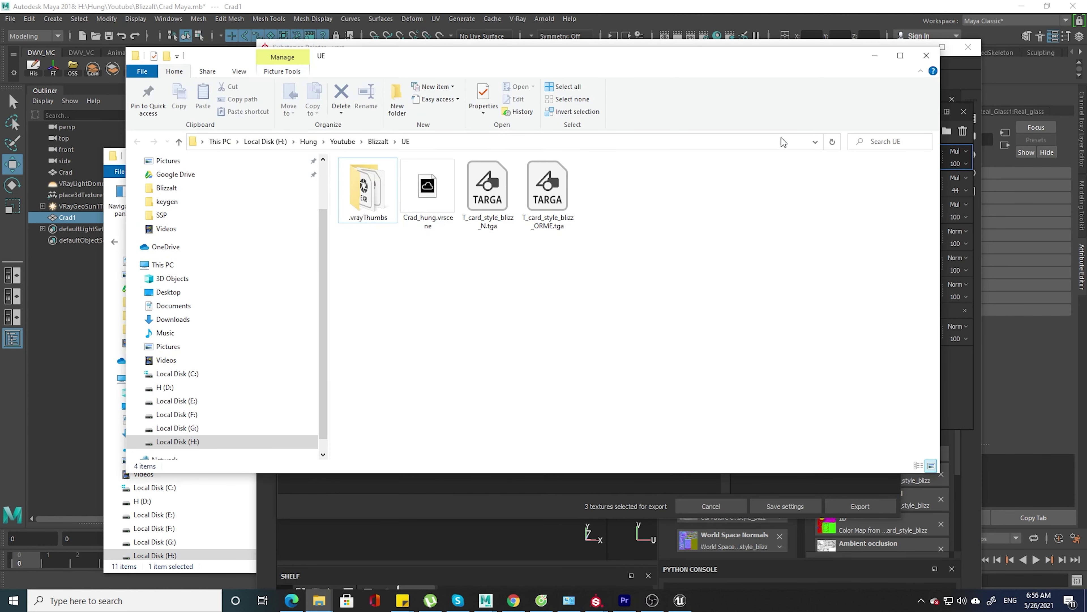
{"action": "left_click", "coordinate": [869, 62]}
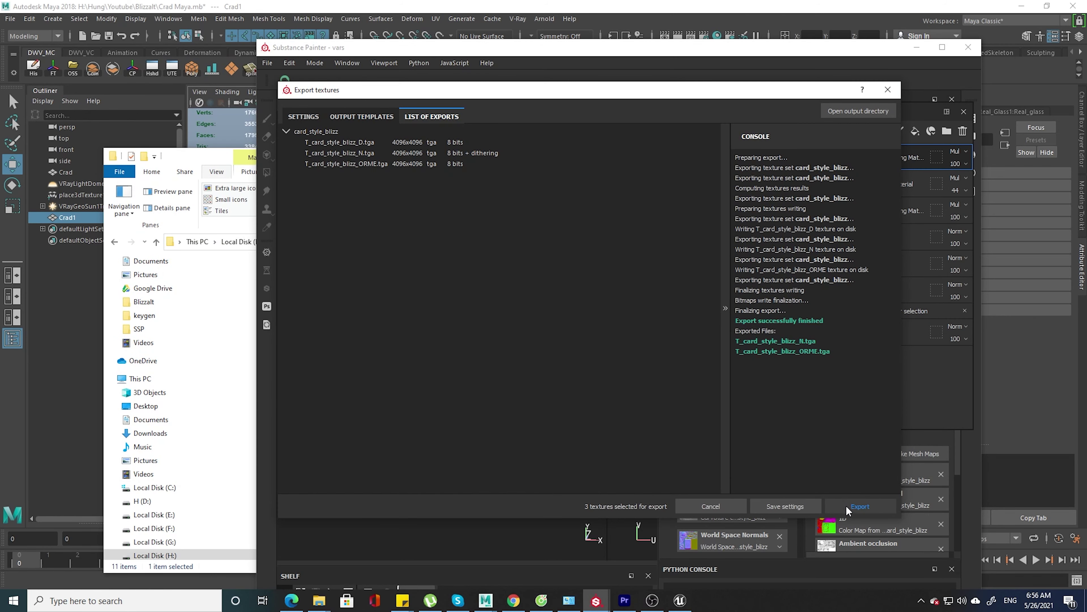
{"action": "left_click", "coordinate": [852, 511]}
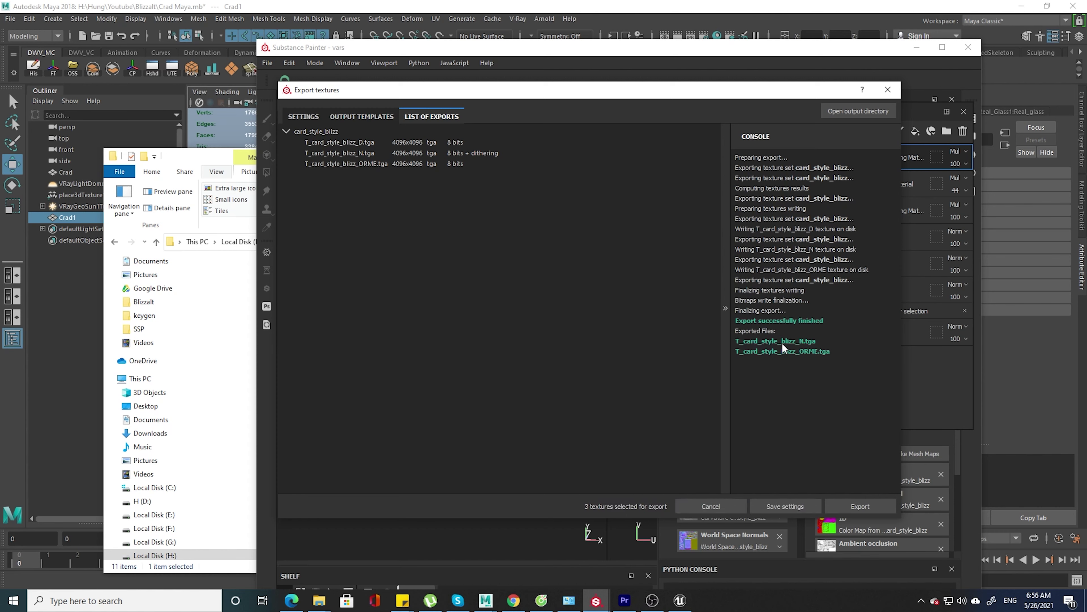
{"action": "left_click", "coordinate": [299, 112]}
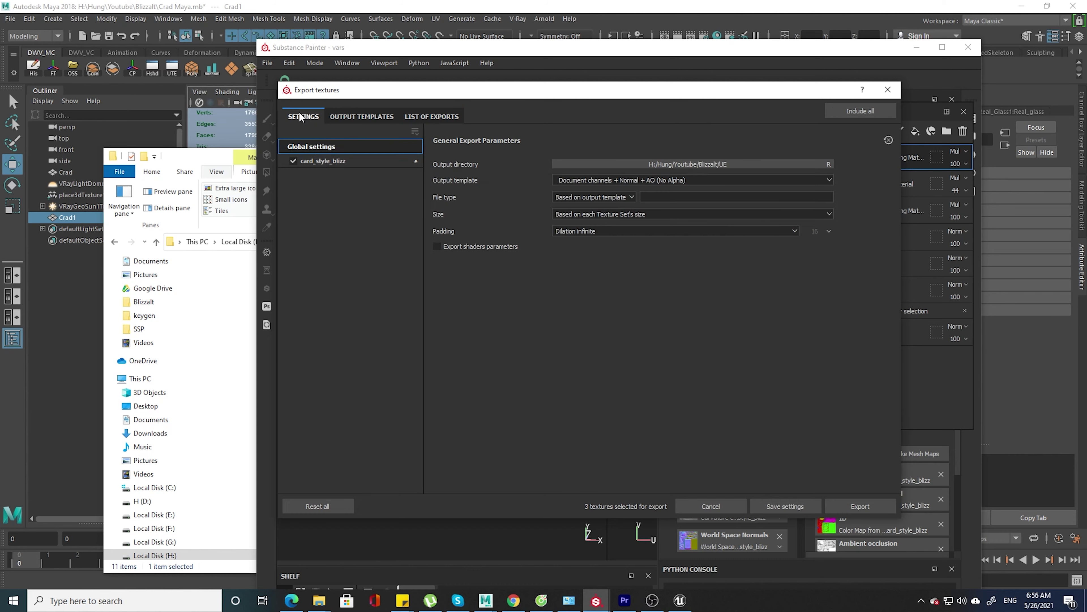
{"action": "left_click", "coordinate": [336, 115]}
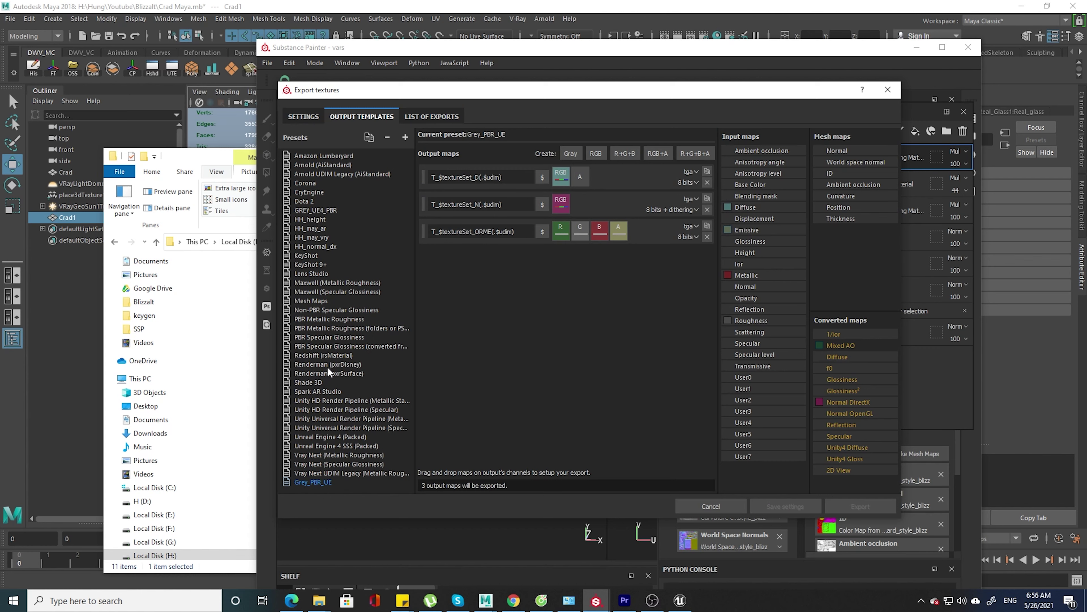
{"action": "left_click", "coordinate": [313, 299]}
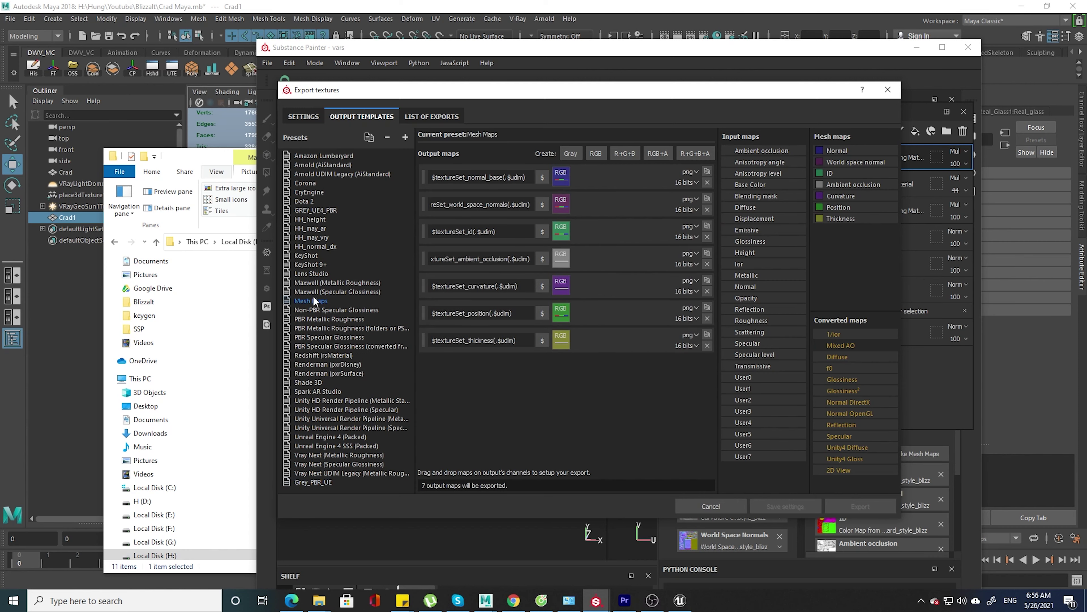
{"action": "left_click", "coordinate": [320, 209]}
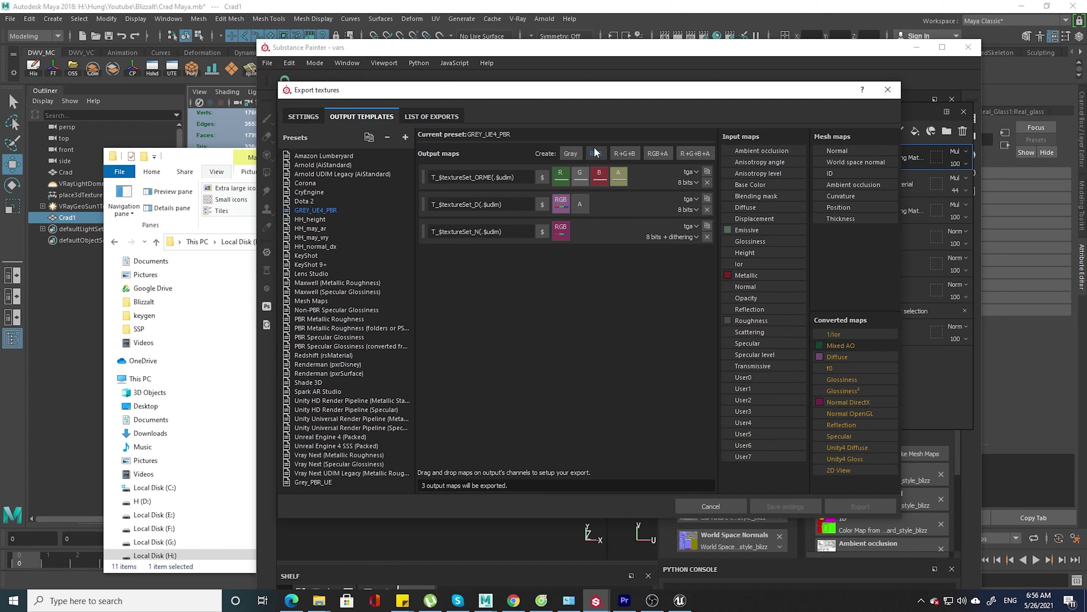
{"action": "left_click", "coordinate": [425, 115]}
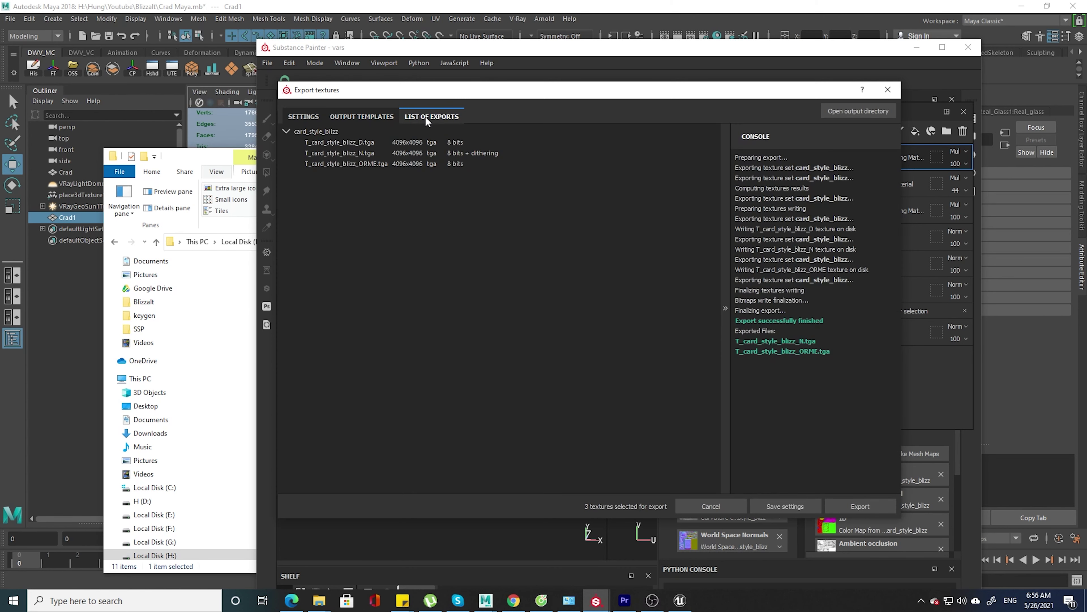
Step: Pick GREY_UE4_PBR as the global output template and export the 4096 TGA D, N, ORME maps
{"action": "left_click", "coordinate": [296, 115]}
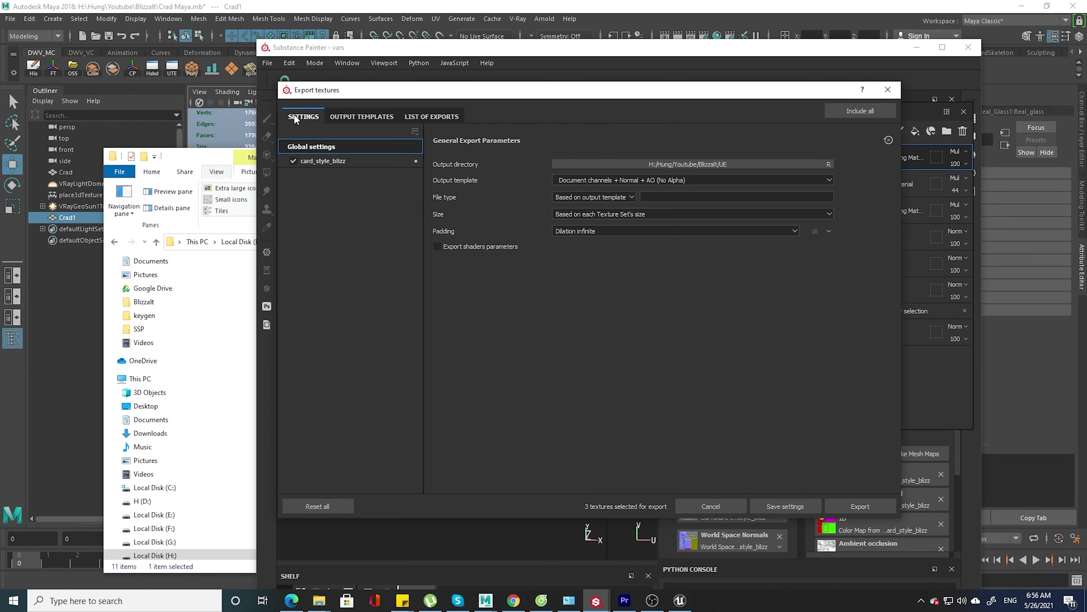
{"action": "left_click", "coordinate": [721, 179]}
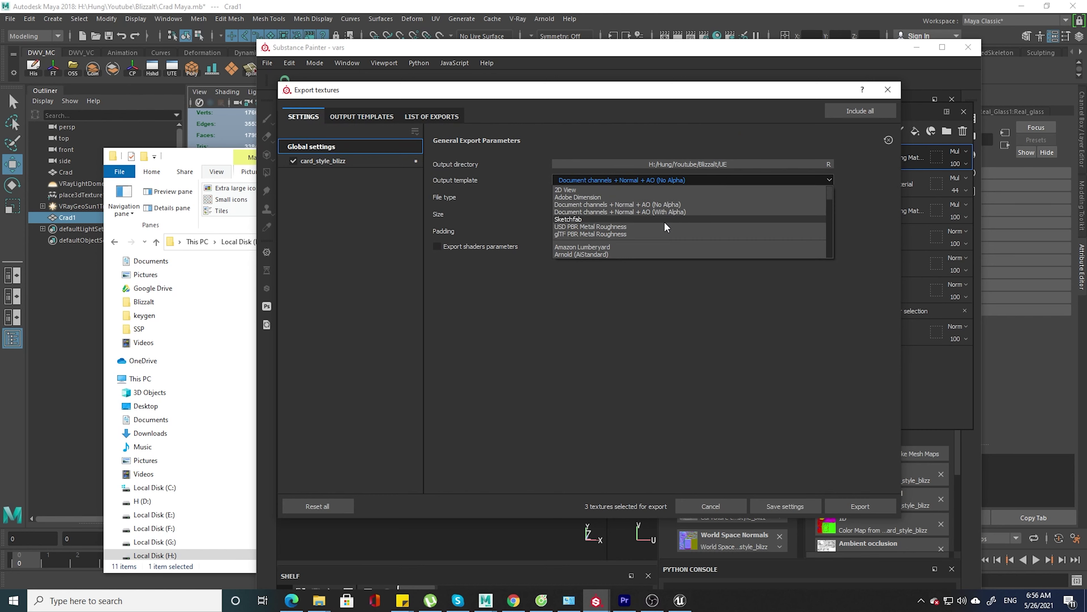
{"action": "scroll", "coordinate": [647, 226], "scroll_direction": "down", "scroll_amount": 3}
{"action": "scroll", "coordinate": [625, 222], "scroll_direction": "down", "scroll_amount": 3}
{"action": "scroll", "coordinate": [605, 219], "scroll_direction": "down", "scroll_amount": 2}
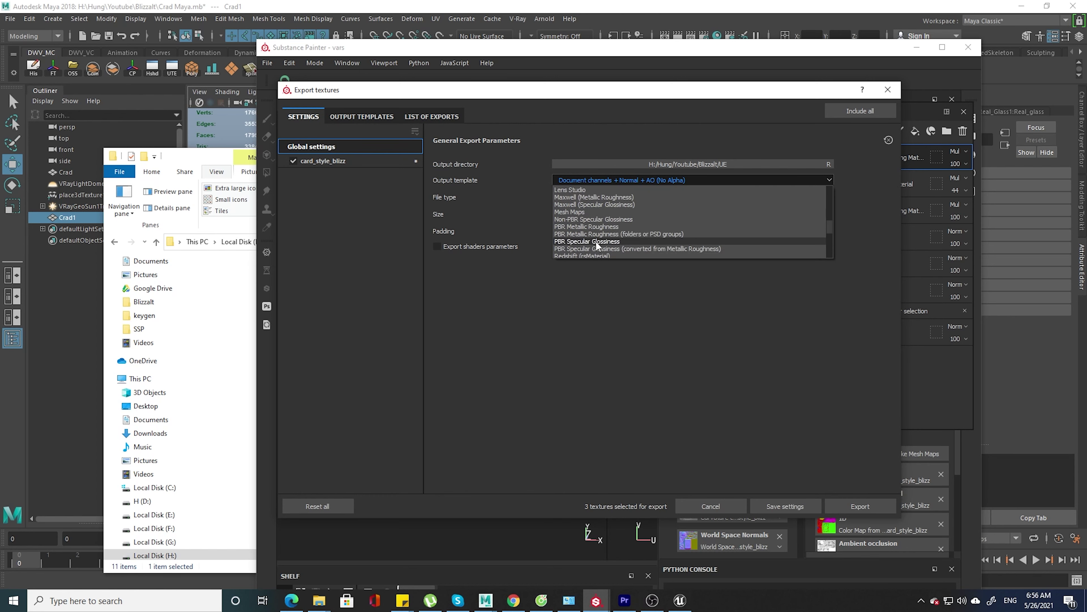
{"action": "scroll", "coordinate": [596, 241], "scroll_direction": "down", "scroll_amount": 2}
{"action": "scroll", "coordinate": [600, 239], "scroll_direction": "down", "scroll_amount": 2}
{"action": "scroll", "coordinate": [616, 238], "scroll_direction": "down", "scroll_amount": 2}
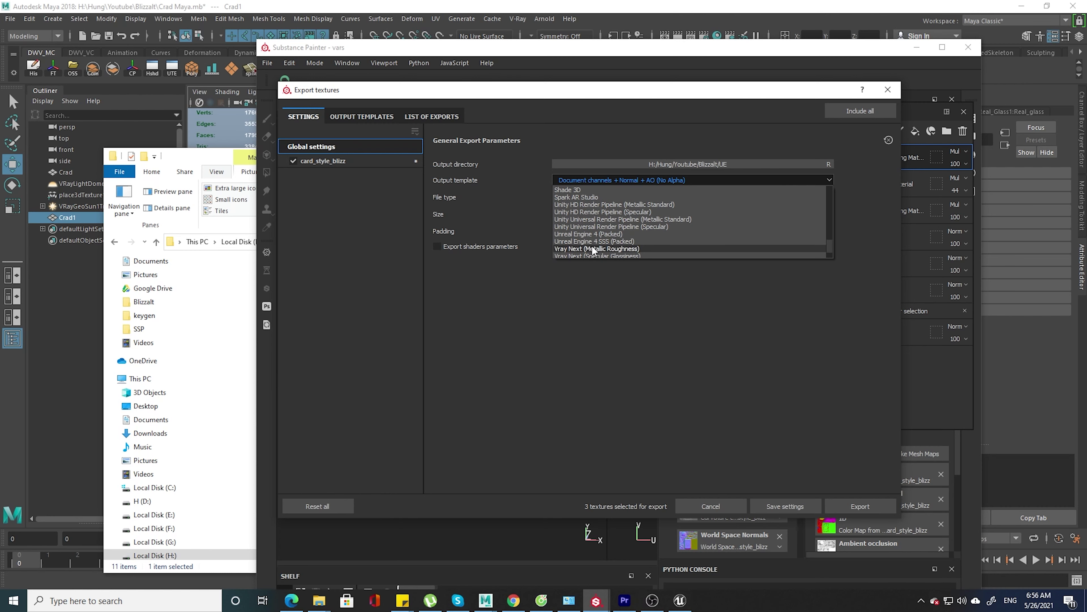
{"action": "scroll", "coordinate": [597, 231], "scroll_direction": "up", "scroll_amount": 1}
{"action": "scroll", "coordinate": [598, 218], "scroll_direction": "up", "scroll_amount": 1}
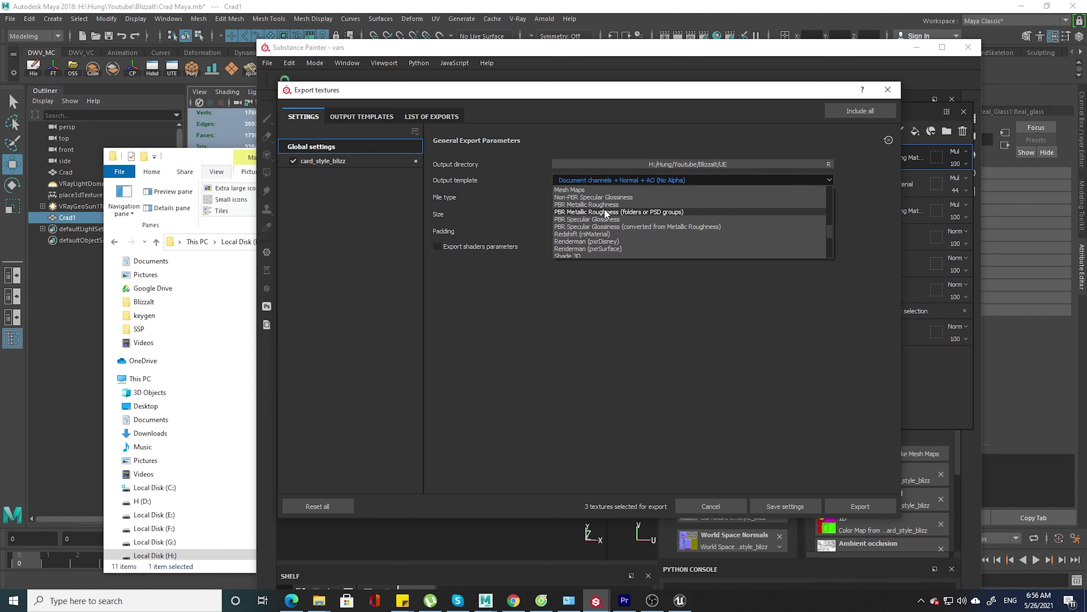
{"action": "scroll", "coordinate": [608, 213], "scroll_direction": "up", "scroll_amount": 3}
{"action": "scroll", "coordinate": [611, 202], "scroll_direction": "up", "scroll_amount": 3}
{"action": "scroll", "coordinate": [607, 199], "scroll_direction": "up", "scroll_amount": 3}
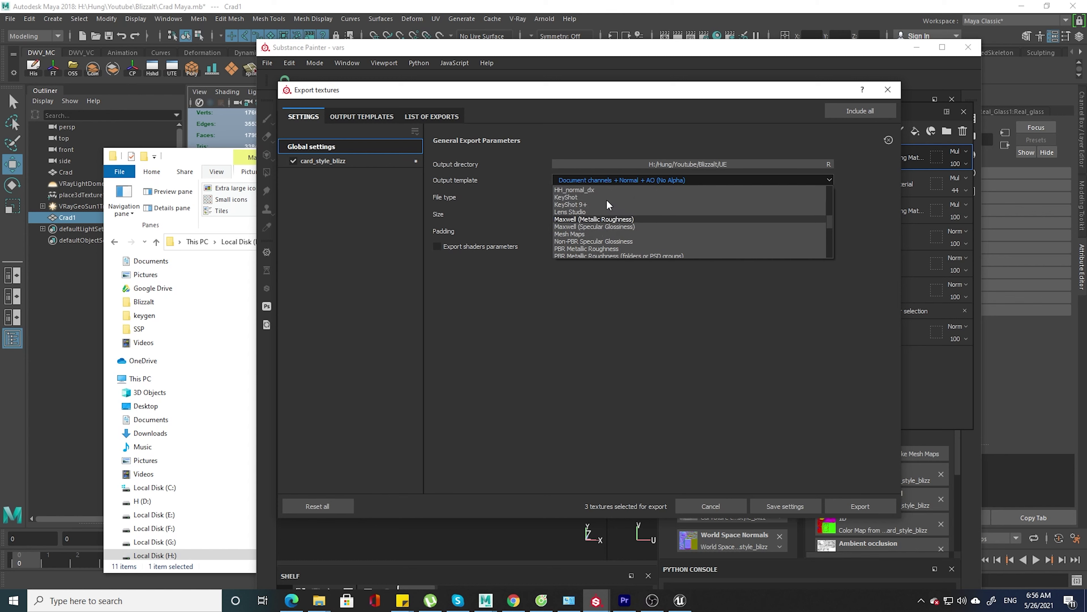
{"action": "scroll", "coordinate": [604, 199], "scroll_direction": "up", "scroll_amount": 2}
{"action": "scroll", "coordinate": [603, 201], "scroll_direction": "up", "scroll_amount": 2}
{"action": "scroll", "coordinate": [602, 200], "scroll_direction": "up", "scroll_amount": 2}
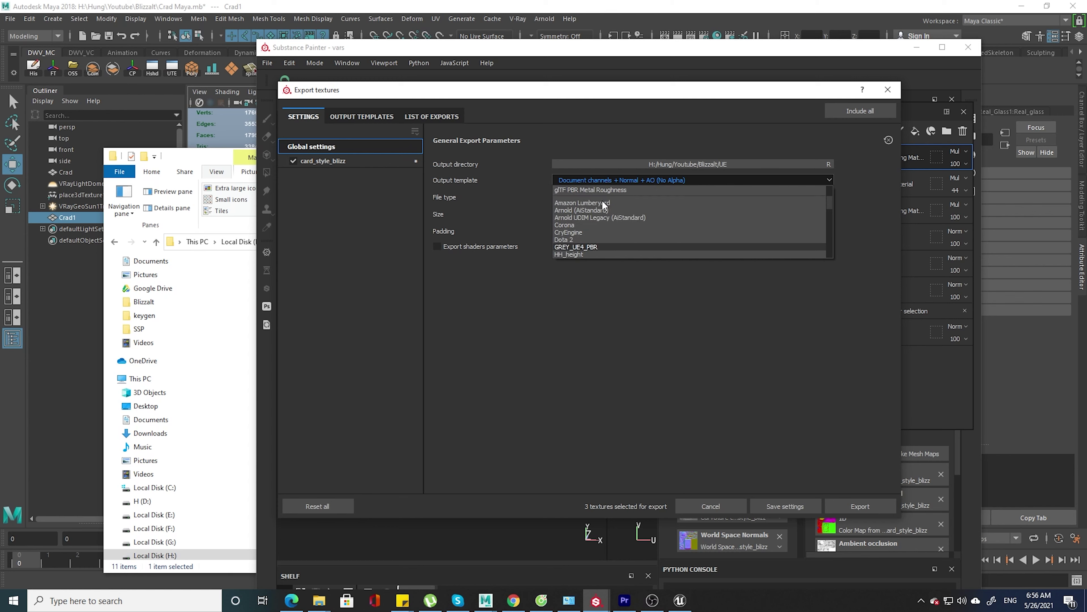
{"action": "scroll", "coordinate": [610, 198], "scroll_direction": "up", "scroll_amount": 2}
{"action": "scroll", "coordinate": [603, 210], "scroll_direction": "down", "scroll_amount": 3}
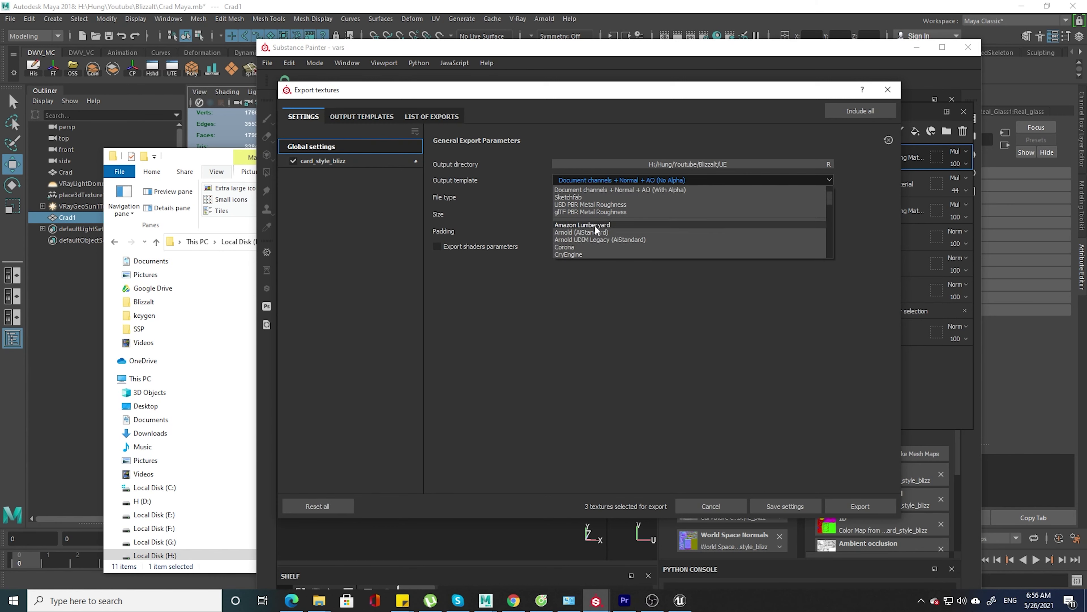
{"action": "scroll", "coordinate": [594, 225], "scroll_direction": "down", "scroll_amount": 3}
{"action": "scroll", "coordinate": [586, 224], "scroll_direction": "down", "scroll_amount": 3}
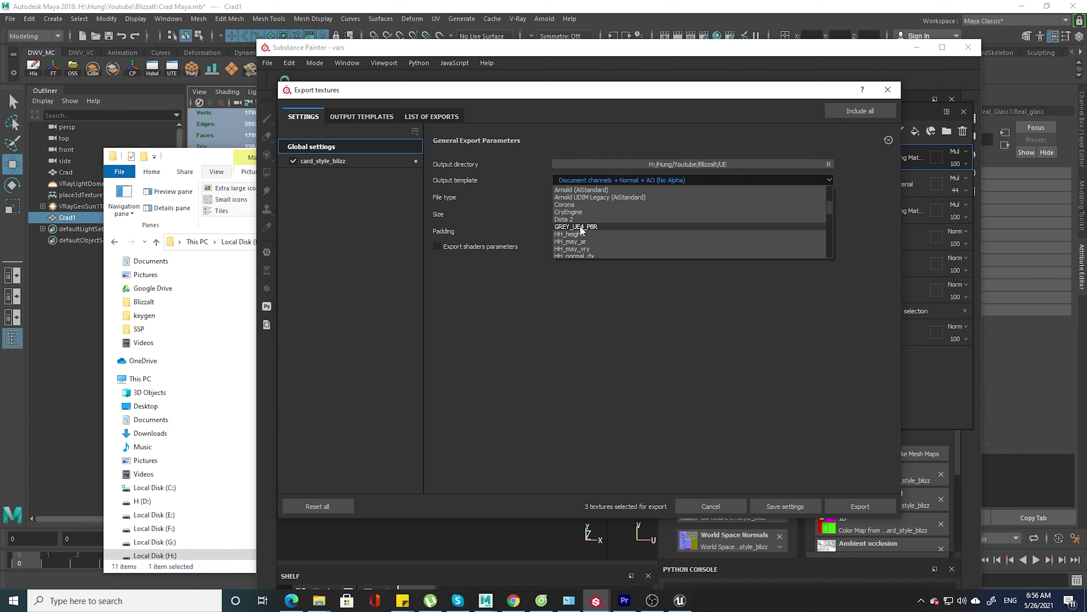
{"action": "left_click", "coordinate": [581, 227]}
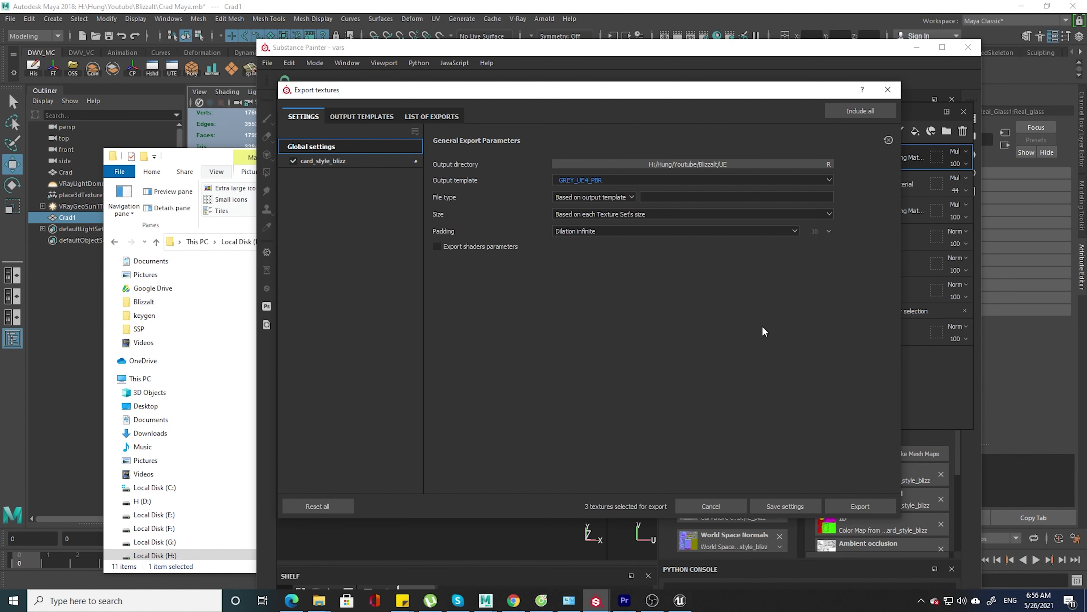
{"action": "left_click", "coordinate": [863, 508]}
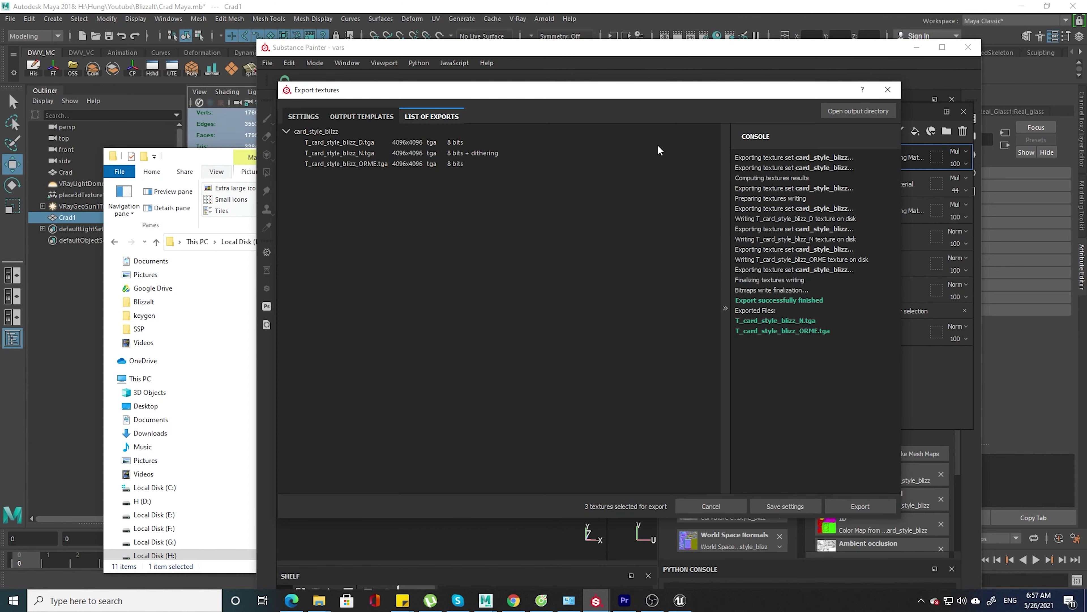
Step: Confirm GREY_UE4_PBR stays selected as the global output template
{"action": "left_click", "coordinate": [300, 117]}
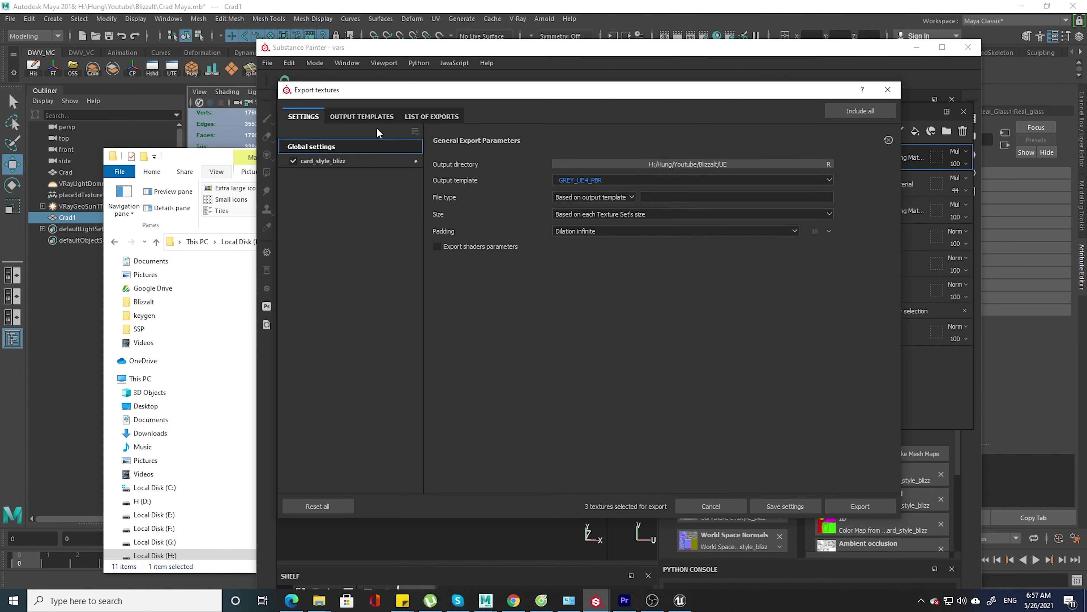
{"action": "left_click", "coordinate": [624, 180]}
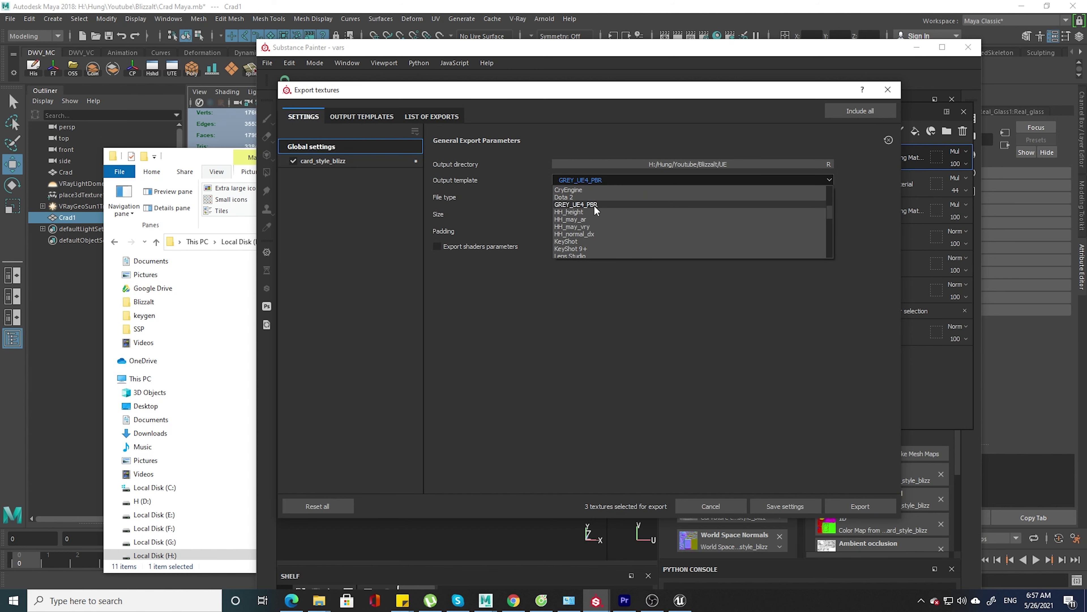
{"action": "scroll", "coordinate": [594, 214], "scroll_direction": "down", "scroll_amount": 2}
{"action": "scroll", "coordinate": [594, 223], "scroll_direction": "down", "scroll_amount": 2}
{"action": "scroll", "coordinate": [595, 226], "scroll_direction": "down", "scroll_amount": 1}
{"action": "scroll", "coordinate": [595, 227], "scroll_direction": "down", "scroll_amount": 2}
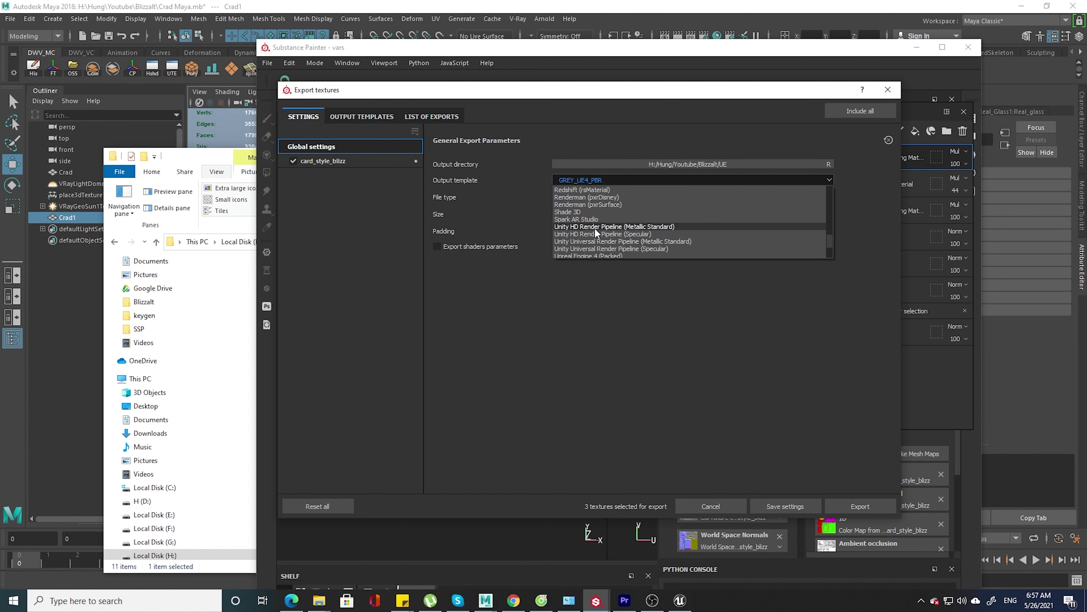
{"action": "scroll", "coordinate": [594, 228], "scroll_direction": "down", "scroll_amount": 1}
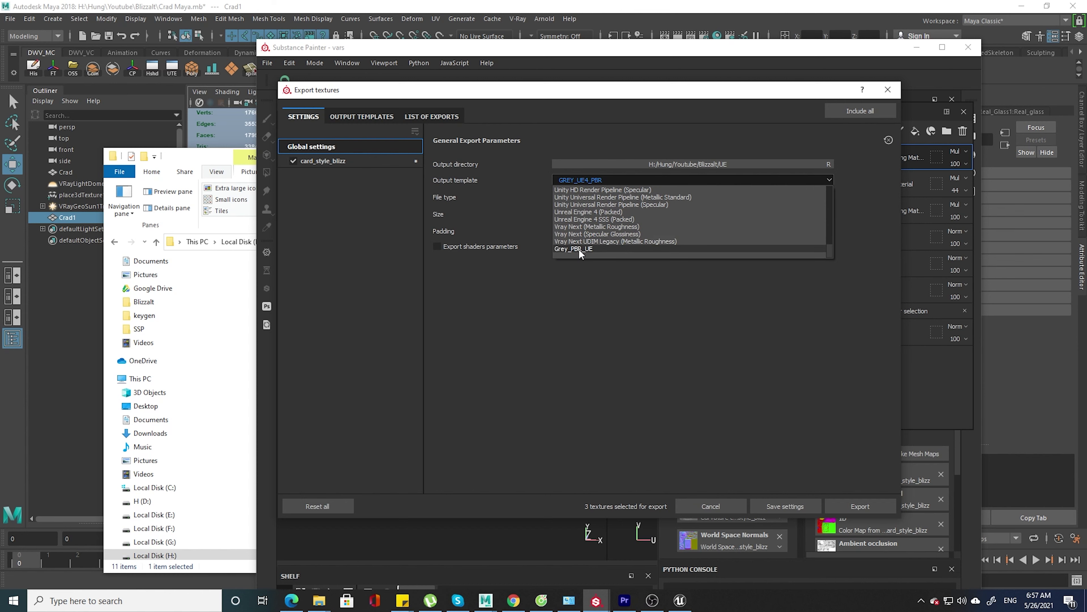
{"action": "left_click", "coordinate": [582, 179]}
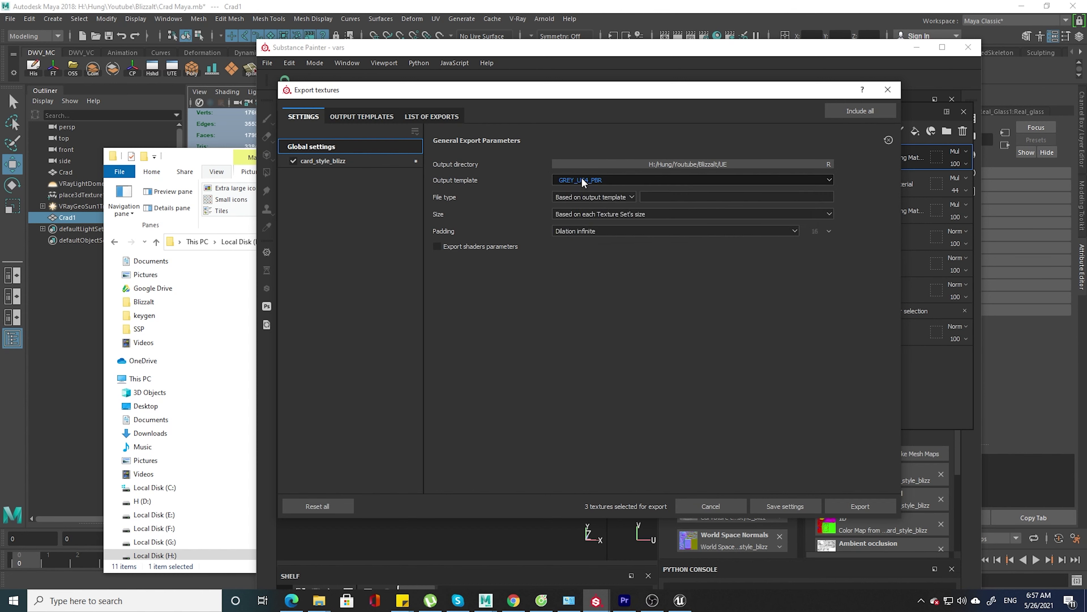
{"action": "left_click", "coordinate": [548, 194]}
Step: Set the card_style_blizz texture set's own output template to GREY_UE4_PBR at 4096x4096
{"action": "left_click", "coordinate": [333, 161]}
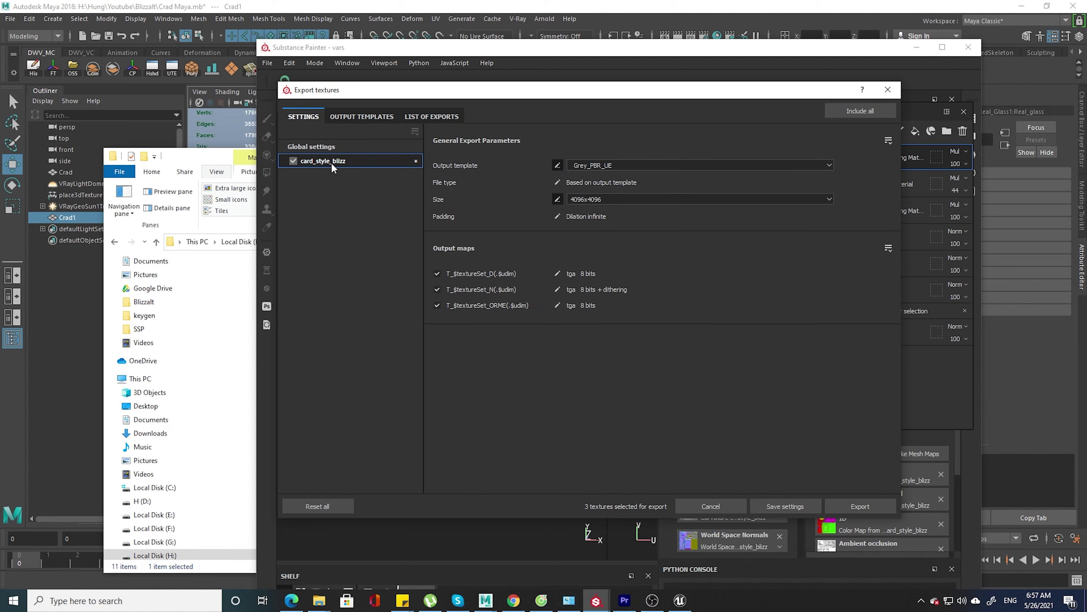
{"action": "left_click", "coordinate": [651, 166]}
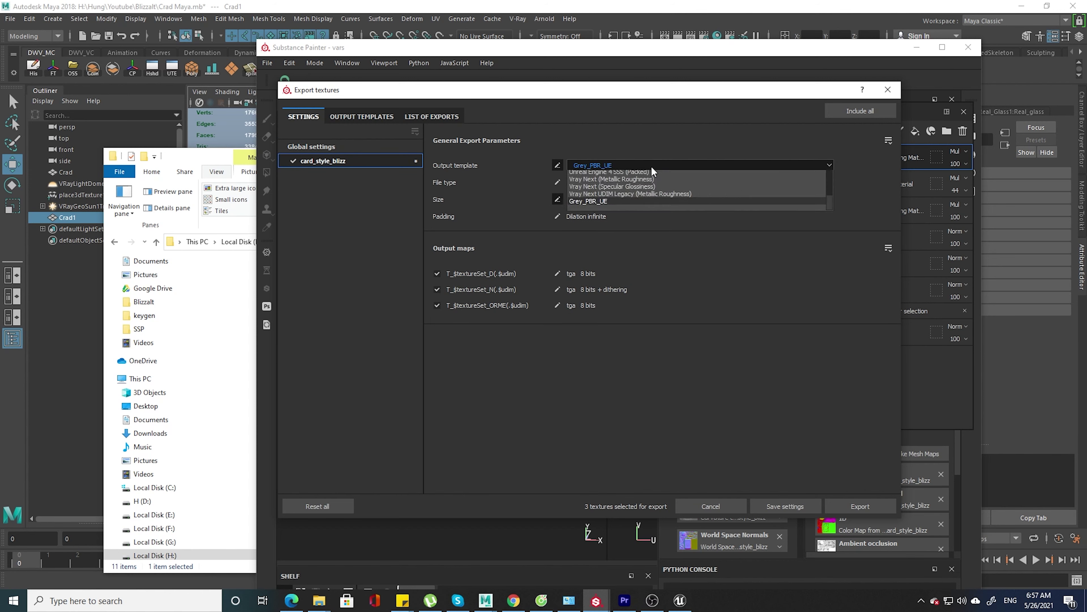
{"action": "scroll", "coordinate": [625, 203], "scroll_direction": "up", "scroll_amount": 1}
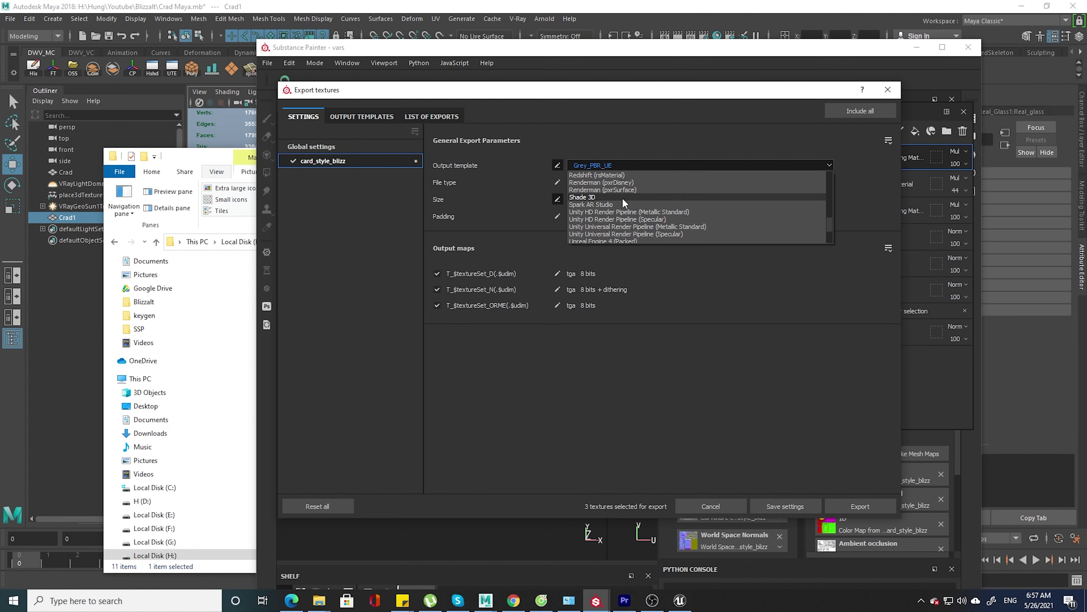
{"action": "scroll", "coordinate": [622, 197], "scroll_direction": "up", "scroll_amount": 1}
{"action": "scroll", "coordinate": [621, 197], "scroll_direction": "up", "scroll_amount": 1}
{"action": "scroll", "coordinate": [619, 196], "scroll_direction": "up", "scroll_amount": 1}
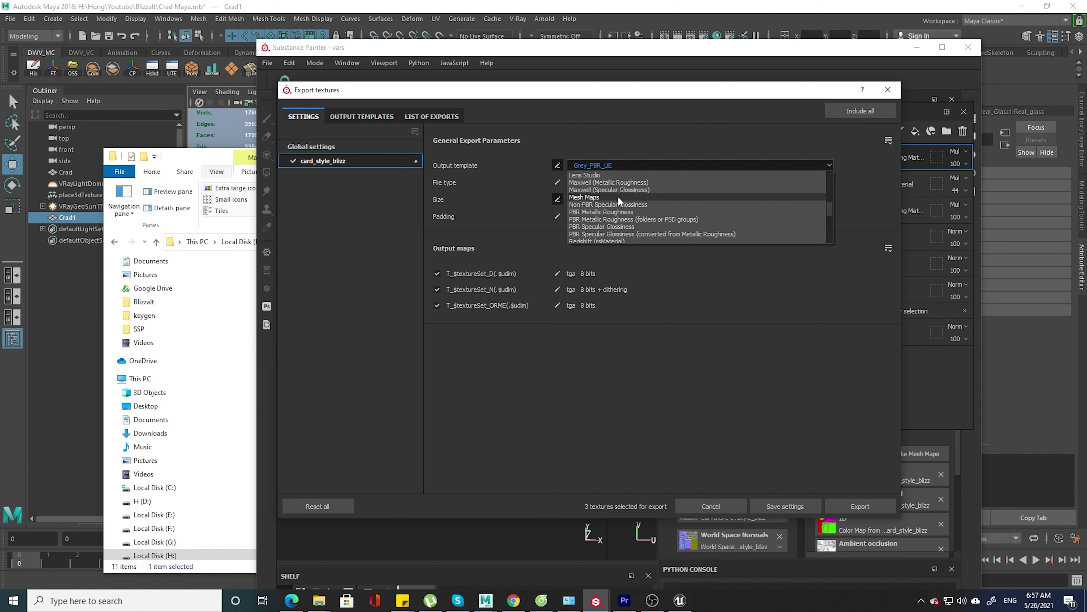
{"action": "scroll", "coordinate": [618, 195], "scroll_direction": "up", "scroll_amount": 3}
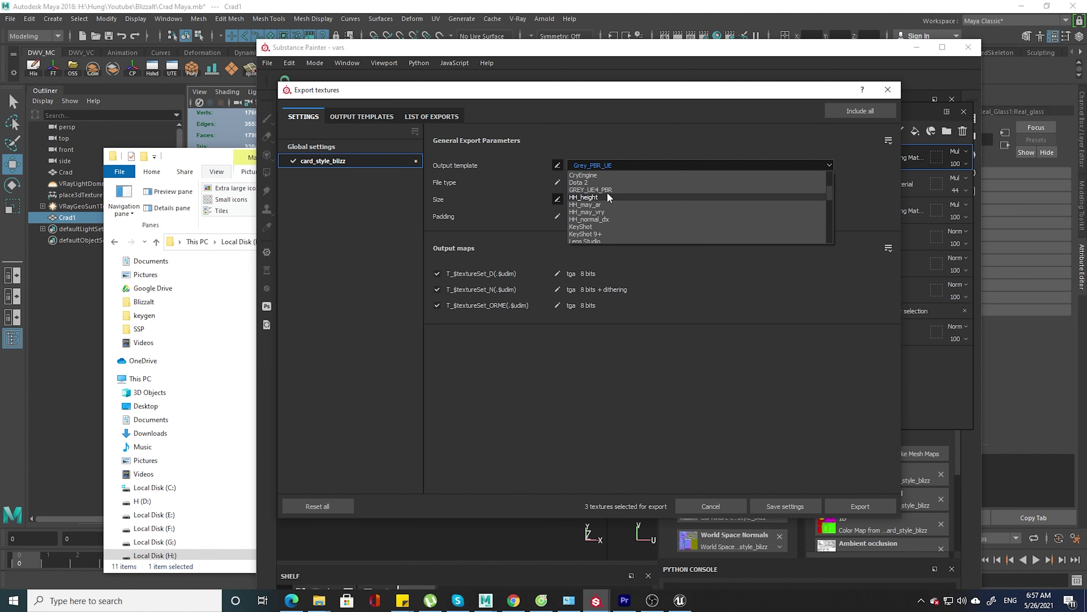
{"action": "left_click", "coordinate": [604, 190]}
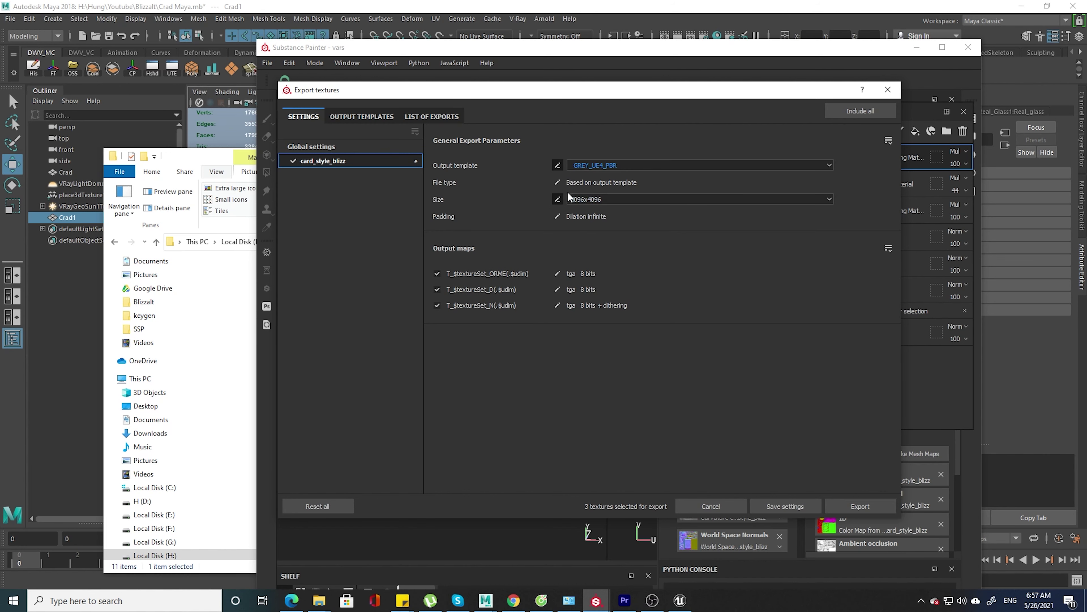
Step: Export the card's three TGA maps, verify them in the UE folder, then close Export textures
{"action": "left_click", "coordinate": [861, 507]}
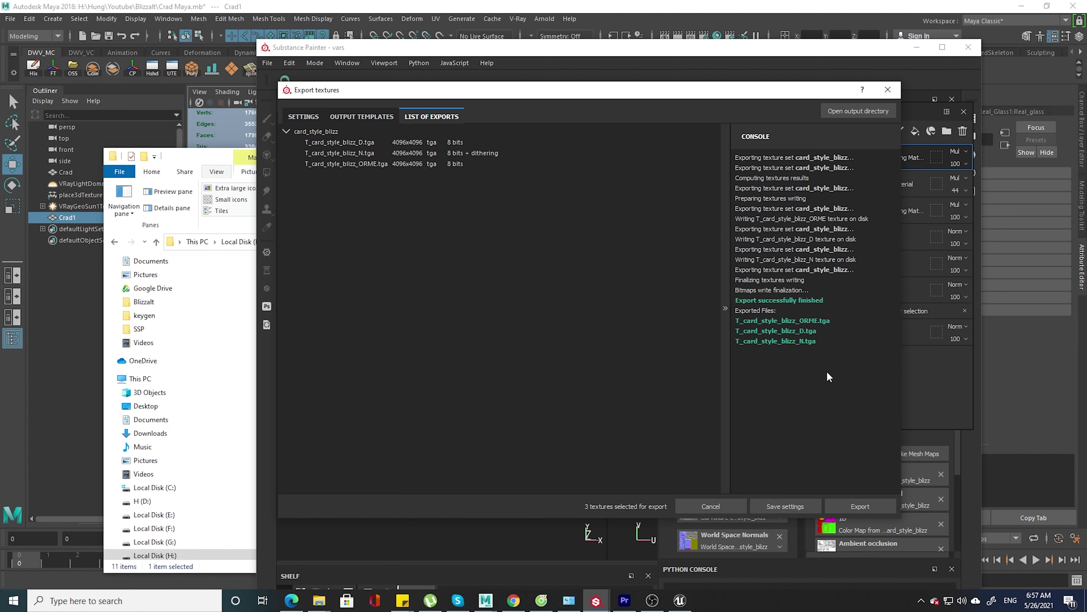
{"action": "left_click", "coordinate": [858, 112]}
{"action": "left_click_drag", "start_coordinate": [470, 251], "coordinate": [641, 155]}
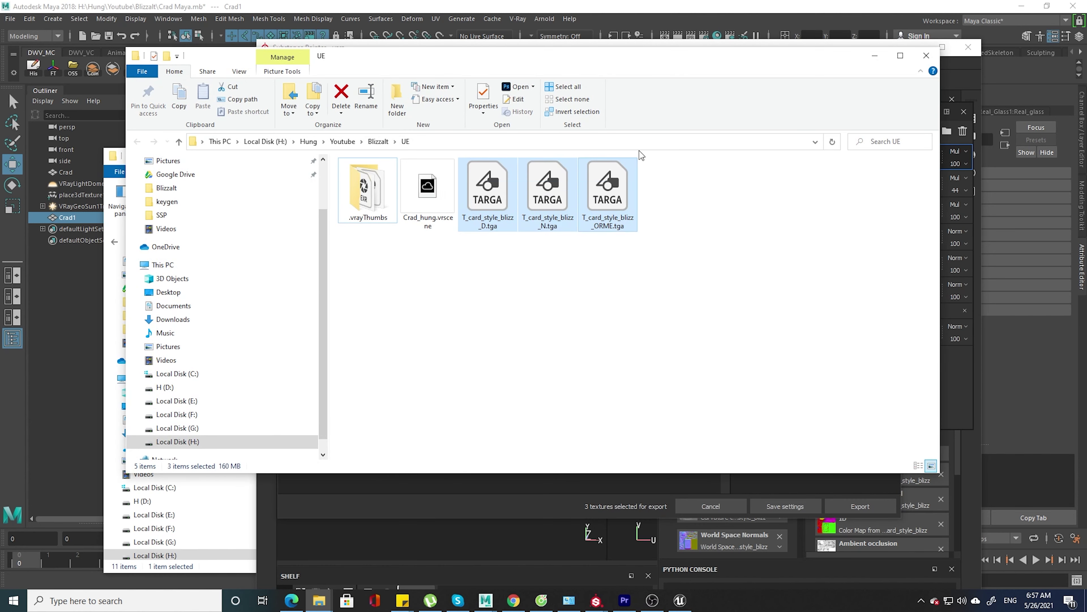
{"action": "left_click_drag", "start_coordinate": [476, 274], "coordinate": [710, 103]}
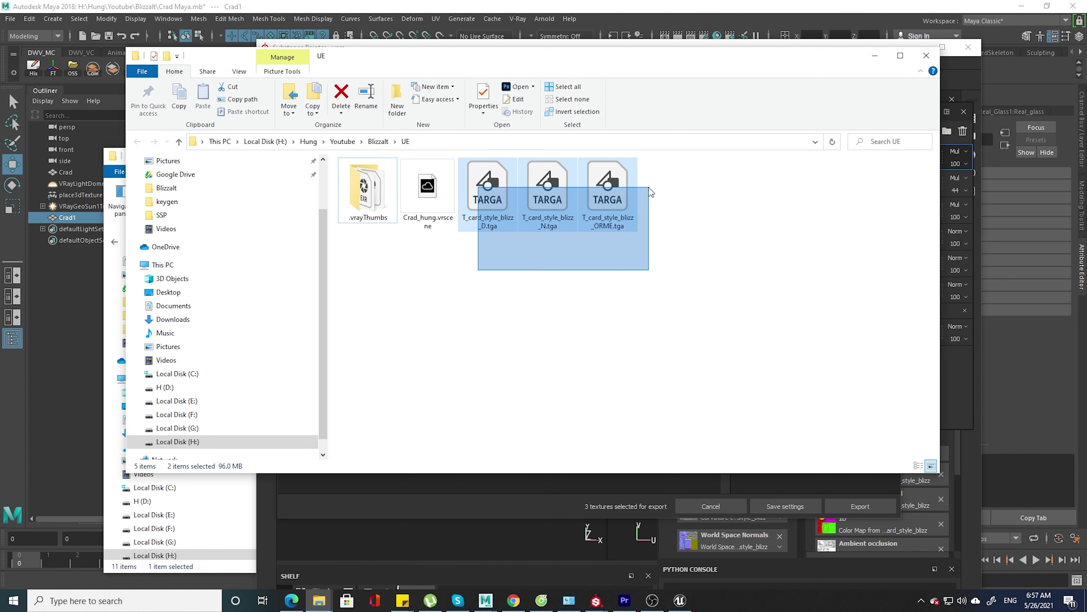
{"action": "left_click_drag", "start_coordinate": [706, 59], "coordinate": [695, 108]}
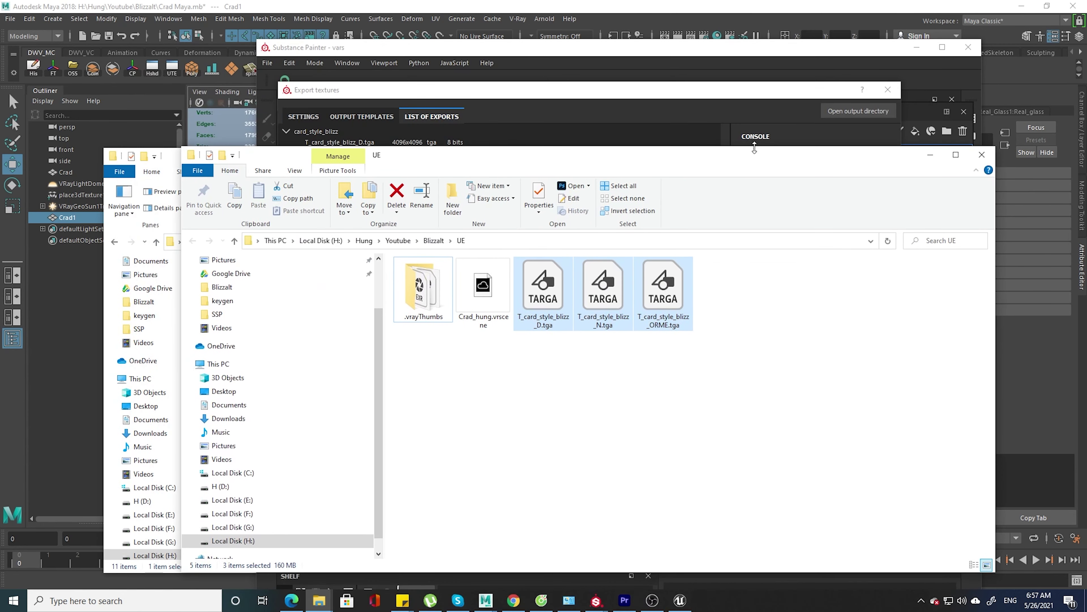
{"action": "left_click", "coordinate": [857, 103]}
{"action": "left_click", "coordinate": [857, 84]}
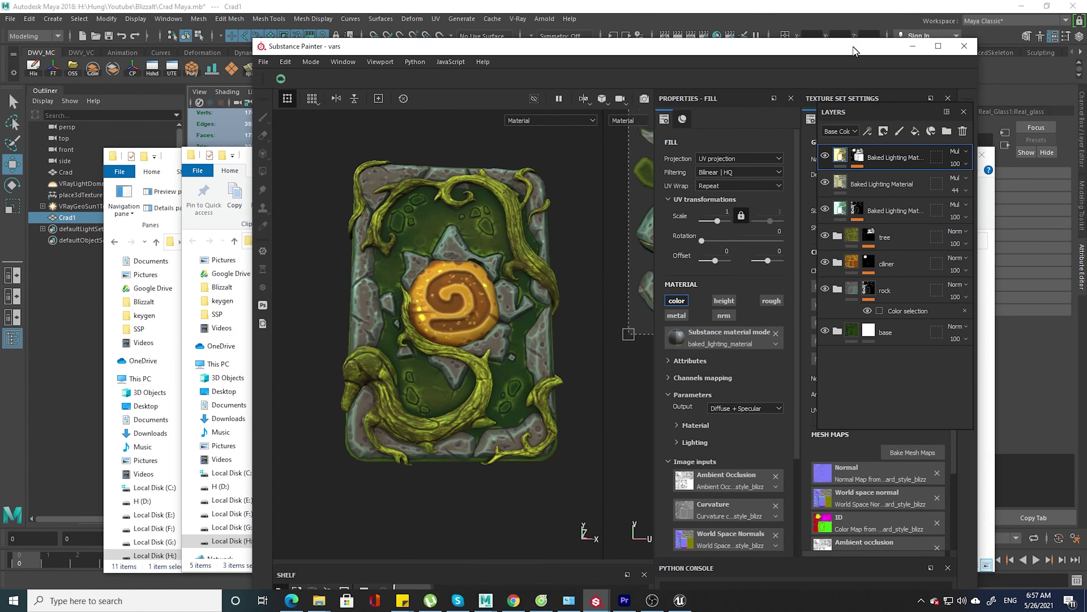
Step: In Maya, duplicate Crad1 as Crad2 and slide the copy right along X
{"action": "left_click_drag", "start_coordinate": [853, 47], "coordinate": [836, 45]}
{"action": "left_click", "coordinate": [485, 600]}
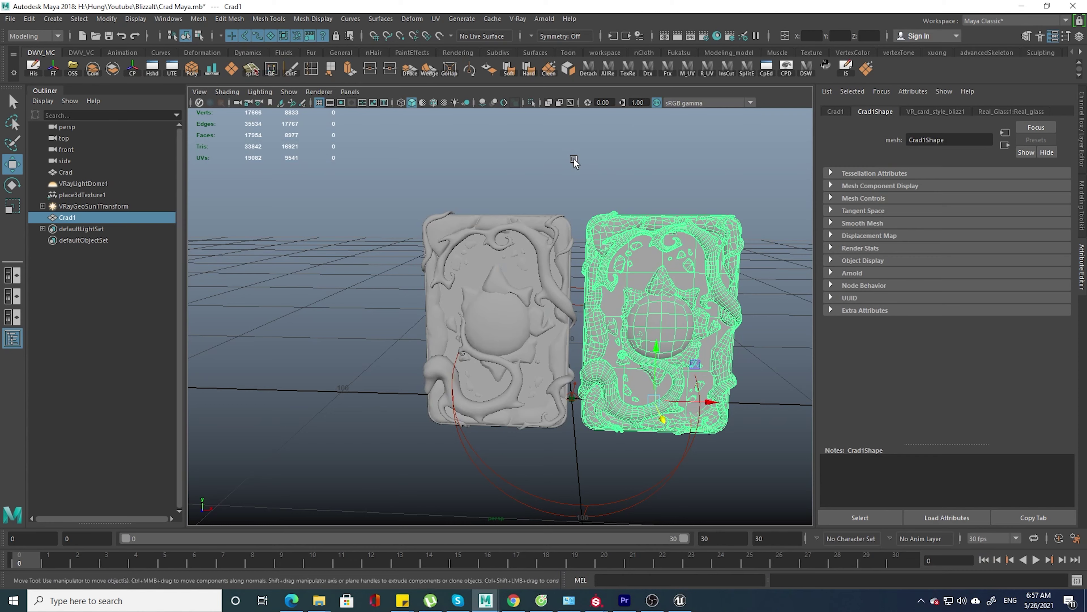
{"action": "key", "text": "ctrl+d"}
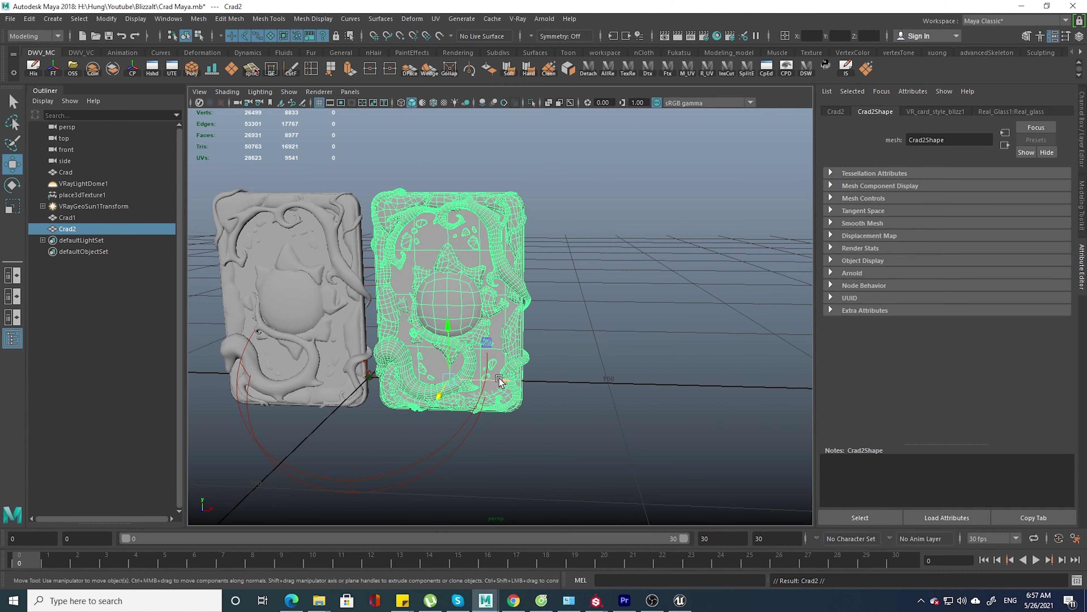
{"action": "middle_click_drag", "start_coordinate": [539, 367], "coordinate": [719, 369]}
{"action": "middle_click_drag", "start_coordinate": [595, 207], "coordinate": [611, 223], "text": "alt"}
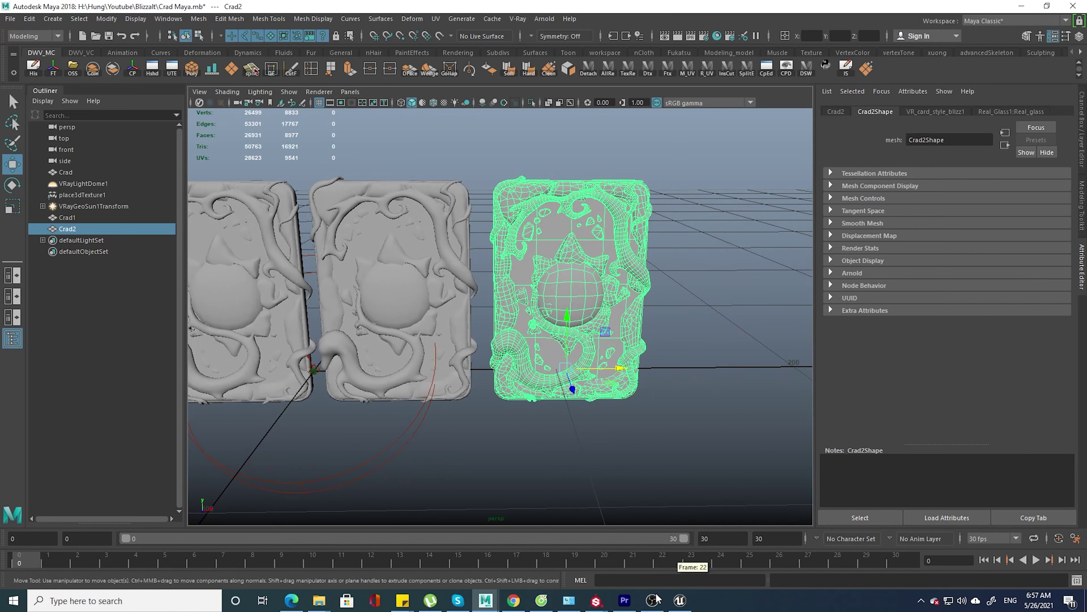
{"action": "mouse_move", "coordinate": [680, 601]}
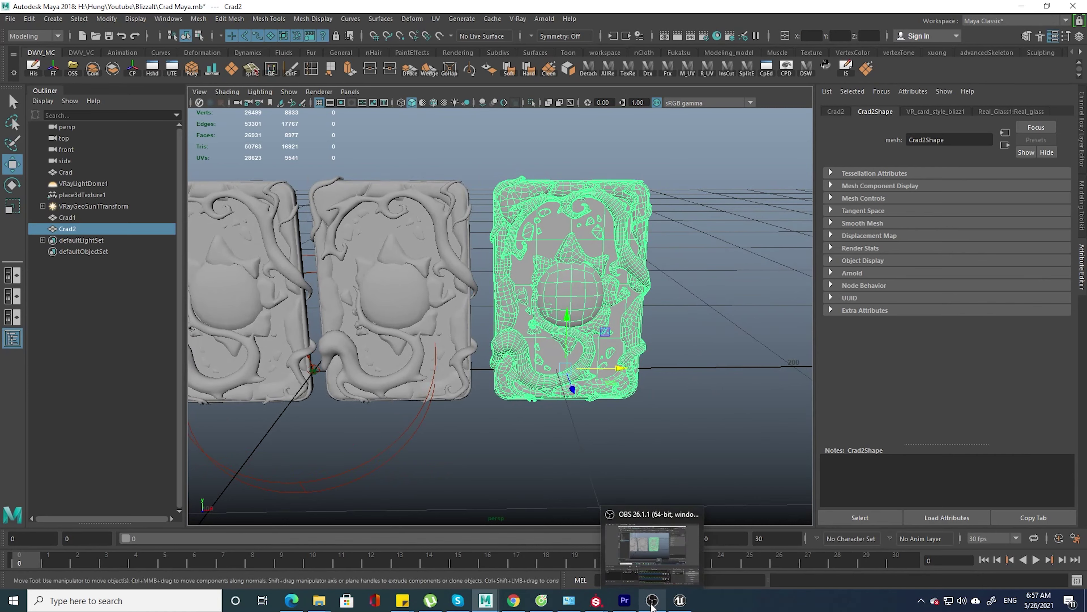
{"action": "left_click", "coordinate": [680, 600]}
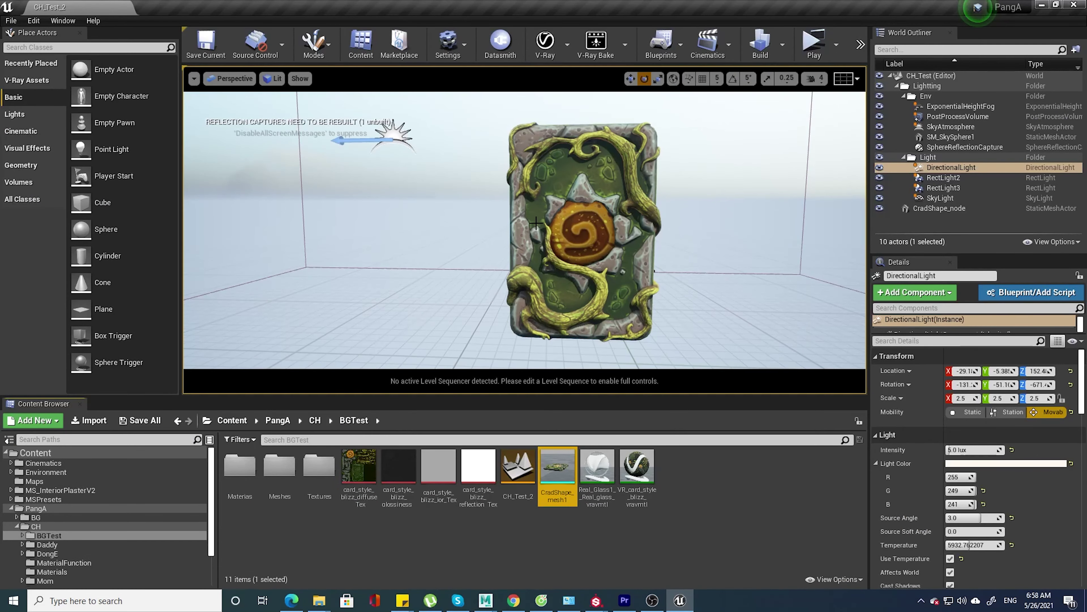
Step: Open VR_card_style_blizz_vraymtl and inspect its diffuse, reflection and Fresnel IOR textures on the preview sphere
{"action": "left_click_drag", "start_coordinate": [559, 234], "coordinate": [600, 282]}
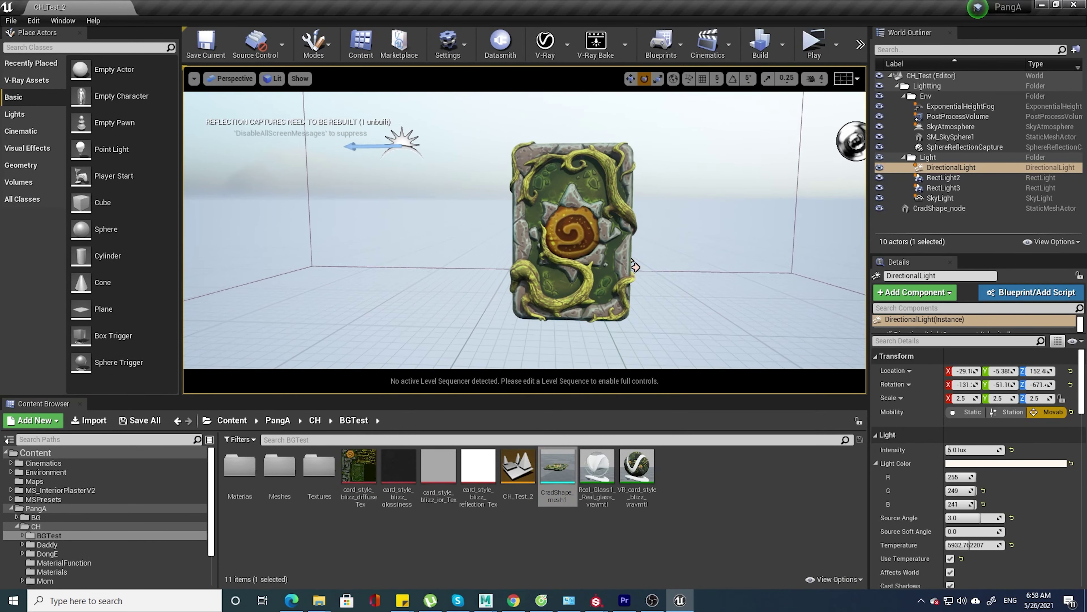
{"action": "double_click", "coordinate": [636, 459]}
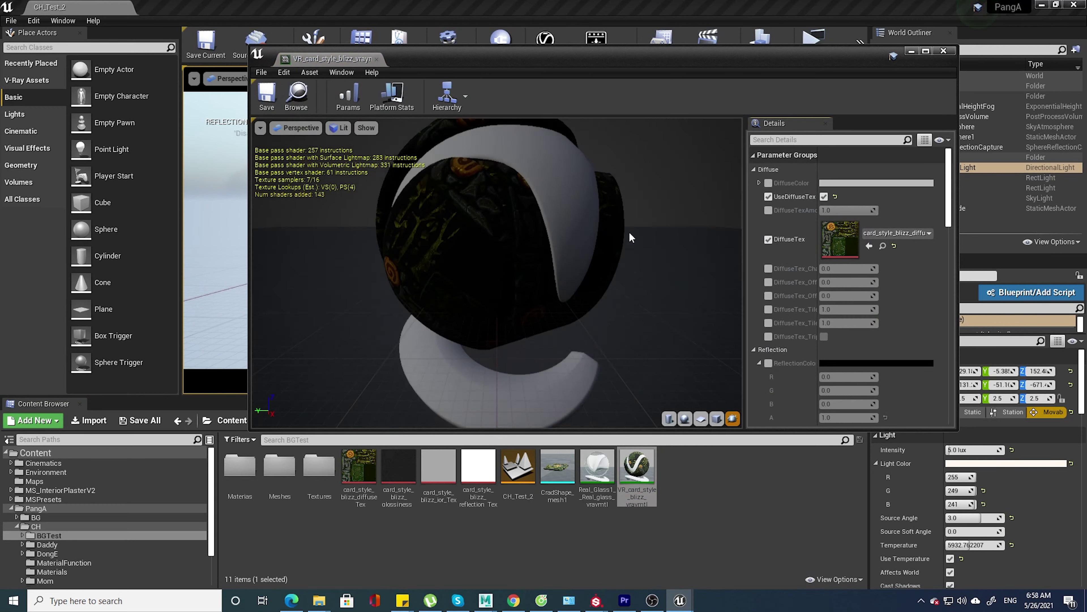
{"action": "left_click_drag", "start_coordinate": [630, 238], "coordinate": [736, 231]}
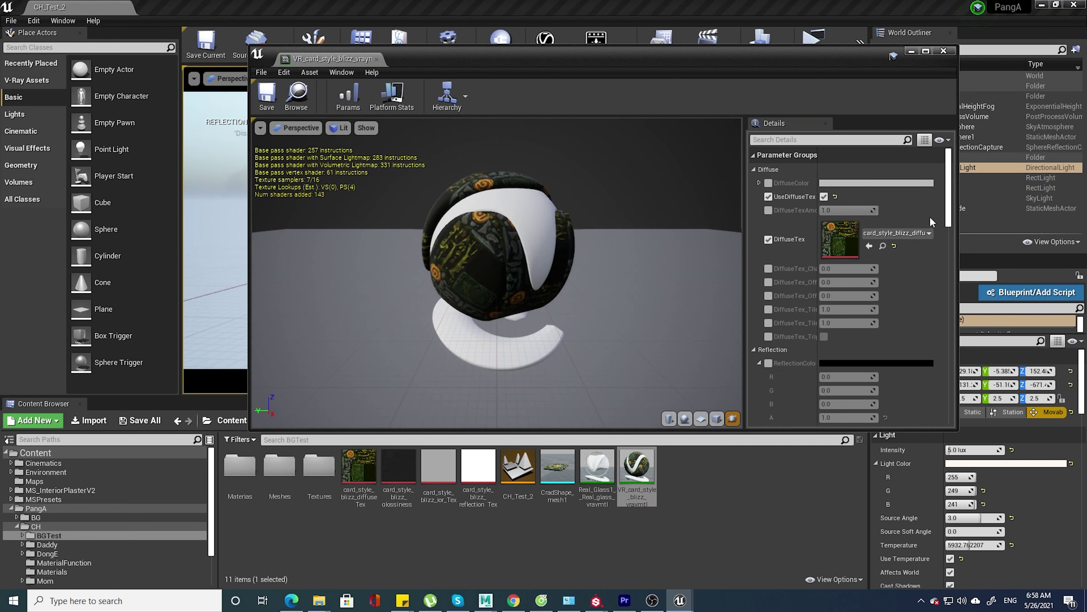
{"action": "scroll", "coordinate": [934, 239], "scroll_direction": "down", "scroll_amount": 3}
{"action": "scroll", "coordinate": [936, 261], "scroll_direction": "down", "scroll_amount": 3}
{"action": "scroll", "coordinate": [938, 282], "scroll_direction": "down", "scroll_amount": 3}
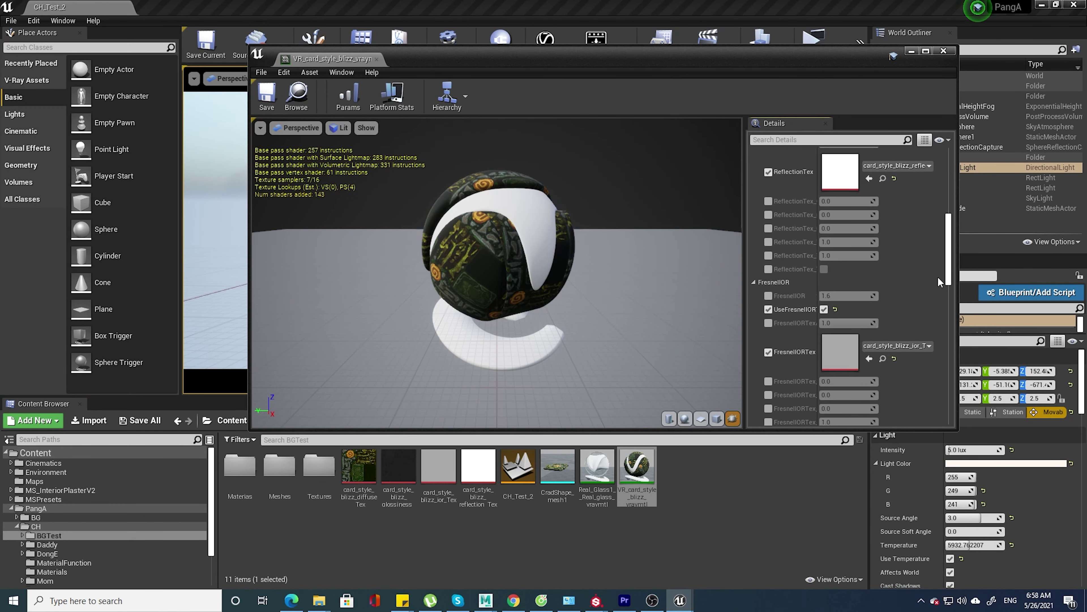
{"action": "scroll", "coordinate": [935, 292], "scroll_direction": "down", "scroll_amount": 3}
{"action": "scroll", "coordinate": [931, 326], "scroll_direction": "down", "scroll_amount": 3}
{"action": "scroll", "coordinate": [927, 347], "scroll_direction": "down", "scroll_amount": 3}
{"action": "scroll", "coordinate": [921, 363], "scroll_direction": "down", "scroll_amount": 3}
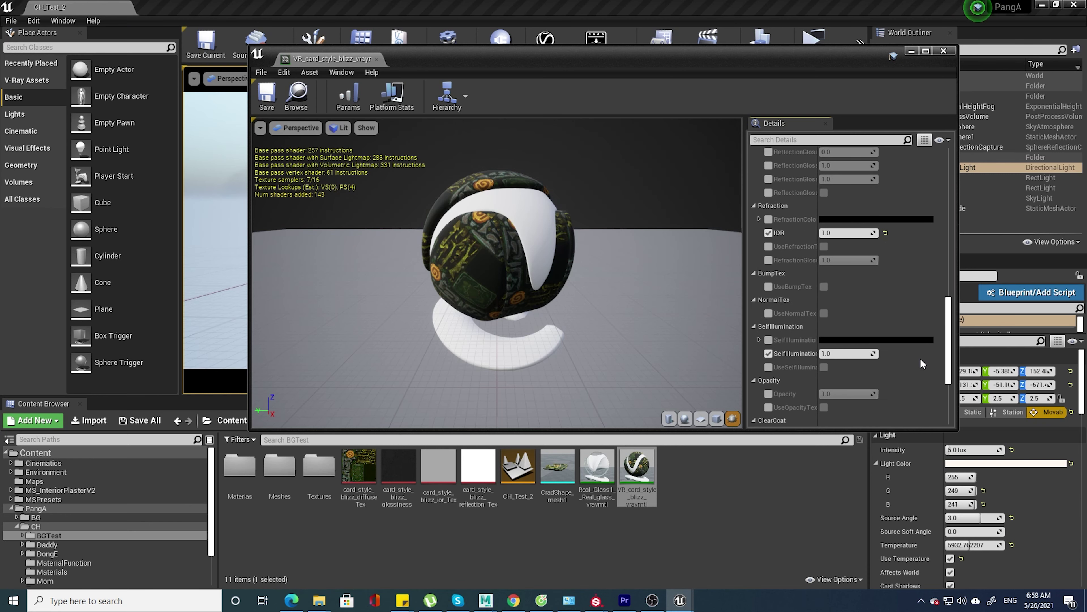
{"action": "scroll", "coordinate": [921, 338], "scroll_direction": "up", "scroll_amount": 3}
{"action": "scroll", "coordinate": [922, 312], "scroll_direction": "up", "scroll_amount": 3}
{"action": "scroll", "coordinate": [925, 296], "scroll_direction": "up", "scroll_amount": 3}
{"action": "scroll", "coordinate": [927, 274], "scroll_direction": "up", "scroll_amount": 3}
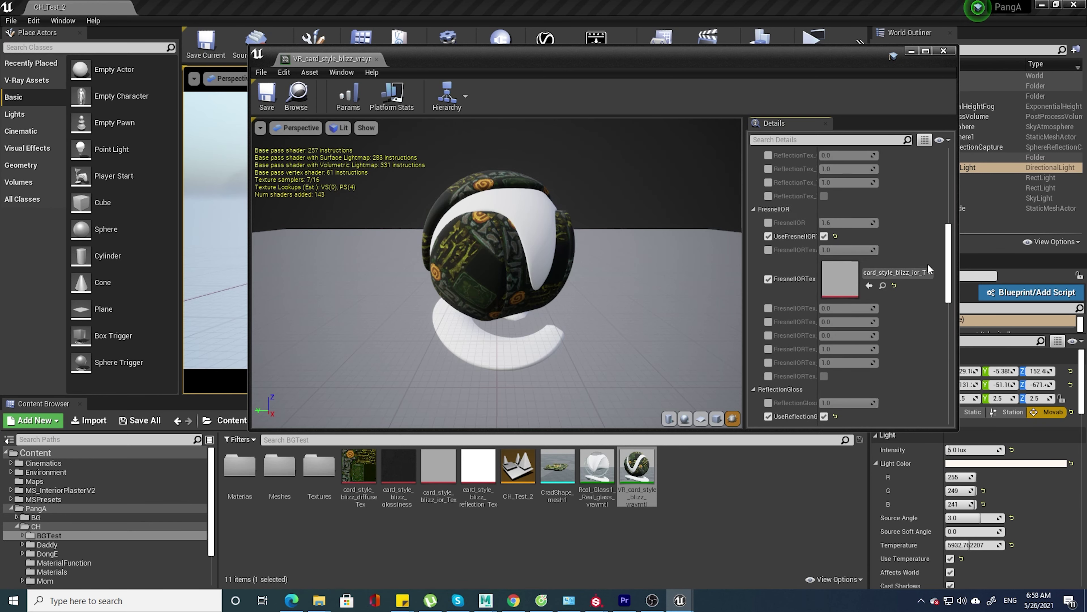
{"action": "scroll", "coordinate": [925, 249], "scroll_direction": "up", "scroll_amount": 10}
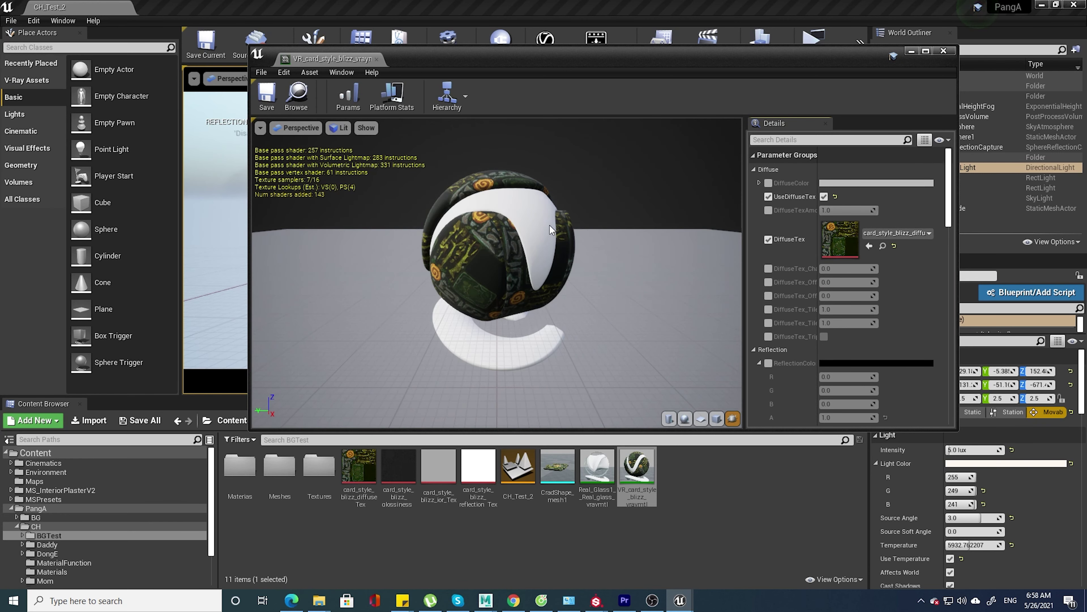
{"action": "left_click_drag", "start_coordinate": [551, 230], "coordinate": [633, 240]}
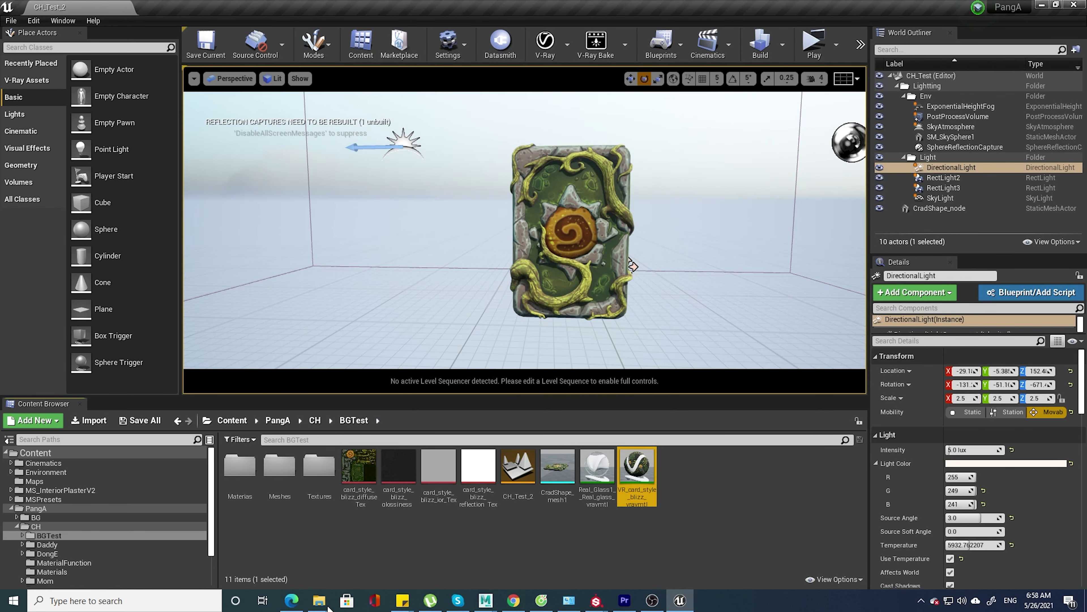
Step: Place the UE folder window with the D, N and ORME TGAs beside the Unreal level
{"action": "left_click", "coordinate": [329, 607]}
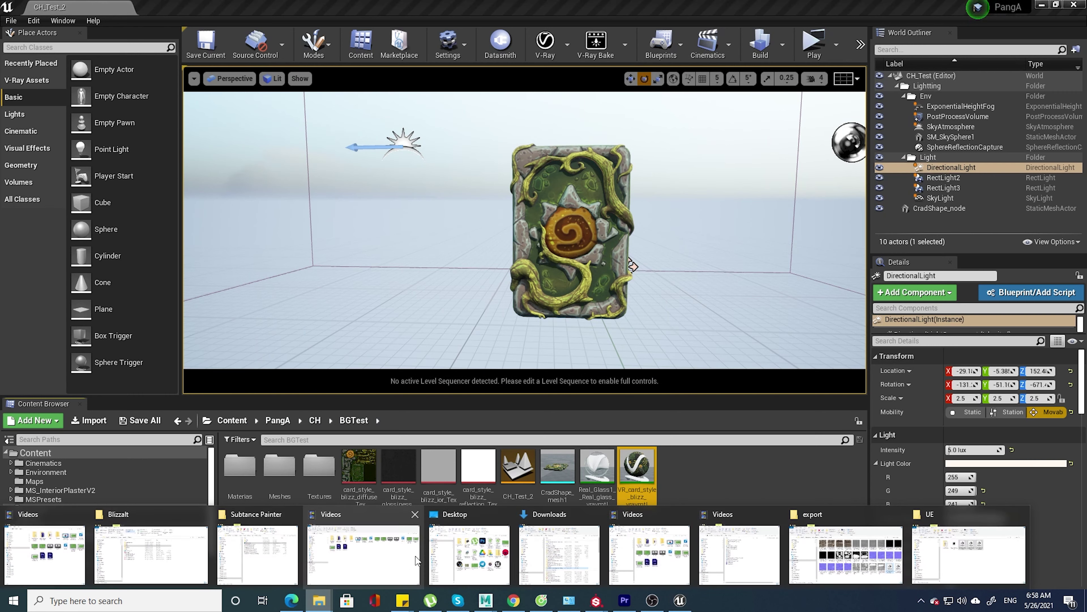
{"action": "left_click", "coordinate": [937, 556]}
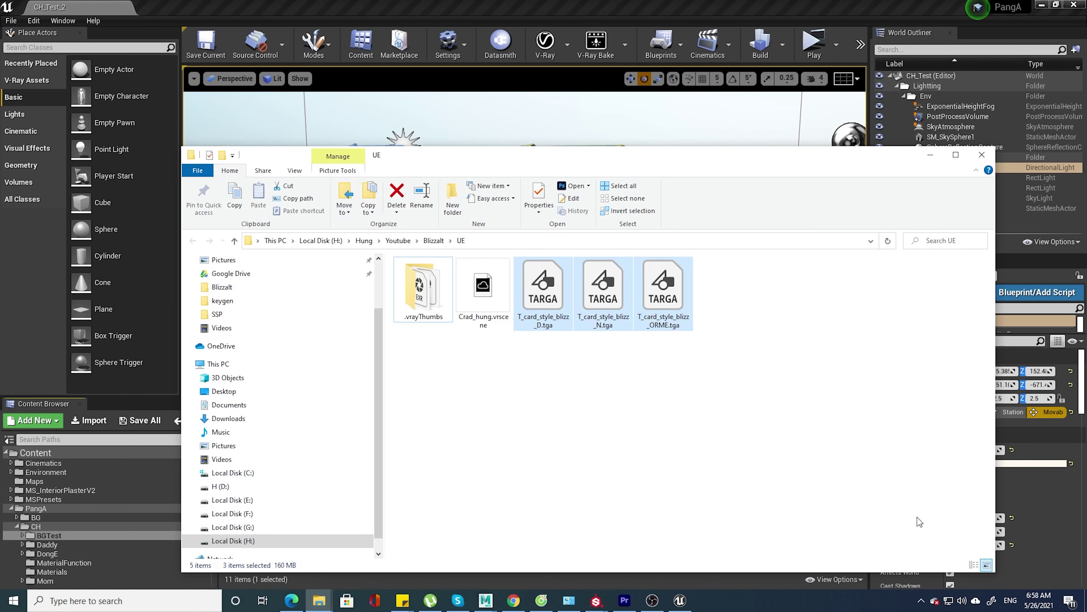
{"action": "left_click_drag", "start_coordinate": [645, 157], "coordinate": [1086, 158]}
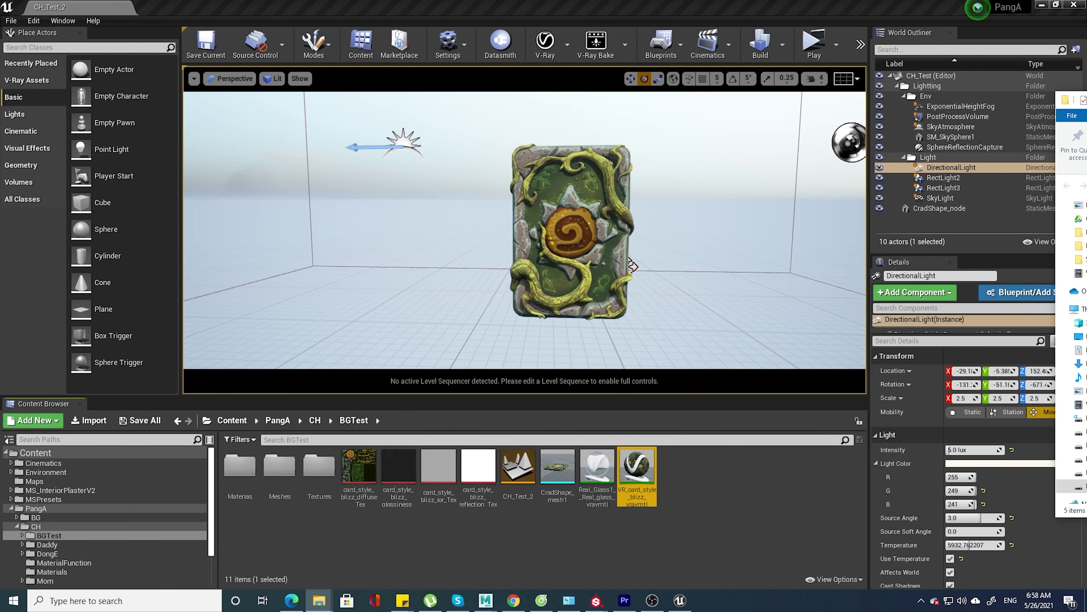
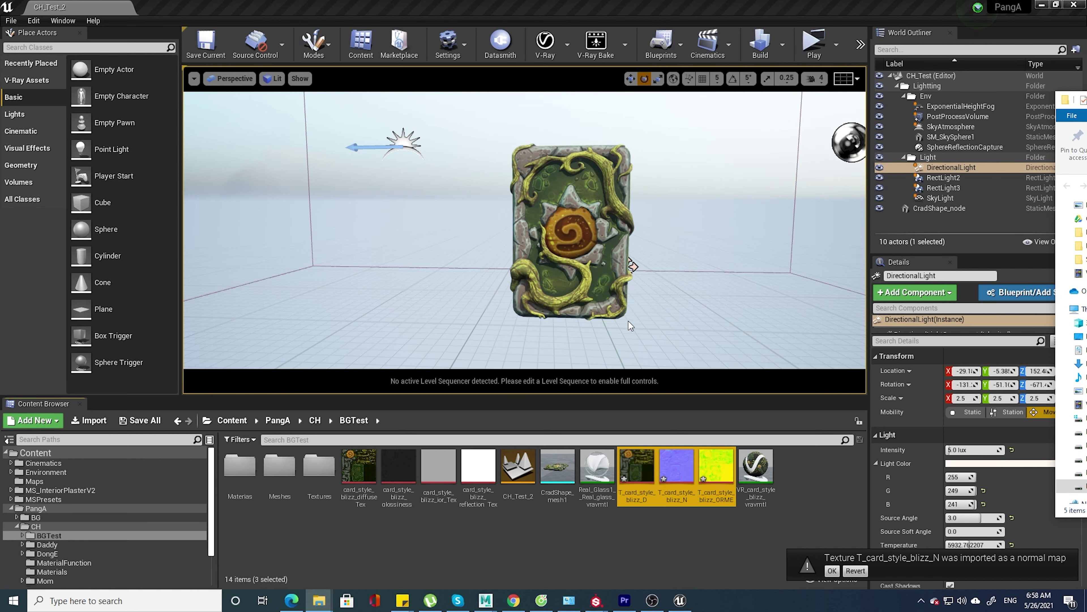
Step: Create a basic material named NewMaterial in BGTest and open it in the Material Editor
{"action": "right_click", "coordinate": [443, 529]}
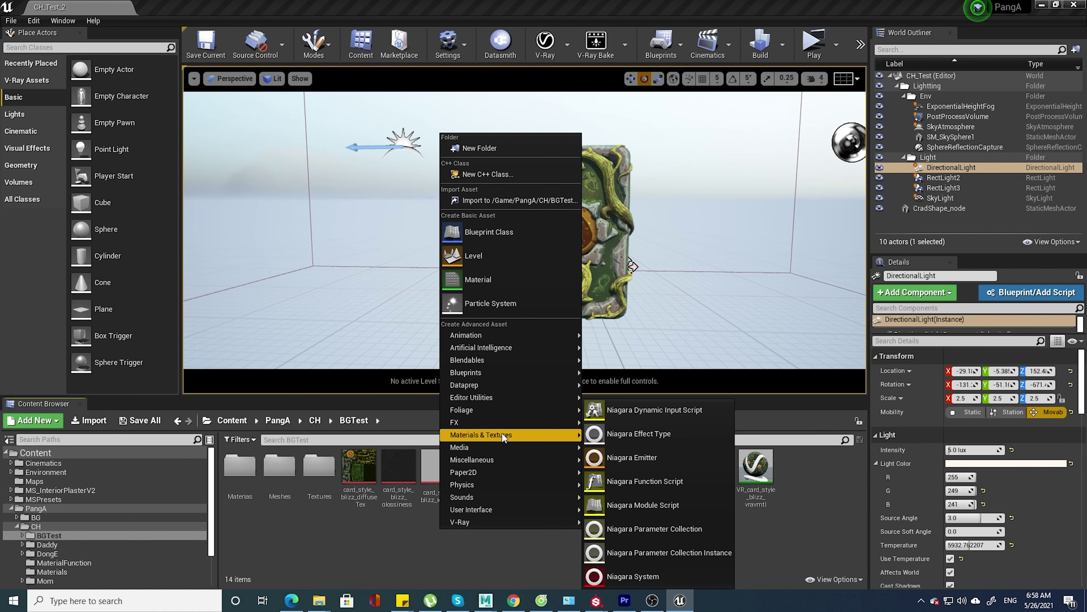
{"action": "mouse_move", "coordinate": [480, 434]}
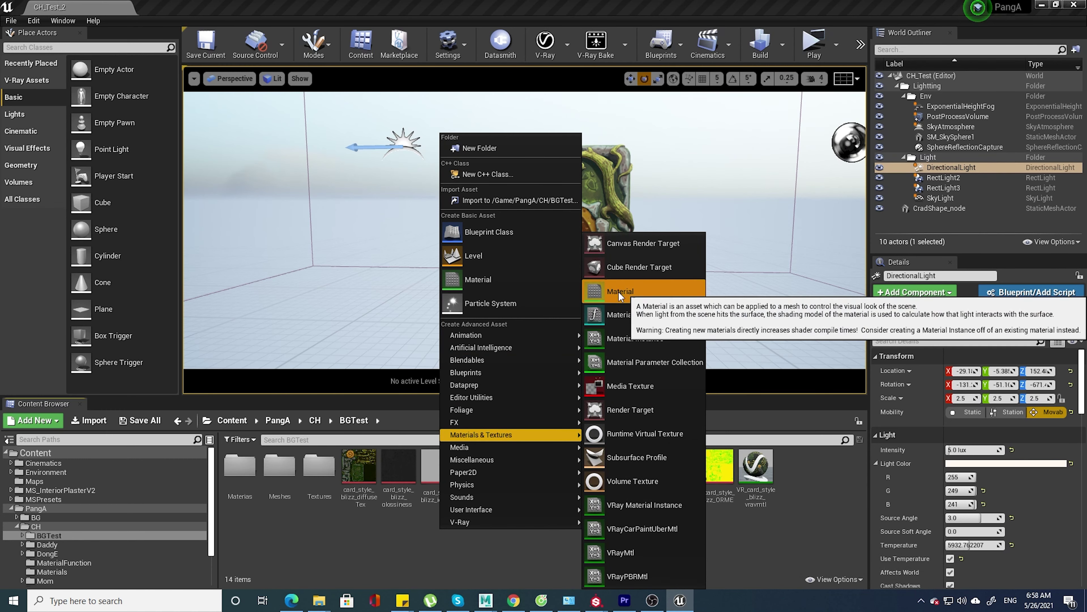
{"action": "left_click", "coordinate": [618, 291]}
{"action": "double_click", "coordinate": [597, 464]}
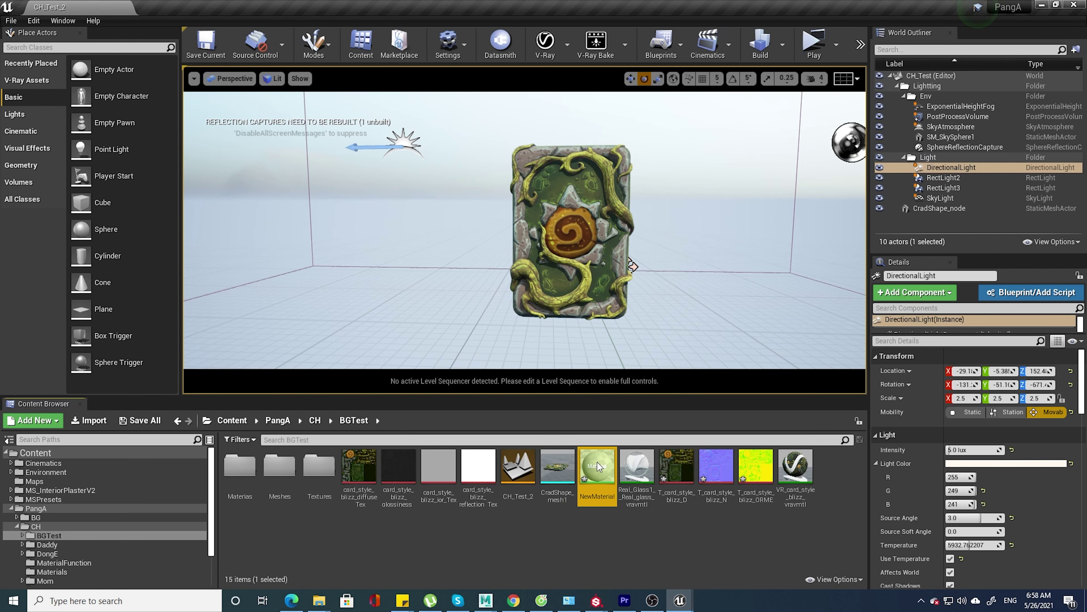
{"action": "left_click_drag", "start_coordinate": [616, 64], "coordinate": [324, 95]}
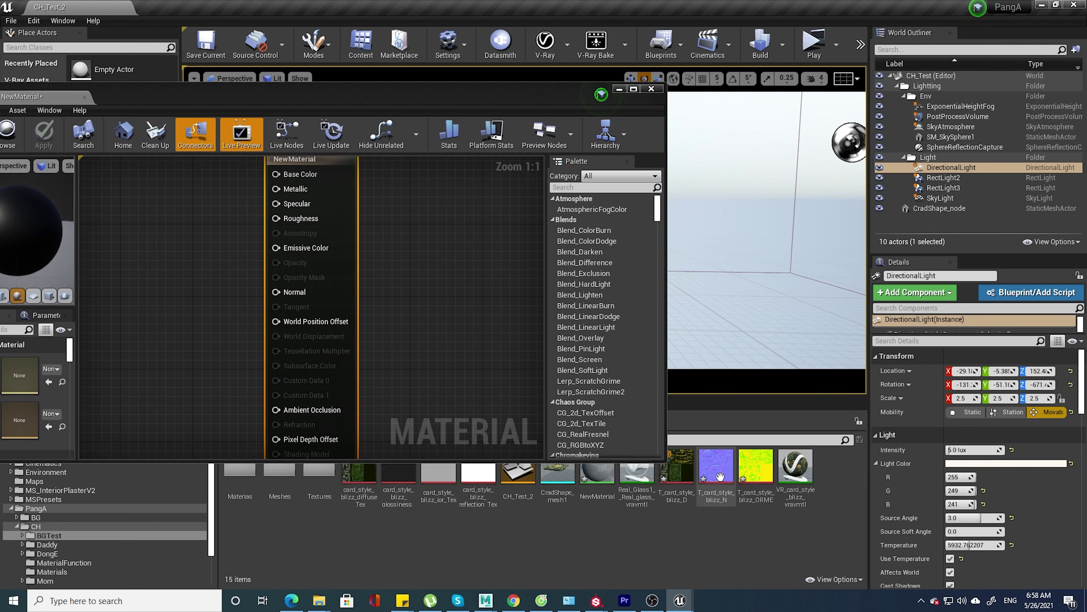
Step: Bring the T_card_style_blizz_D, _N and _ORME textures into the NewMaterial graph
{"action": "left_click", "coordinate": [755, 467]}
{"action": "left_click", "coordinate": [676, 467], "text": "shift"}
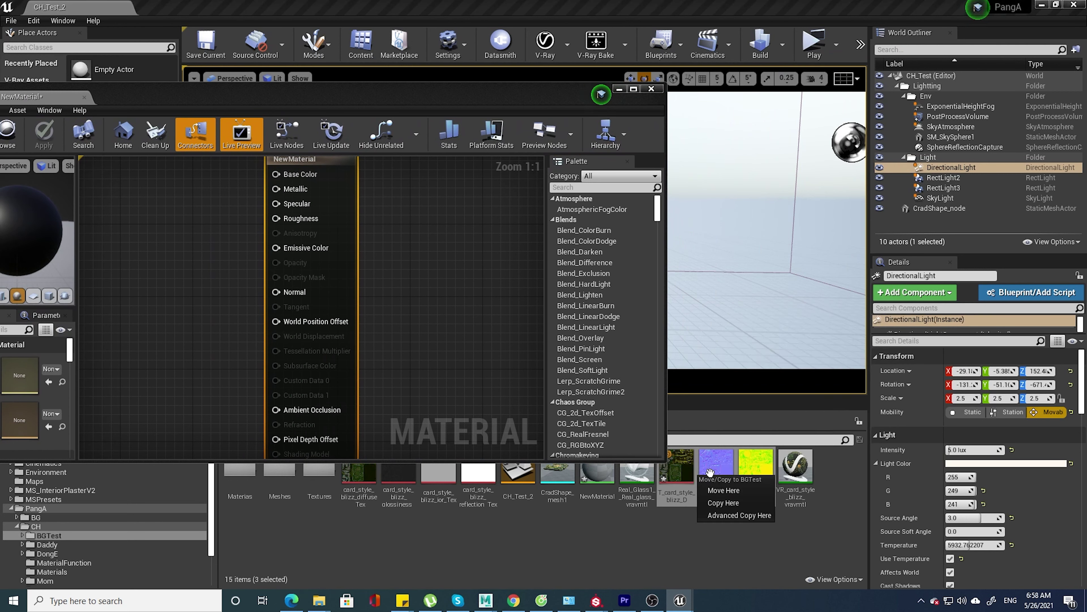
{"action": "mouse_move", "coordinate": [716, 469]}
{"action": "left_mouse_down"}
{"action": "mouse_move", "coordinate": [479, 360]}
{"action": "mouse_move", "coordinate": [96, 232]}
{"action": "left_mouse_up"}
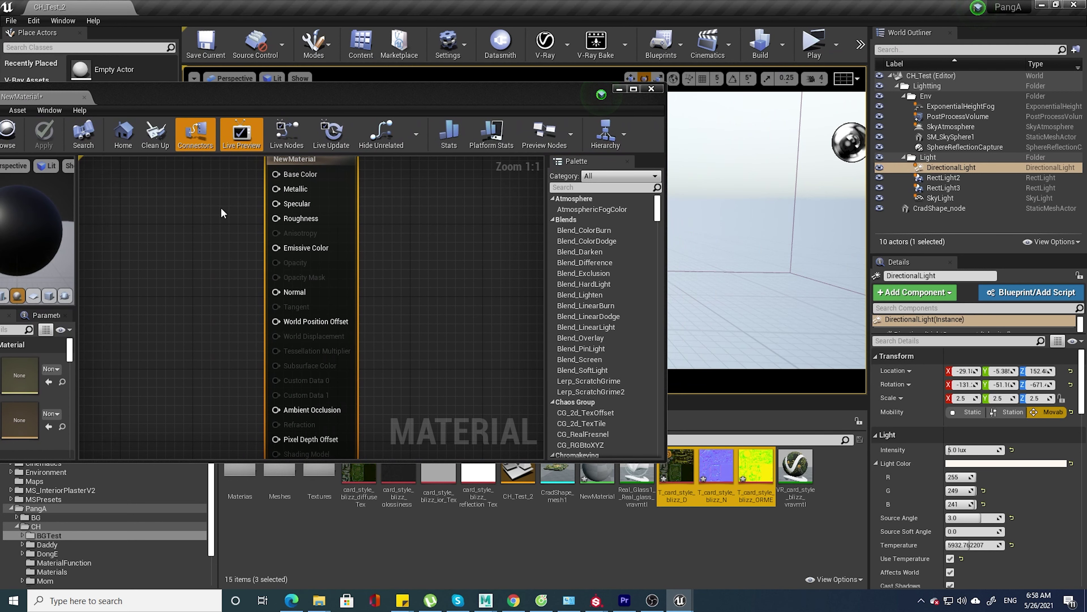
{"action": "right_click_drag", "start_coordinate": [244, 227], "coordinate": [302, 265]}
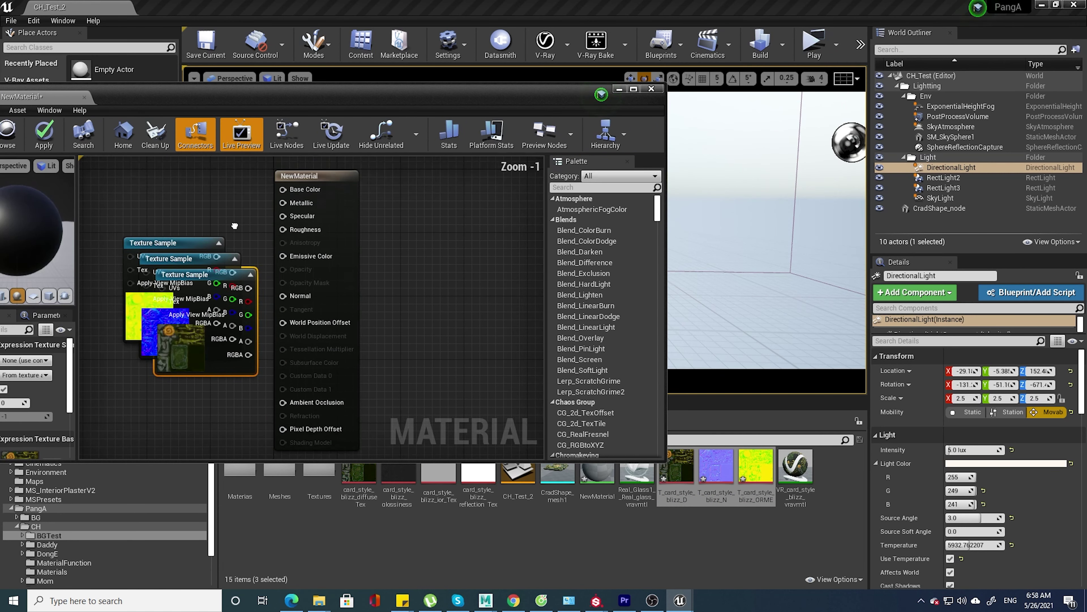
{"action": "scroll", "coordinate": [367, 199], "scroll_direction": "down", "scroll_amount": 1}
Step: Arrange the texture nodes in a column and wire the N texture's RGB into Normal
{"action": "left_click_drag", "start_coordinate": [380, 201], "coordinate": [444, 208]}
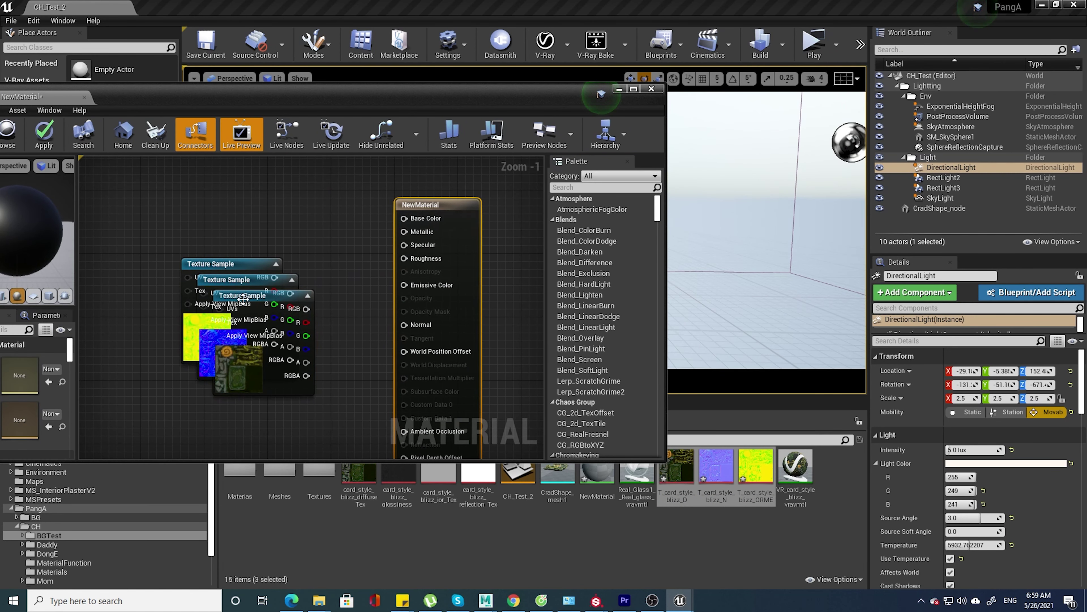
{"action": "mouse_move", "coordinate": [239, 309]}
{"action": "left_mouse_down"}
{"action": "mouse_move", "coordinate": [288, 330]}
{"action": "mouse_move", "coordinate": [216, 188]}
{"action": "left_mouse_up"}
{"action": "mouse_move", "coordinate": [240, 282]}
{"action": "left_mouse_down"}
{"action": "mouse_move", "coordinate": [244, 328]}
{"action": "mouse_move", "coordinate": [324, 375]}
{"action": "mouse_move", "coordinate": [300, 272]}
{"action": "left_mouse_up"}
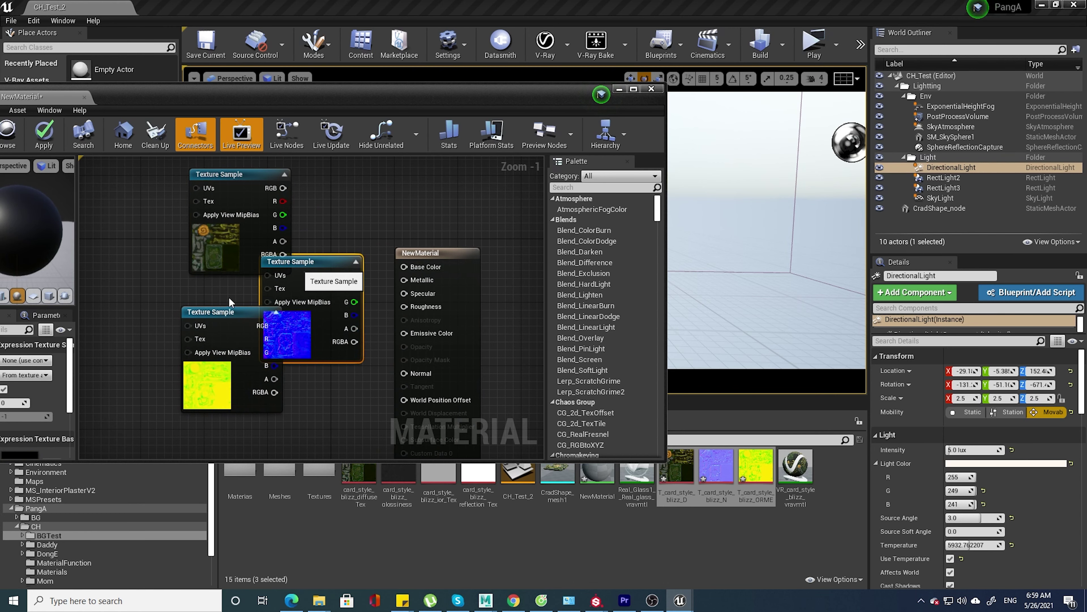
{"action": "mouse_move", "coordinate": [222, 314]}
{"action": "left_mouse_down"}
{"action": "mouse_move", "coordinate": [183, 279]}
{"action": "mouse_move", "coordinate": [190, 271]}
{"action": "left_mouse_up"}
{"action": "left_click_drag", "start_coordinate": [300, 261], "coordinate": [268, 341]}
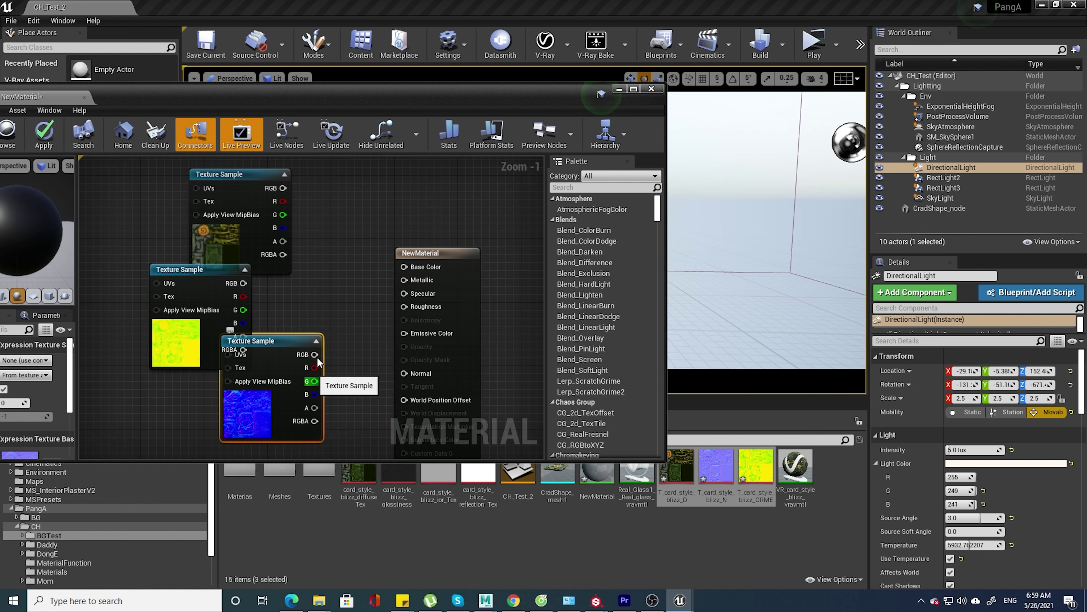
{"action": "left_click_drag", "start_coordinate": [315, 354], "coordinate": [405, 373]}
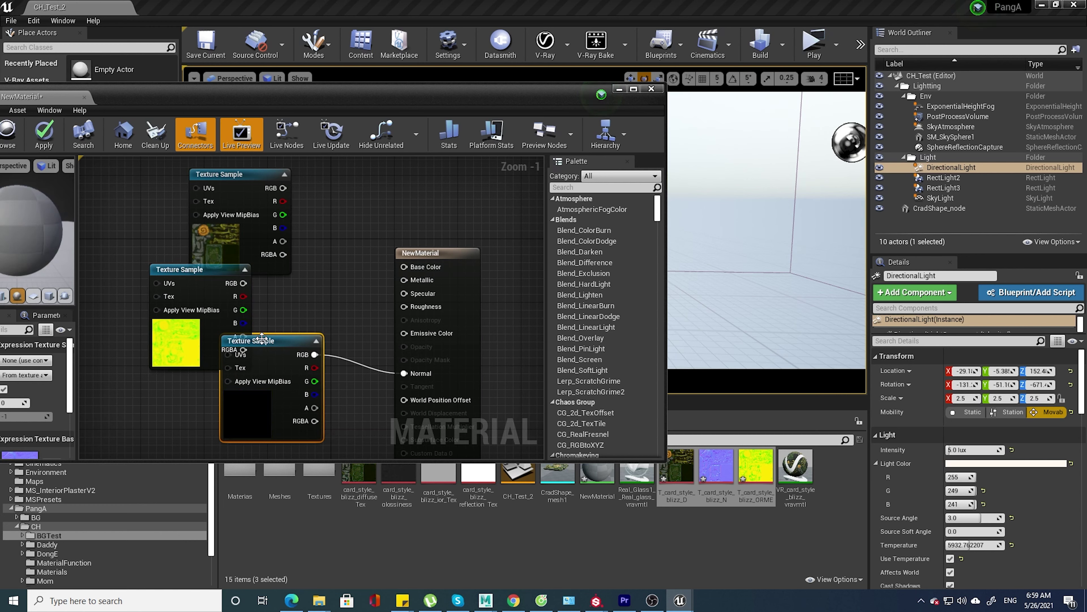
{"action": "mouse_move", "coordinate": [259, 345]}
{"action": "left_mouse_down"}
{"action": "mouse_move", "coordinate": [266, 376]}
{"action": "mouse_move", "coordinate": [234, 392]}
{"action": "left_mouse_up"}
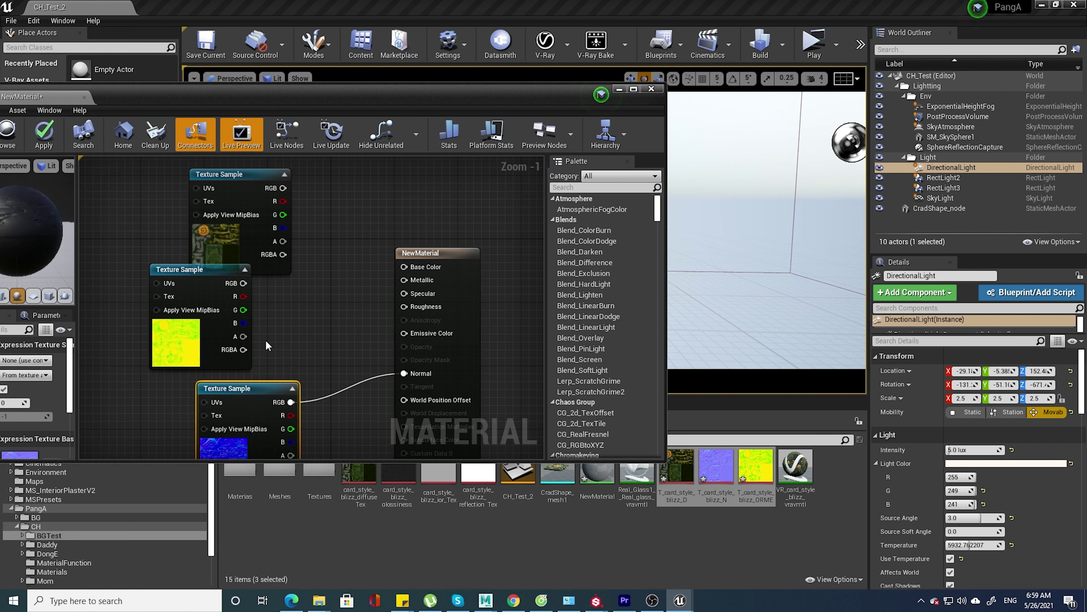
{"action": "mouse_move", "coordinate": [193, 268]}
{"action": "left_mouse_down"}
{"action": "mouse_move", "coordinate": [193, 253]}
{"action": "mouse_move", "coordinate": [232, 276]}
{"action": "left_mouse_up"}
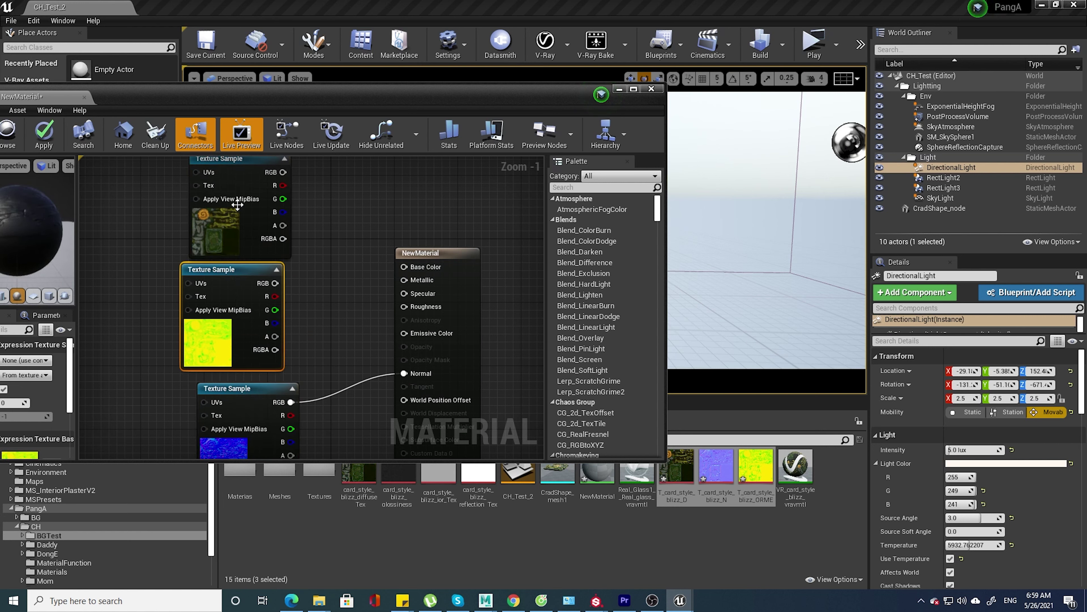
Step: Wire the D texture to Base Color and the ORME red channel to Ambient Occlusion
{"action": "left_click", "coordinate": [262, 176]}
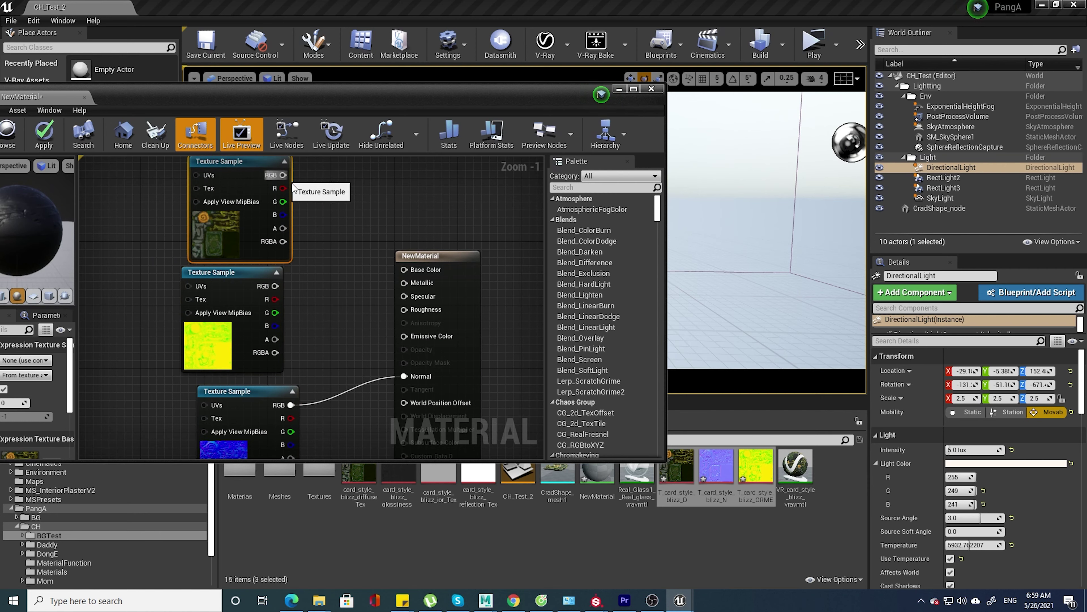
{"action": "left_click_drag", "start_coordinate": [285, 175], "coordinate": [404, 269]}
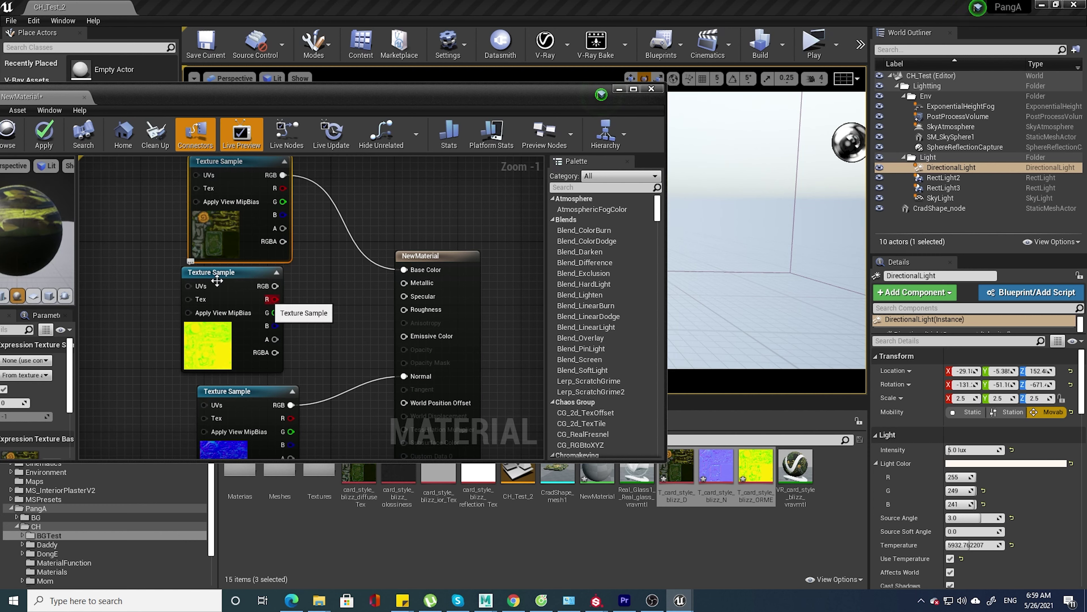
{"action": "left_click_drag", "start_coordinate": [229, 276], "coordinate": [228, 284]}
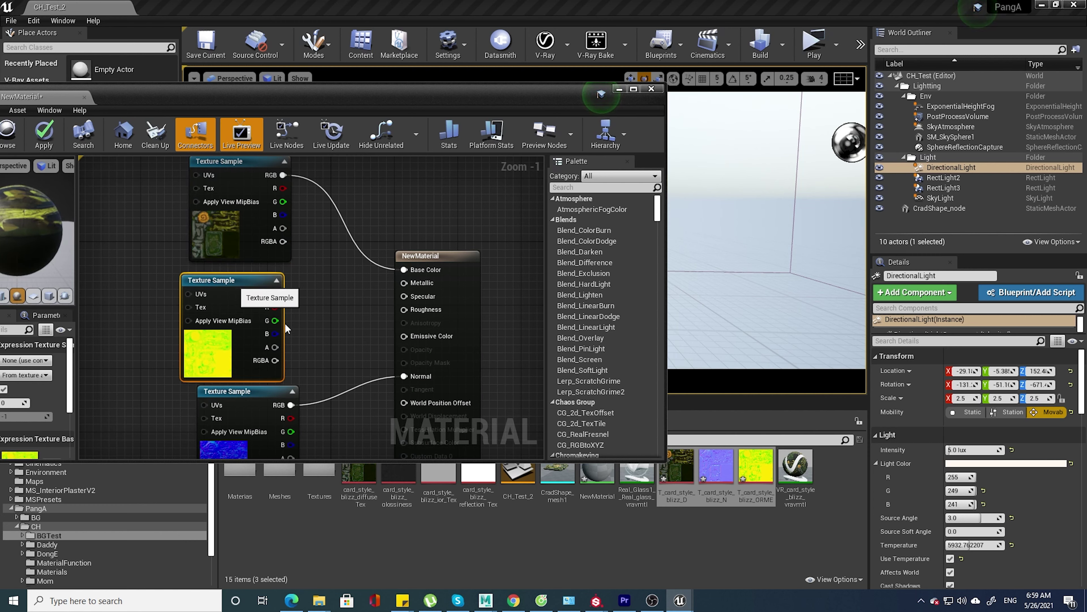
{"action": "left_click_drag", "start_coordinate": [275, 307], "coordinate": [350, 306]}
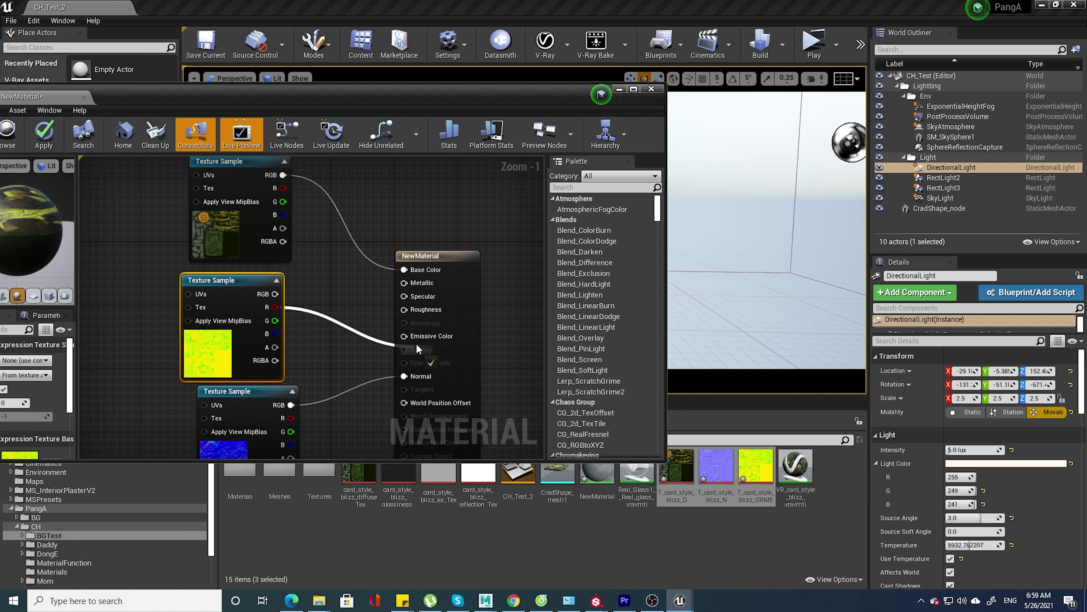
{"action": "mouse_move", "coordinate": [369, 305]}
{"action": "left_mouse_down"}
{"action": "mouse_move", "coordinate": [399, 419]}
{"action": "mouse_move", "coordinate": [405, 379]}
{"action": "left_mouse_up"}
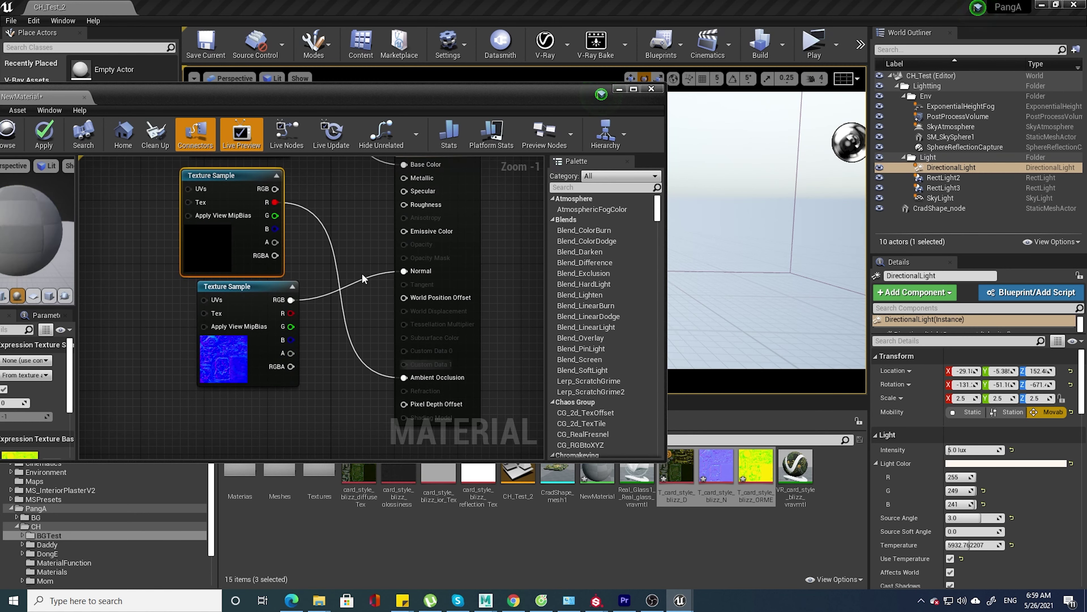
Step: Connect ORME green to Roughness, blue to Metallic and alpha to Emissive Color
{"action": "right_click_drag", "start_coordinate": [361, 236], "coordinate": [342, 278]}
{"action": "mouse_move", "coordinate": [255, 255]}
{"action": "left_mouse_down"}
{"action": "mouse_move", "coordinate": [302, 271]}
{"action": "mouse_move", "coordinate": [390, 250]}
{"action": "mouse_move", "coordinate": [369, 247]}
{"action": "left_mouse_up"}
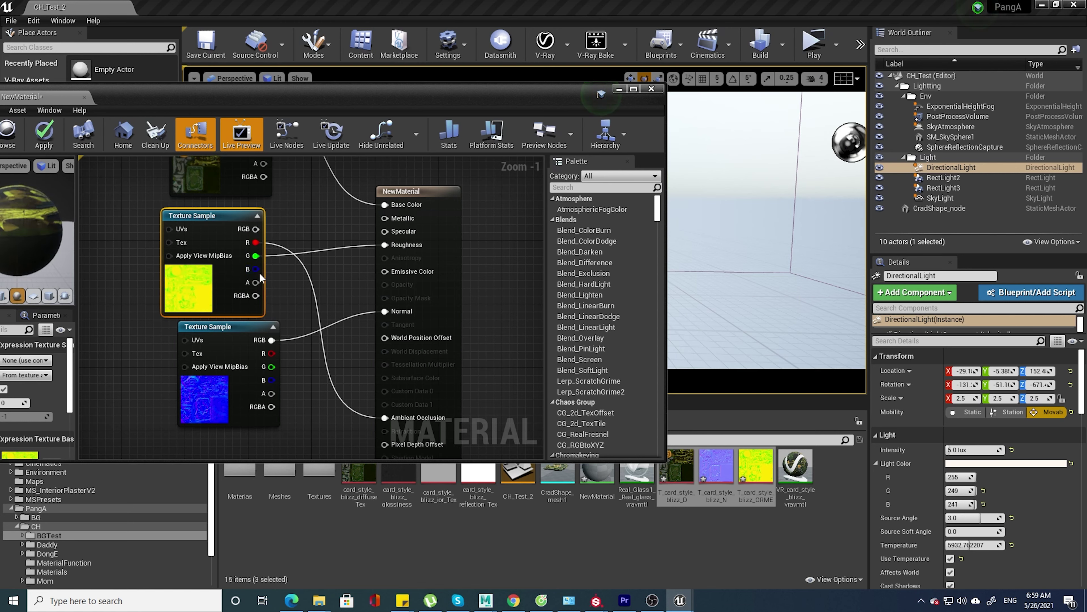
{"action": "left_click_drag", "start_coordinate": [257, 269], "coordinate": [385, 219]}
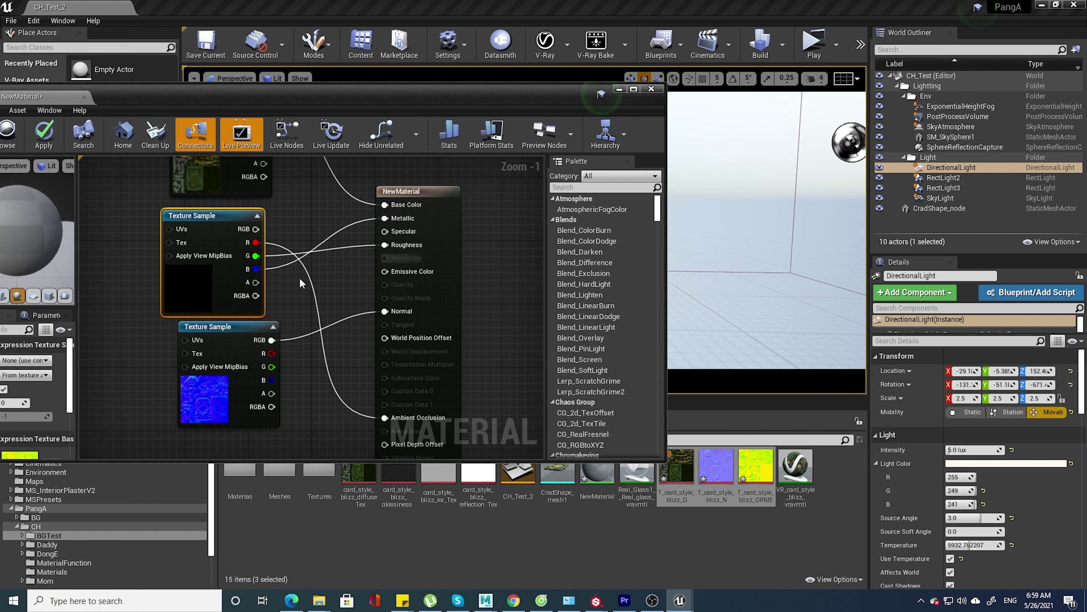
{"action": "left_click_drag", "start_coordinate": [256, 284], "coordinate": [404, 267]}
{"action": "left_click_drag", "start_coordinate": [197, 98], "coordinate": [267, 95]}
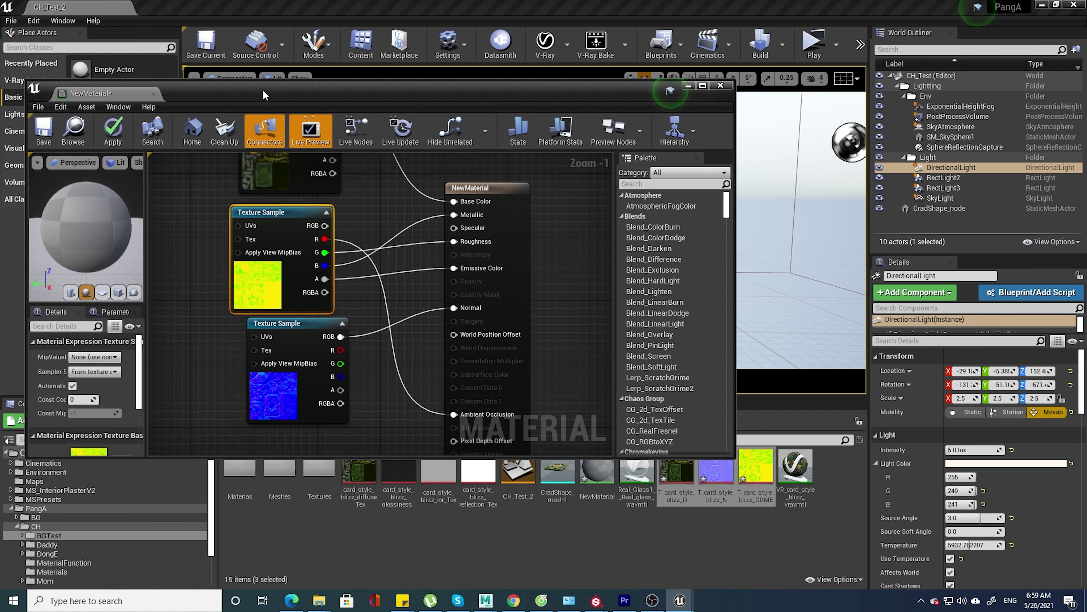
Step: Apply NewMaterial, save it with its D, N and ORME textures, and close its editor
{"action": "left_click", "coordinate": [115, 136]}
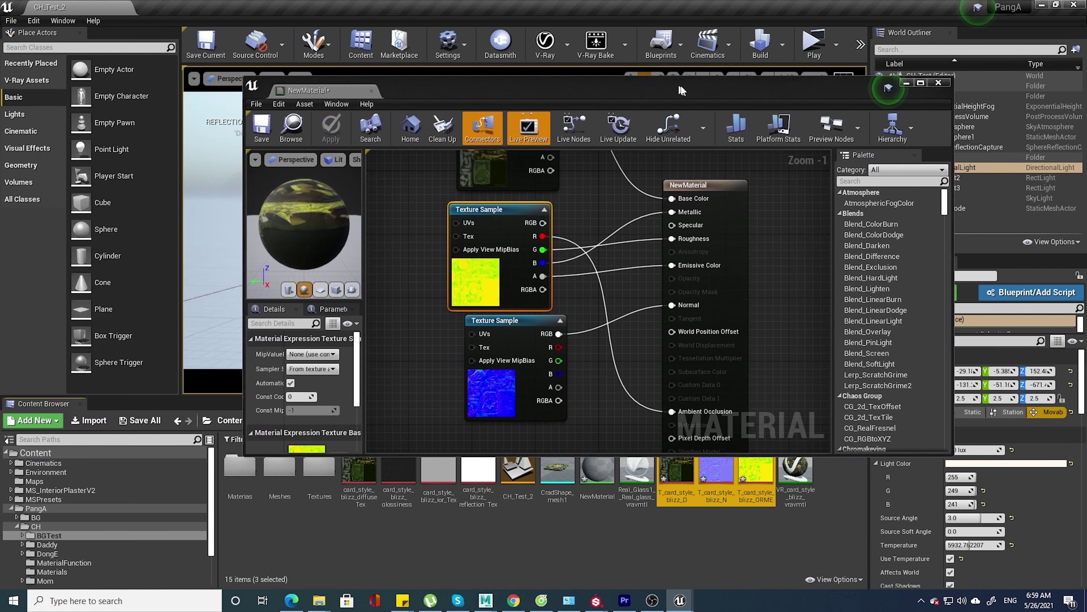
{"action": "left_click_drag", "start_coordinate": [466, 87], "coordinate": [717, 94]}
{"action": "left_click", "coordinate": [163, 420]}
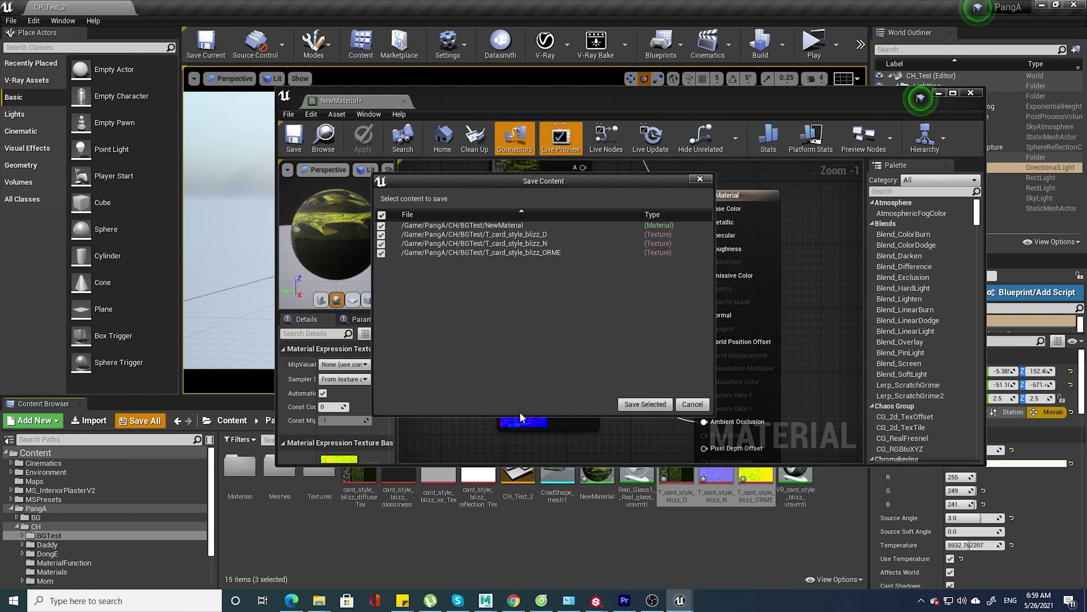
{"action": "left_click", "coordinate": [642, 402]}
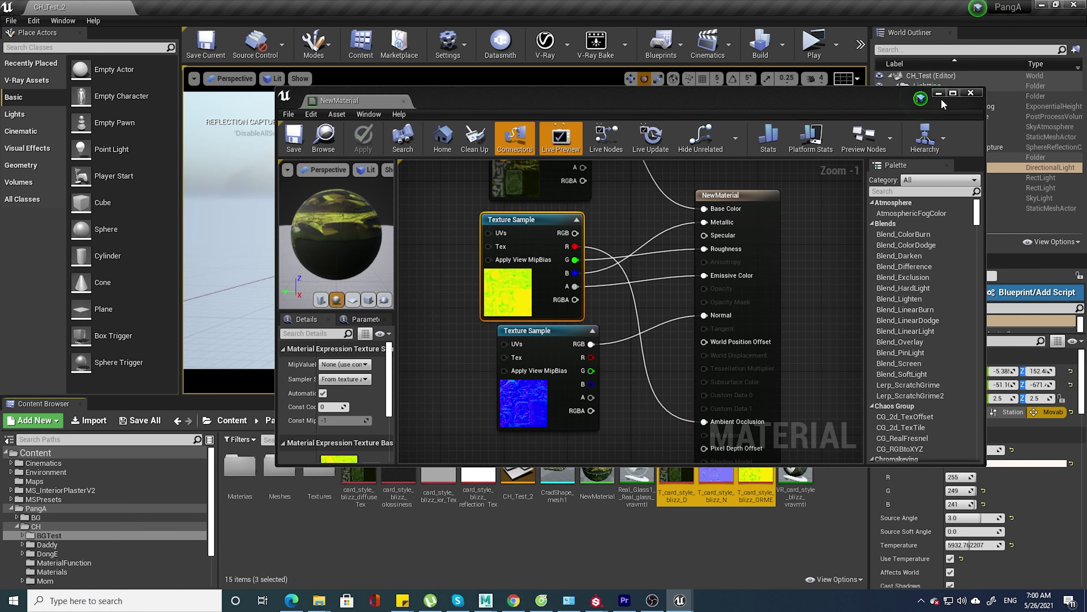
{"action": "left_click", "coordinate": [972, 92]}
{"action": "left_click", "coordinate": [971, 92]}
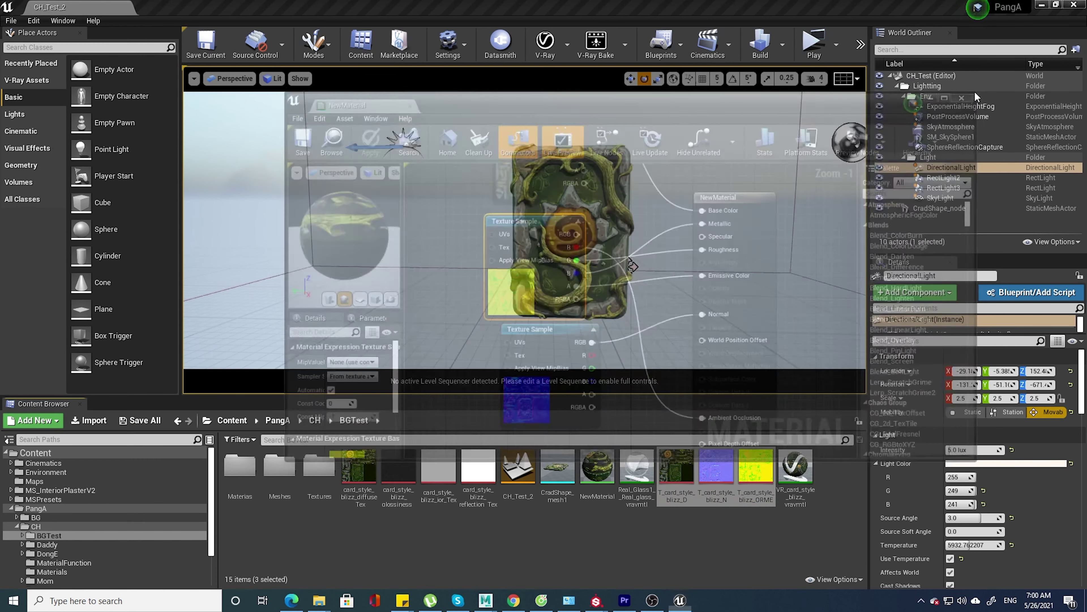
Step: Duplicate CradShape_mesh1 as CradShape_mesh1_2, assign NewMaterial to its Element 1 slot, and save
{"action": "left_click", "coordinate": [561, 466]}
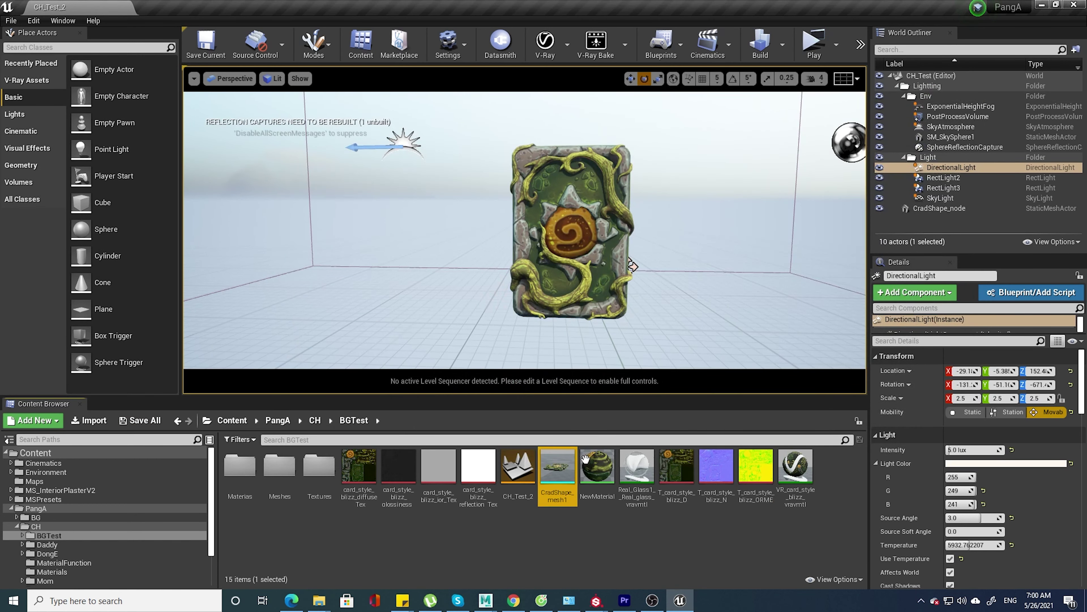
{"action": "key", "text": "ctrl+w"}
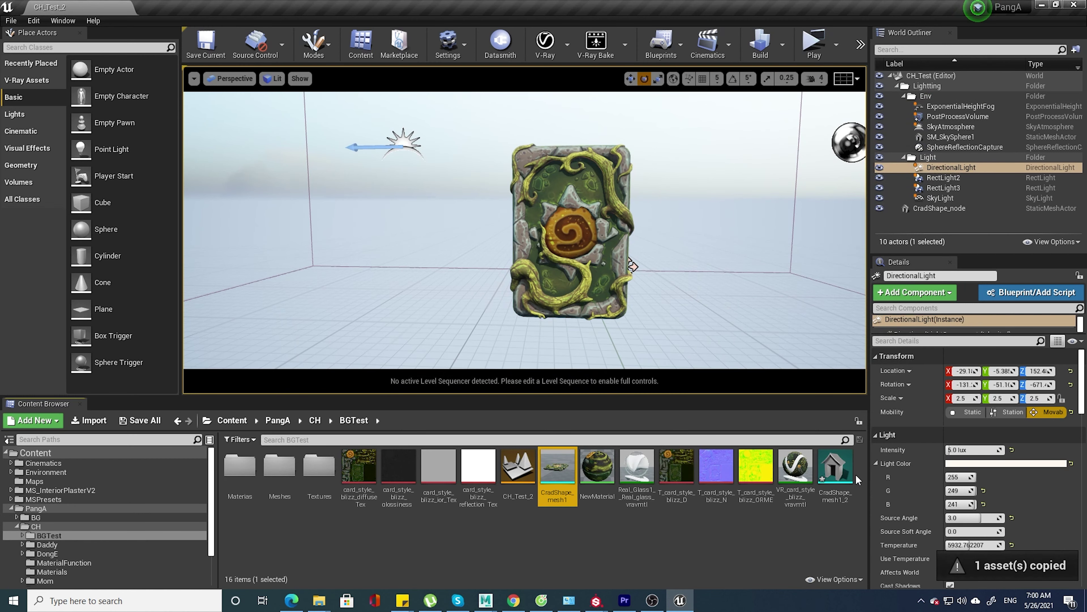
{"action": "left_click", "coordinate": [836, 467]}
{"action": "double_click", "coordinate": [836, 467]}
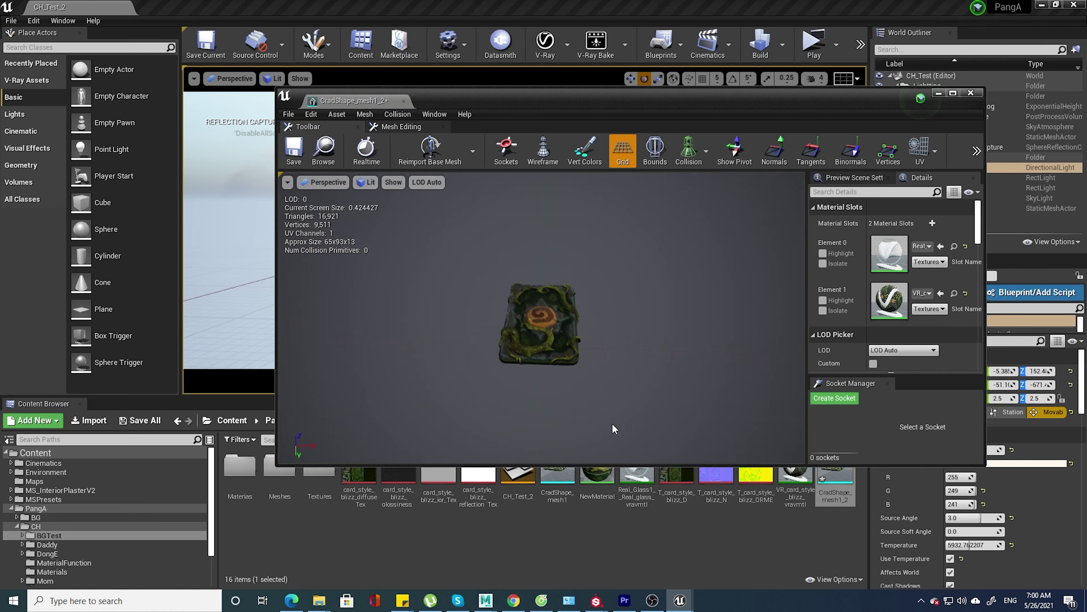
{"action": "left_click_drag", "start_coordinate": [597, 476], "coordinate": [889, 300]}
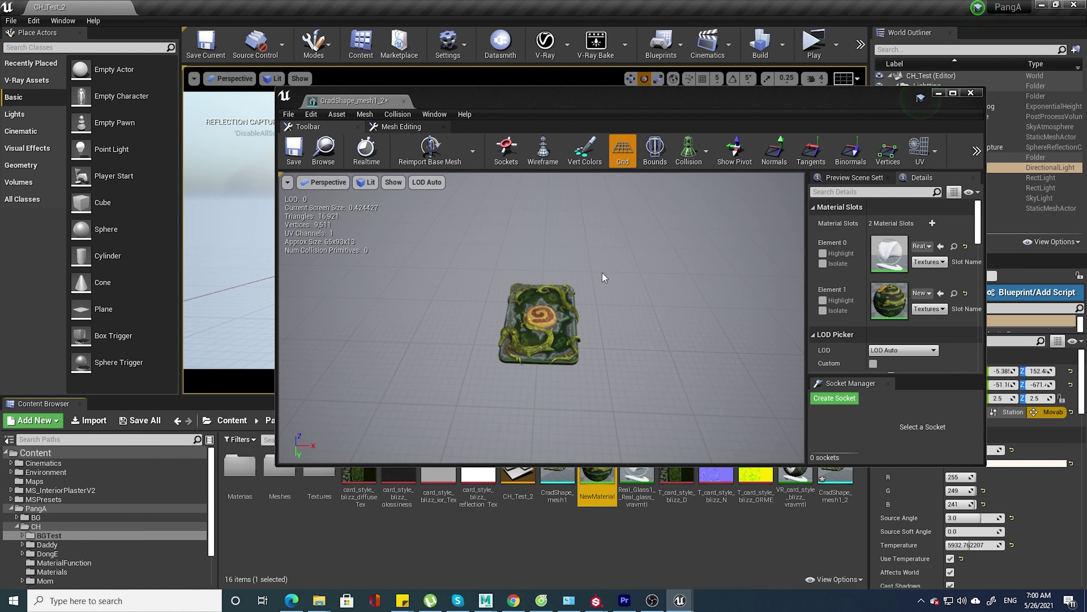
{"action": "left_click", "coordinate": [295, 151]}
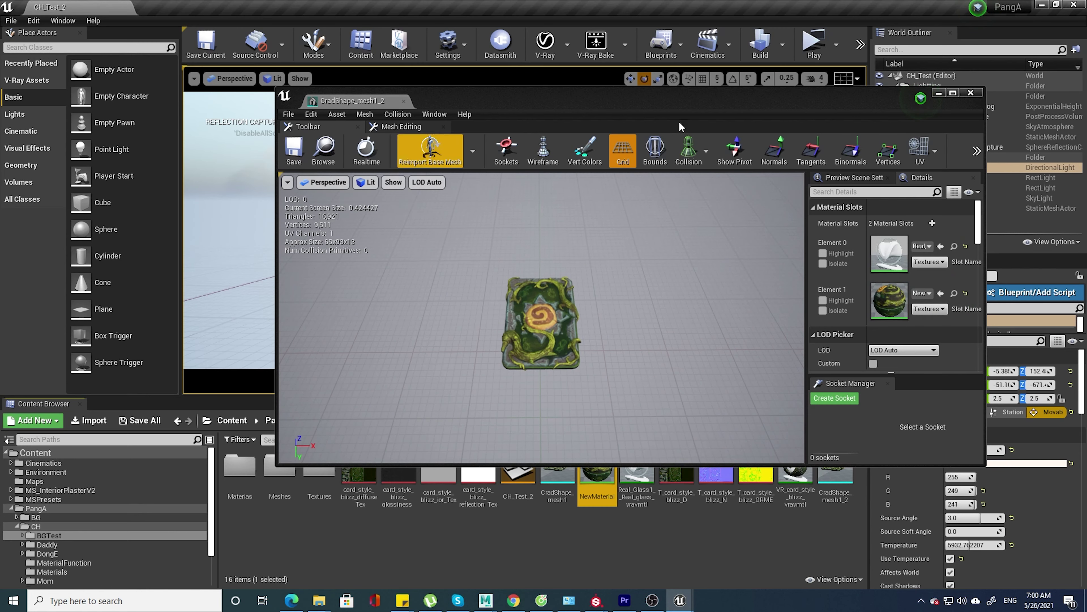
{"action": "left_click", "coordinate": [970, 93]}
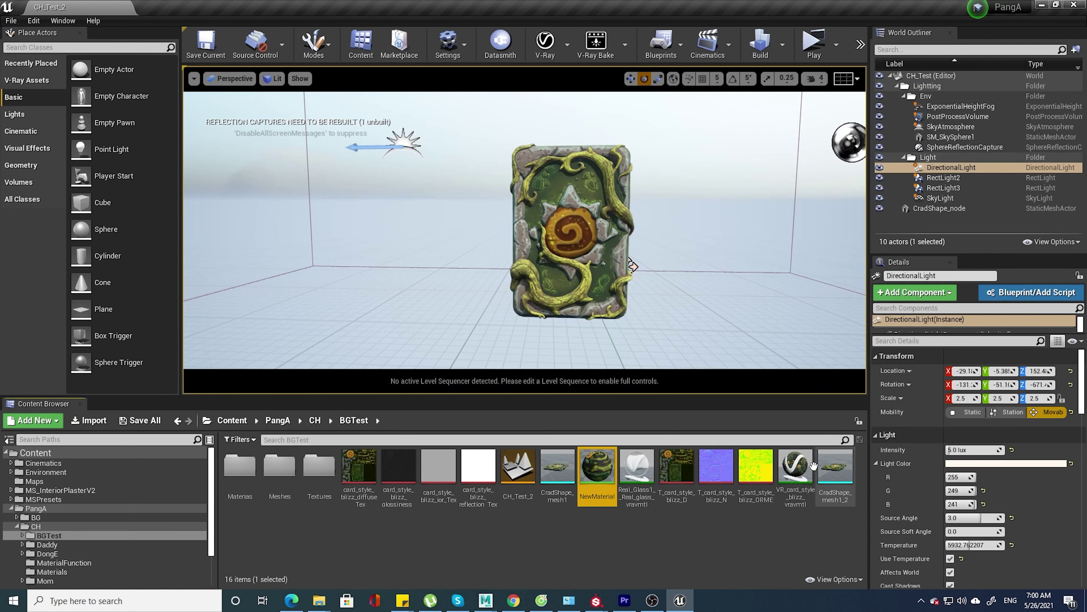
Step: Place CradShape_mesh1_2 in the level with rotation X 90 and Z 180
{"action": "left_click", "coordinate": [835, 469]}
{"action": "left_click_drag", "start_coordinate": [707, 329], "coordinate": [702, 320]}
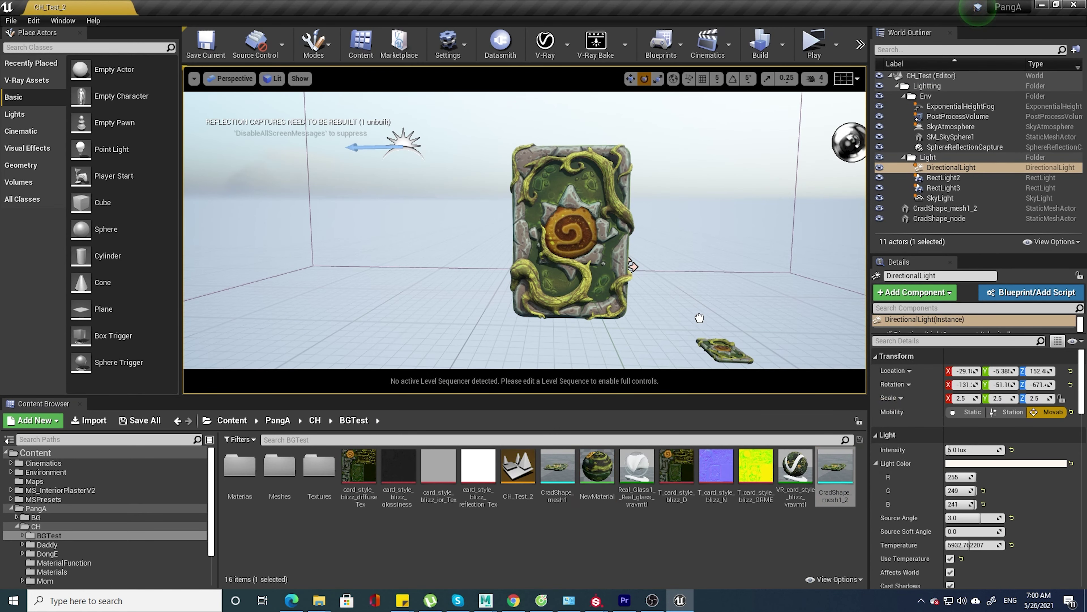
{"action": "left_click", "coordinate": [963, 384]}
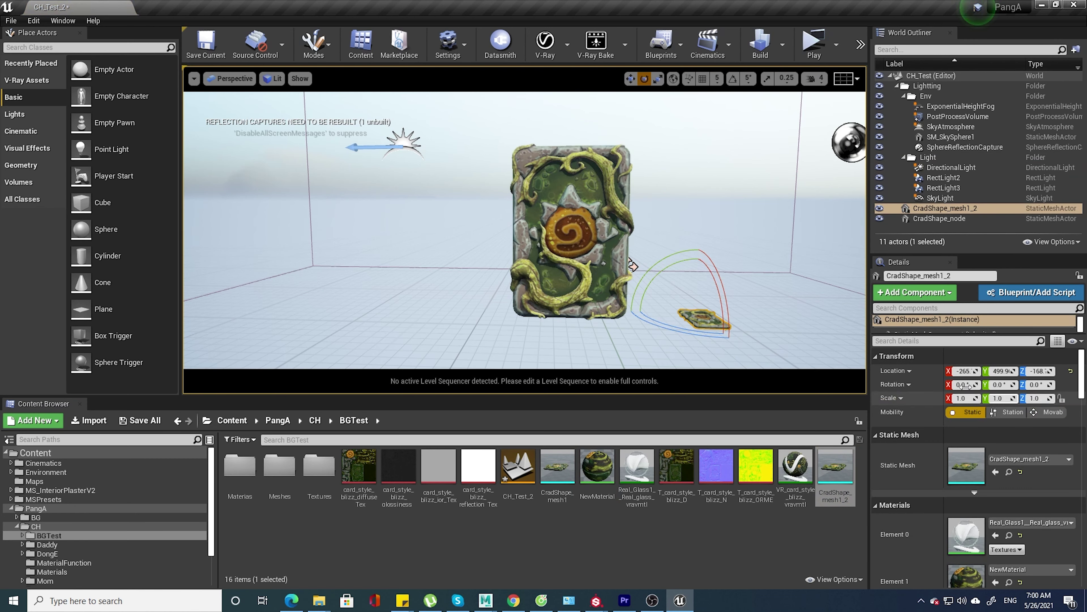
{"action": "type", "text": "90"}
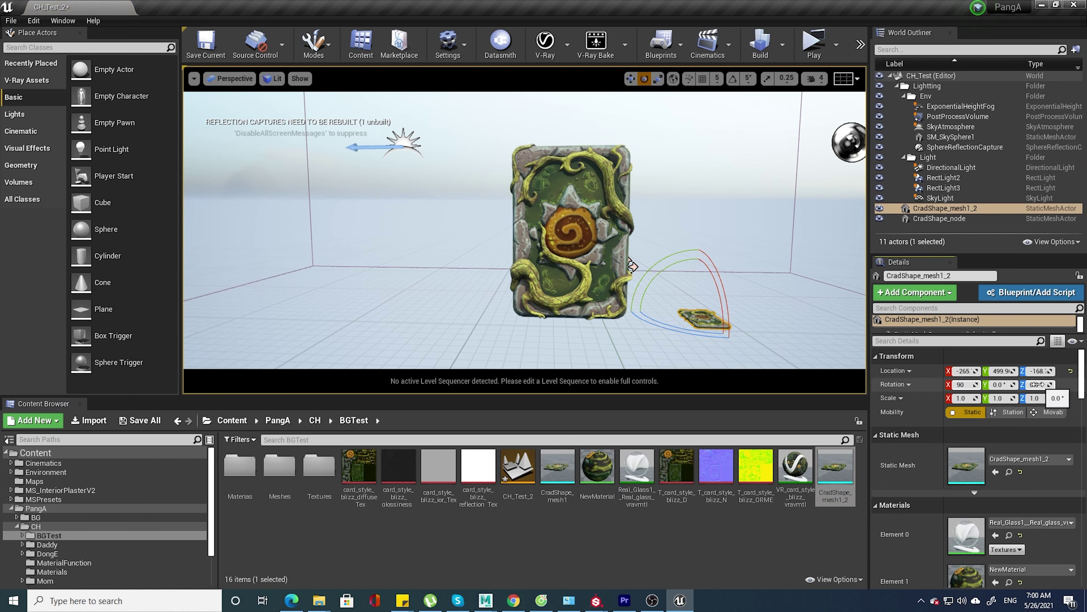
{"action": "left_click", "coordinate": [1035, 384]}
{"action": "type", "text": "180"}
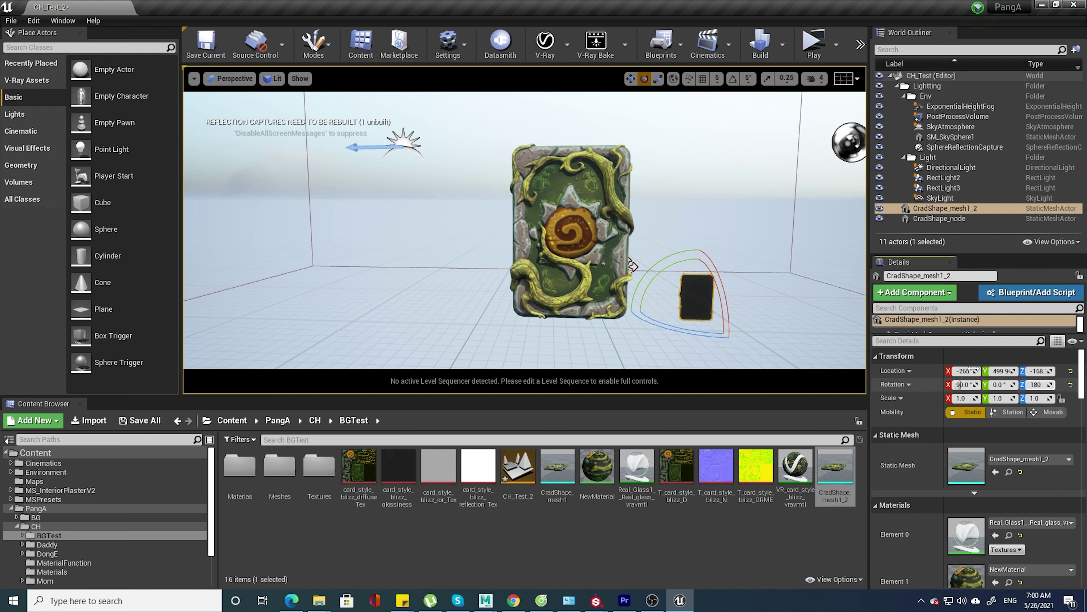
{"action": "key", "text": "Return"}
Step: Set the copied card's location to 0, 0, 0
{"action": "left_click", "coordinate": [961, 371]}
{"action": "type", "text": "0"}
{"action": "left_click", "coordinate": [993, 371]}
{"action": "type", "text": "0"}
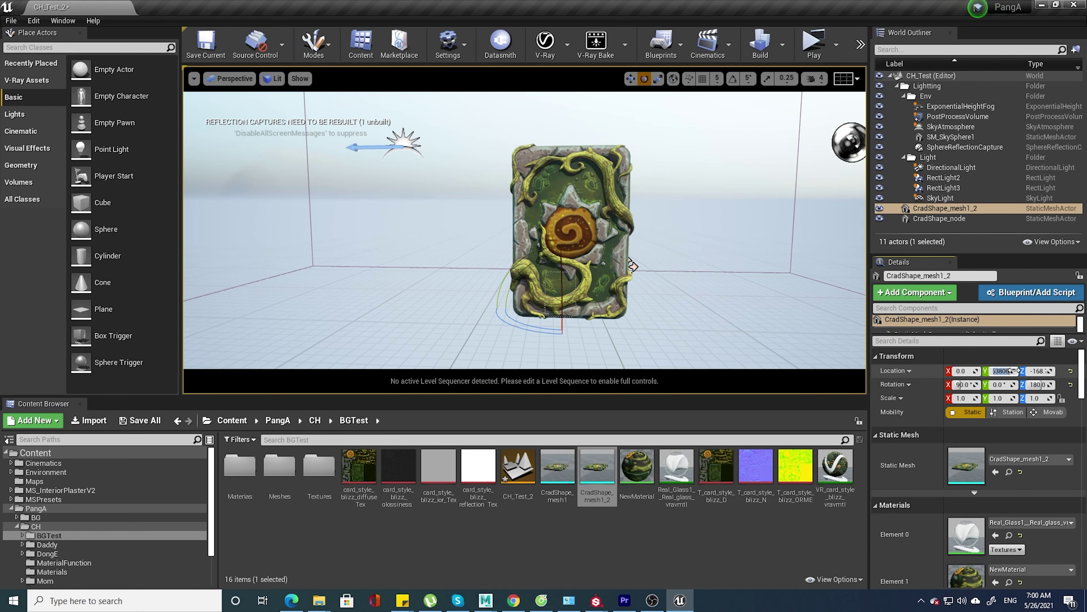
{"action": "key", "text": "Tab"}
{"action": "type", "text": "0"}
{"action": "key", "text": "Return"}
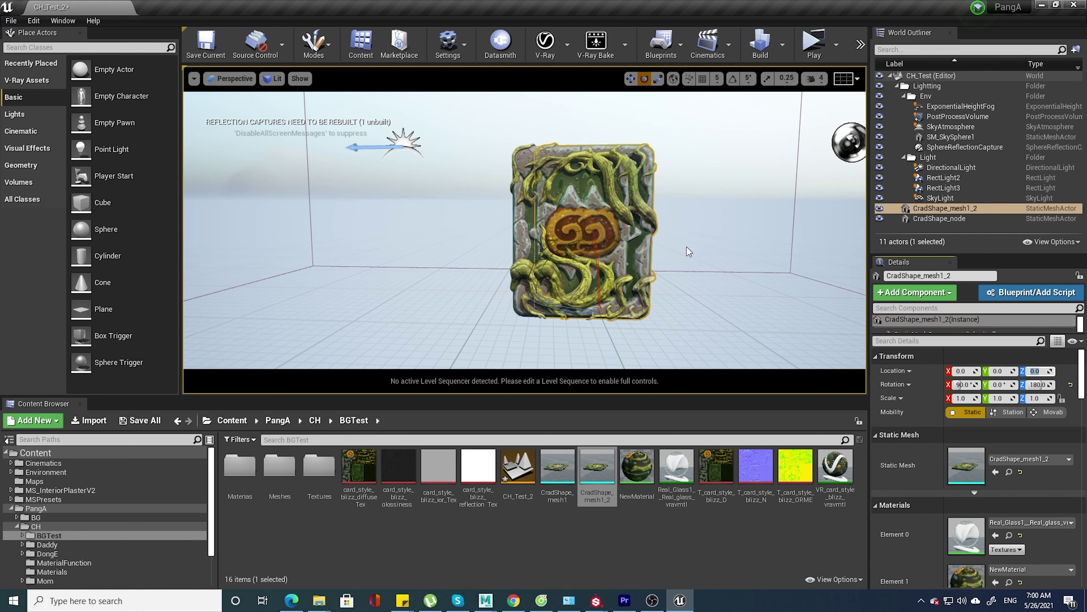
Step: Frame the card and slide it along X so it sits beside the original card
{"action": "right_click_drag", "start_coordinate": [725, 273], "coordinate": [685, 253]}
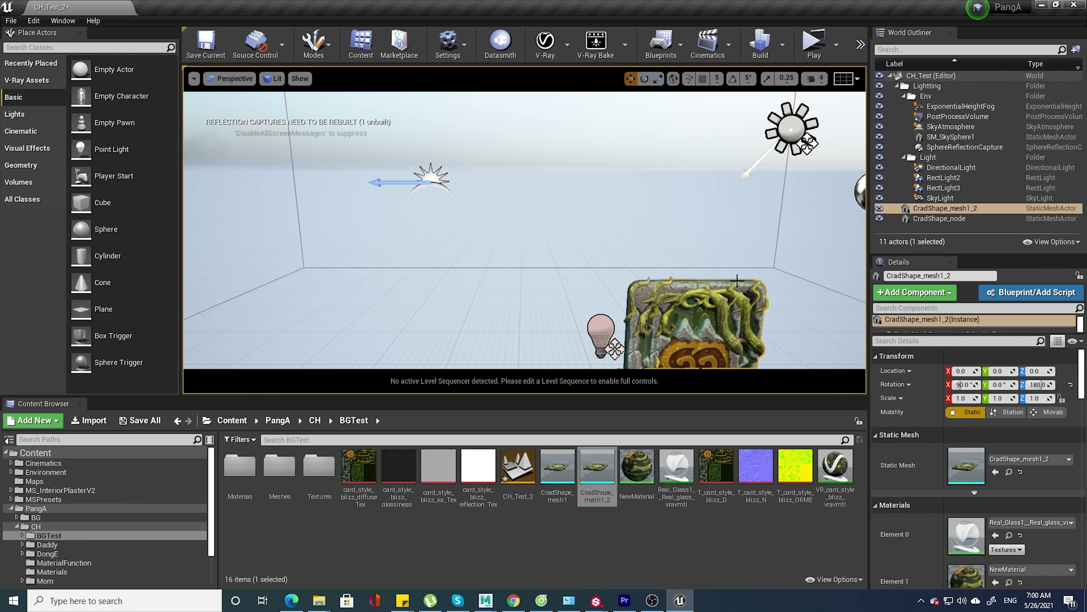
{"action": "key", "text": "f"}
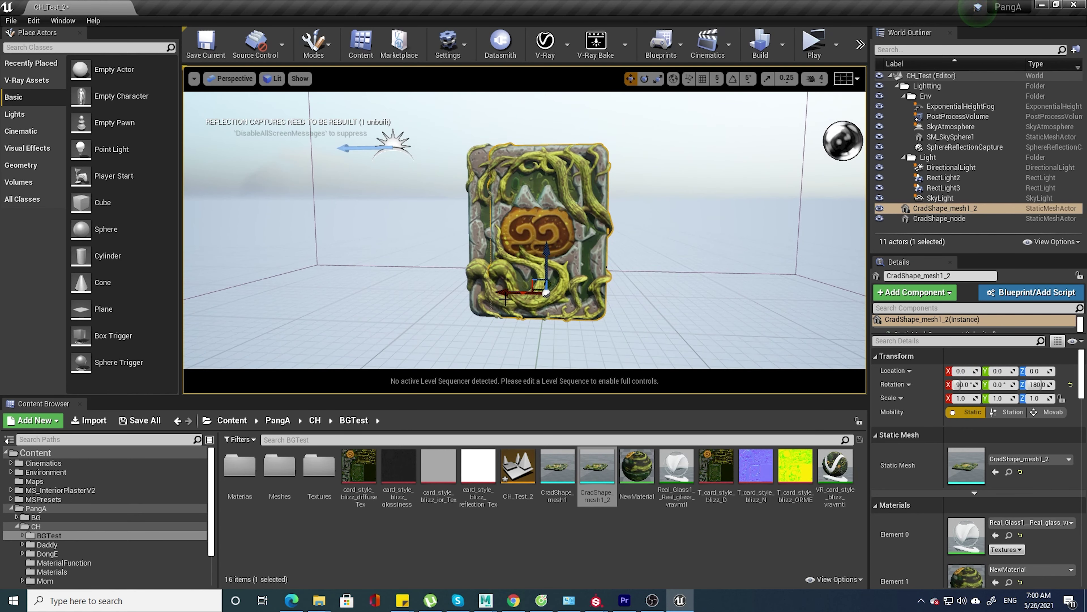
{"action": "left_click_drag", "start_coordinate": [510, 294], "coordinate": [639, 292]}
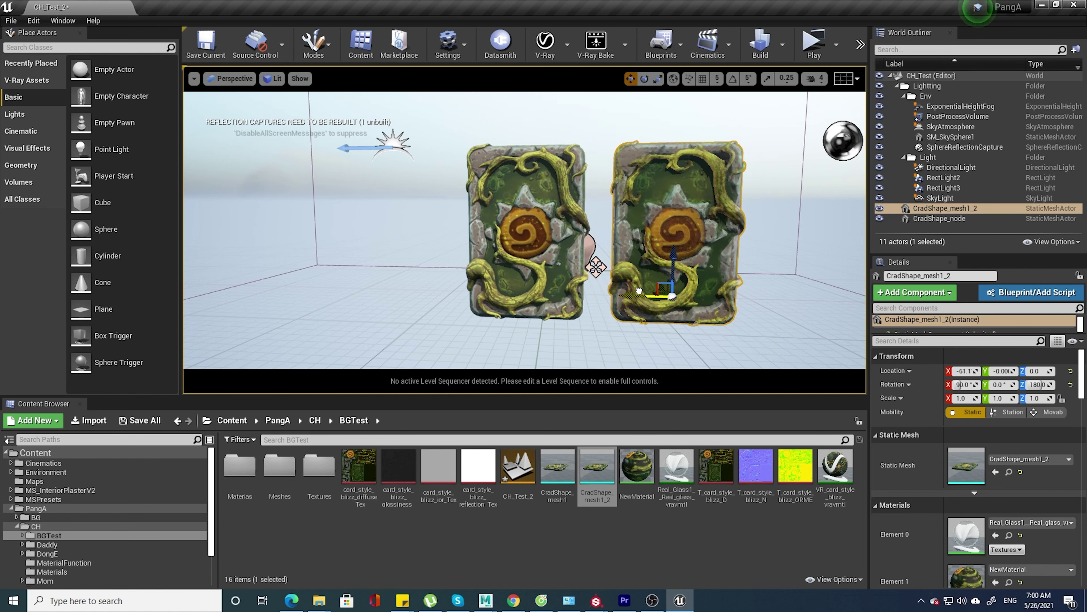
{"action": "left_click", "coordinate": [425, 220]}
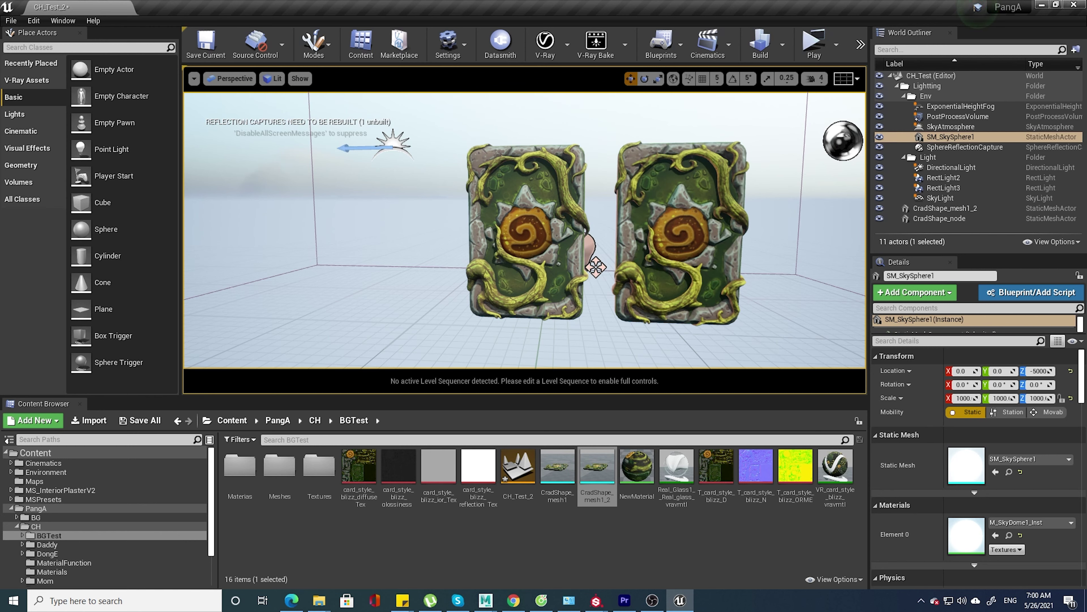
{"action": "key", "text": "super+e"}
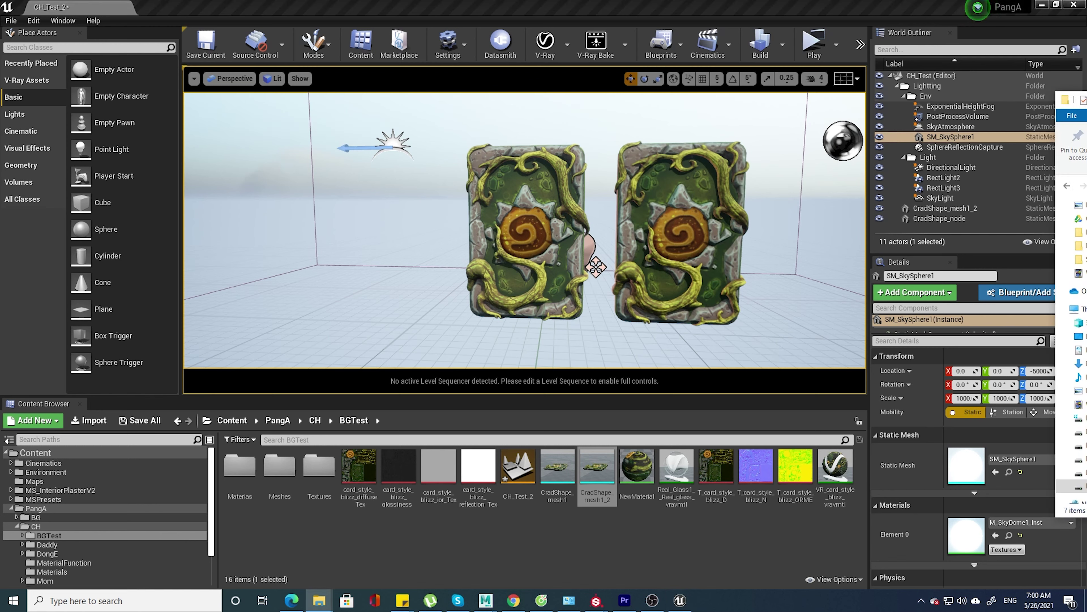
{"action": "left_click_drag", "start_coordinate": [1079, 486], "coordinate": [798, 459]}
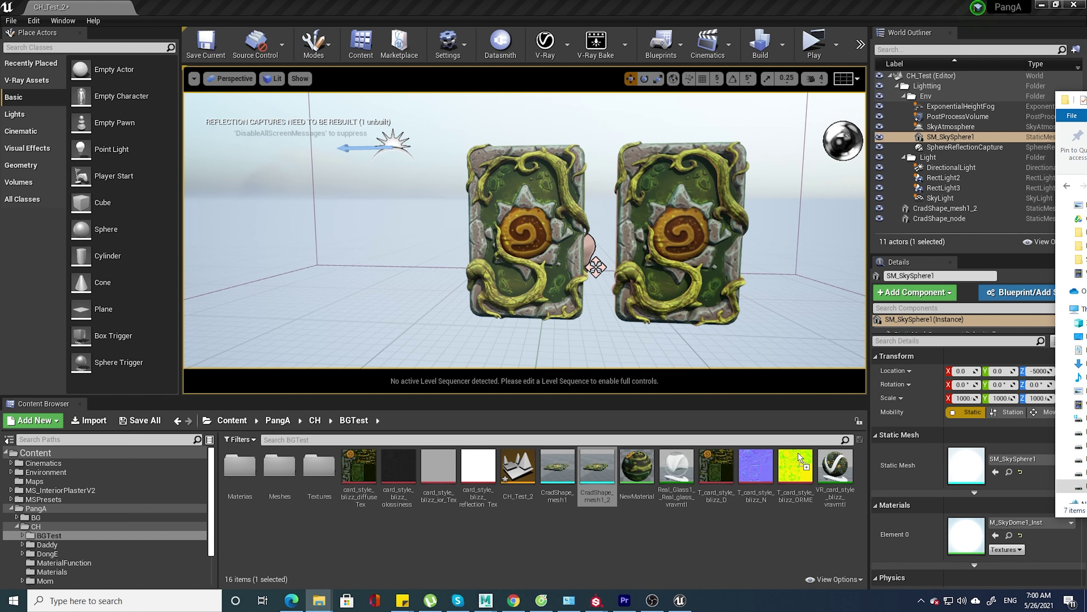
{"action": "left_click_drag", "start_coordinate": [798, 460], "coordinate": [759, 388]}
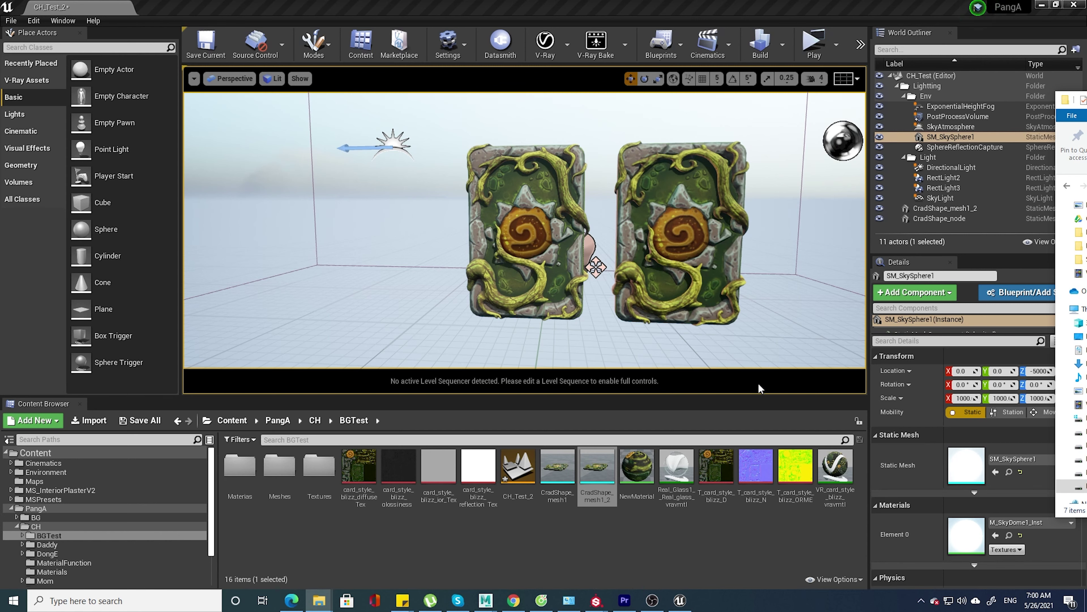
Step: Open the VR_card_style_blizz V-Ray material instance for editing
{"action": "left_click", "coordinate": [643, 464]}
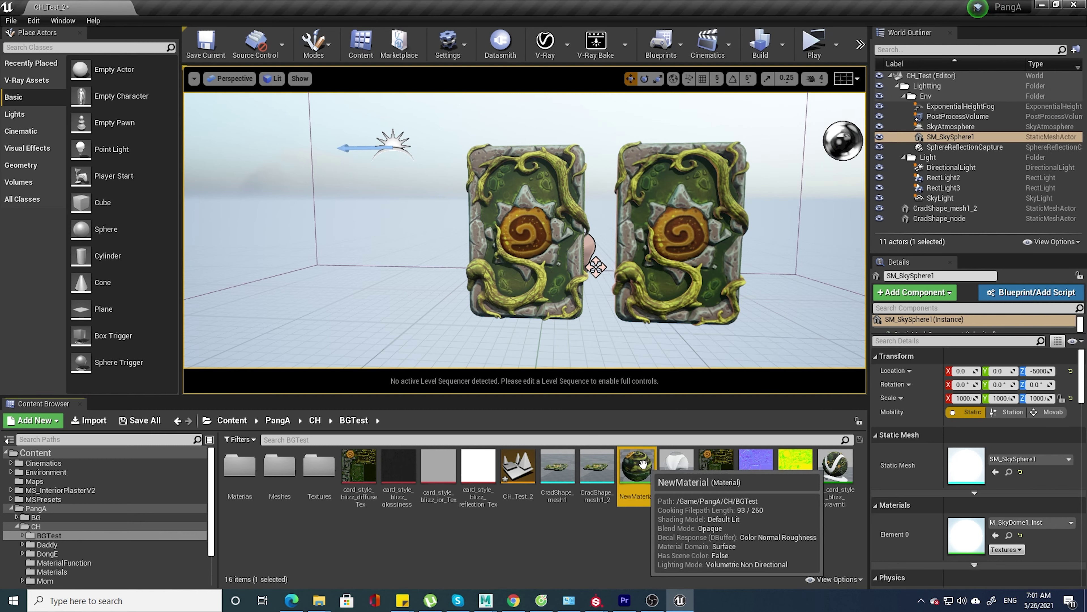
{"action": "double_click", "coordinate": [643, 464]}
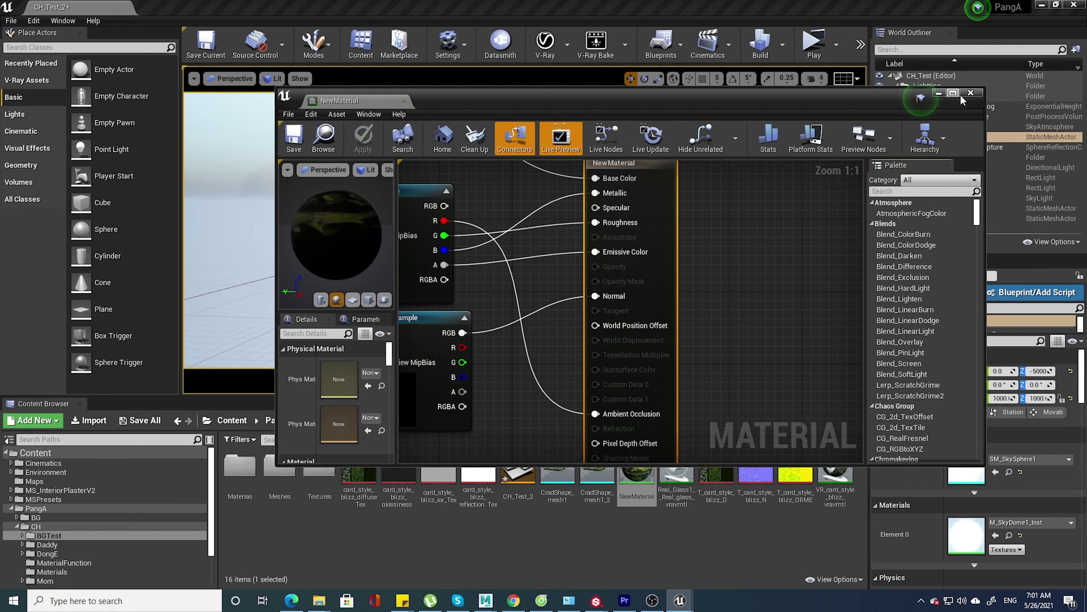
{"action": "left_click", "coordinate": [971, 92]}
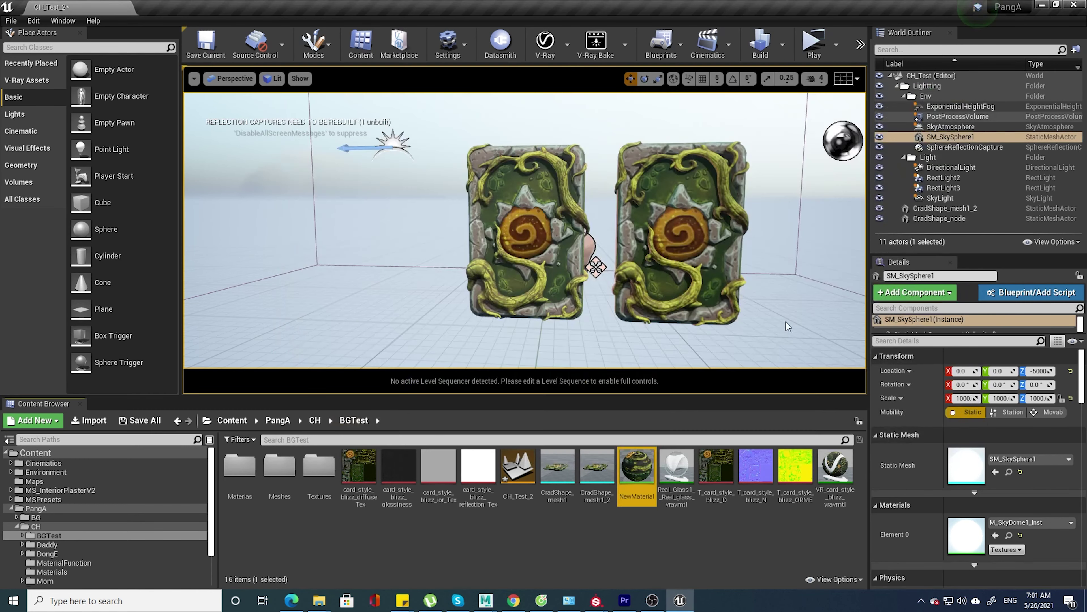
{"action": "double_click", "coordinate": [836, 462]}
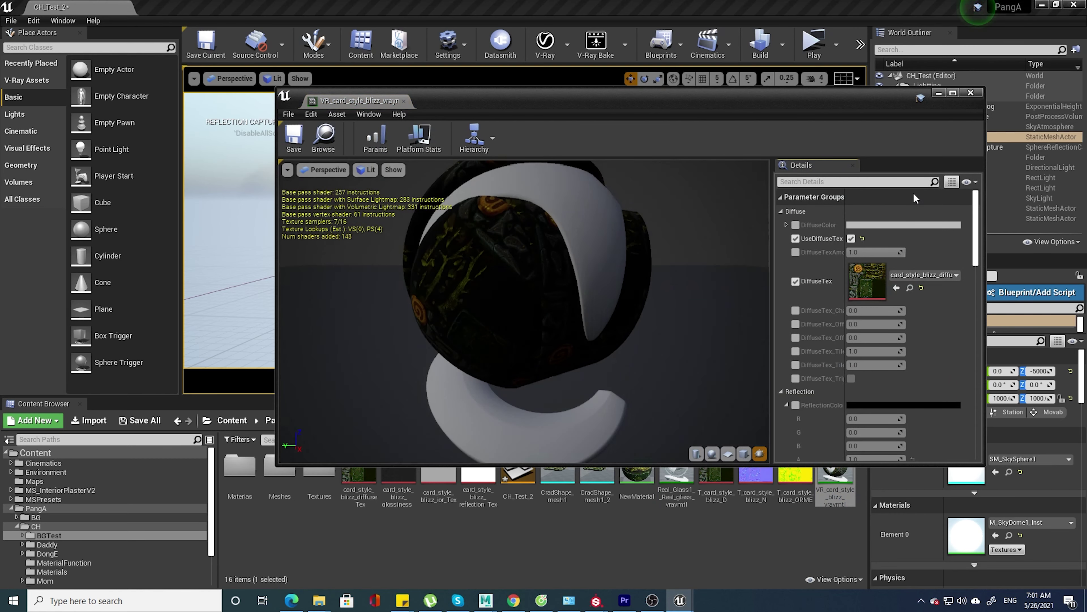
{"action": "left_click_drag", "start_coordinate": [599, 99], "coordinate": [389, 103]}
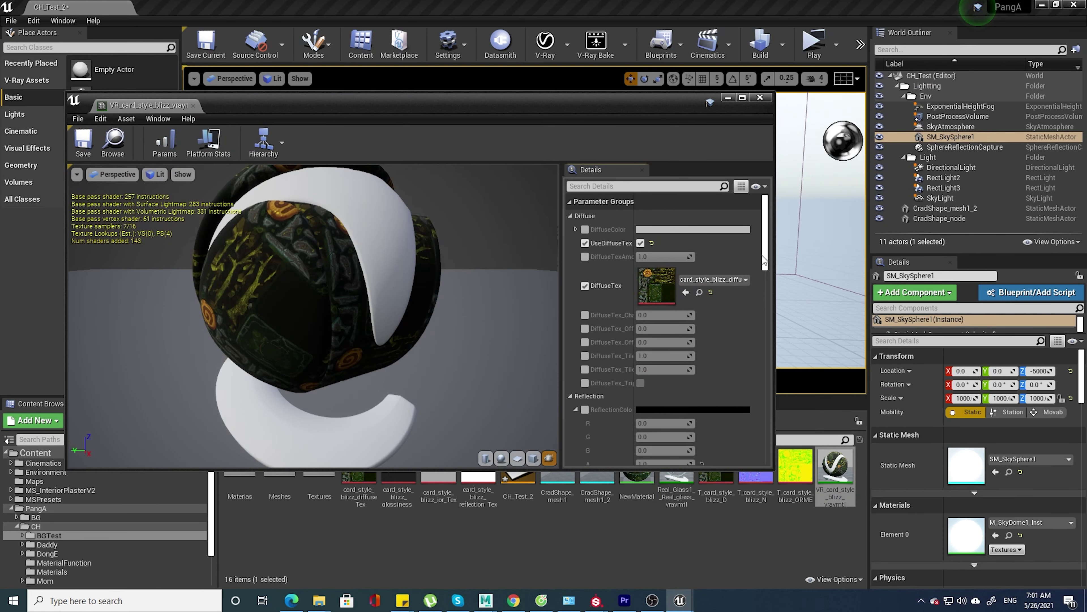
Step: Enable UseNormalTex, NormalTexAmount and NormalTex, assigning T_card_style_blizz_N as the normal texture
{"action": "left_click_drag", "start_coordinate": [763, 259], "coordinate": [754, 398]}
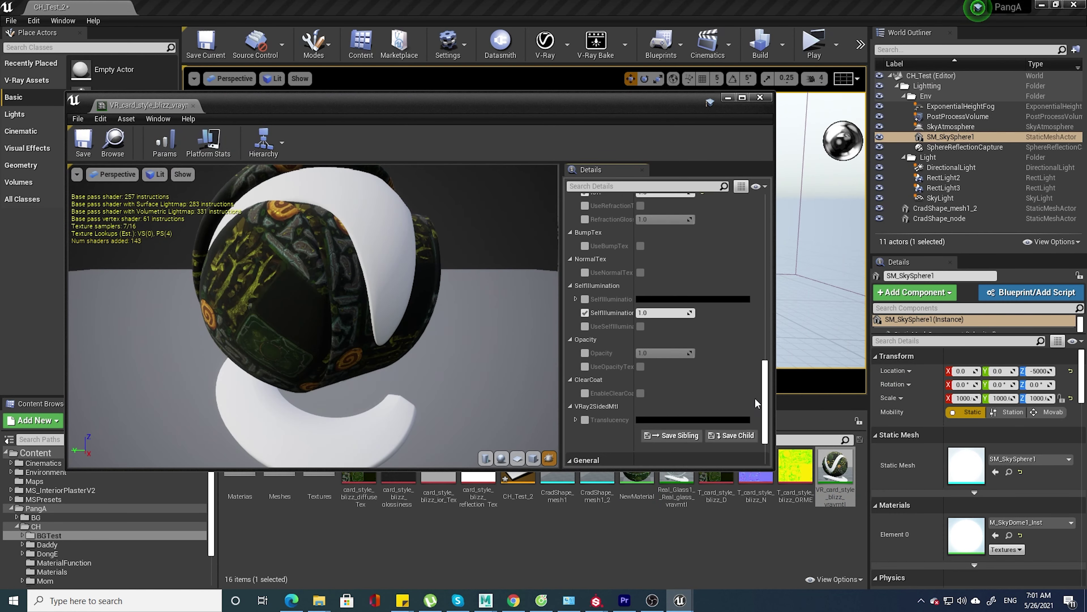
{"action": "left_click_drag", "start_coordinate": [754, 397], "coordinate": [757, 395]}
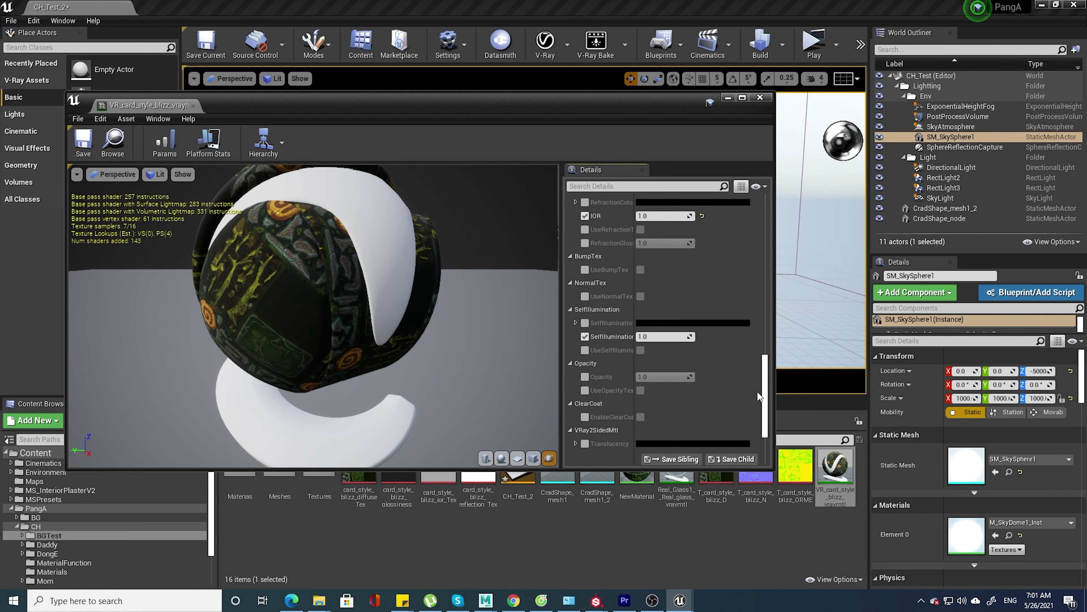
{"action": "scroll", "coordinate": [586, 380], "scroll_direction": "up", "scroll_amount": 5}
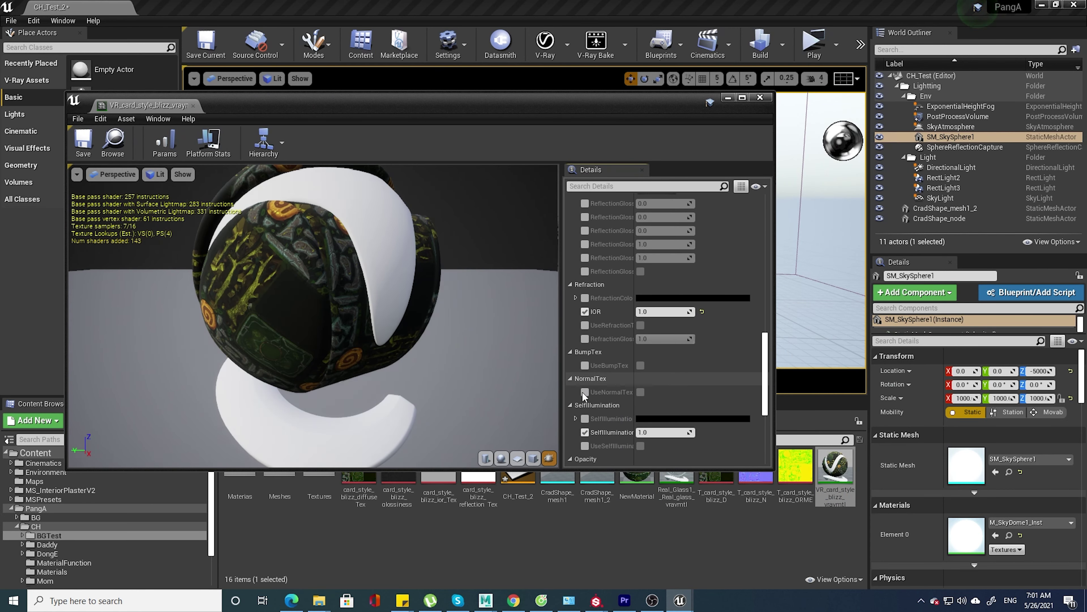
{"action": "left_click", "coordinate": [640, 391]}
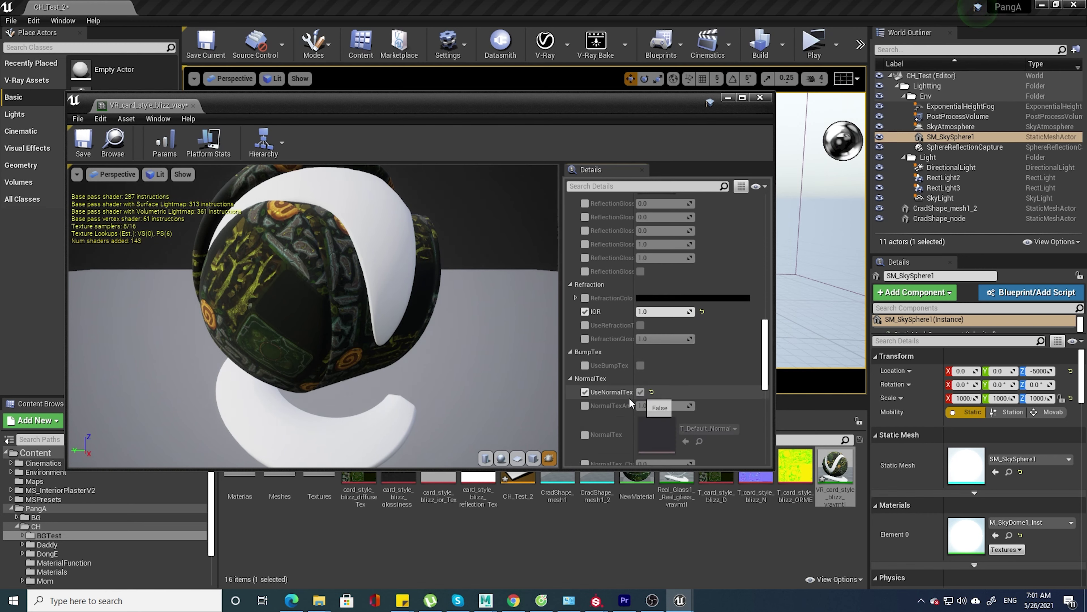
{"action": "left_click", "coordinate": [584, 406]}
{"action": "left_click", "coordinate": [585, 435]}
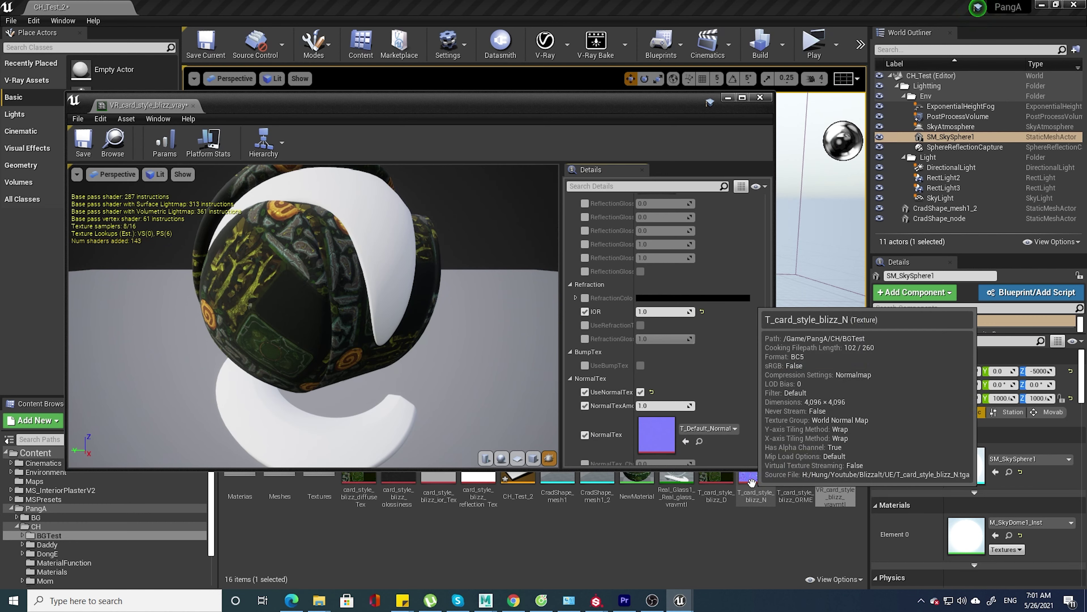
{"action": "left_click_drag", "start_coordinate": [756, 476], "coordinate": [667, 443]}
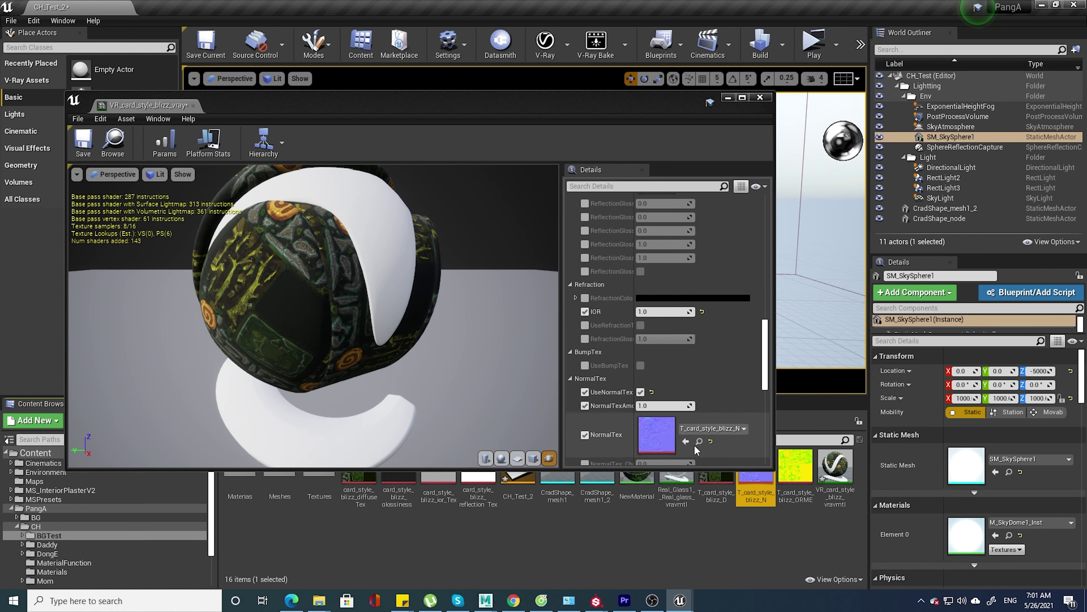
Step: Enable Flip Green Channel on T_card_style_blizz_N, save it, and save the V-Ray material
{"action": "mouse_move", "coordinate": [755, 485]}
{"action": "double_click", "coordinate": [750, 483]}
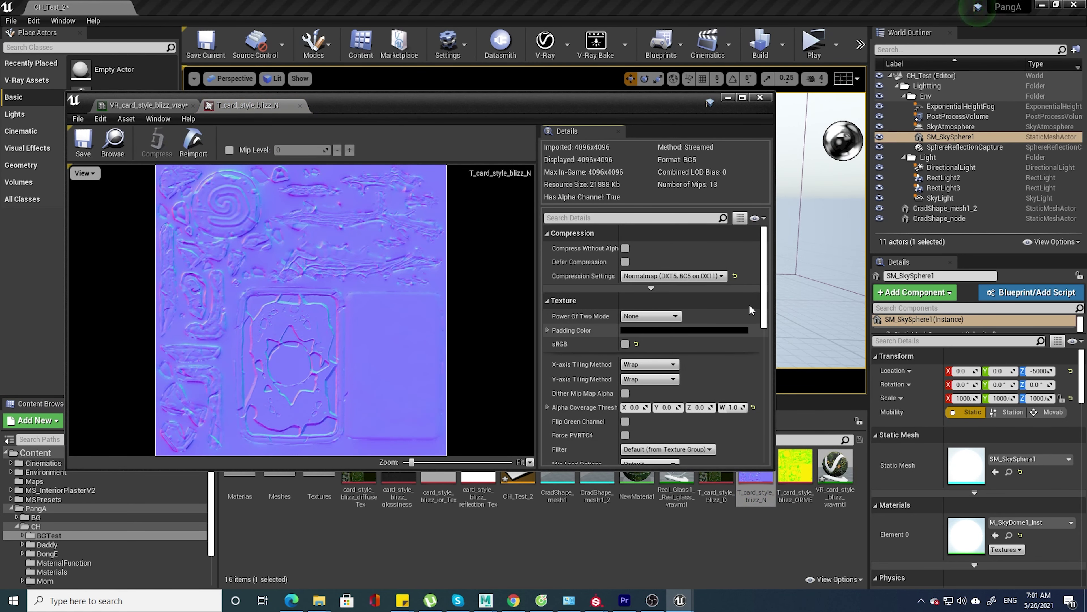
{"action": "left_click", "coordinate": [684, 277]}
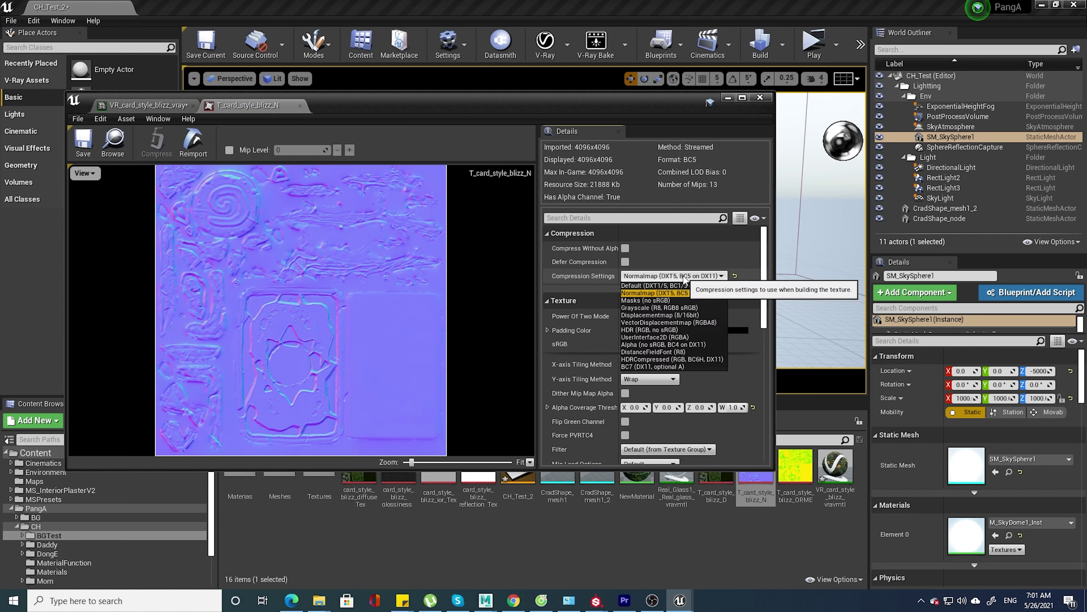
{"action": "left_click", "coordinate": [625, 422]}
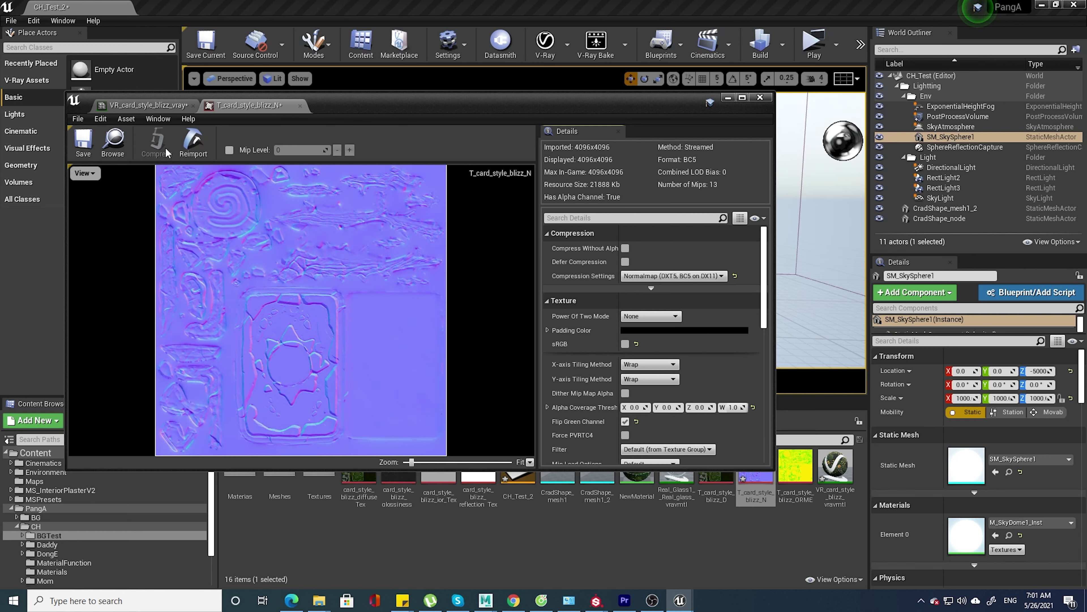
{"action": "left_click", "coordinate": [83, 142]}
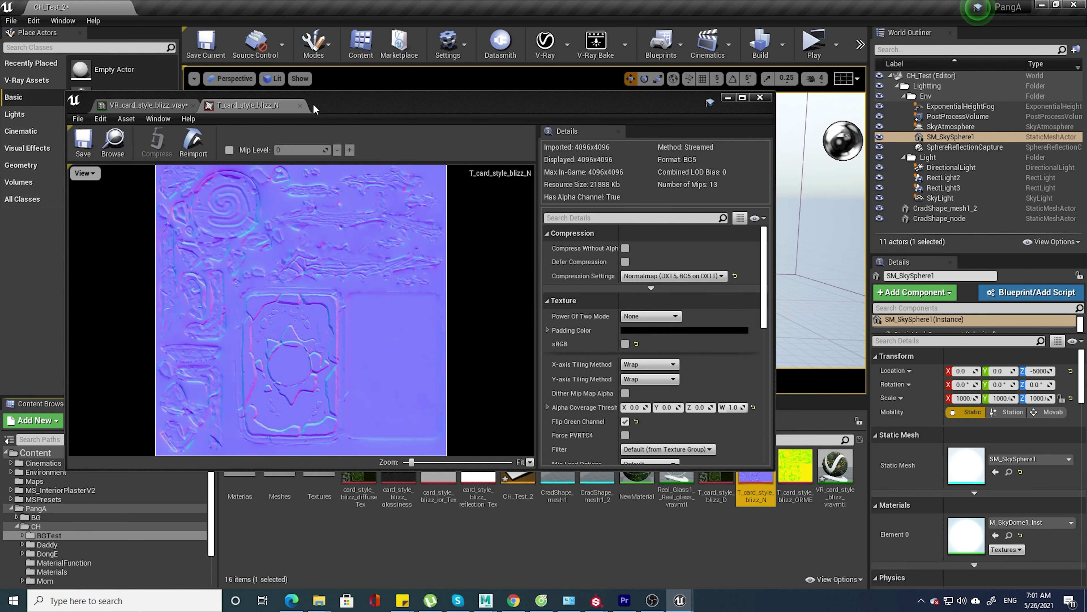
{"action": "left_click", "coordinate": [299, 106]}
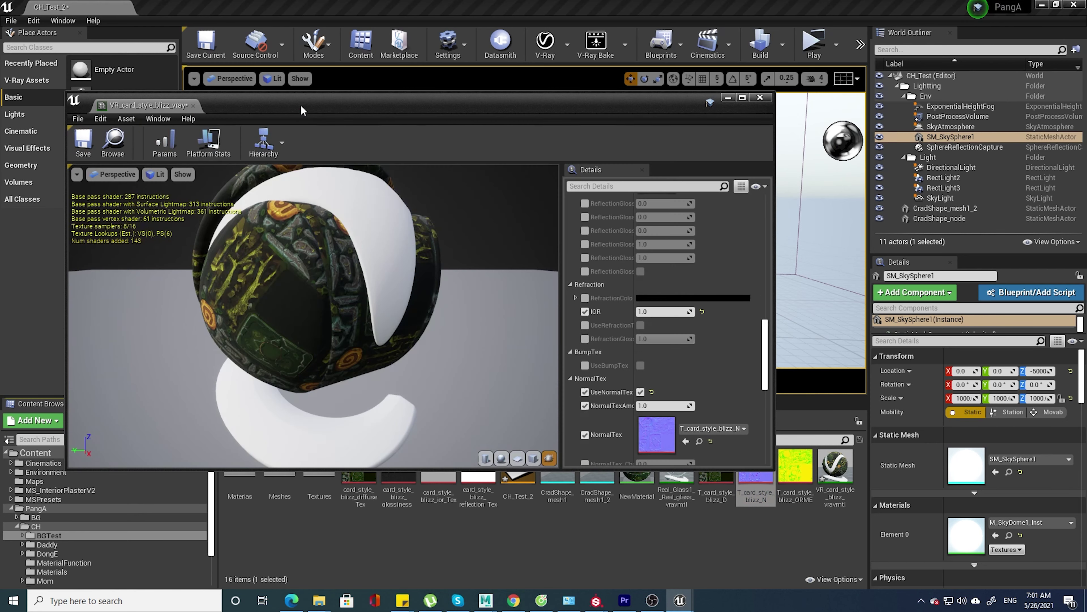
{"action": "left_click", "coordinate": [84, 143]}
Step: Select both card actors and drag them left along Y so they sit centred side by side
{"action": "left_click", "coordinate": [761, 97]}
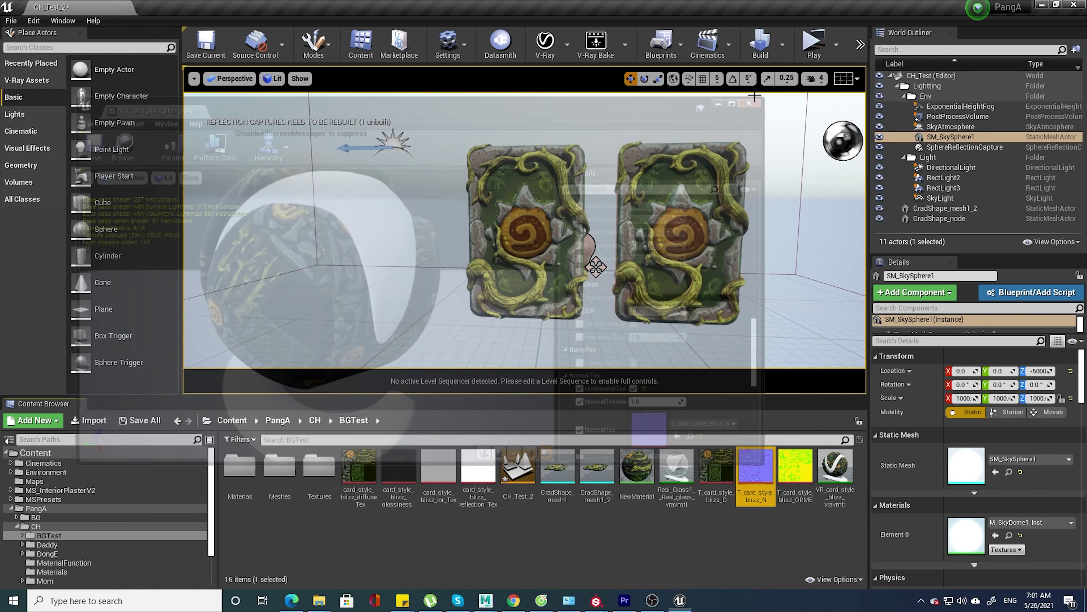
{"action": "left_click_drag", "start_coordinate": [563, 223], "coordinate": [721, 234], "text": "alt"}
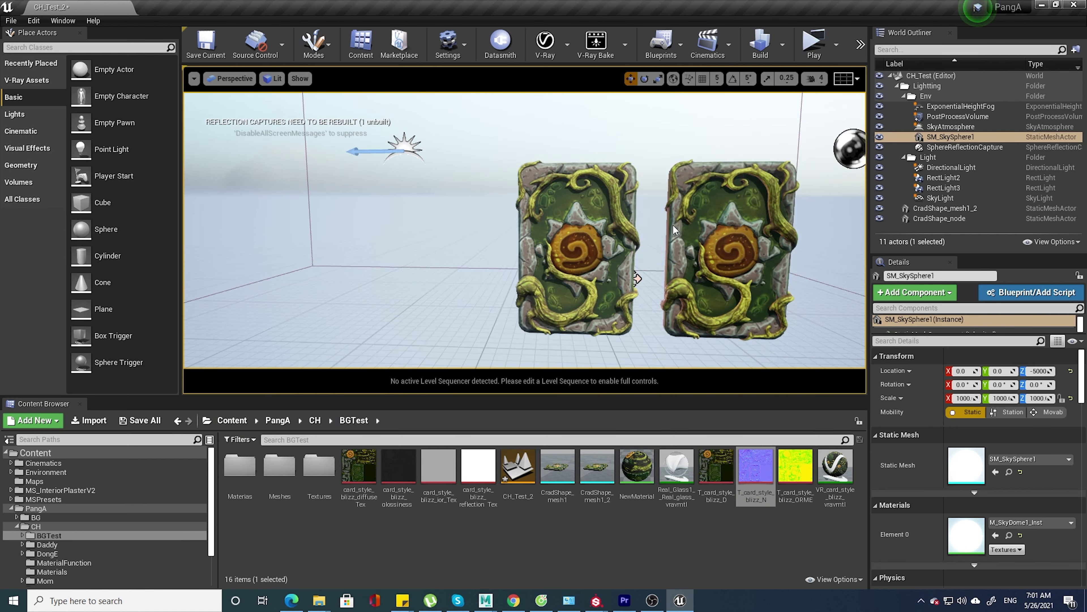
{"action": "left_click", "coordinate": [720, 234]}
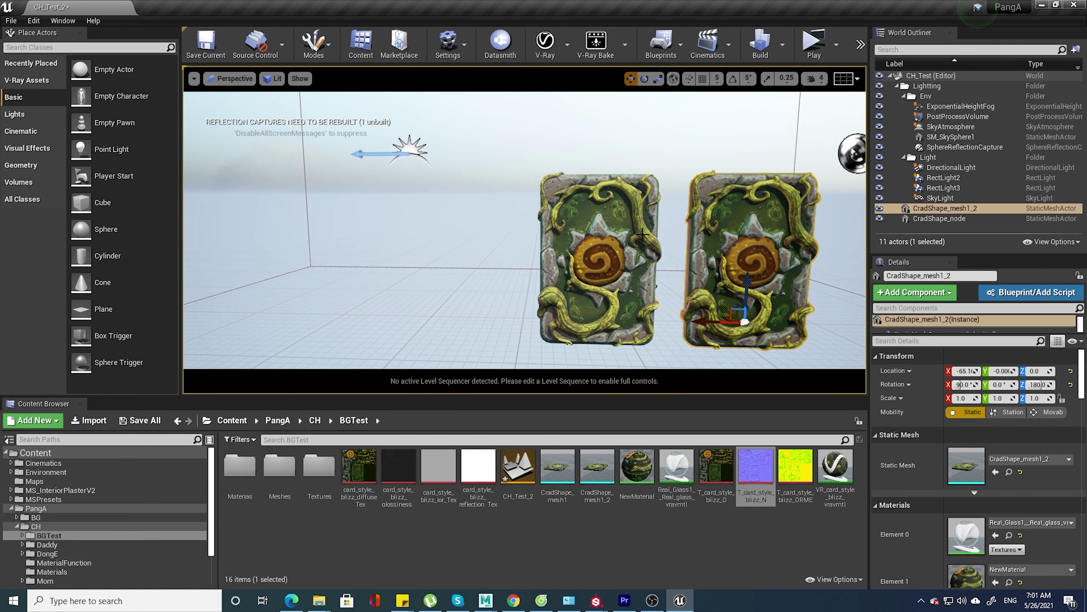
{"action": "left_click", "coordinate": [633, 245], "text": "ctrl"}
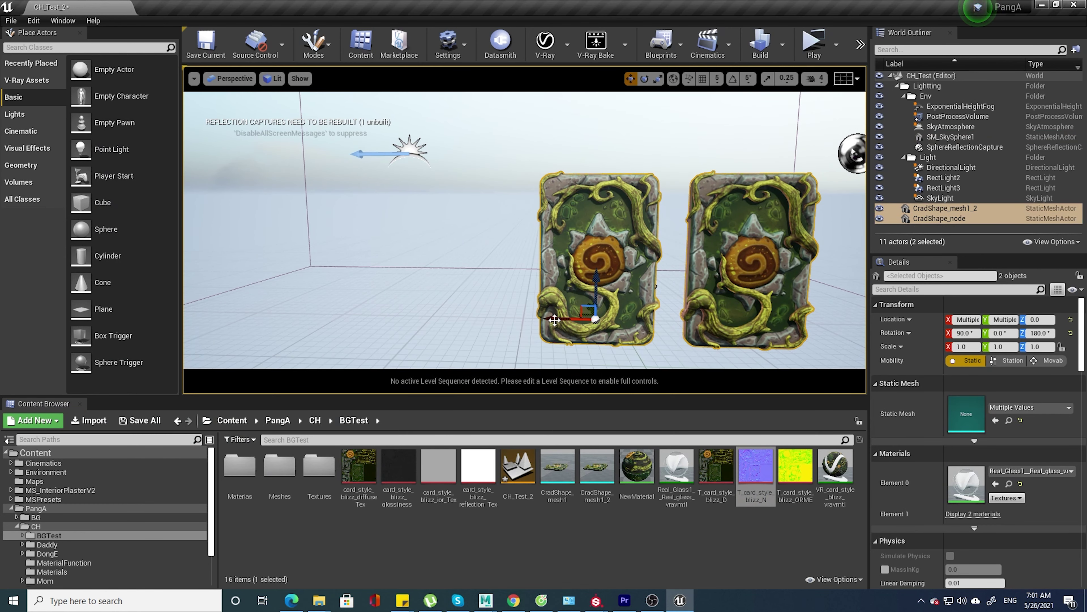
{"action": "left_click_drag", "start_coordinate": [555, 319], "coordinate": [459, 315]}
{"action": "left_click", "coordinate": [771, 210]}
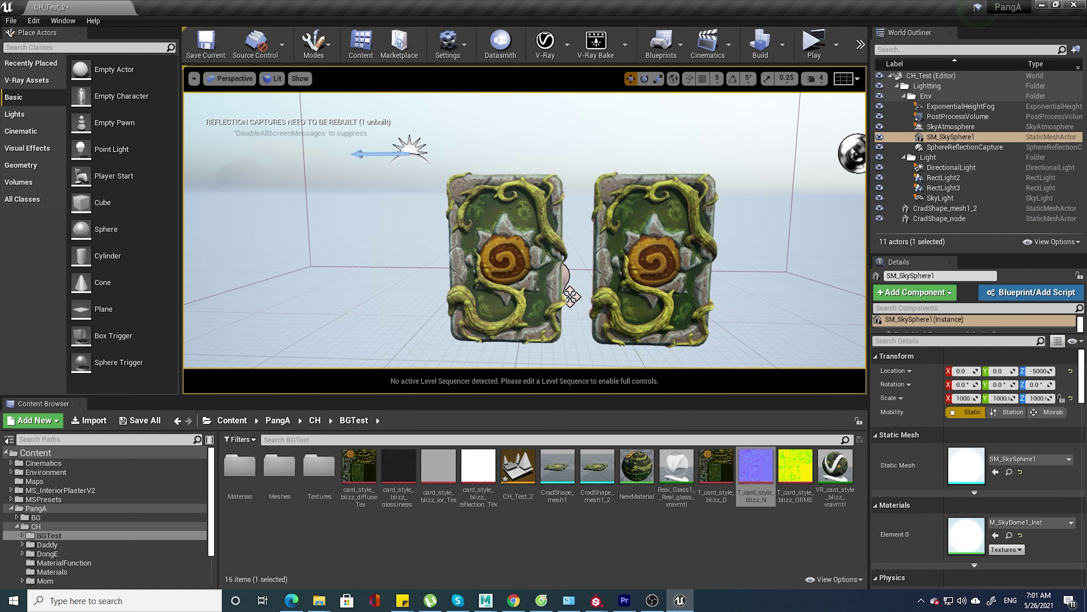
{"action": "middle_click_drag", "start_coordinate": [524, 231], "coordinate": [490, 195]}
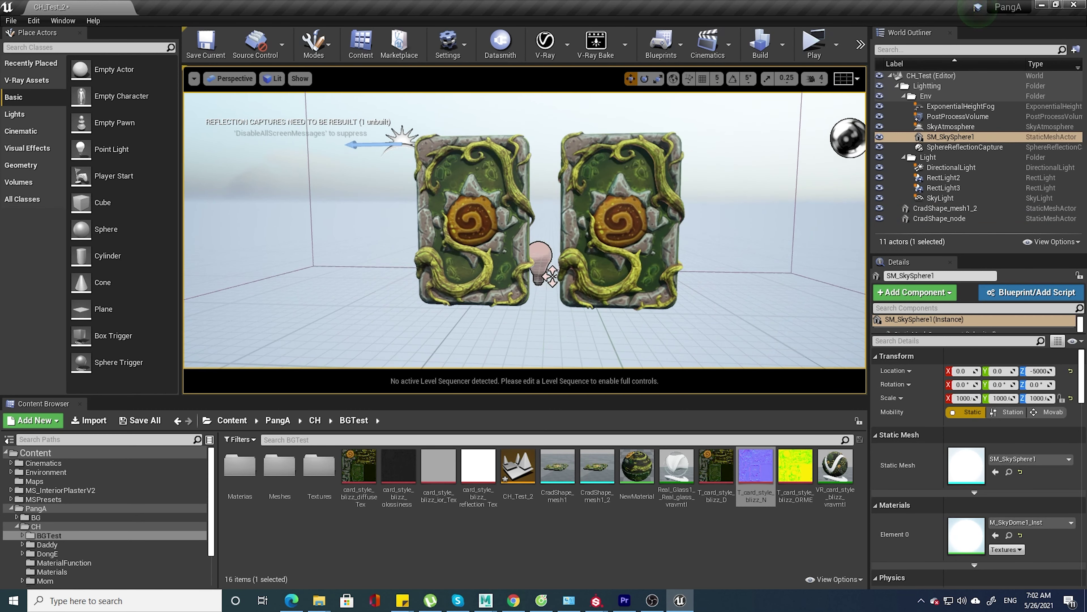
{"action": "middle_click_drag", "start_coordinate": [770, 198], "coordinate": [754, 198]}
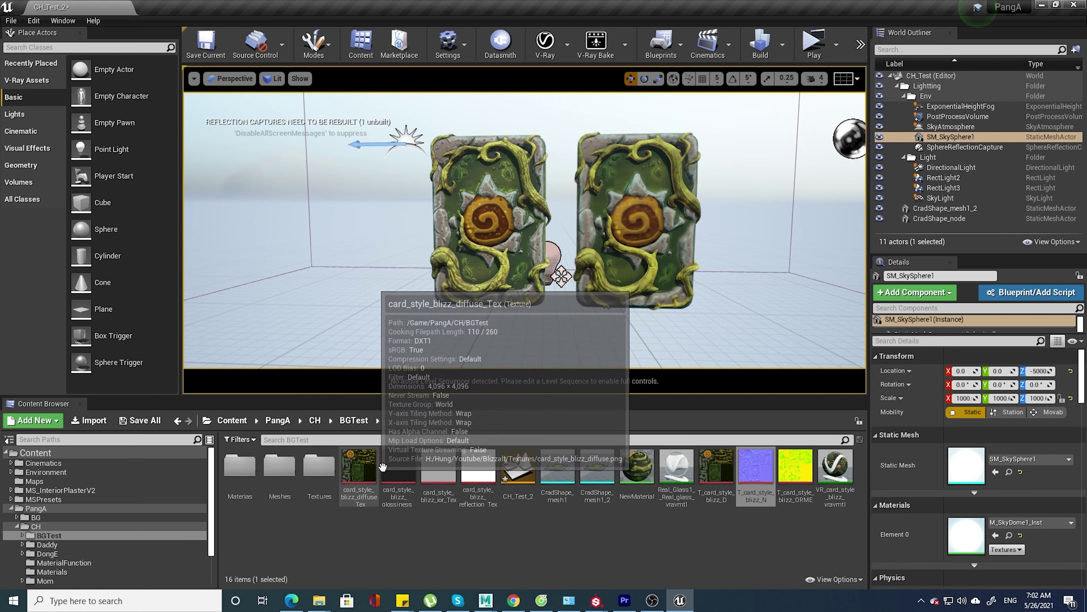
{"action": "left_click", "coordinate": [518, 467]}
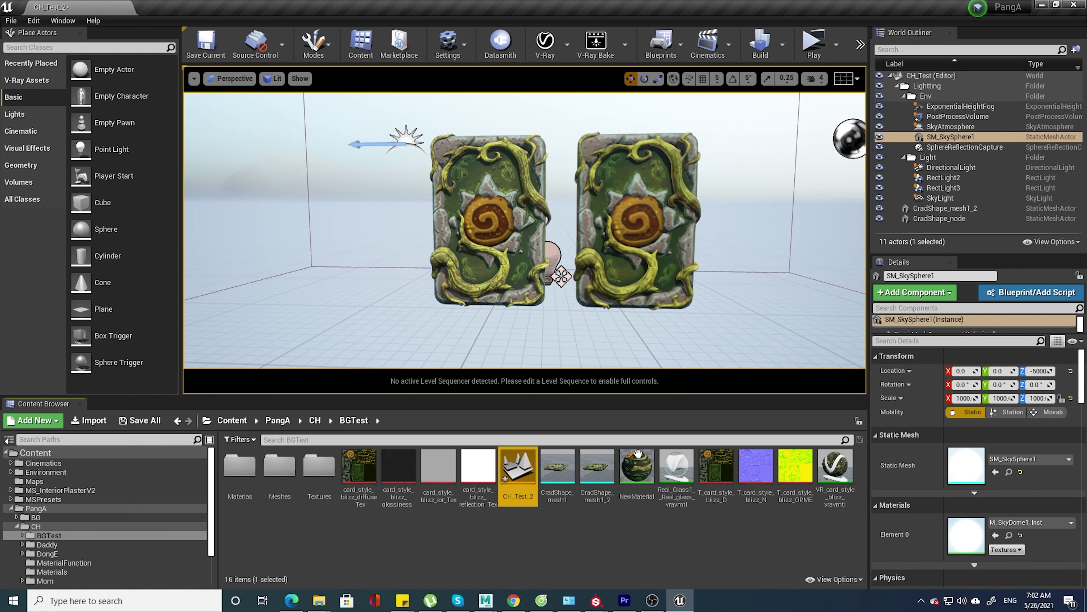
{"action": "left_click", "coordinate": [745, 464]}
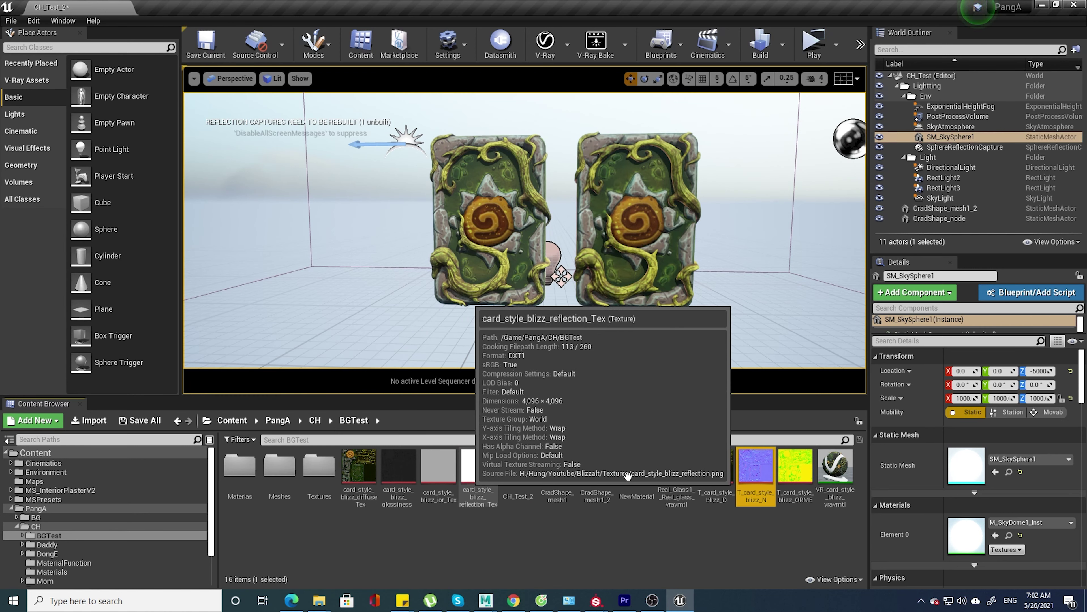
{"action": "left_click", "coordinate": [795, 469]}
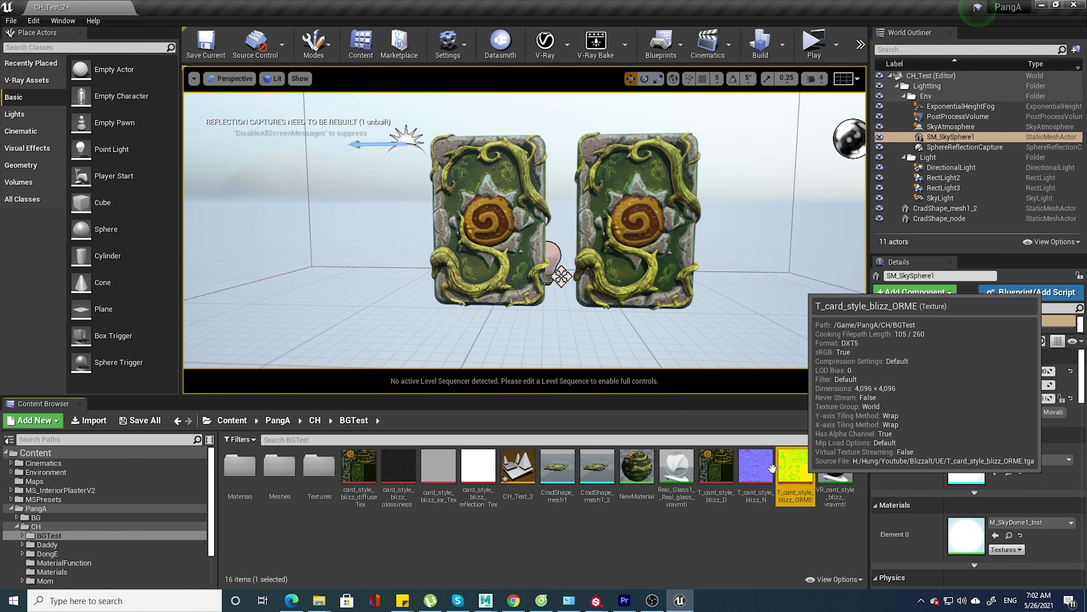
{"action": "left_click", "coordinate": [716, 467]}
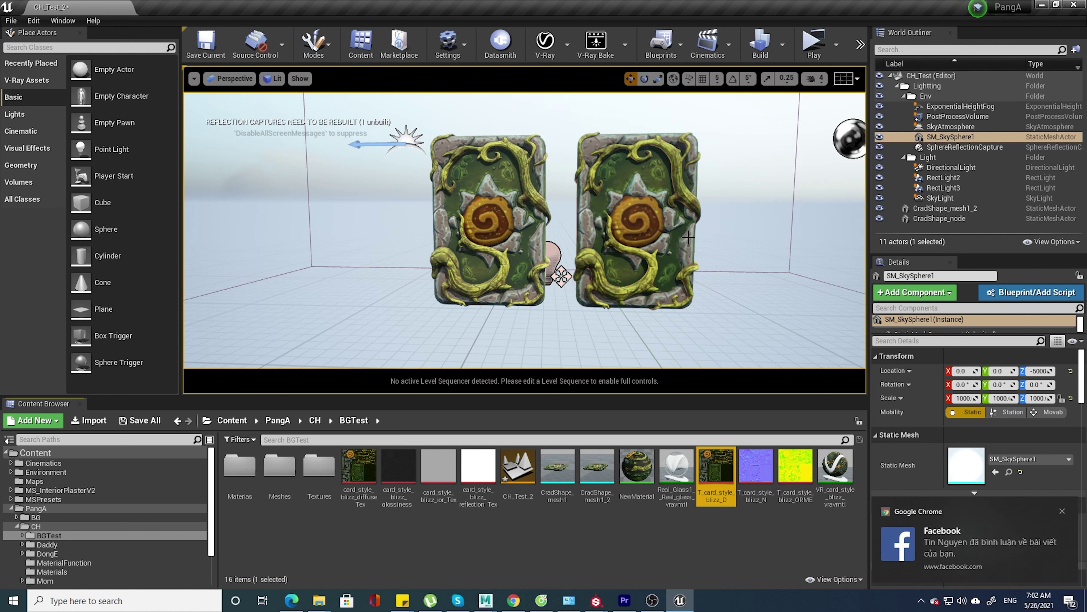
{"action": "scroll", "coordinate": [684, 219], "scroll_direction": "up", "scroll_amount": 2}
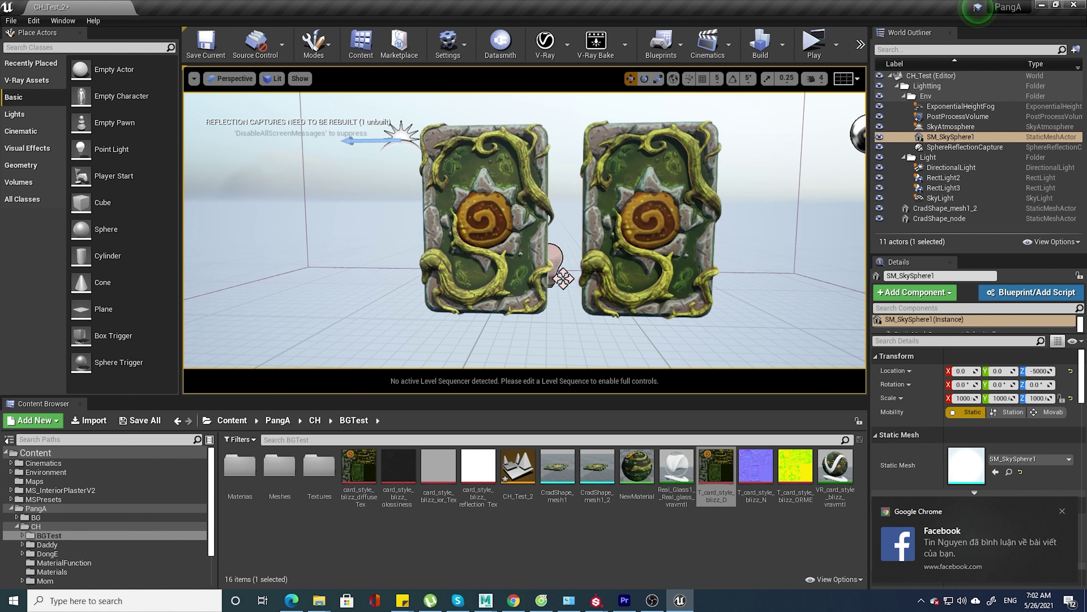
{"action": "scroll", "coordinate": [684, 219], "scroll_direction": "up", "scroll_amount": 2}
{"action": "scroll", "coordinate": [524, 230], "scroll_direction": "down", "scroll_amount": 1}
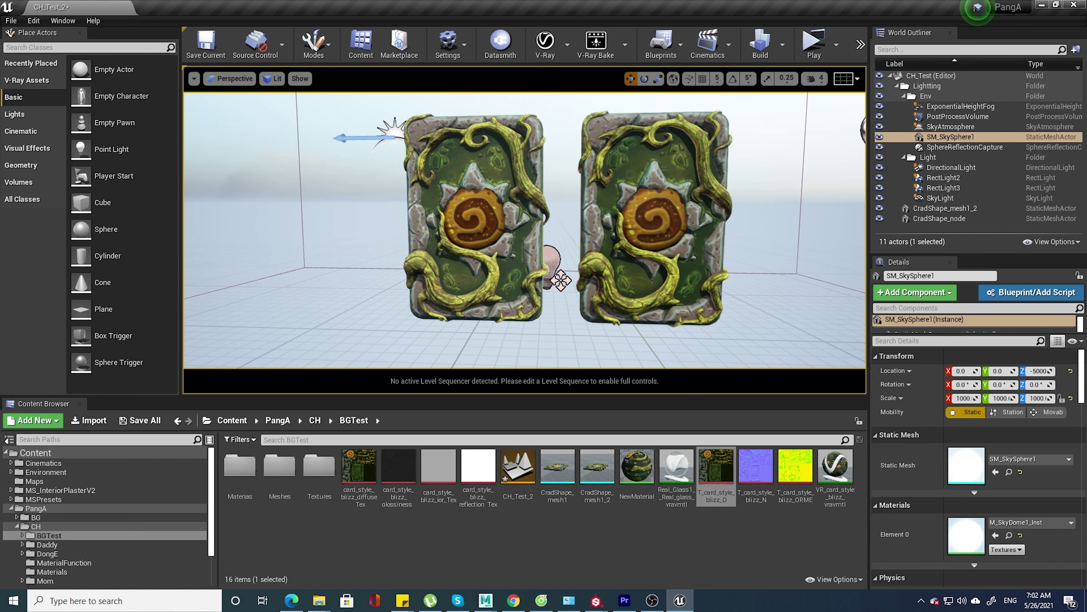
{"action": "scroll", "coordinate": [771, 196], "scroll_direction": "up", "scroll_amount": 2}
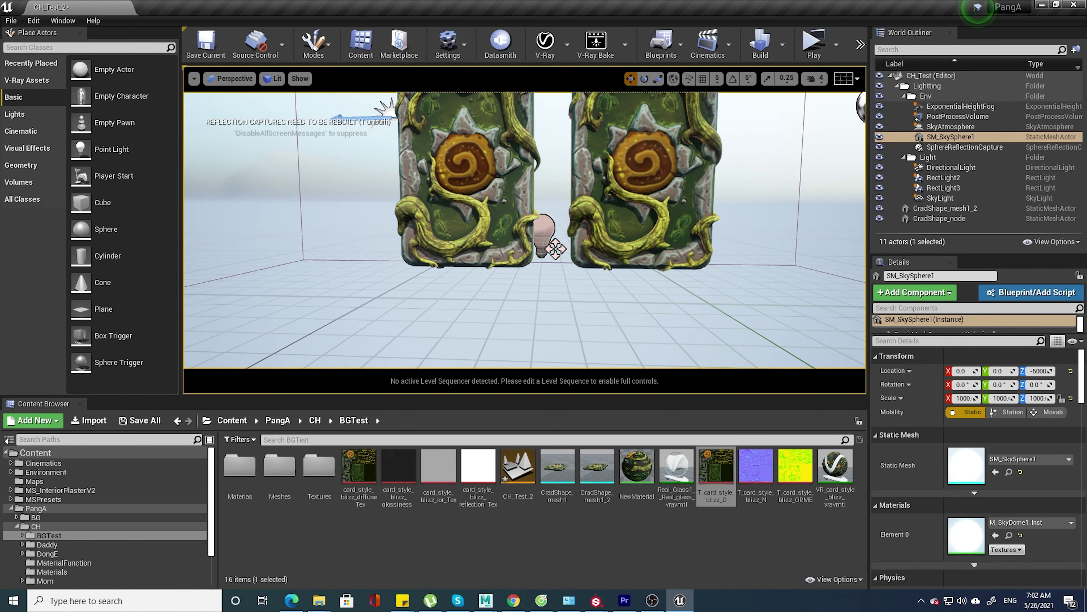
{"action": "scroll", "coordinate": [555, 248], "scroll_direction": "down", "scroll_amount": 2}
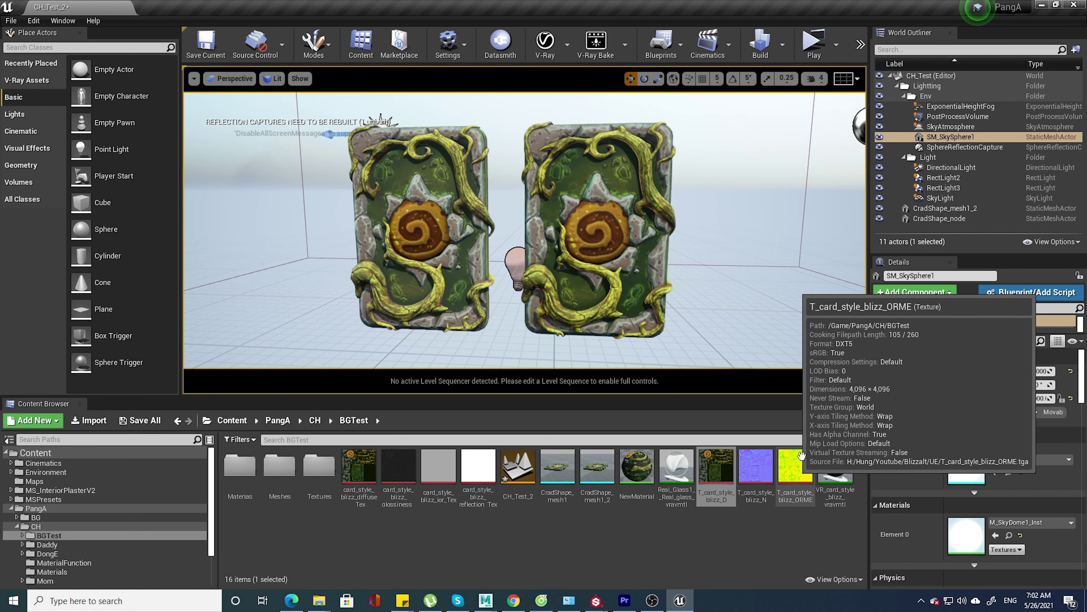
{"action": "left_click_drag", "start_coordinate": [795, 466], "coordinate": [783, 361]}
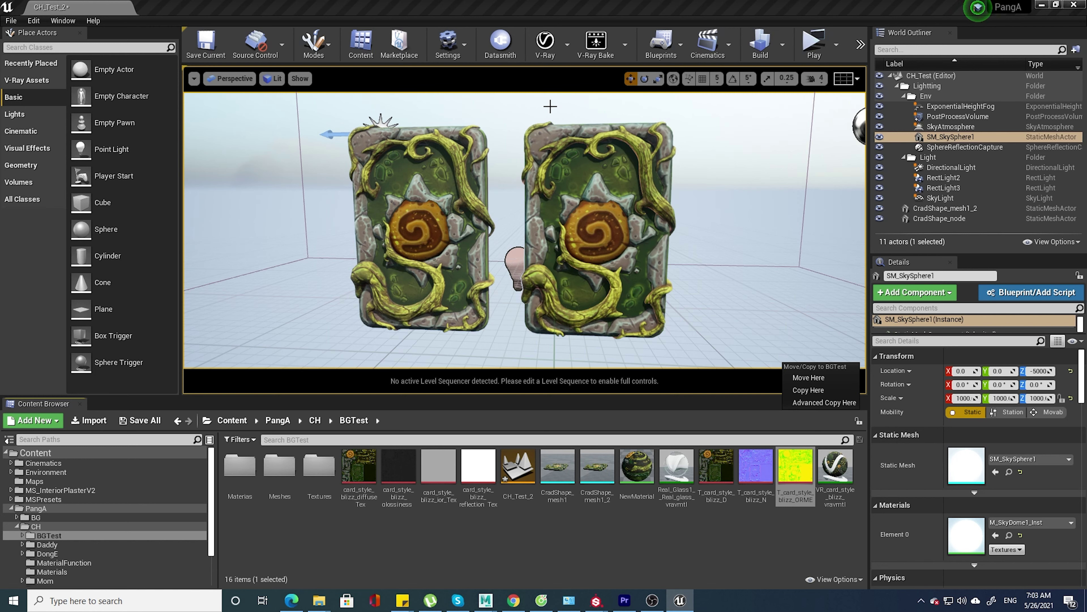
{"action": "left_click", "coordinate": [918, 9]}
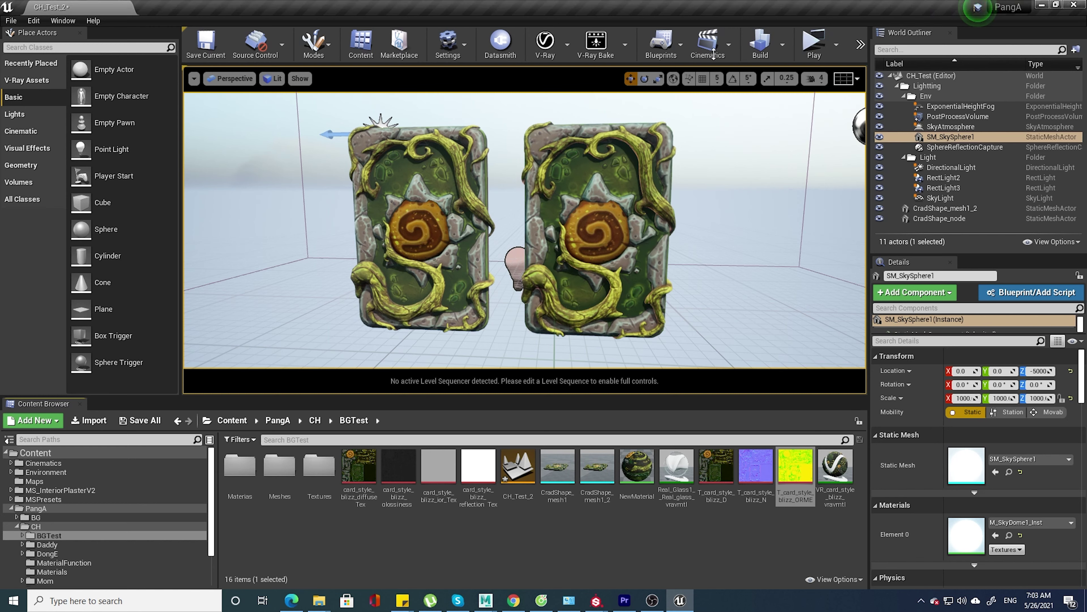